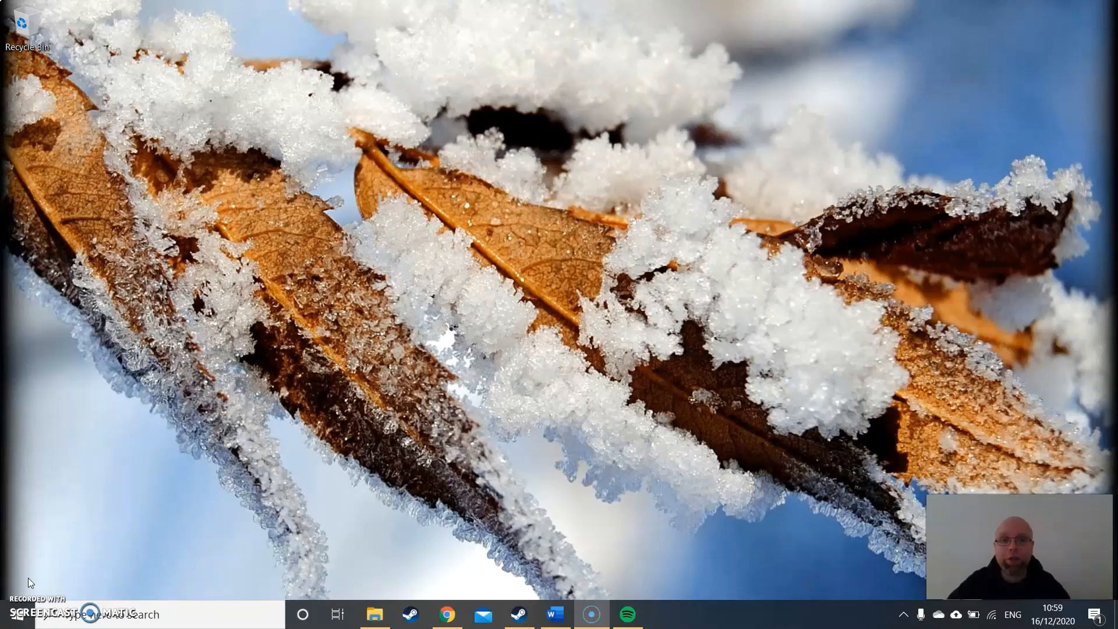
- Switch to Chrome, load unity.com and open the Unity Store's plans and pricing page
click(446, 615)
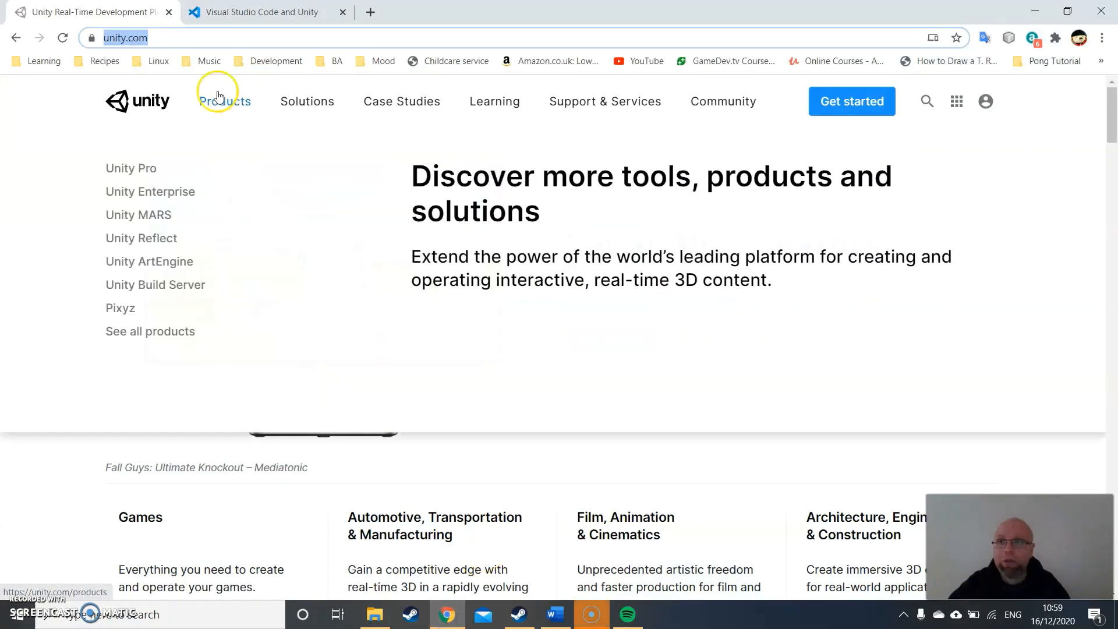
click(150, 38)
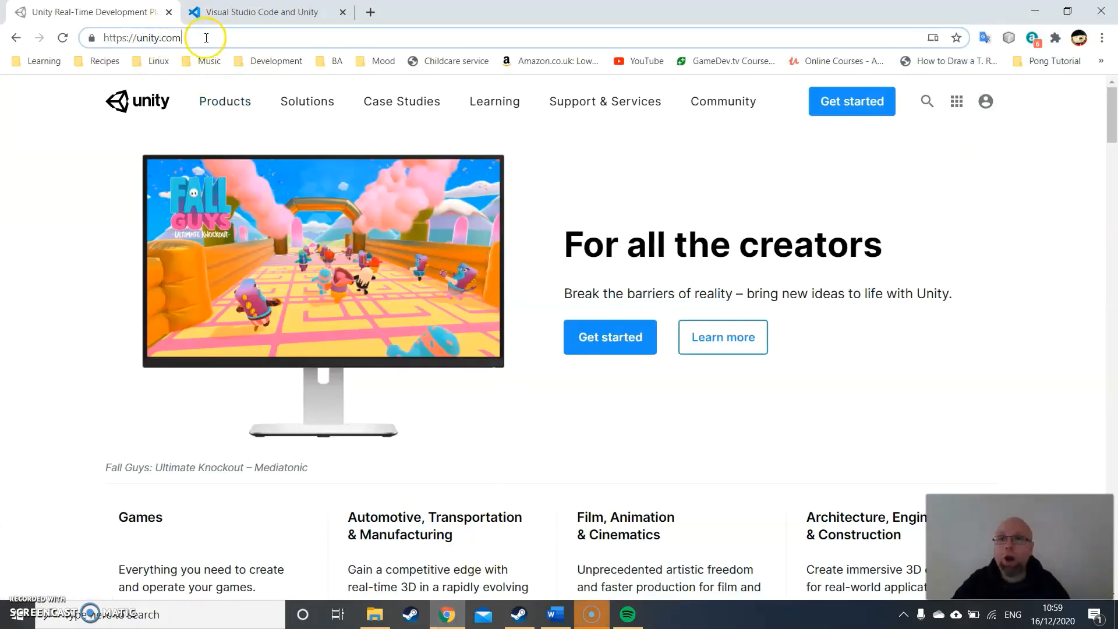
key(Return)
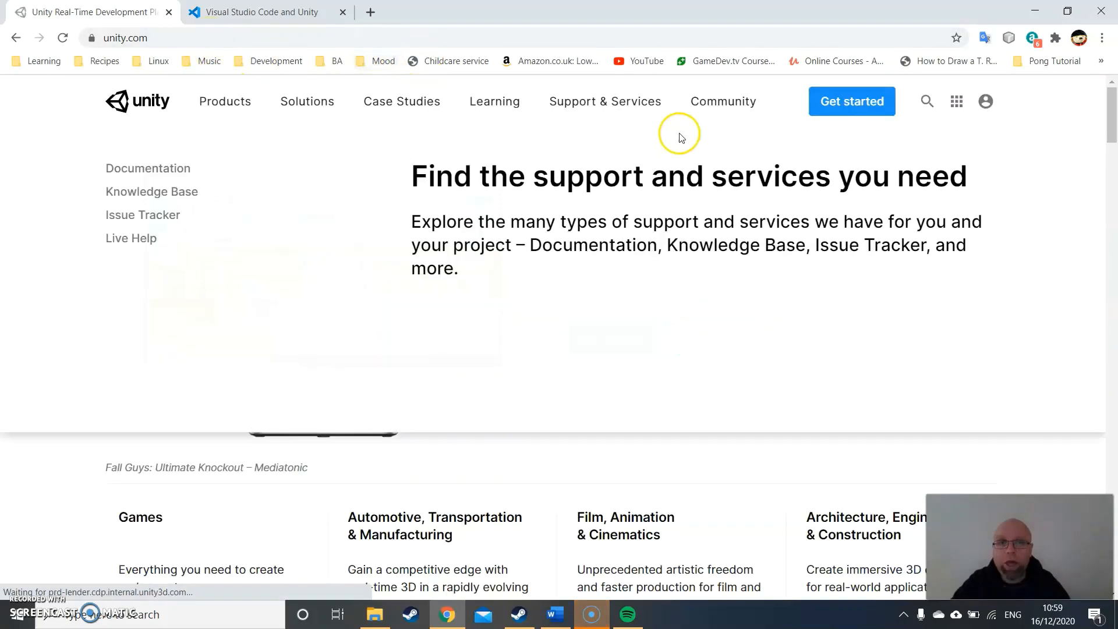
mouse_move(741, 131)
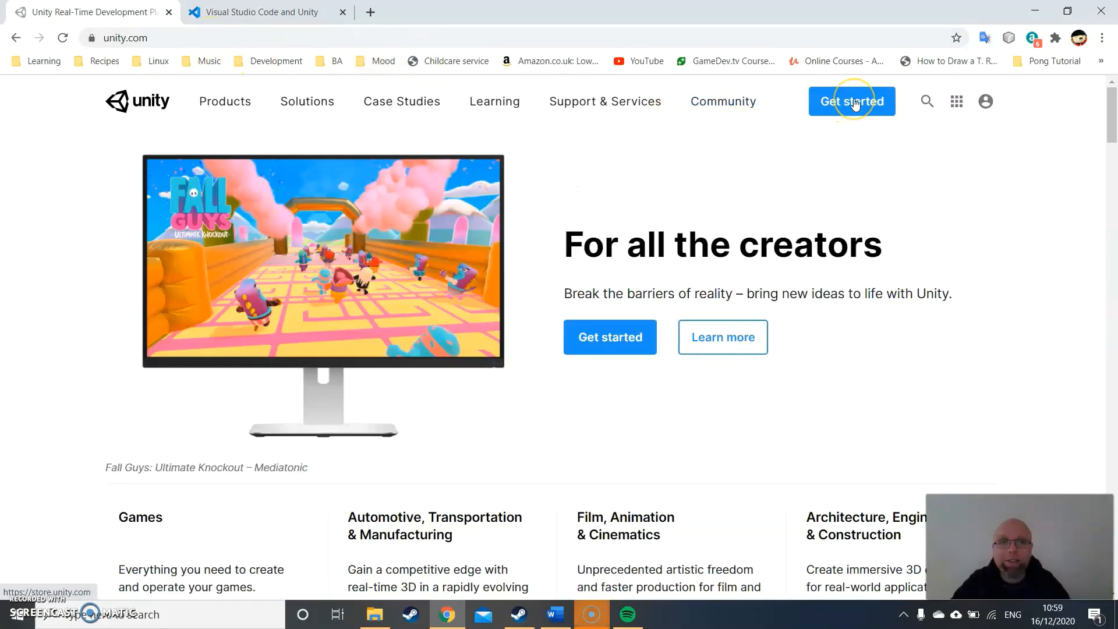
click(854, 104)
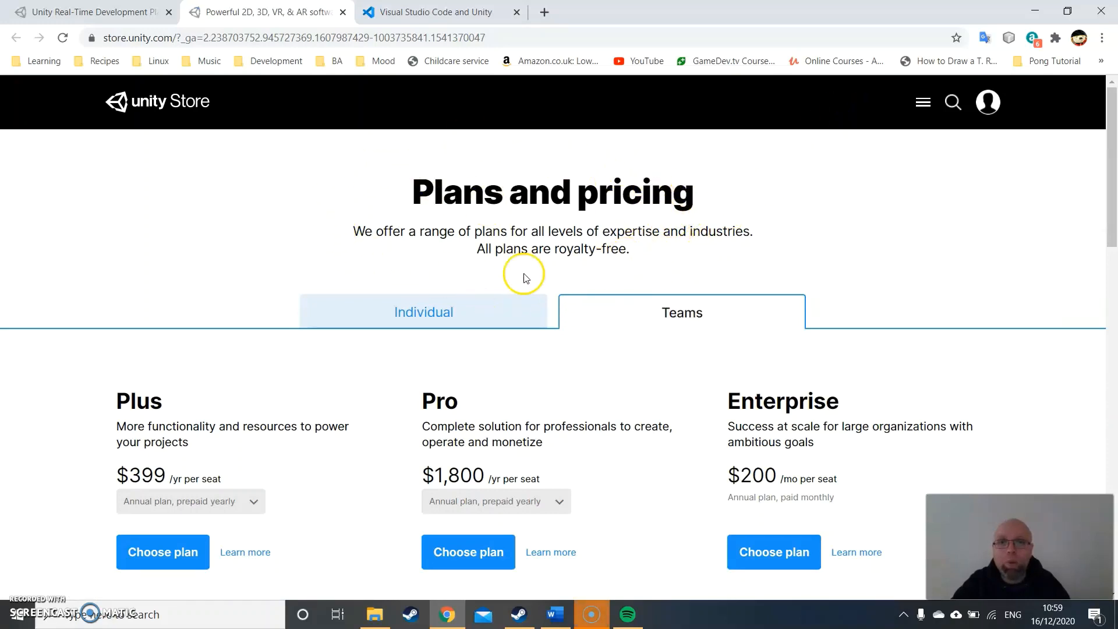
- Choose the free Personal plan for individuals and continue to the standard installer for returning users
click(443, 317)
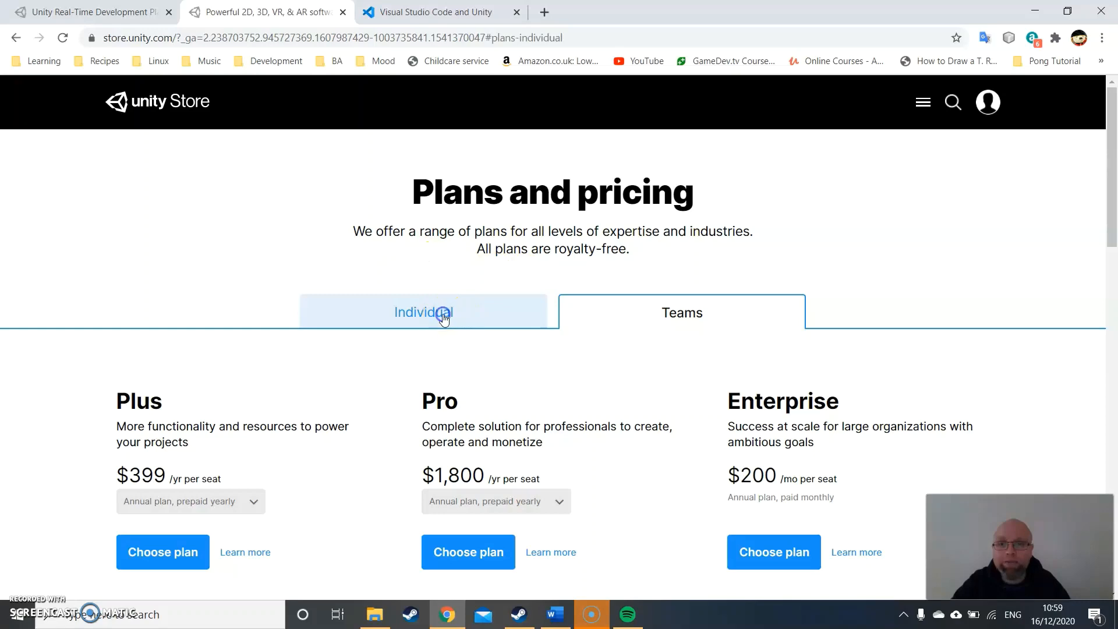
scroll(483, 257, down, 2)
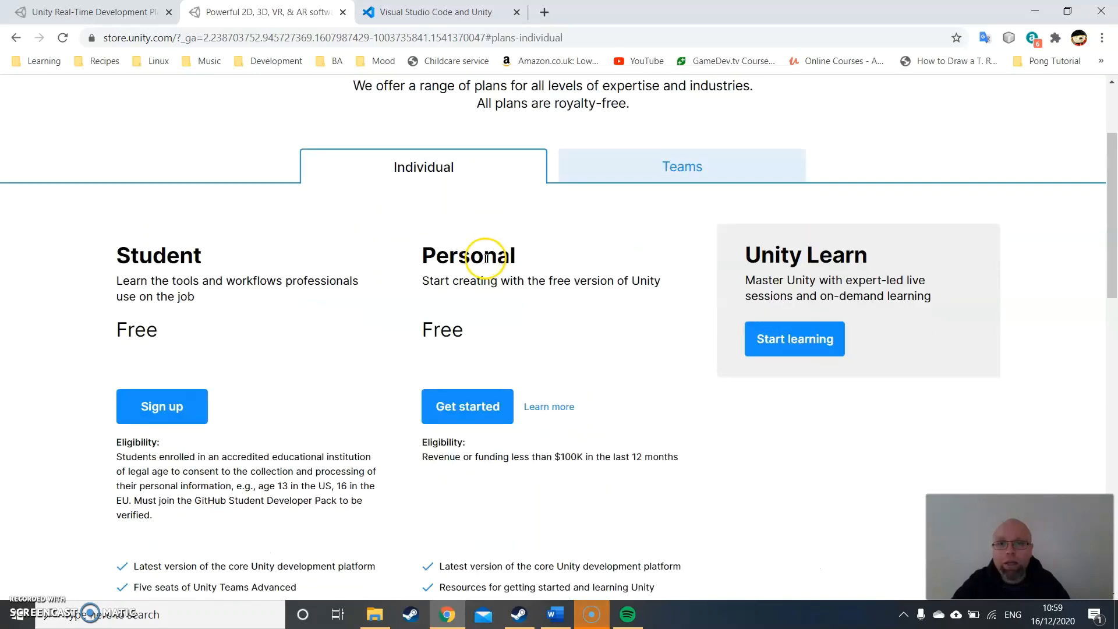
click(458, 410)
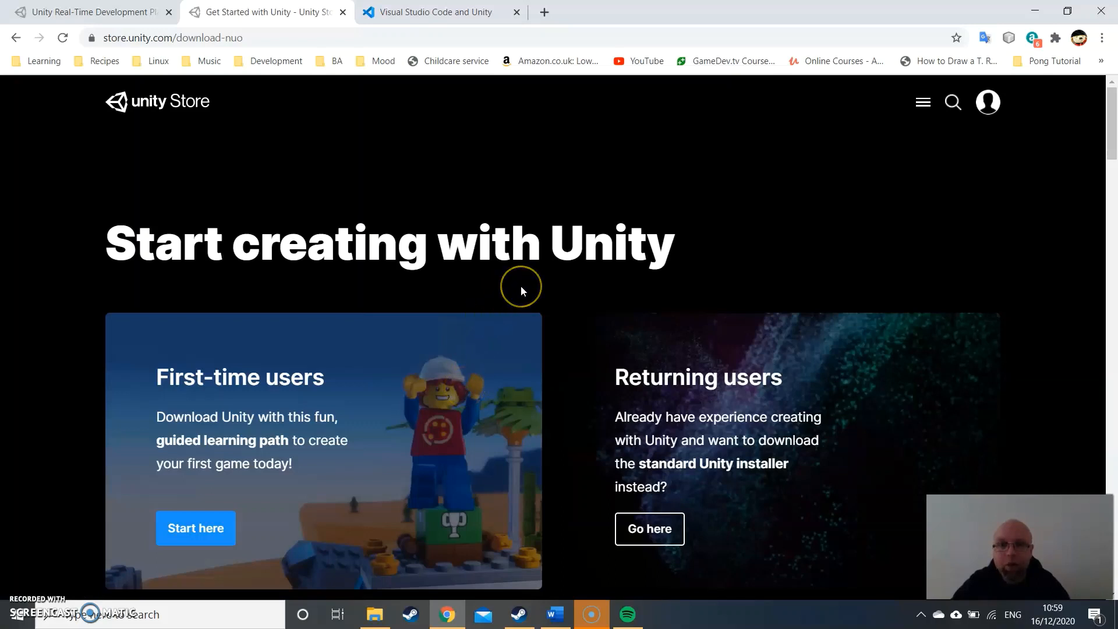
scroll(521, 285, down, 3)
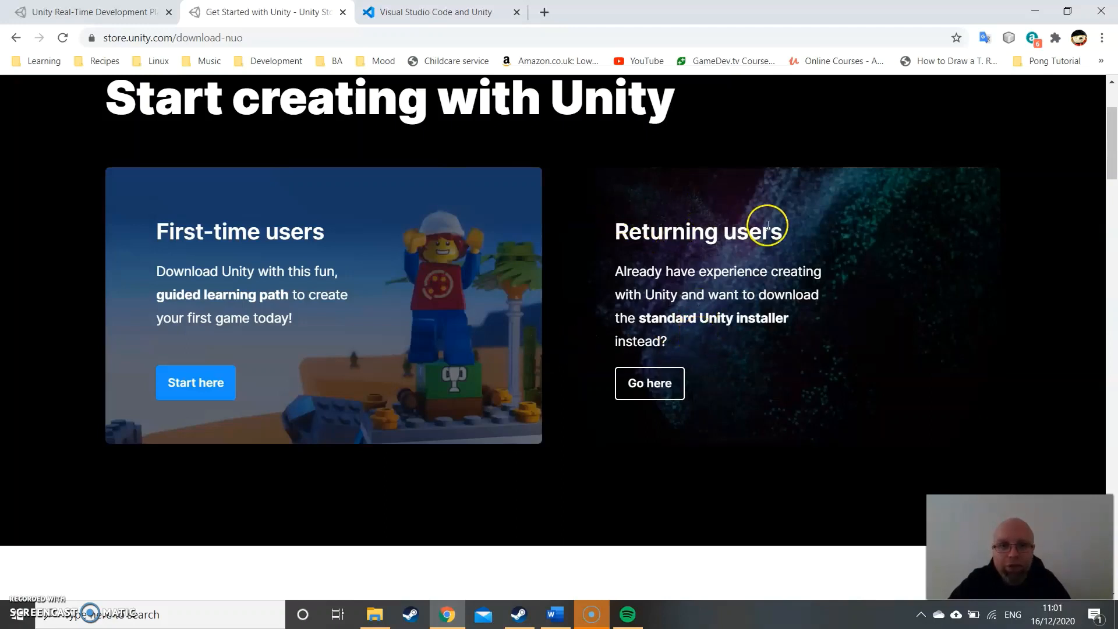
click(657, 384)
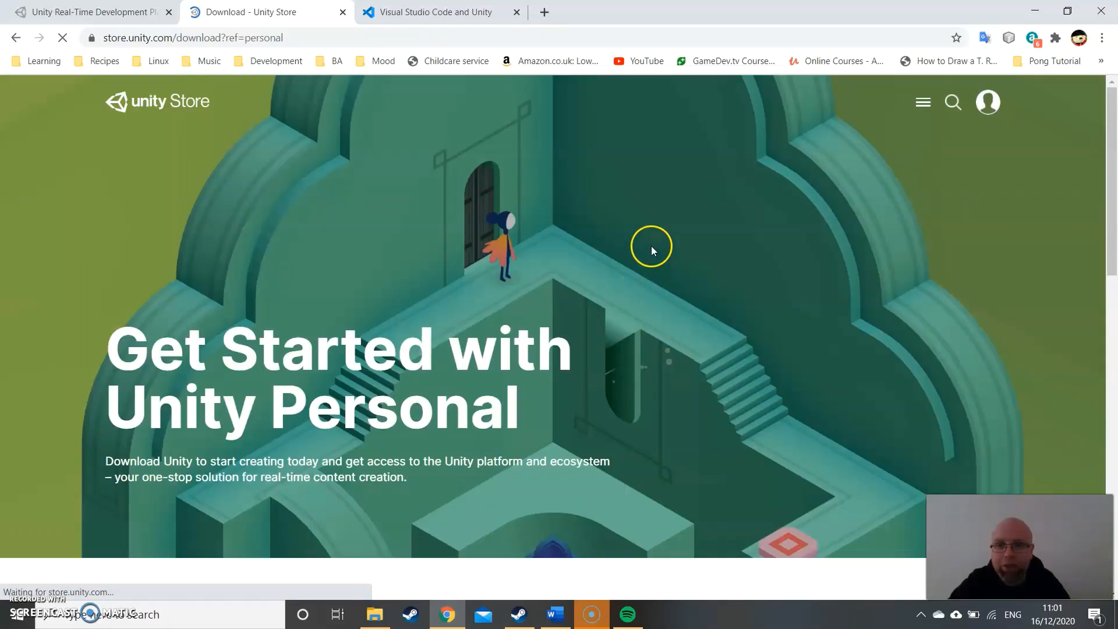
- Accept the Unity Personal eligibility terms and download the Unity Hub installer as UnityHubSetup to the Downloads folder
scroll(652, 246, down, 5)
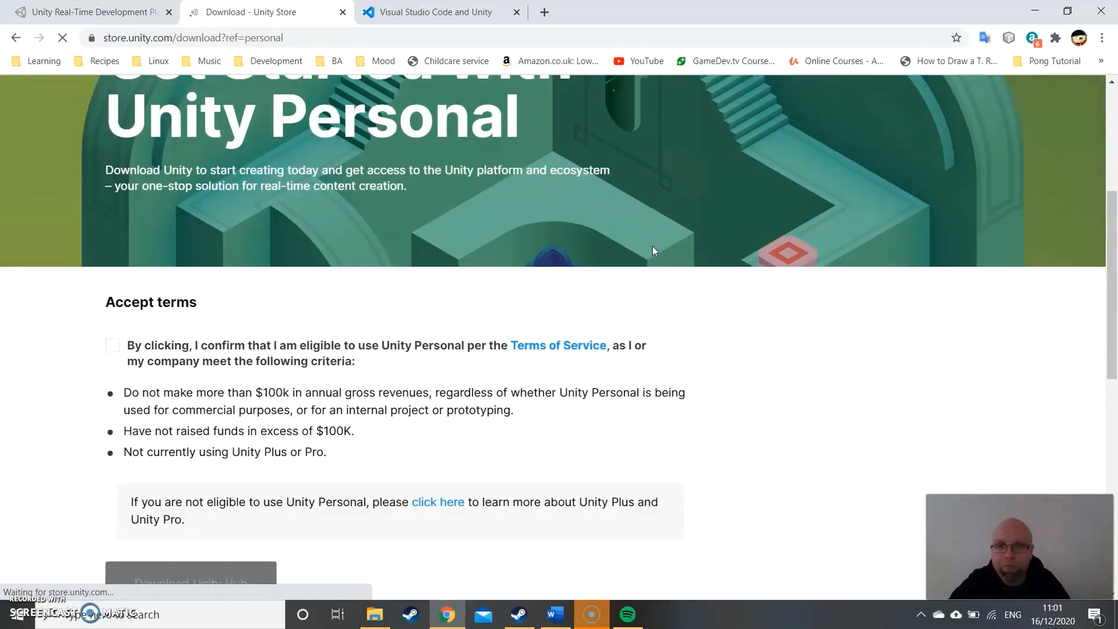
scroll(652, 250, down, 2)
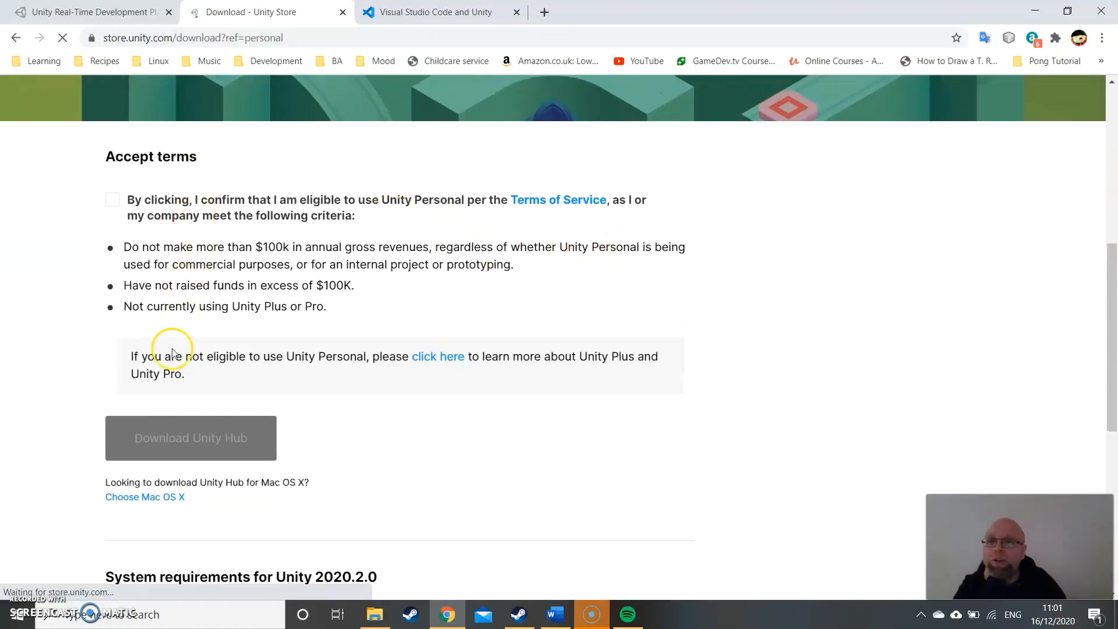
click(107, 202)
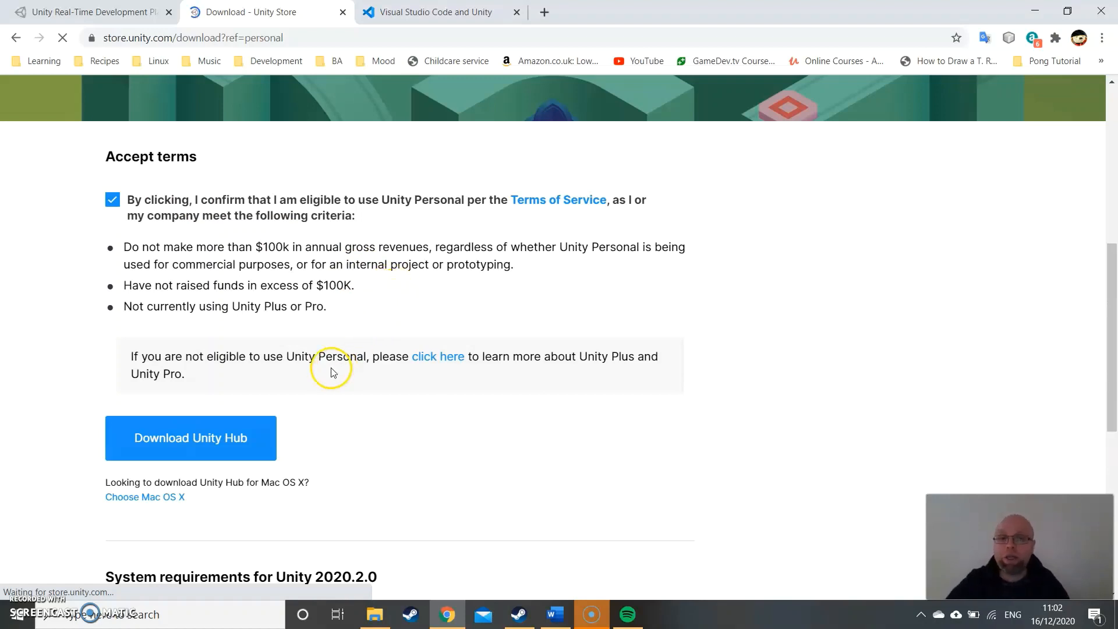
click(187, 443)
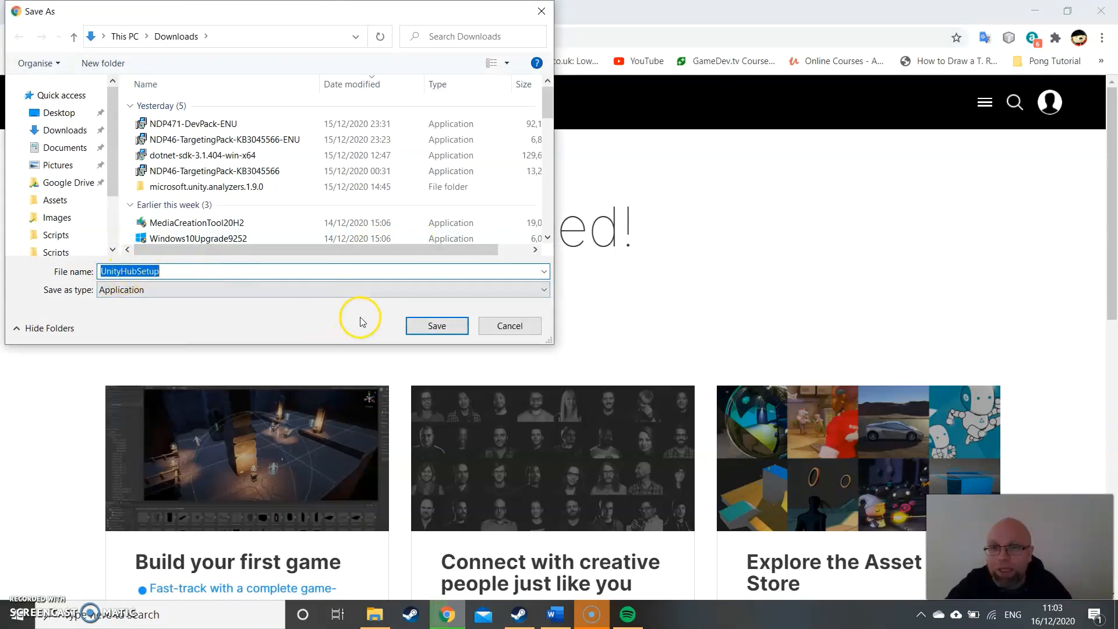
click(435, 326)
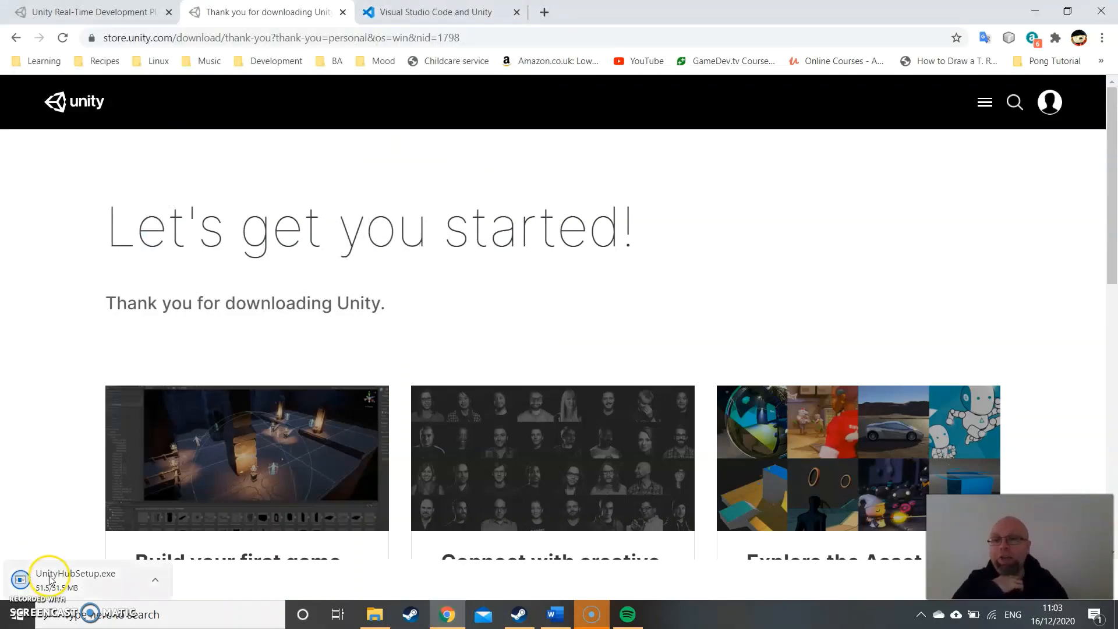
- Run the downloaded UnityHubSetup.exe, read through the licence agreement to its end and accept it
click(87, 599)
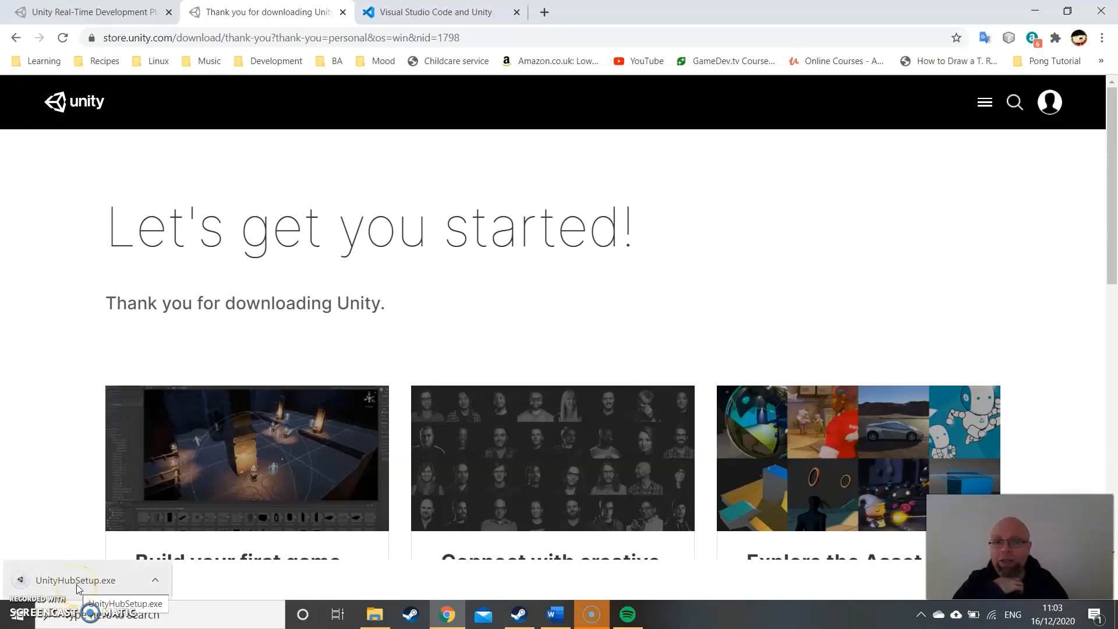
click(79, 585)
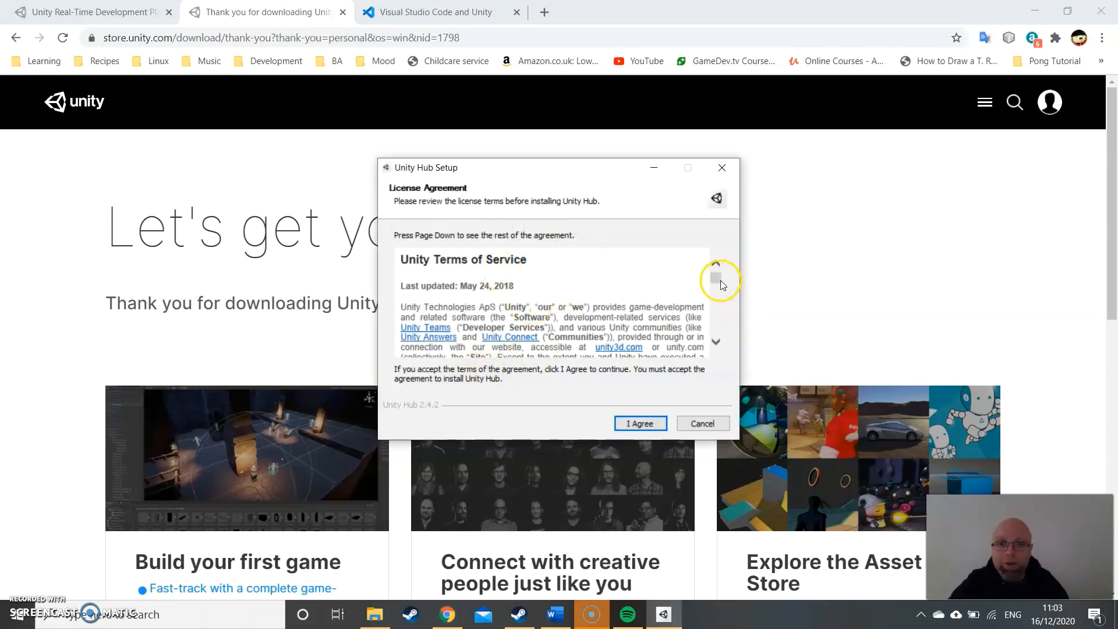
drag(717, 279, 718, 335)
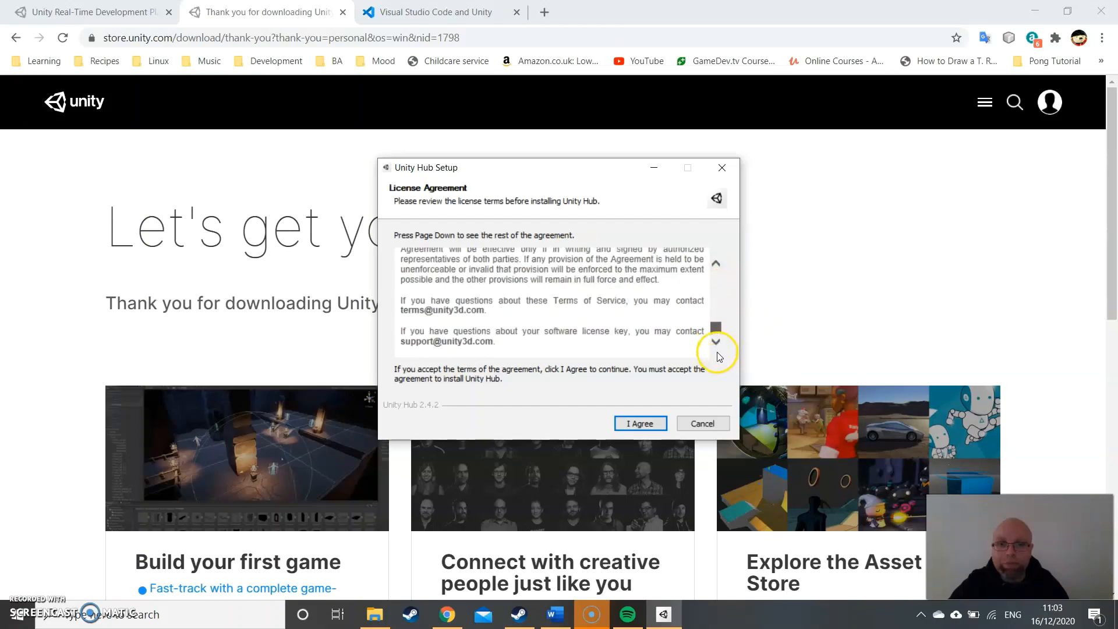
click(640, 426)
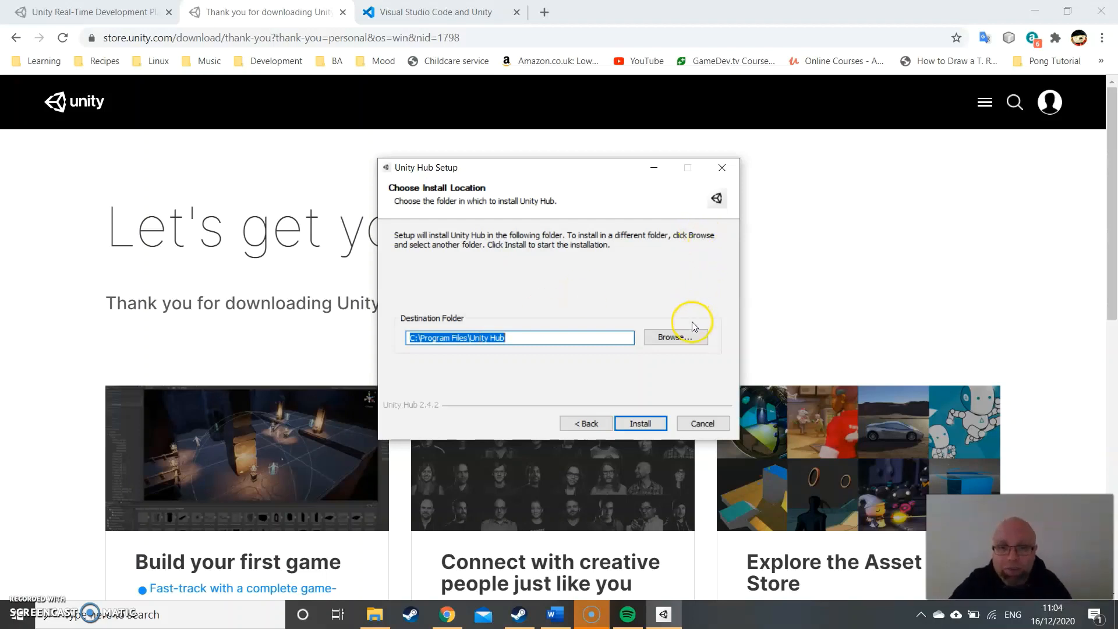
- Browse for a different install location and select the Unity folder on the DATA (D:) drive
click(685, 339)
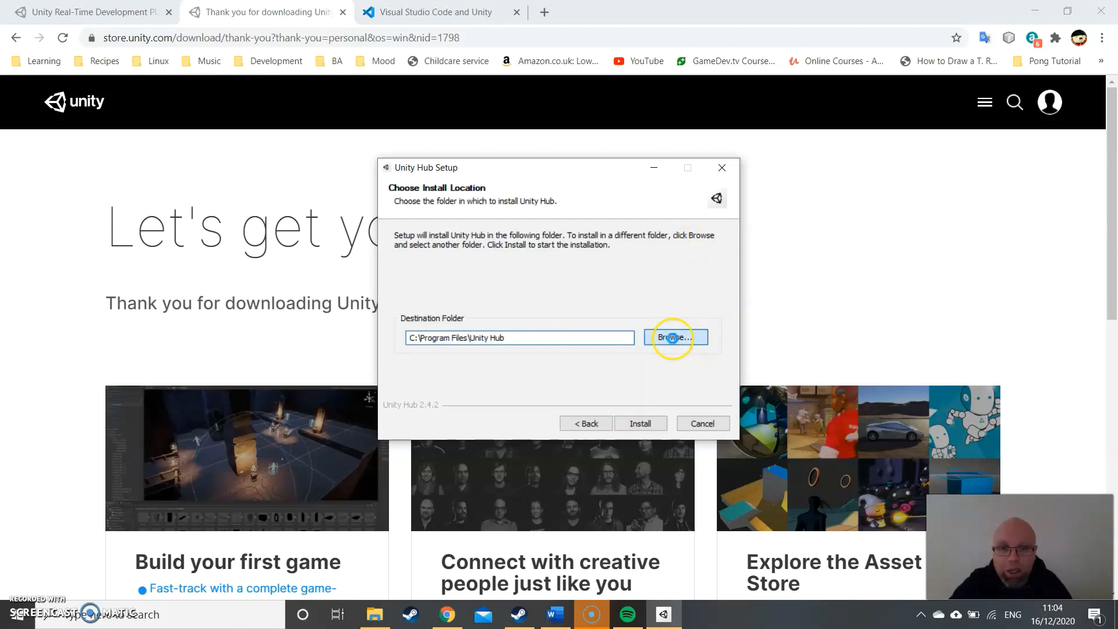
double_click(497, 298)
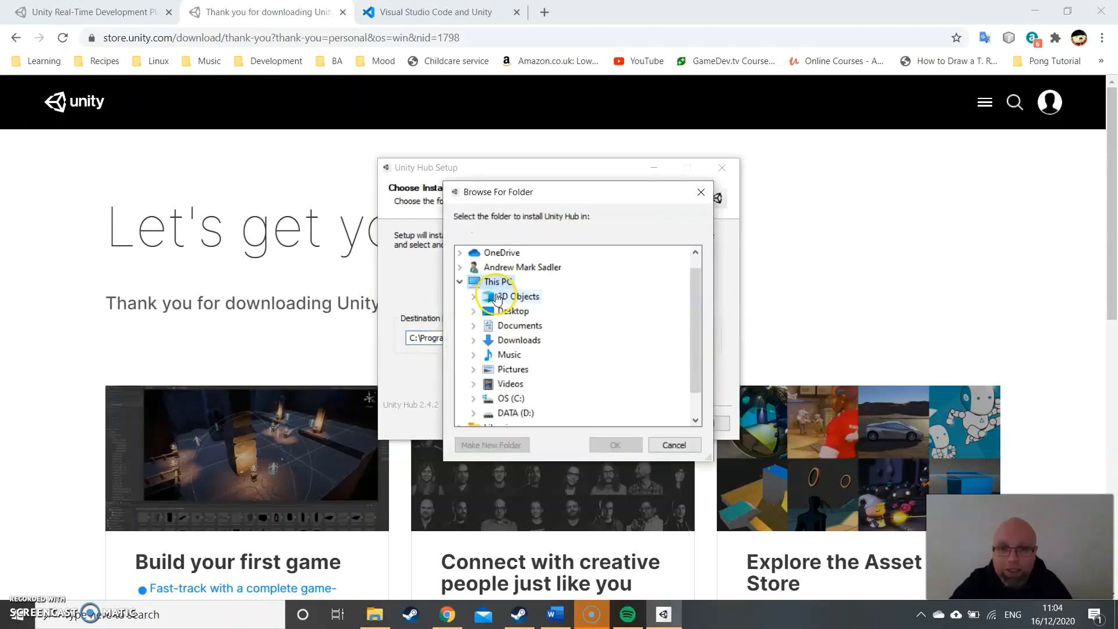
double_click(514, 411)
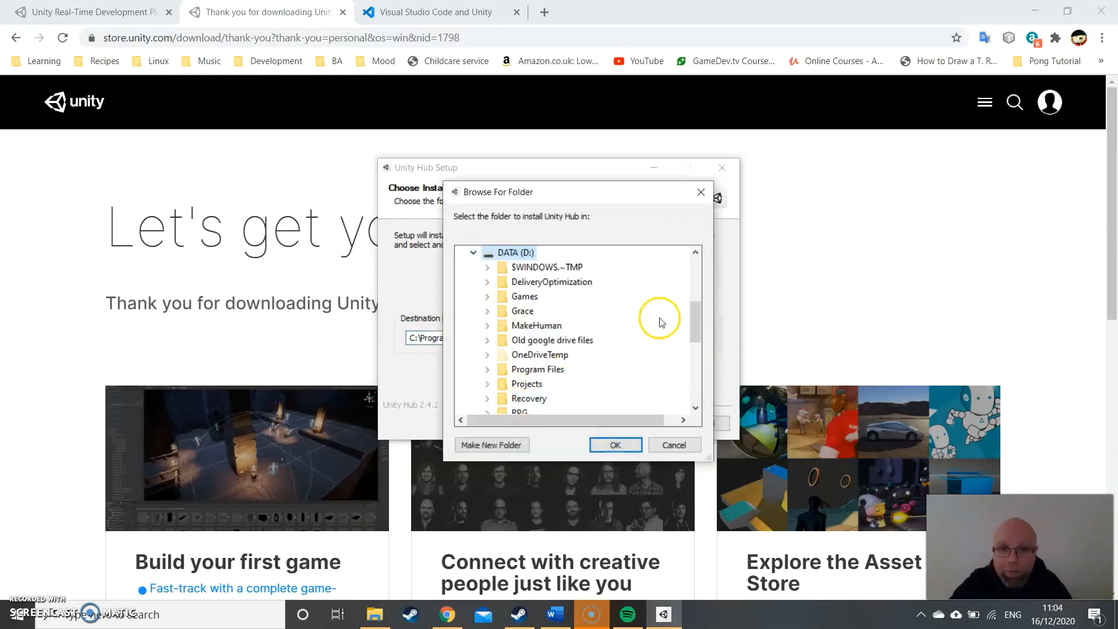
drag(695, 310, 690, 363)
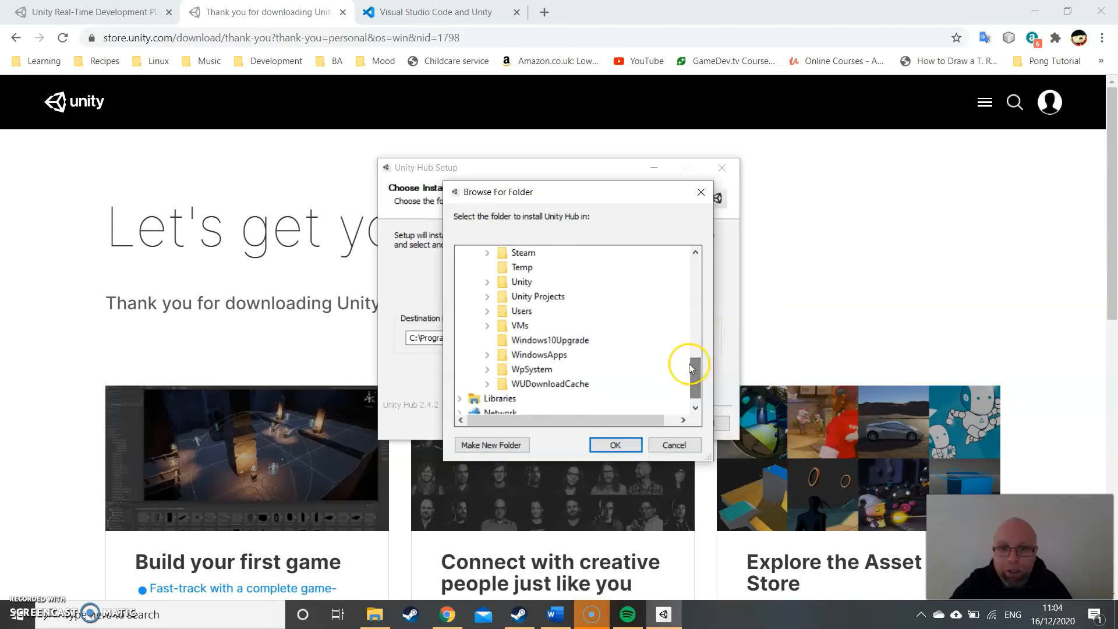
double_click(518, 282)
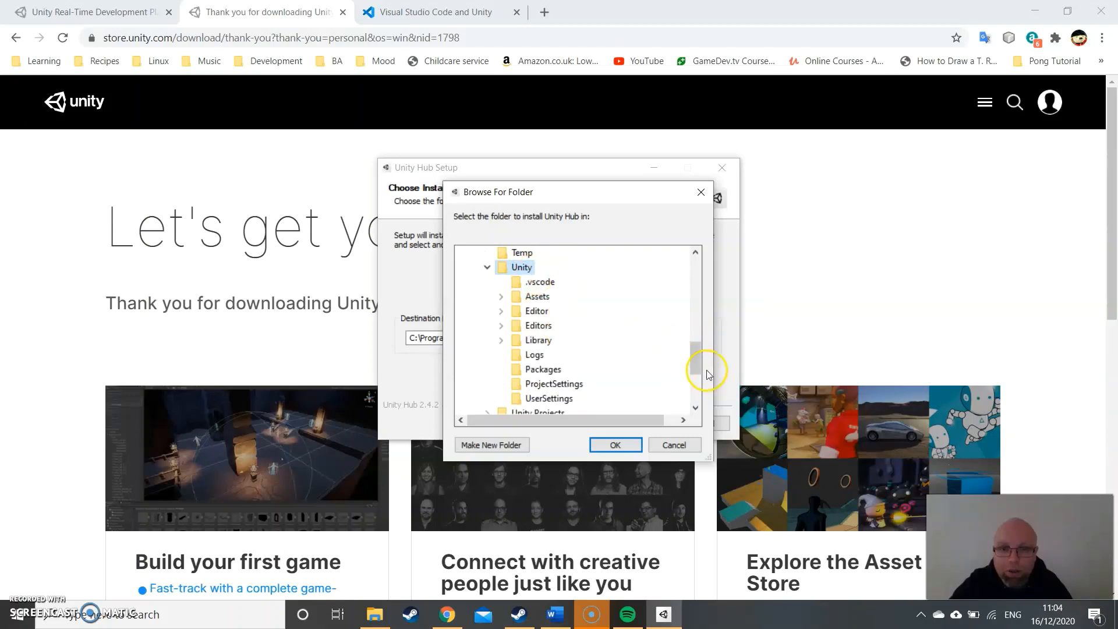
mouse_move(699, 356)
mouse_down()
mouse_move(698, 369)
mouse_move(699, 351)
mouse_up()
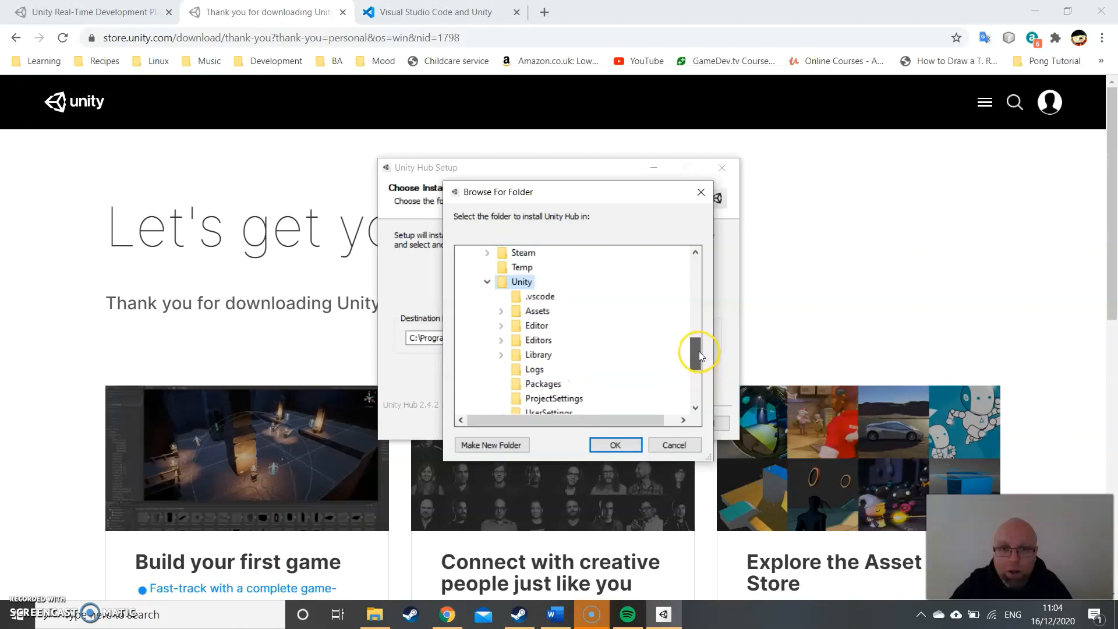
double_click(518, 325)
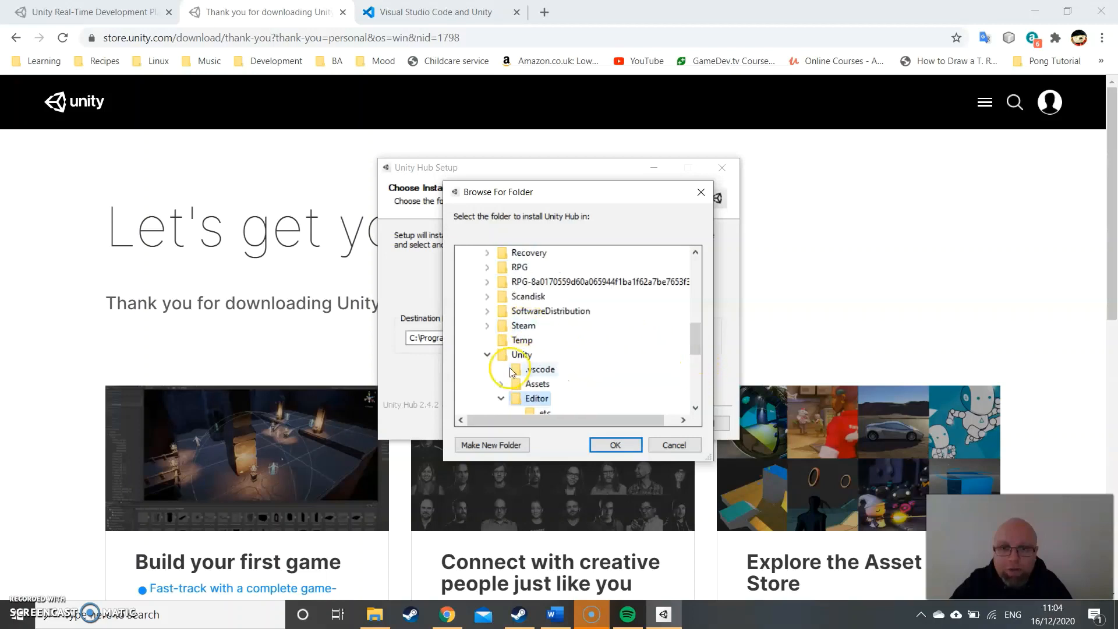
scroll(607, 333, down, 3)
scroll(531, 325, up, 1)
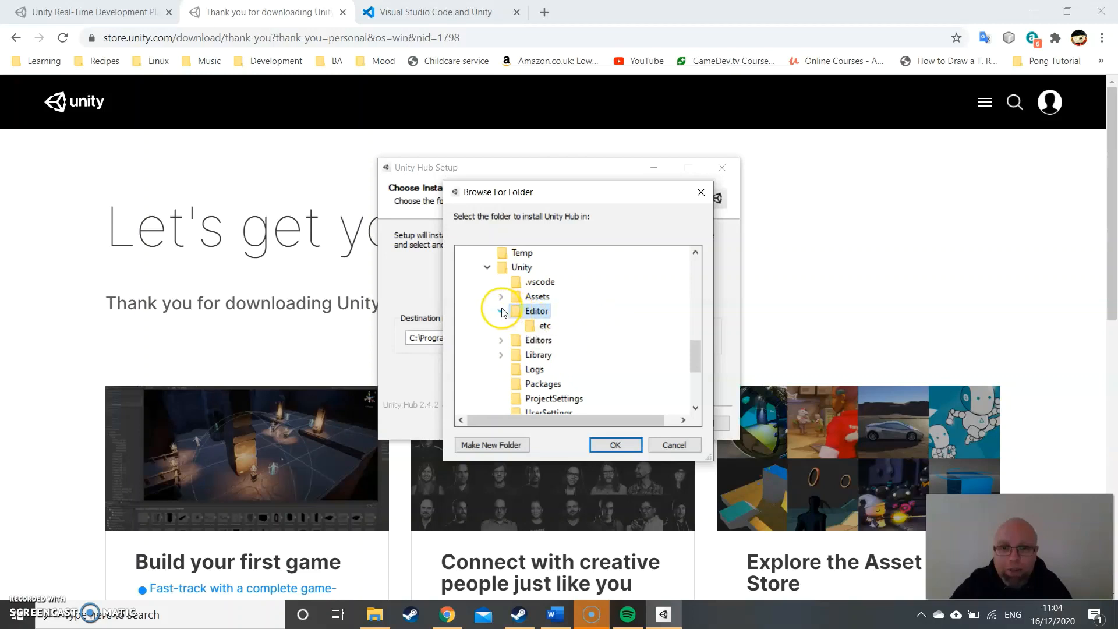
click(501, 311)
click(521, 268)
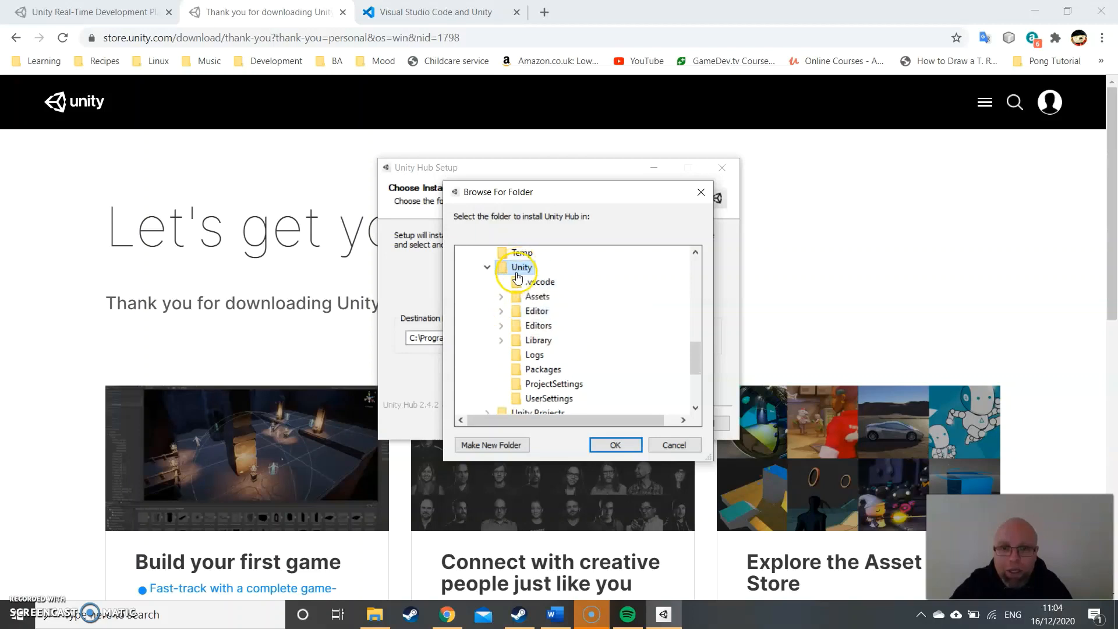
right_click(518, 266)
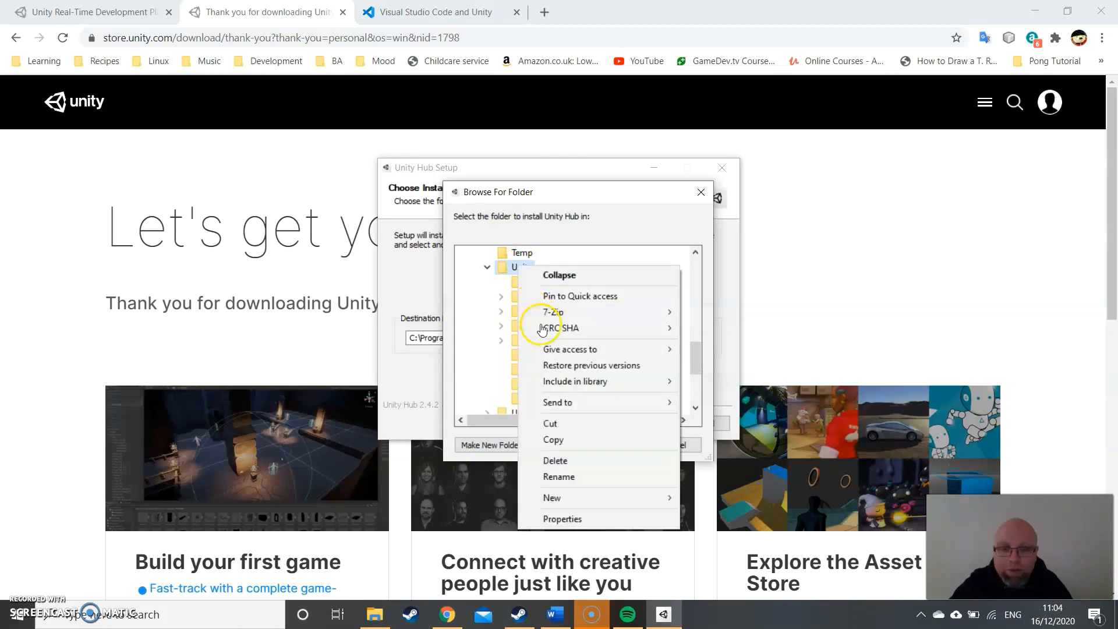
- Install Unity Hub into a new folder named Unity Hub inside D:\Unity
click(495, 445)
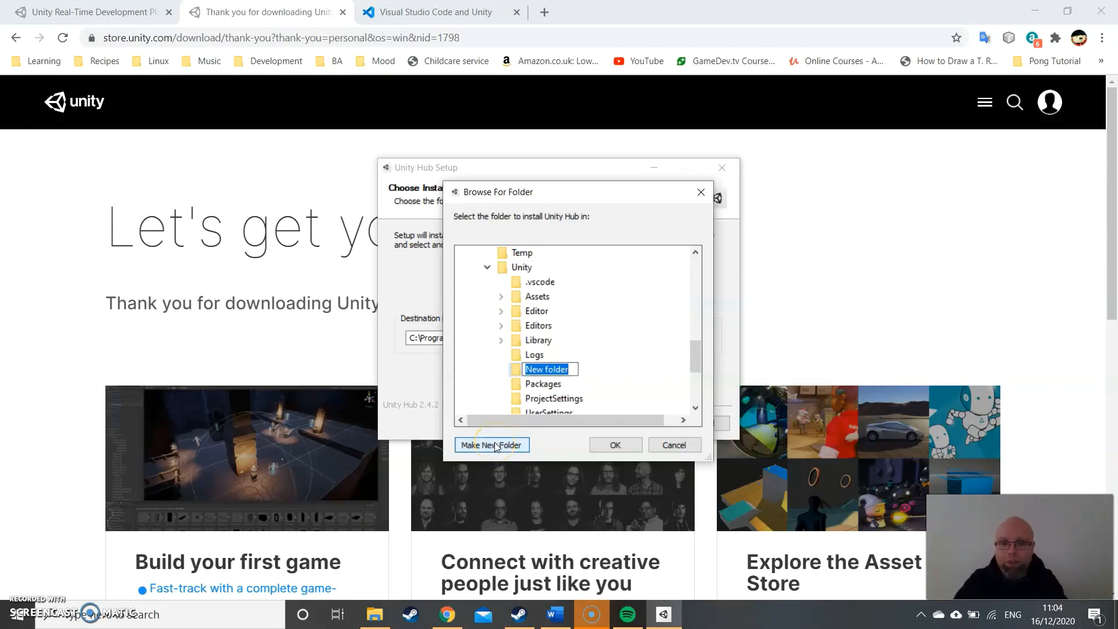
text(Unity Hub)
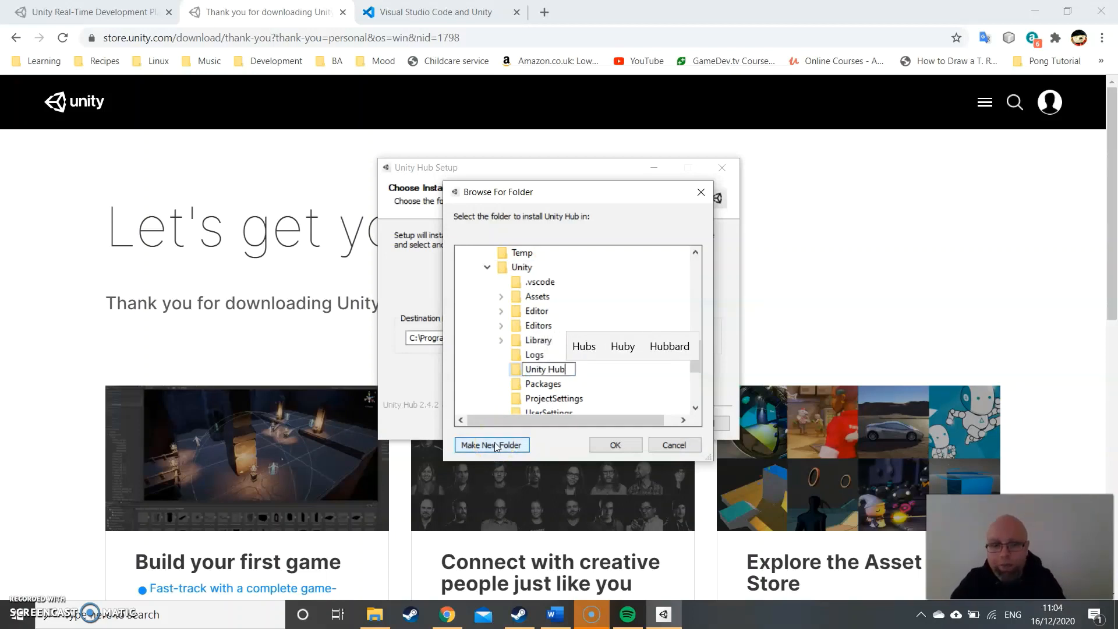
key(Return)
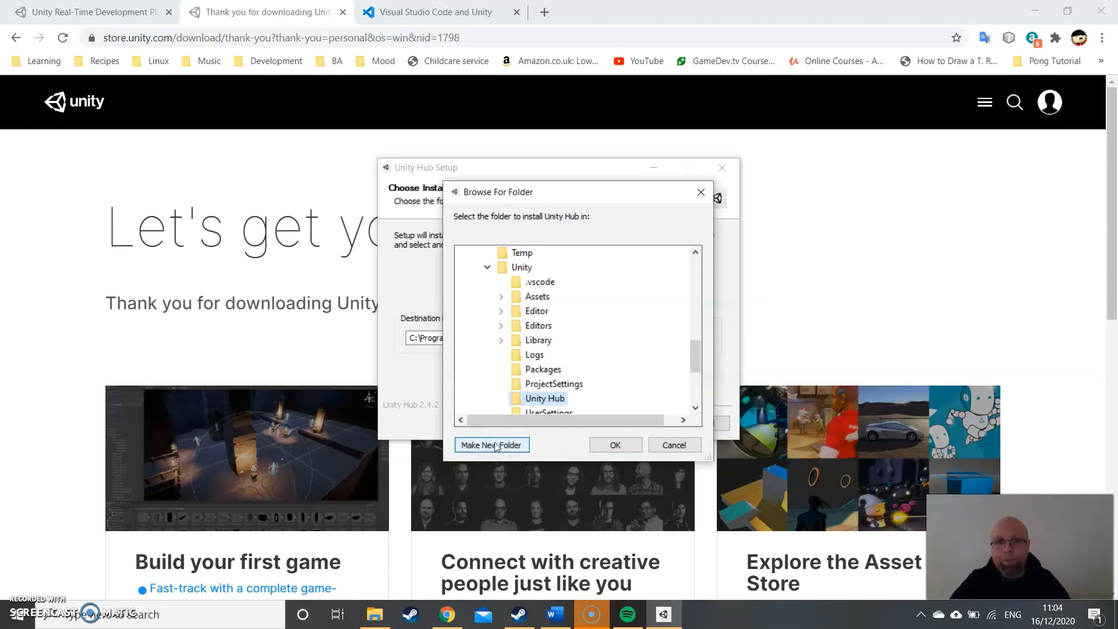
click(536, 405)
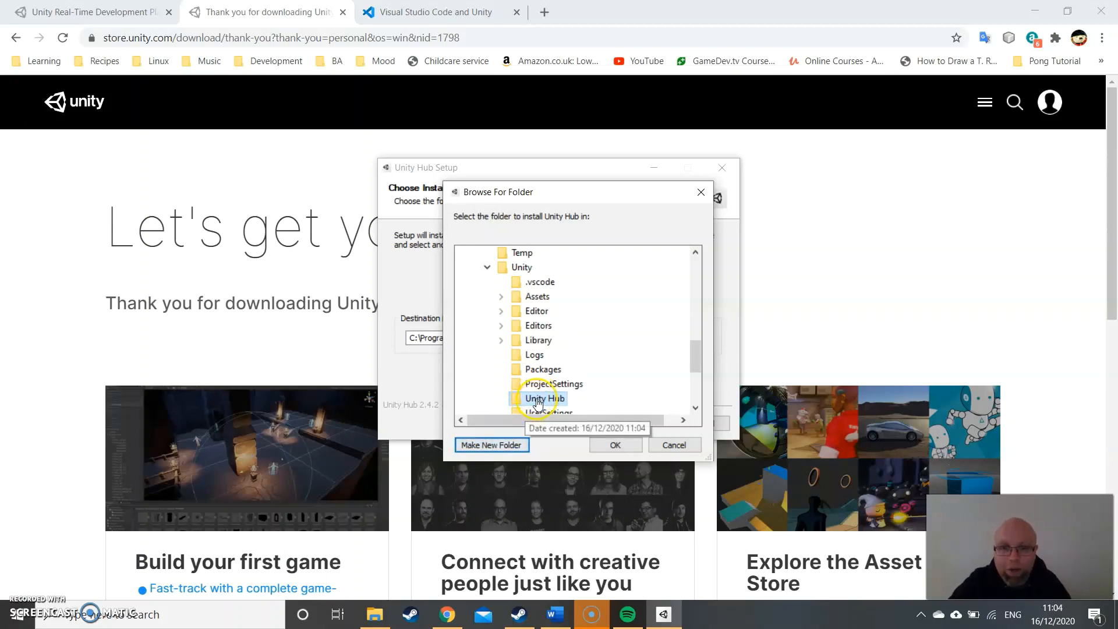
click(611, 445)
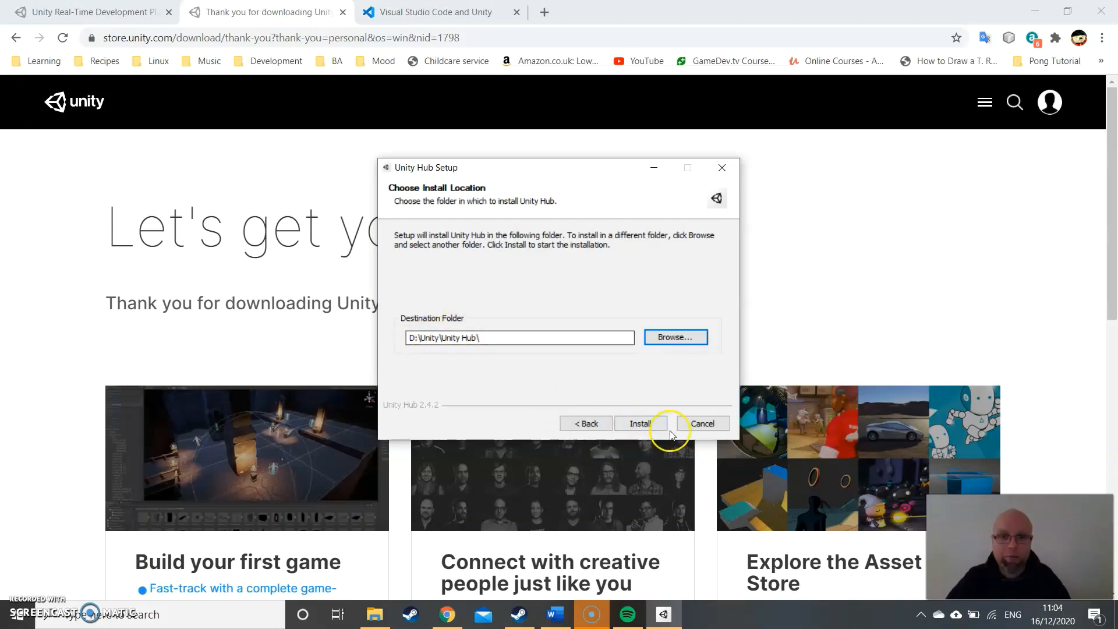
click(648, 424)
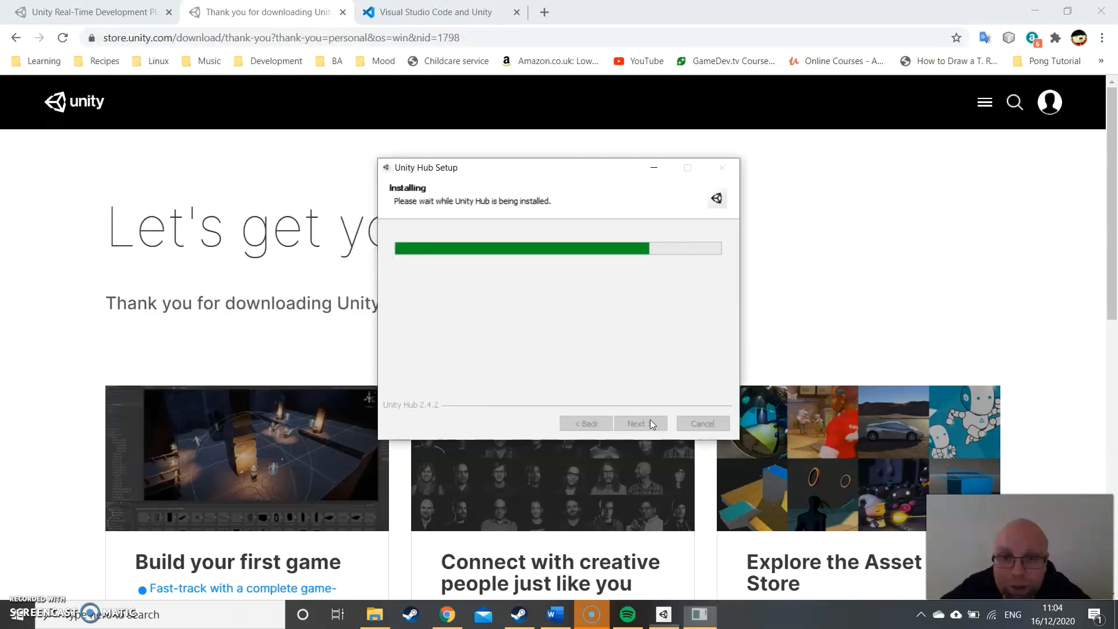
- Finish the Unity Hub setup with Run Unity Hub enabled and allow it through the firewall on private networks
click(652, 423)
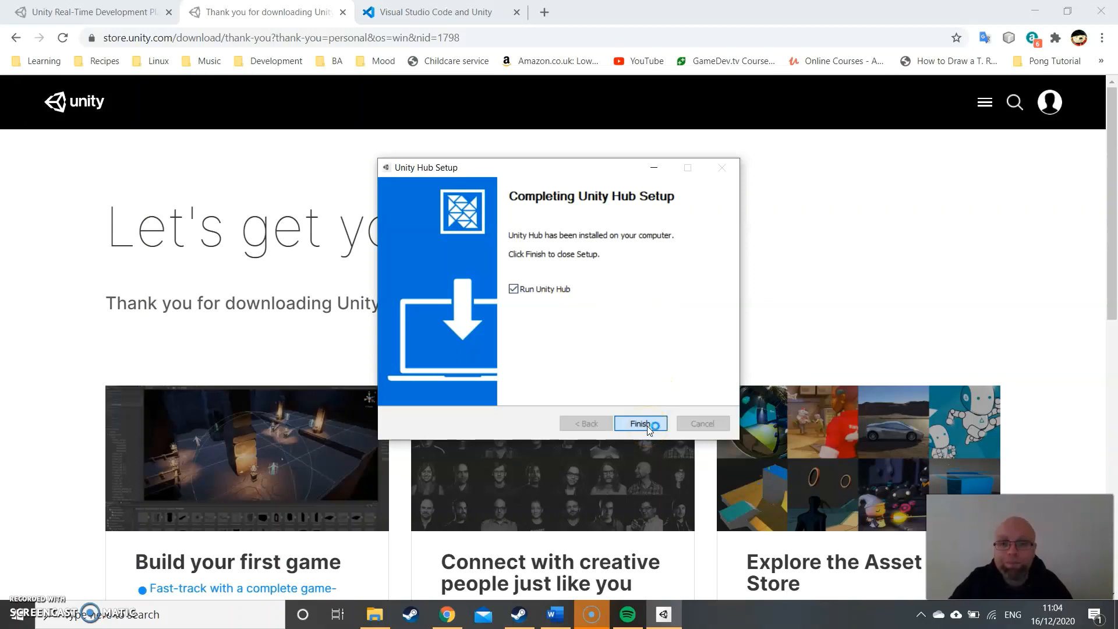
click(640, 423)
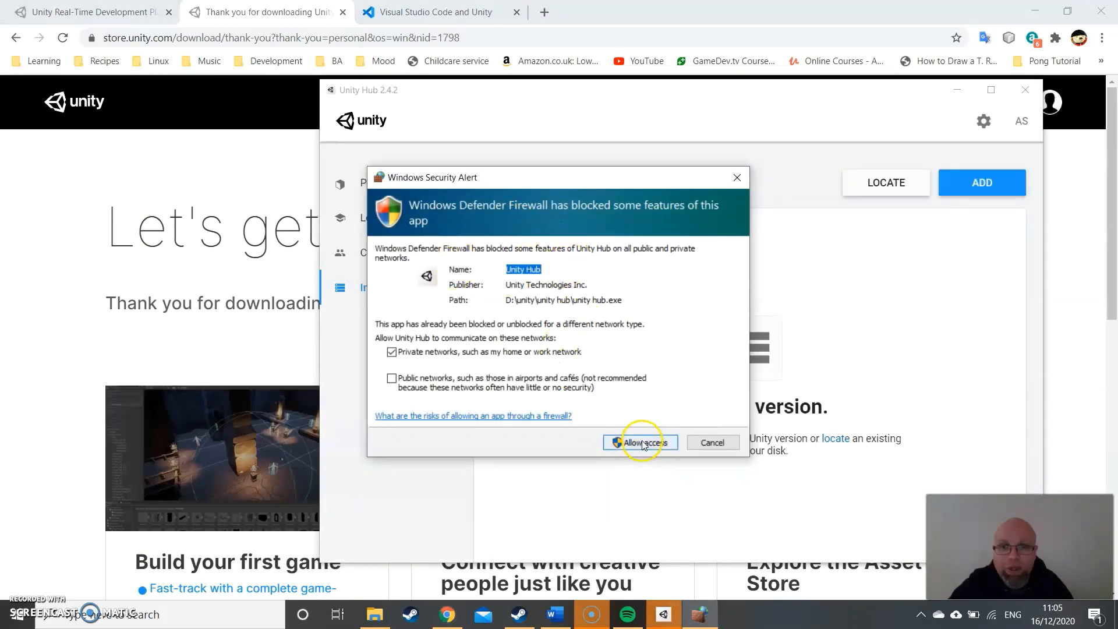
click(644, 444)
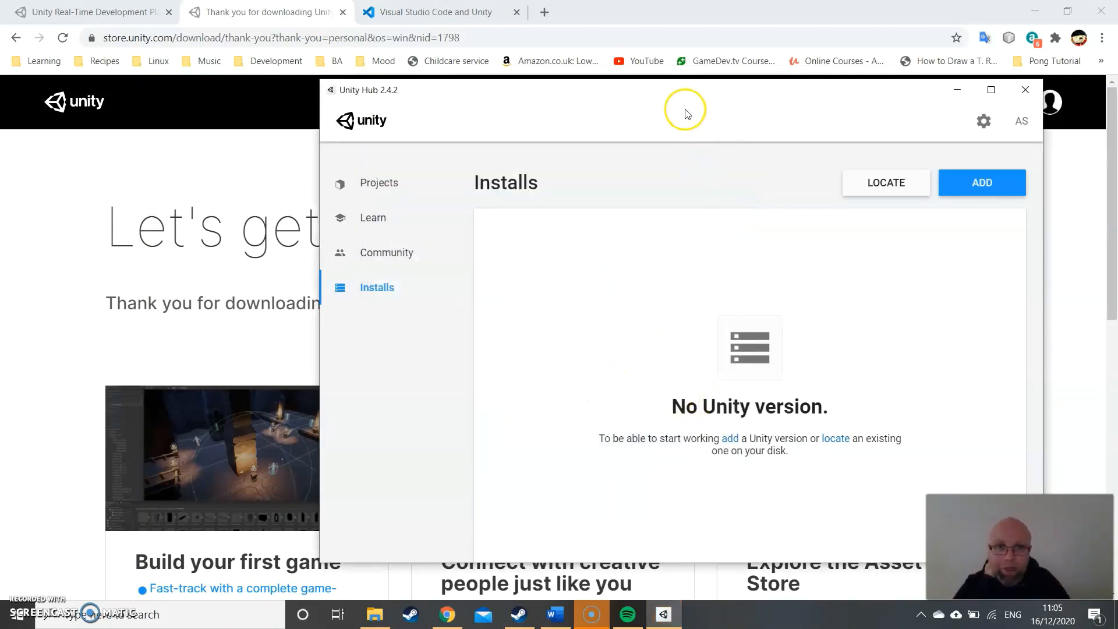
drag(676, 93, 553, 45)
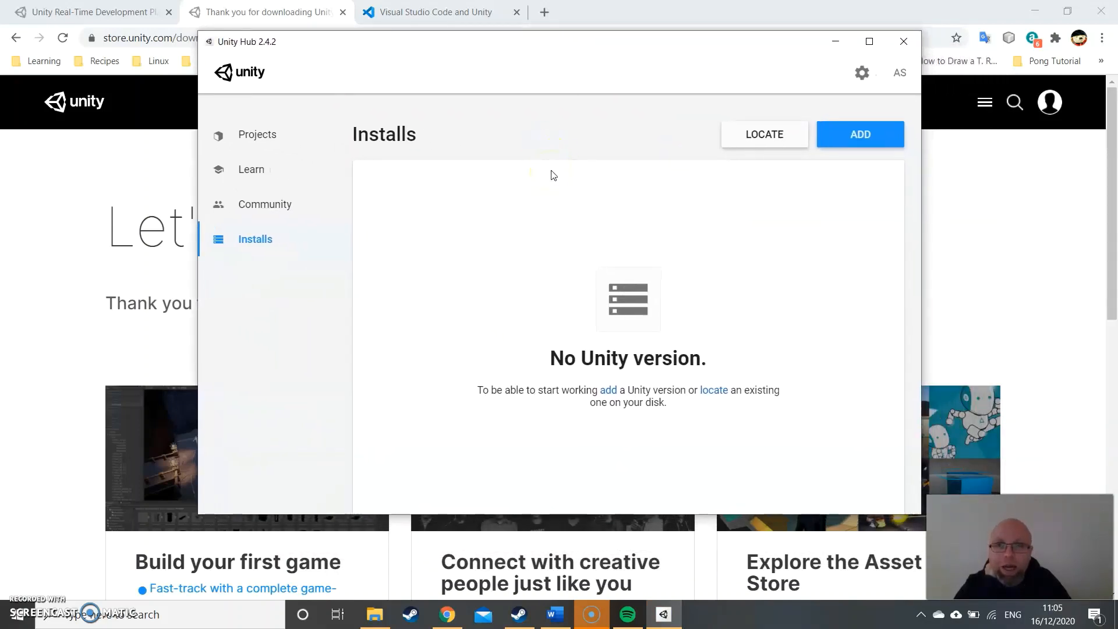
- Look through the Projects, Learn and Community sections of Unity Hub, including the learning projects, tutorials and community resources
click(242, 168)
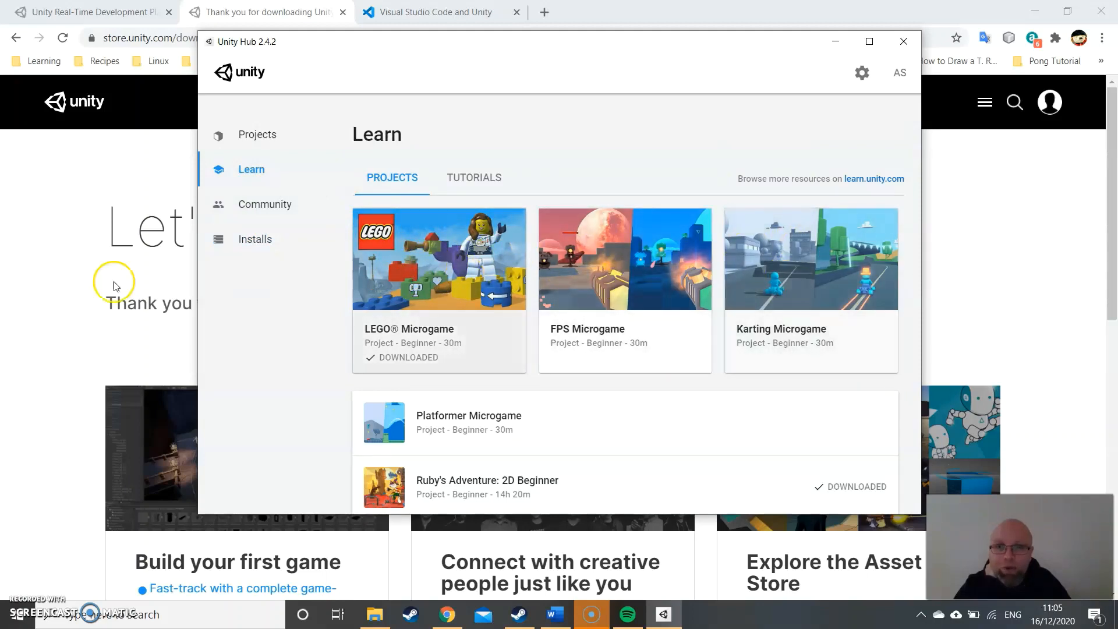
click(265, 240)
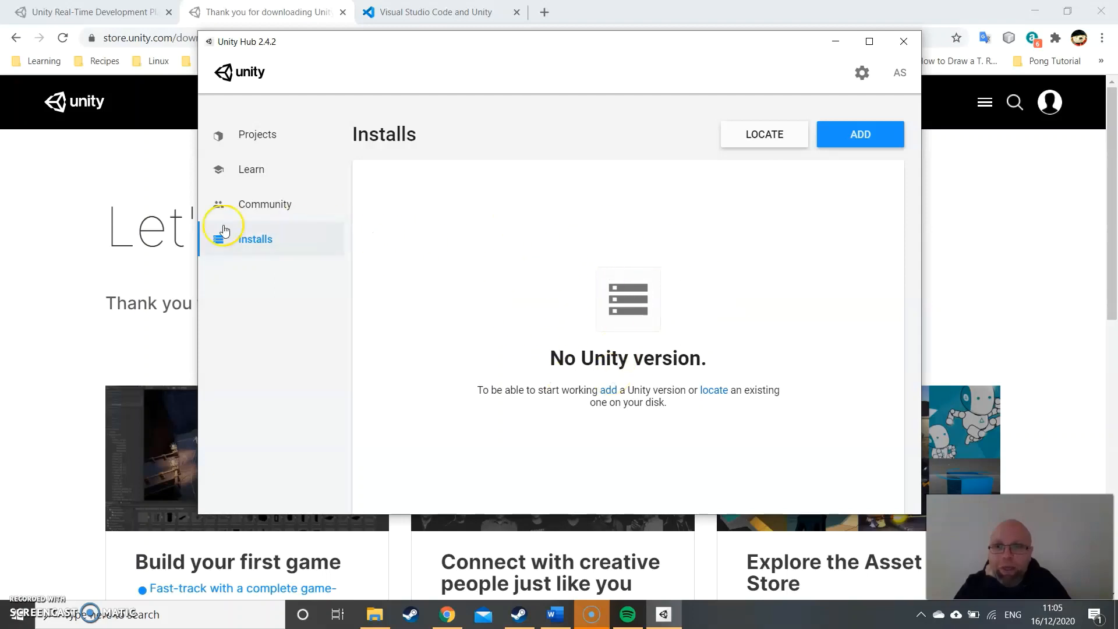
click(251, 136)
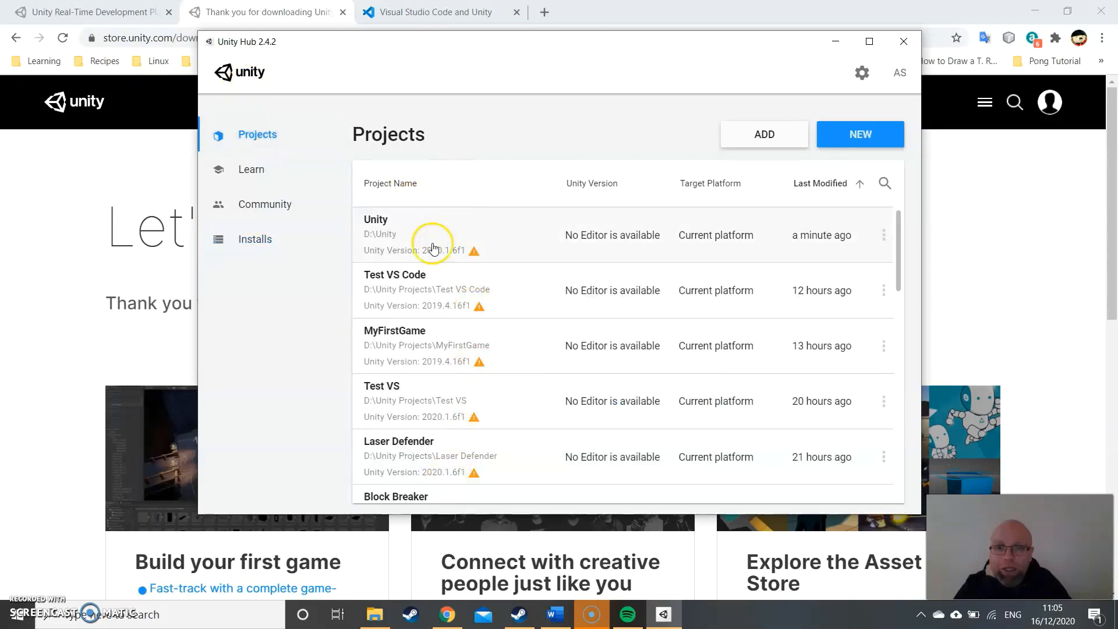
click(251, 170)
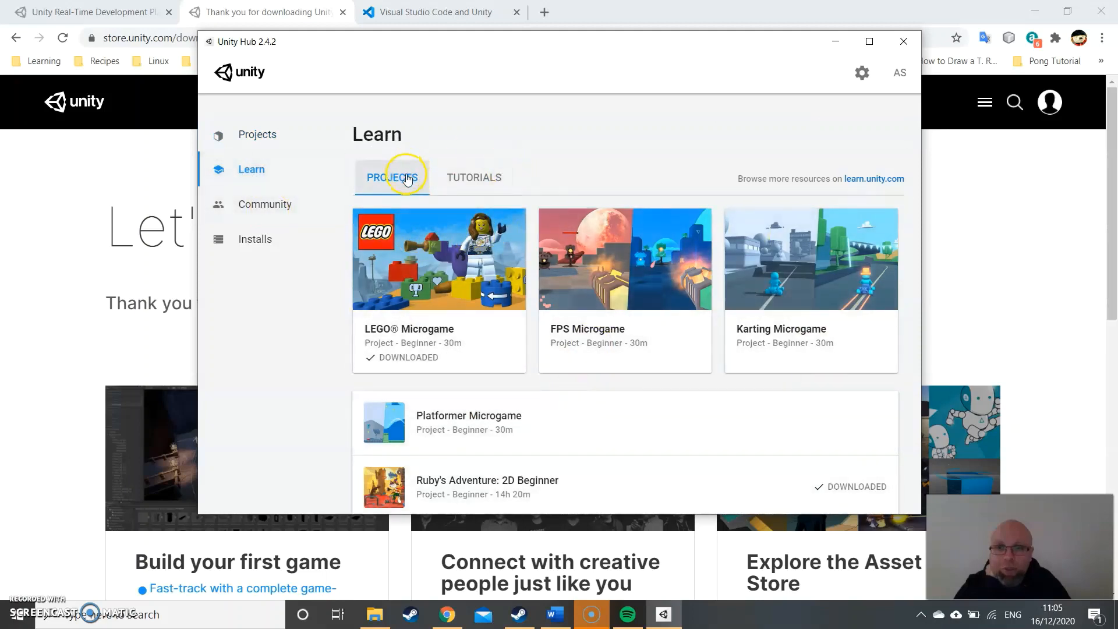
click(466, 177)
click(416, 180)
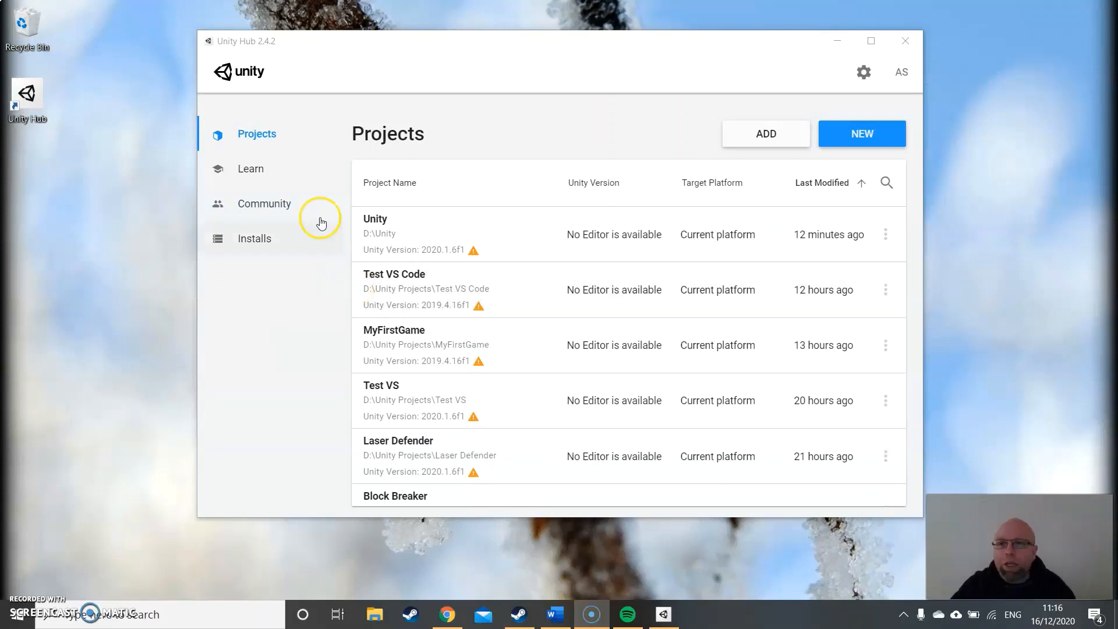
click(240, 207)
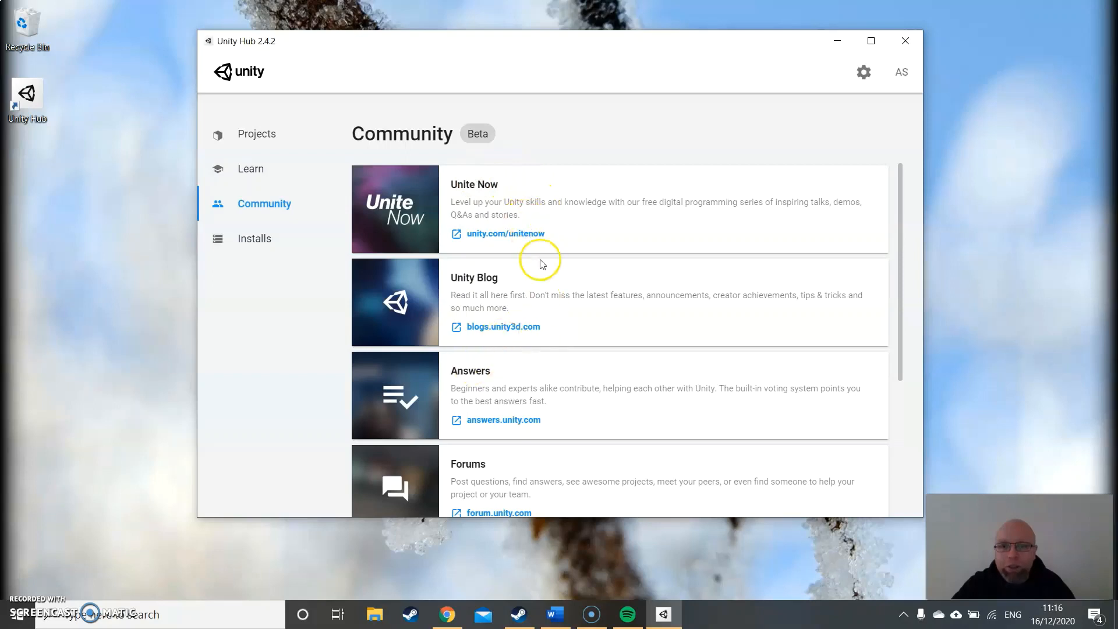
scroll(539, 260, down, 2)
scroll(545, 309, down, 1)
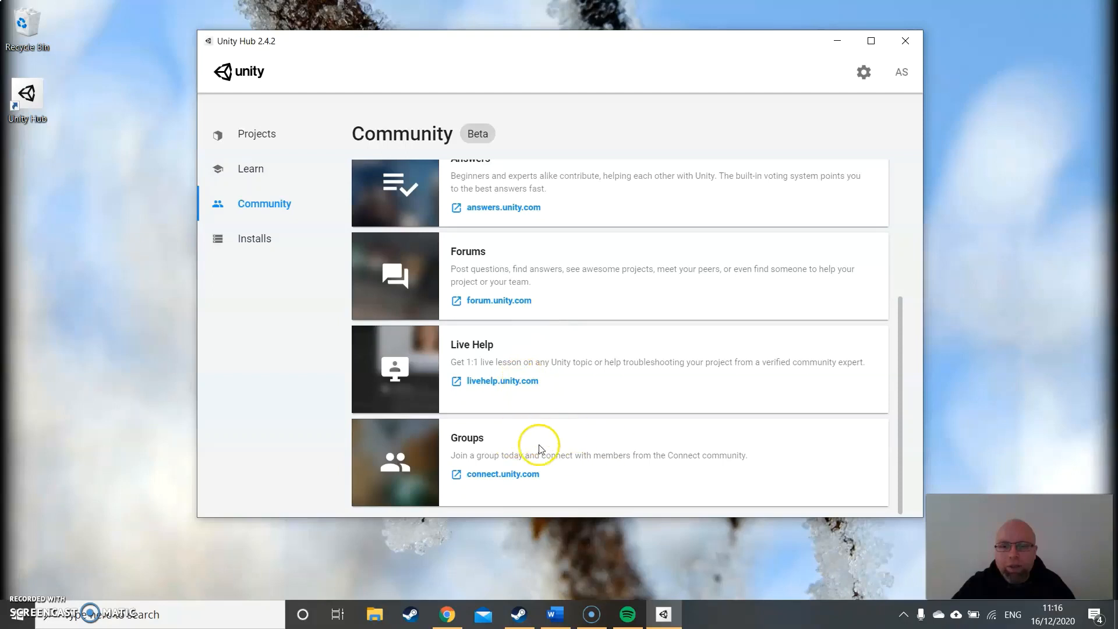
scroll(572, 417, up, 3)
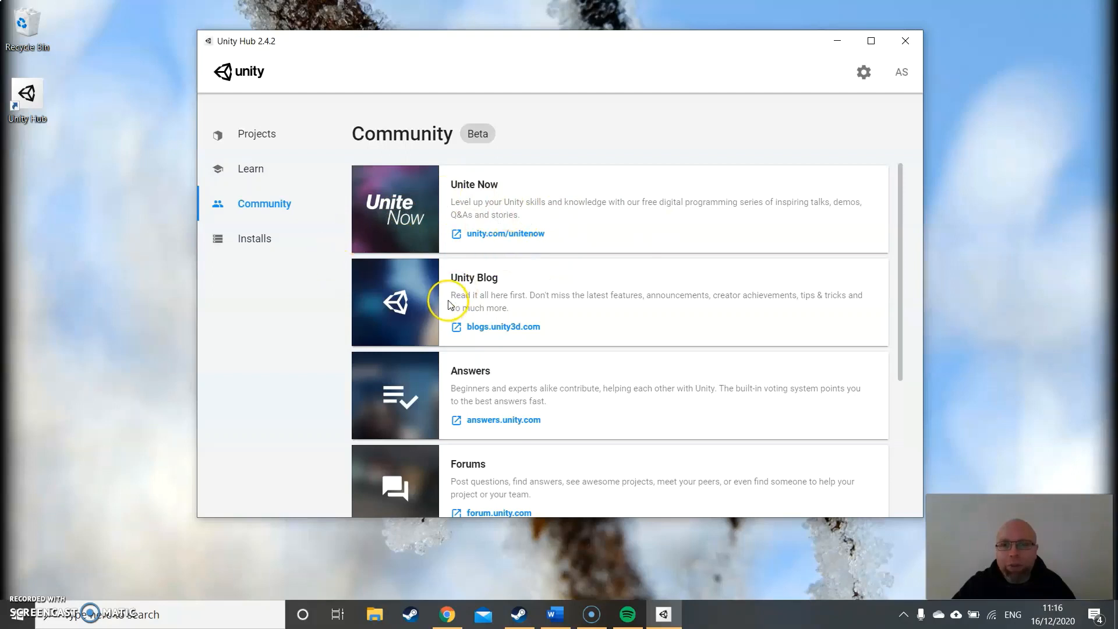
- Add a new Unity install, choosing the recommended release Unity 2019.4.16f1 (LTS), and continue to its modules
click(254, 243)
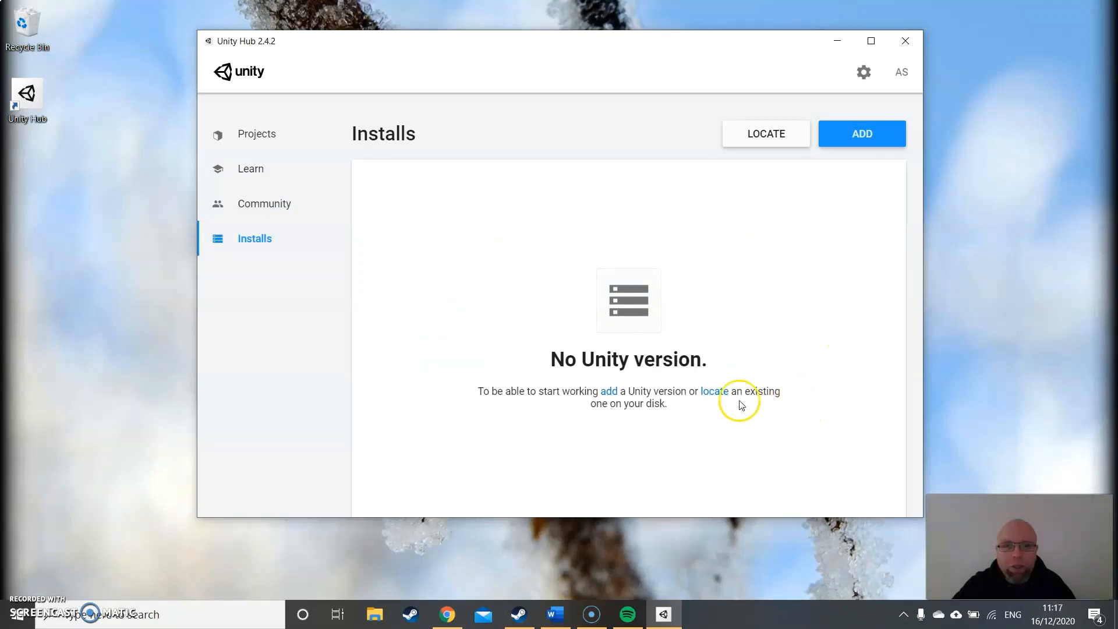
click(860, 135)
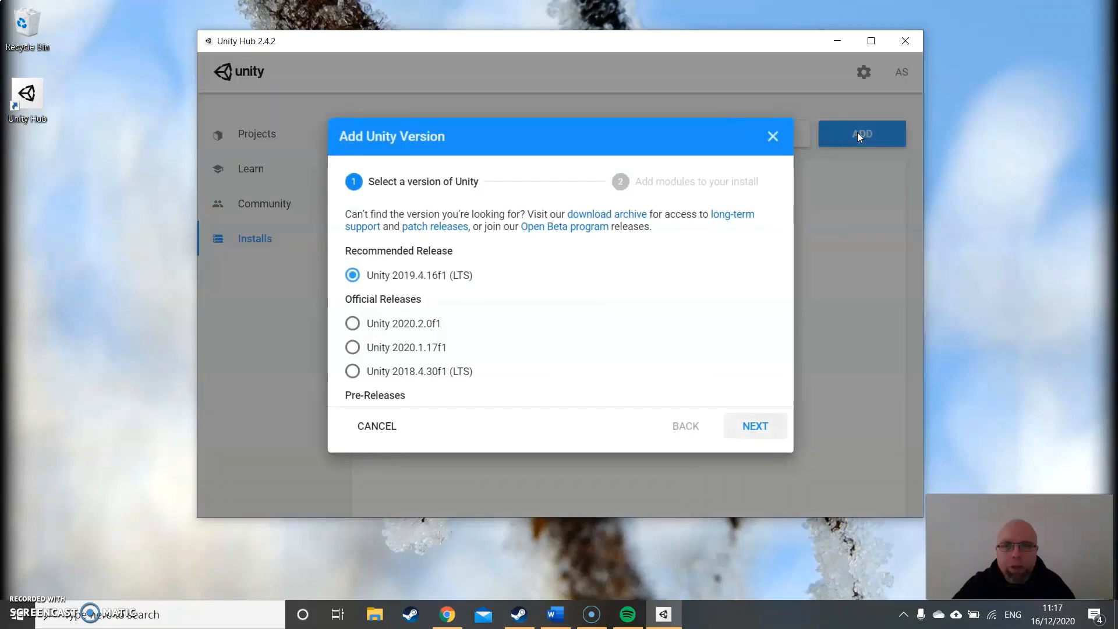
click(532, 140)
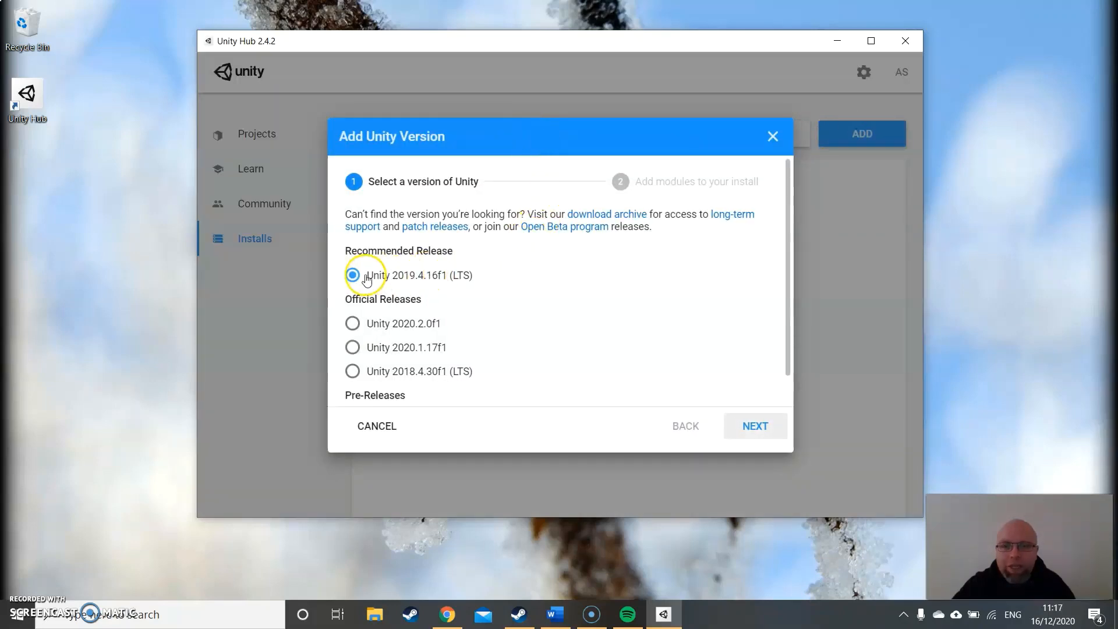
click(439, 280)
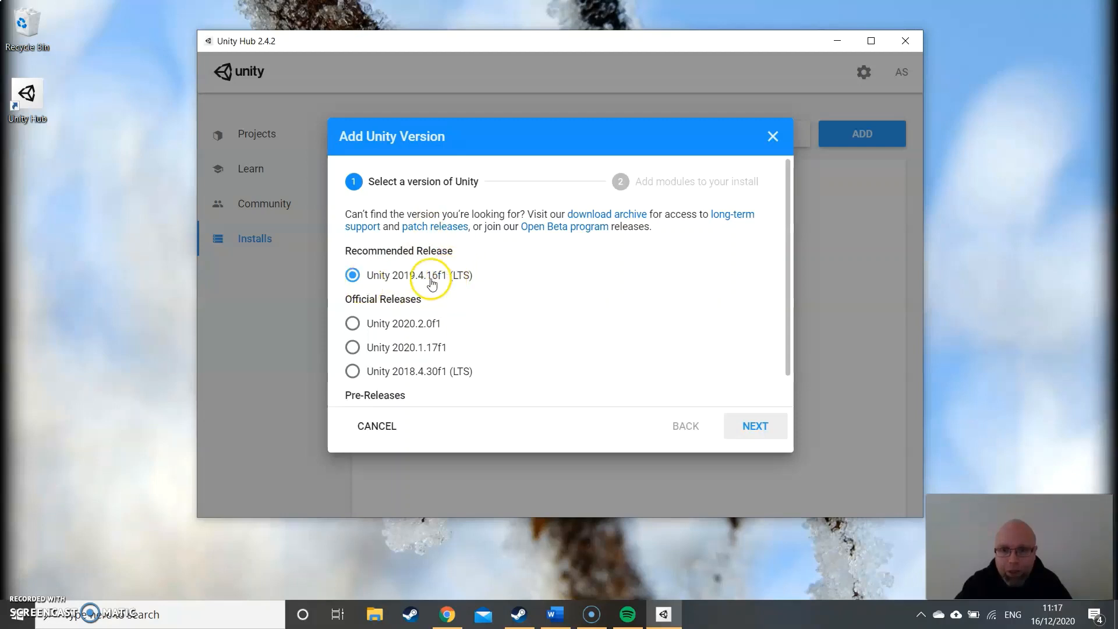
scroll(452, 291, down, 1)
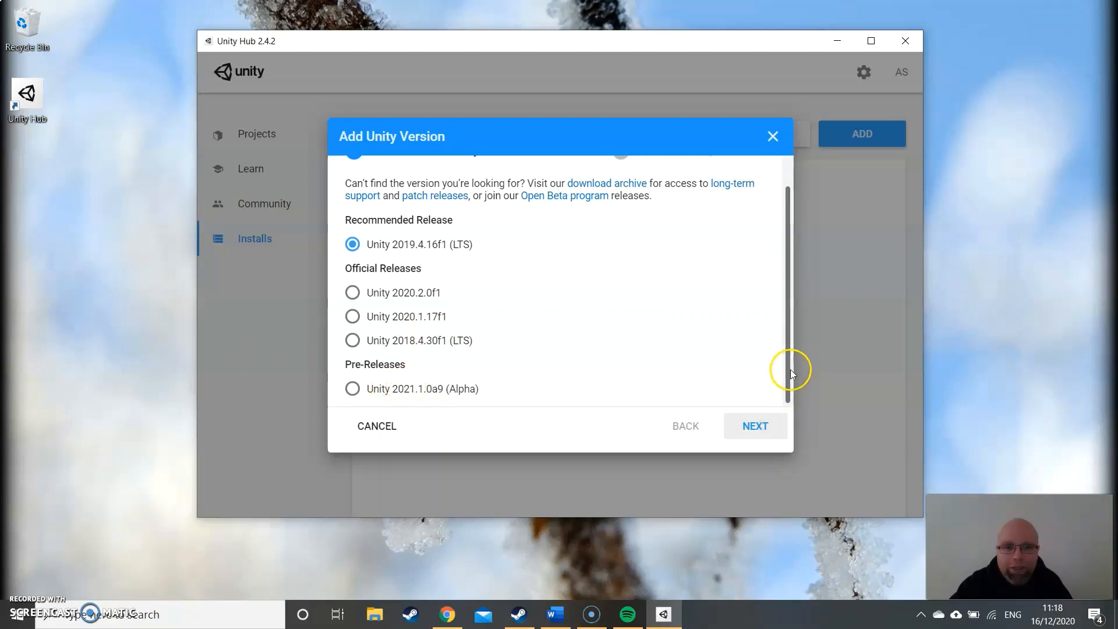
click(773, 431)
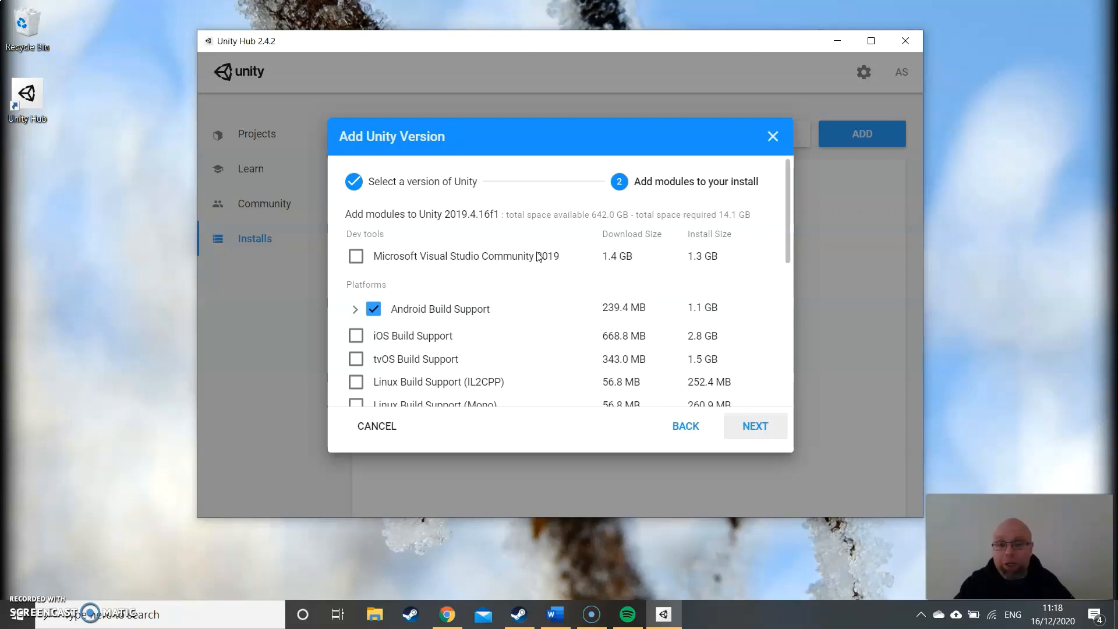
- Expand Android Build Support, clear it and select it again together with Android SDK & NDK Tools and OpenJDK
click(514, 263)
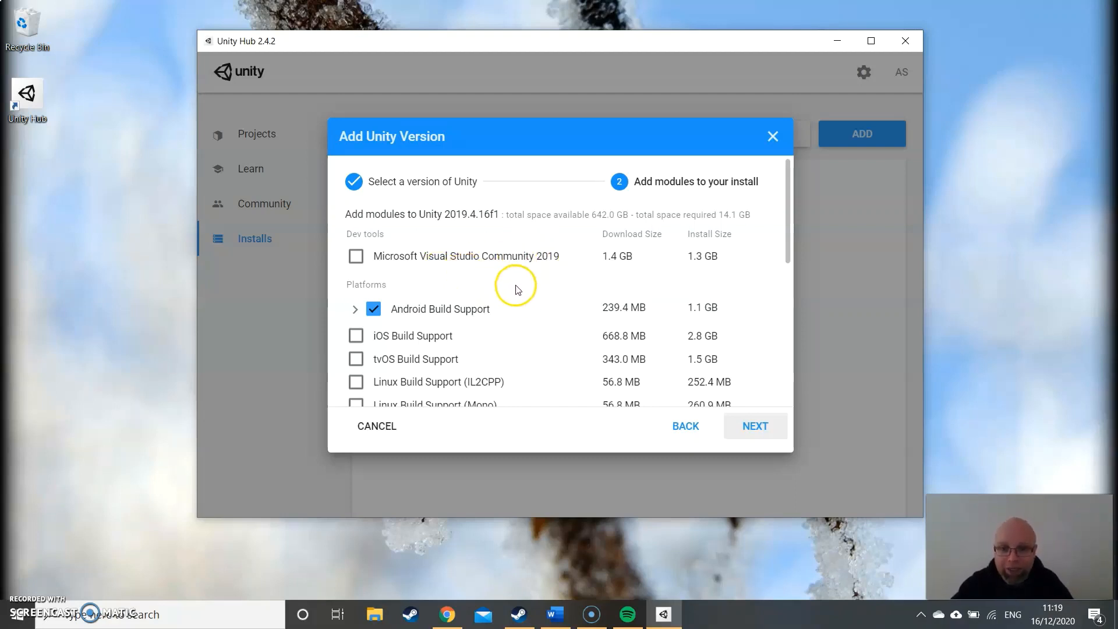
scroll(513, 288, down, 1)
click(356, 237)
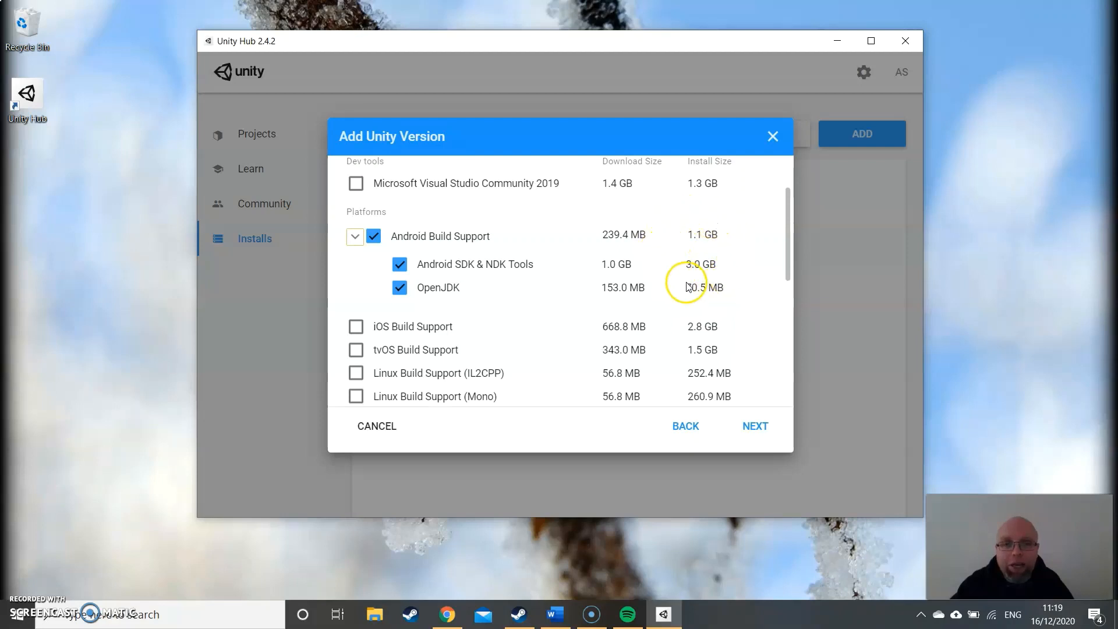
click(373, 237)
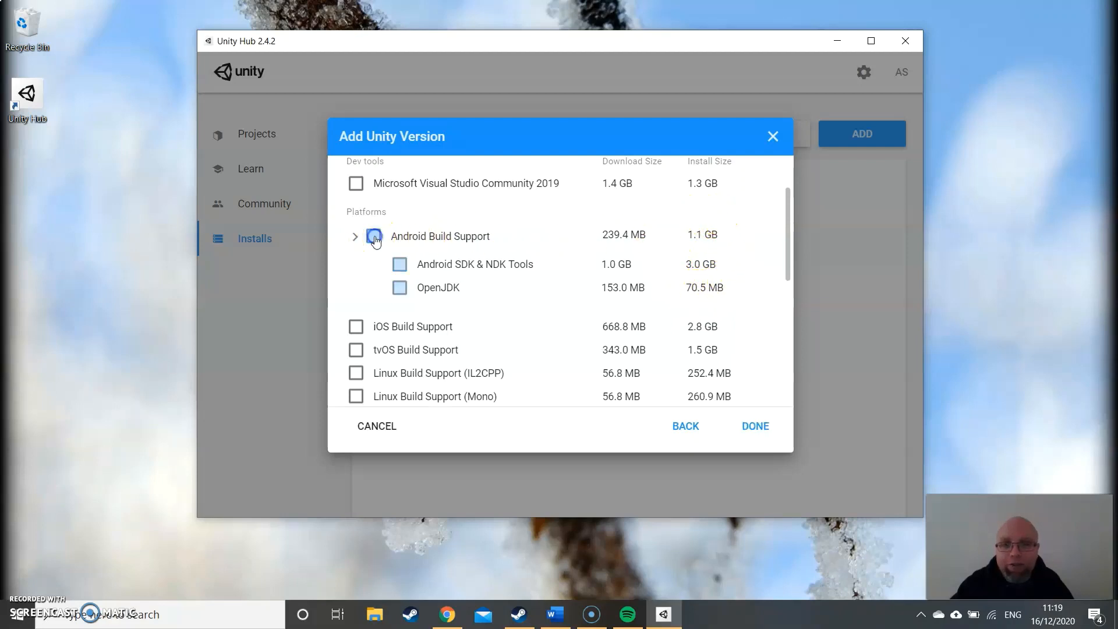
click(354, 237)
click(368, 240)
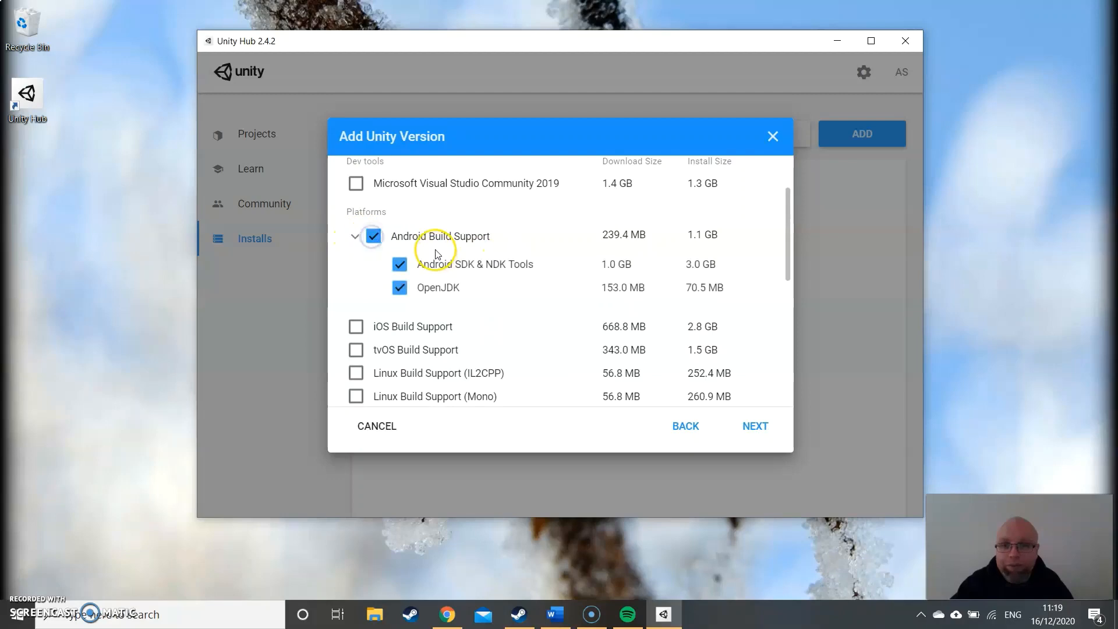
- Examine the remaining platform, documentation and language pack modules and their selection for Unity 2019.4.16f1
scroll(437, 251, down, 3)
scroll(438, 253, up, 1)
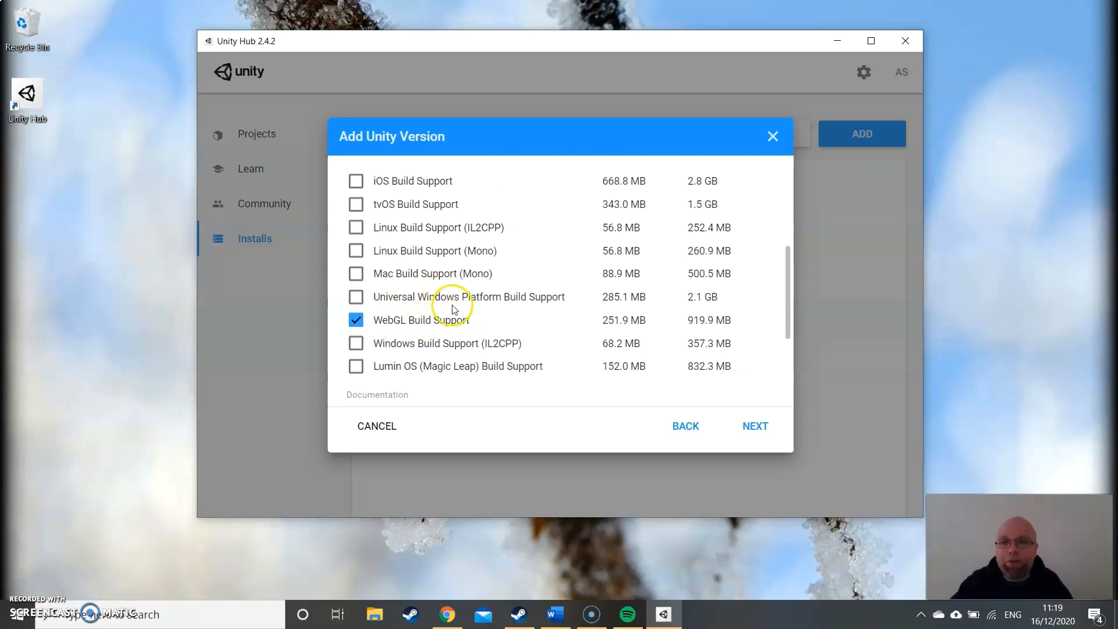
scroll(452, 300, up, 1)
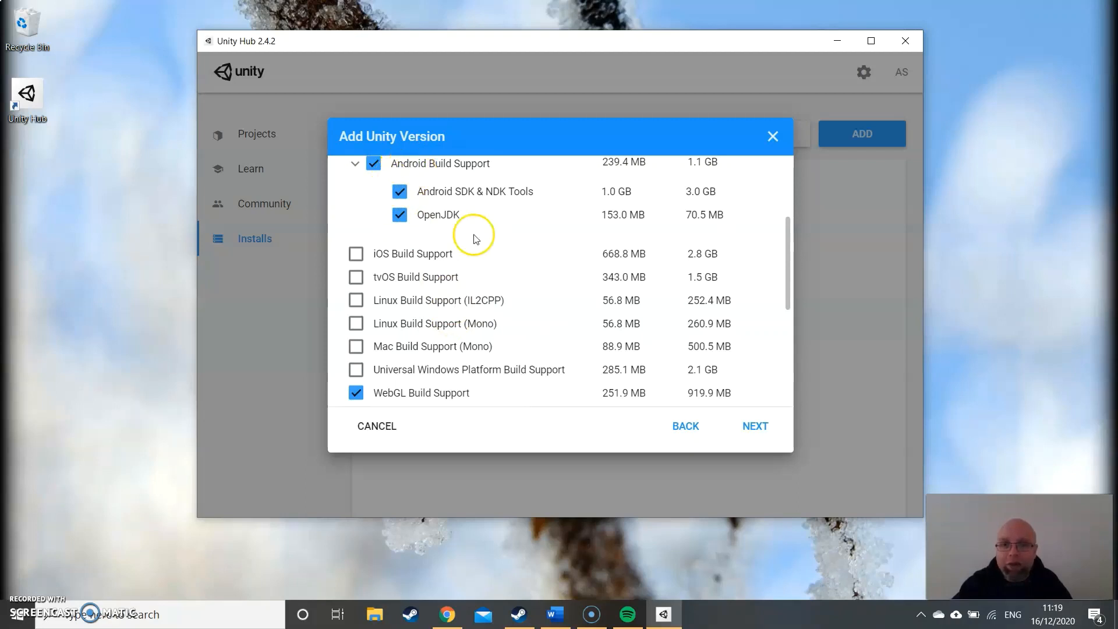
scroll(466, 242, down, 3)
scroll(466, 257, up, 3)
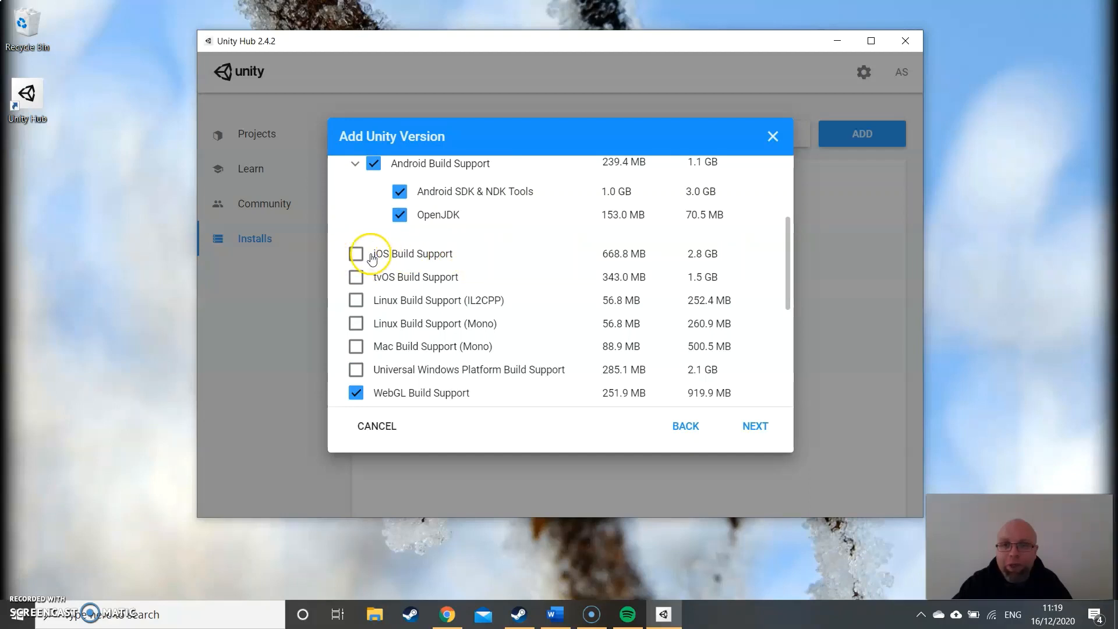
scroll(478, 276, down, 2)
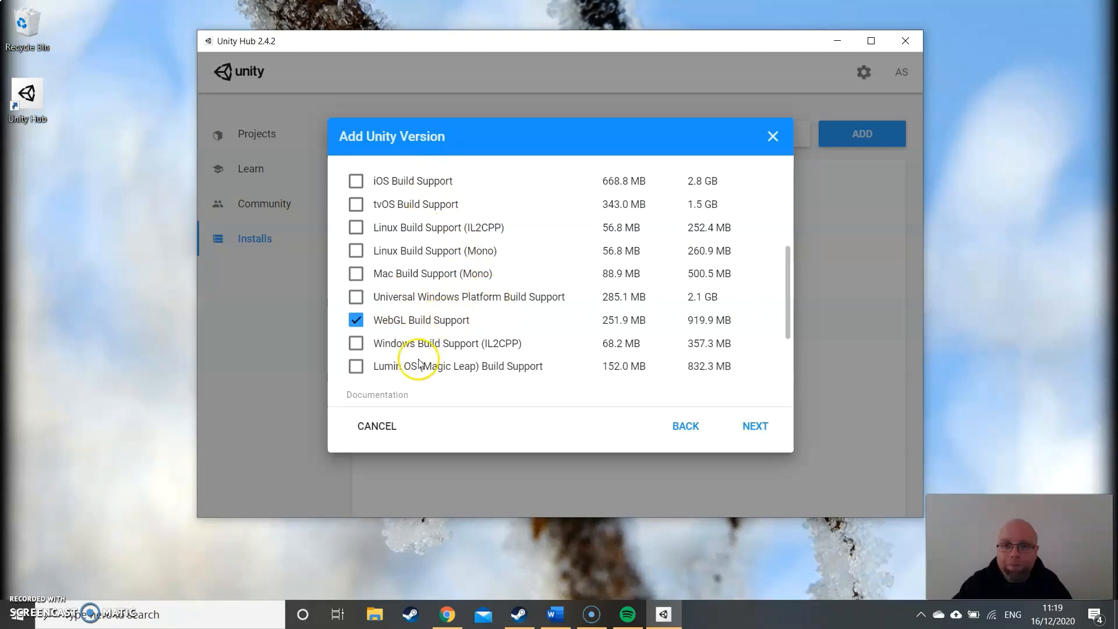
scroll(486, 305, down, 1)
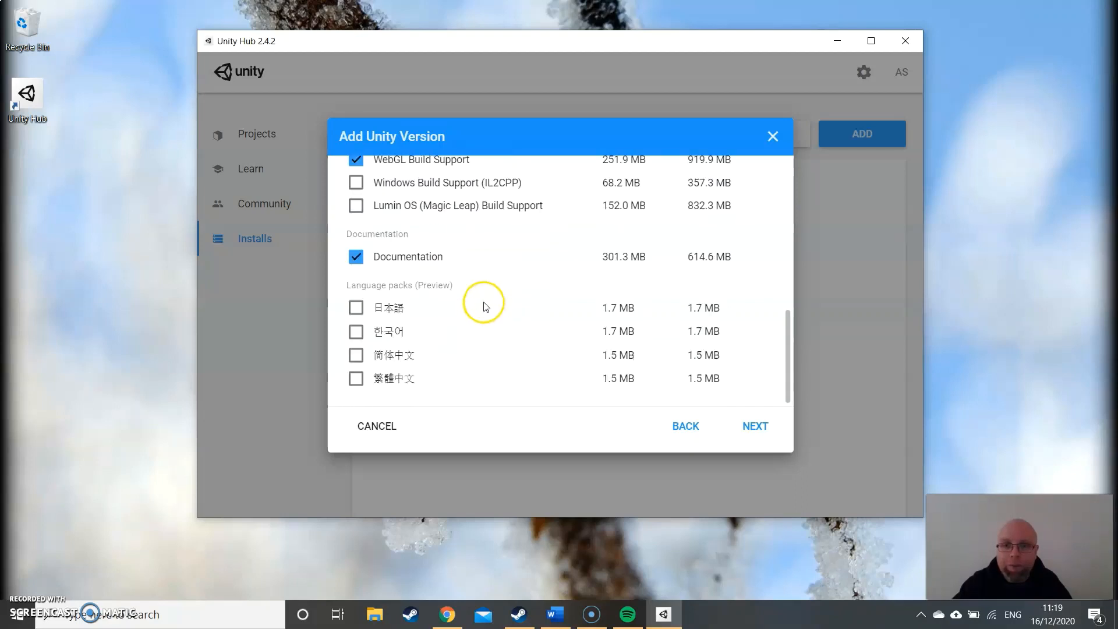
scroll(545, 257, up, 7)
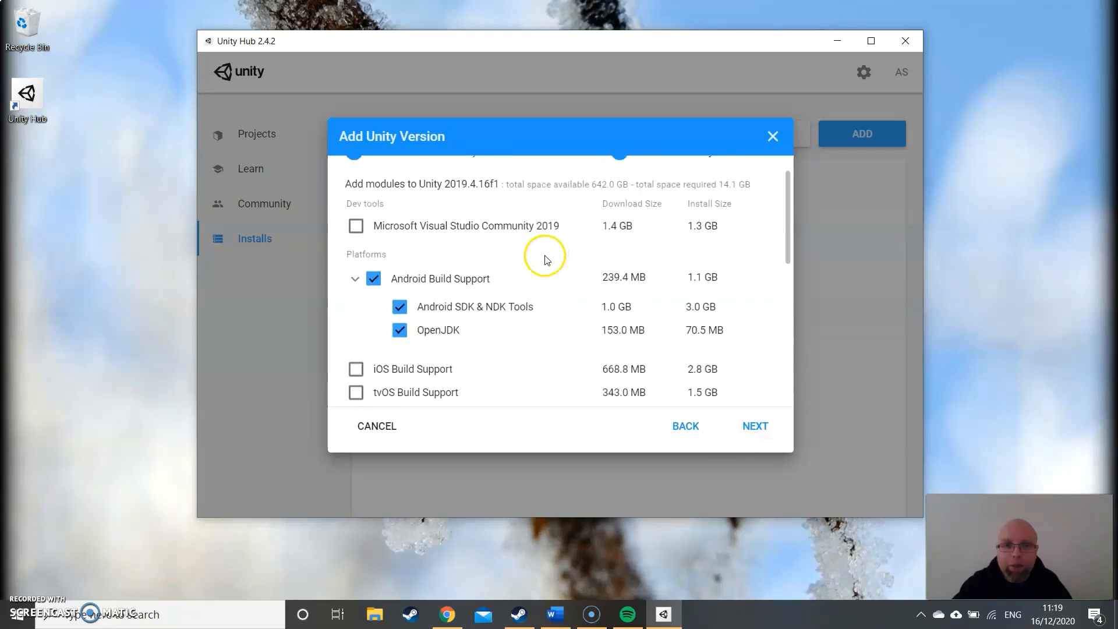
- Continue with the selected modules, read through the Android SDK and NDK license terms, agree to them and start the installation
click(759, 428)
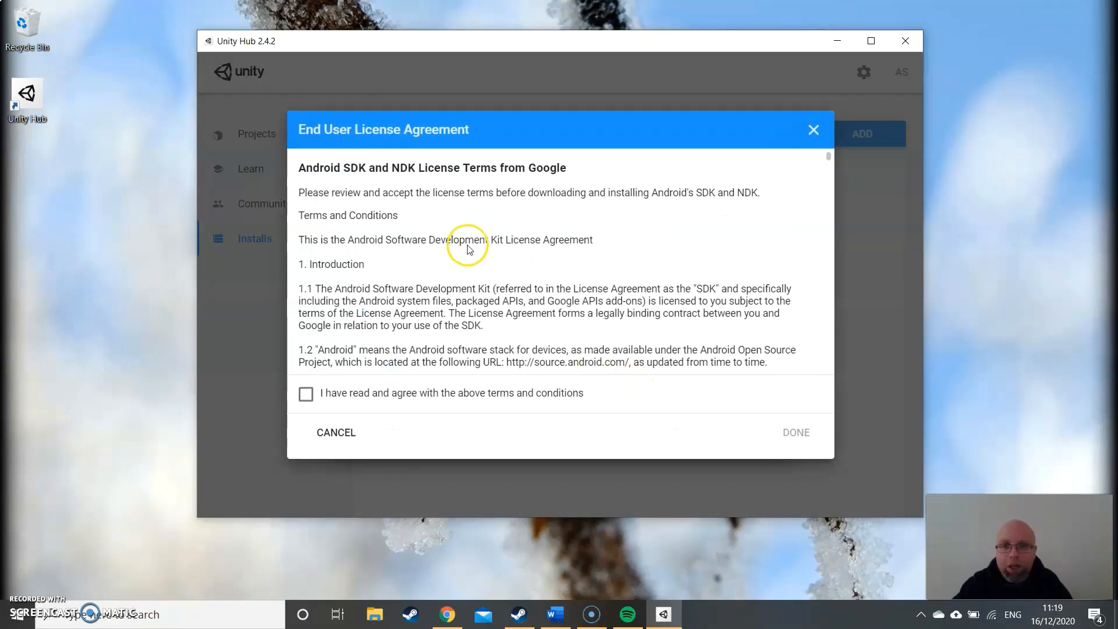
scroll(473, 238, down, 4)
scroll(474, 238, down, 10)
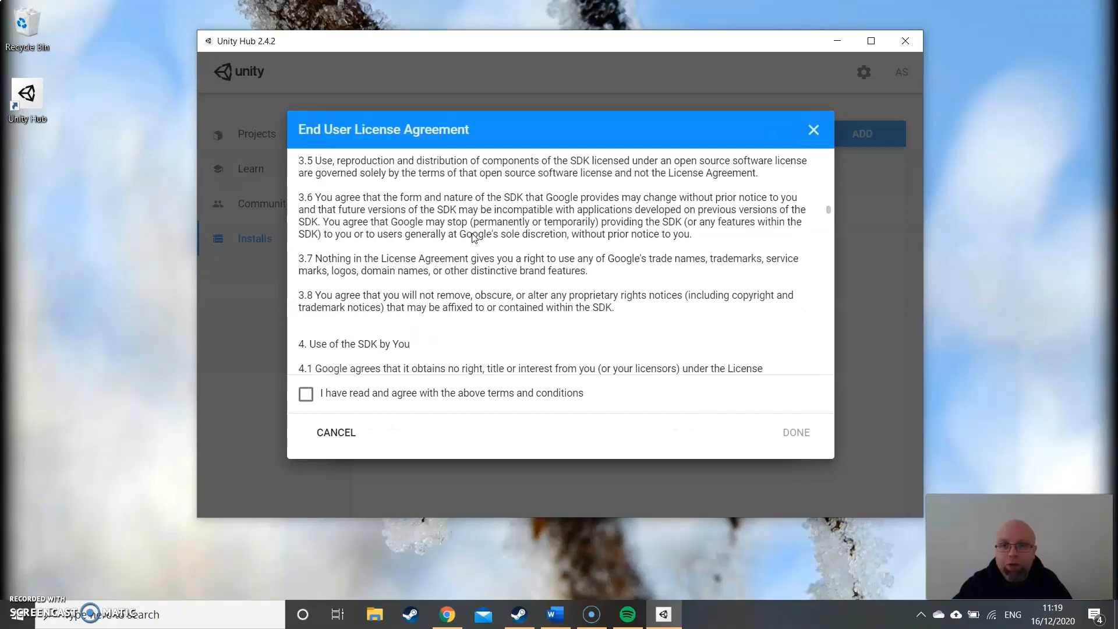
scroll(474, 237, down, 10)
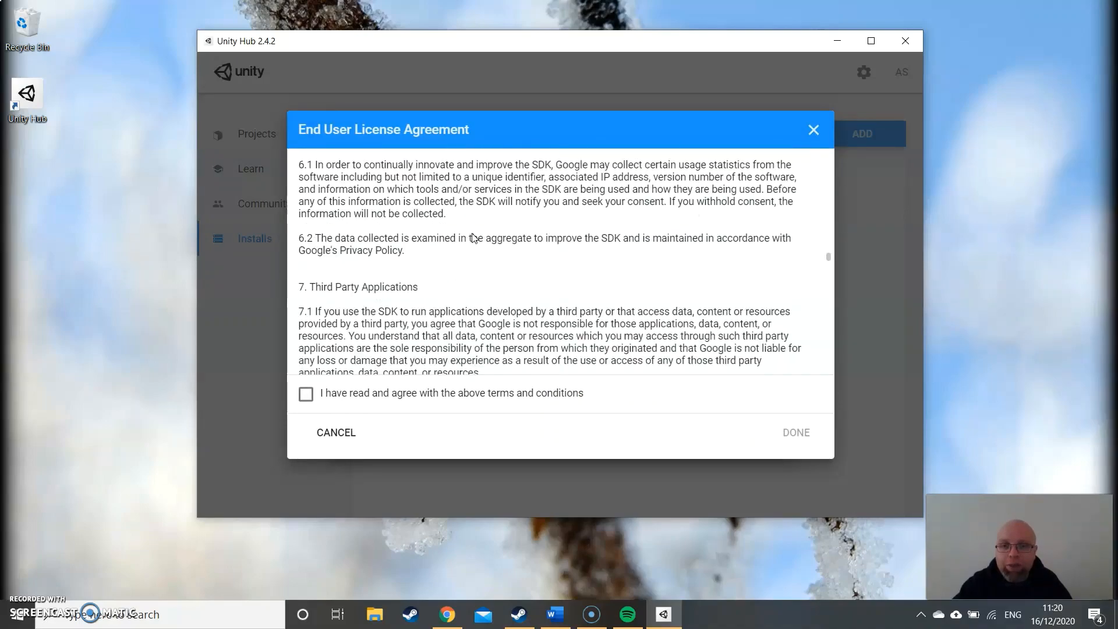
scroll(474, 237, down, 15)
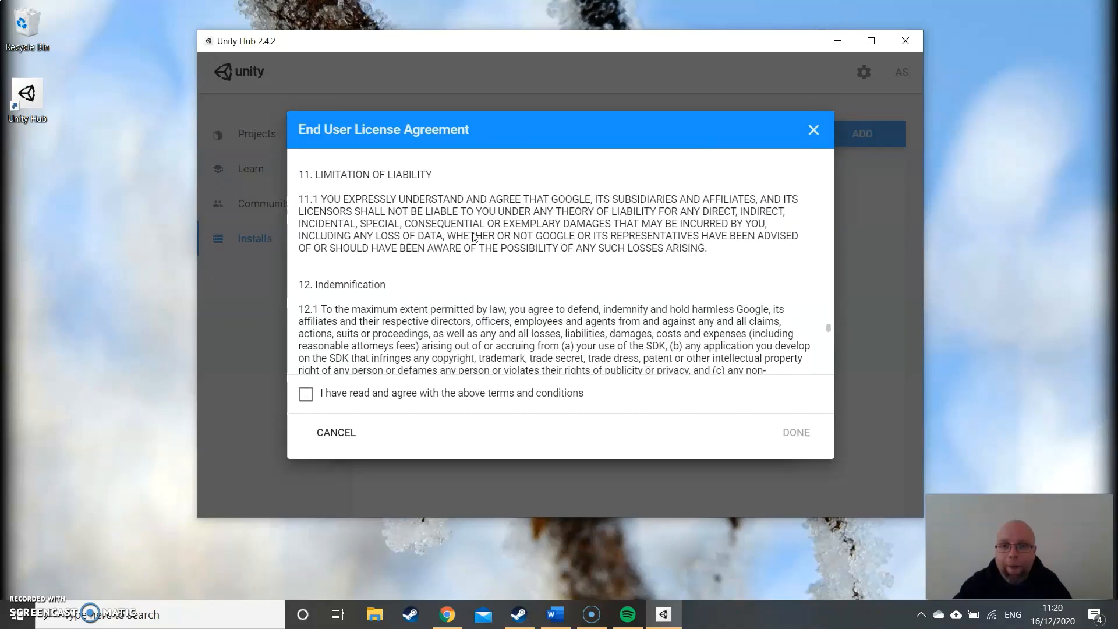
scroll(474, 237, down, 5)
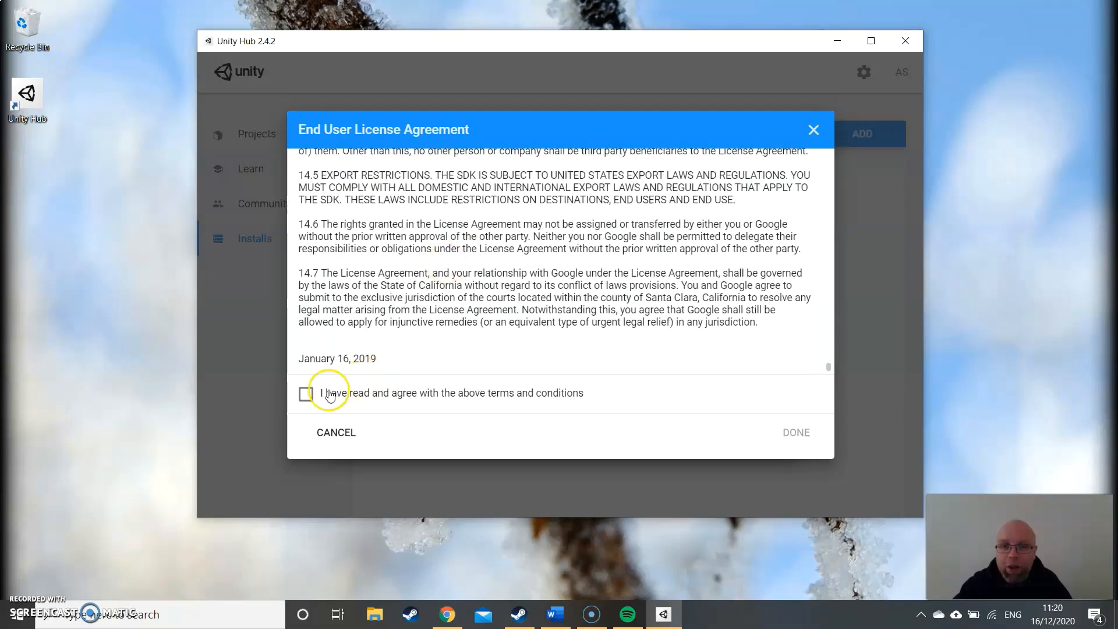
click(306, 395)
click(794, 432)
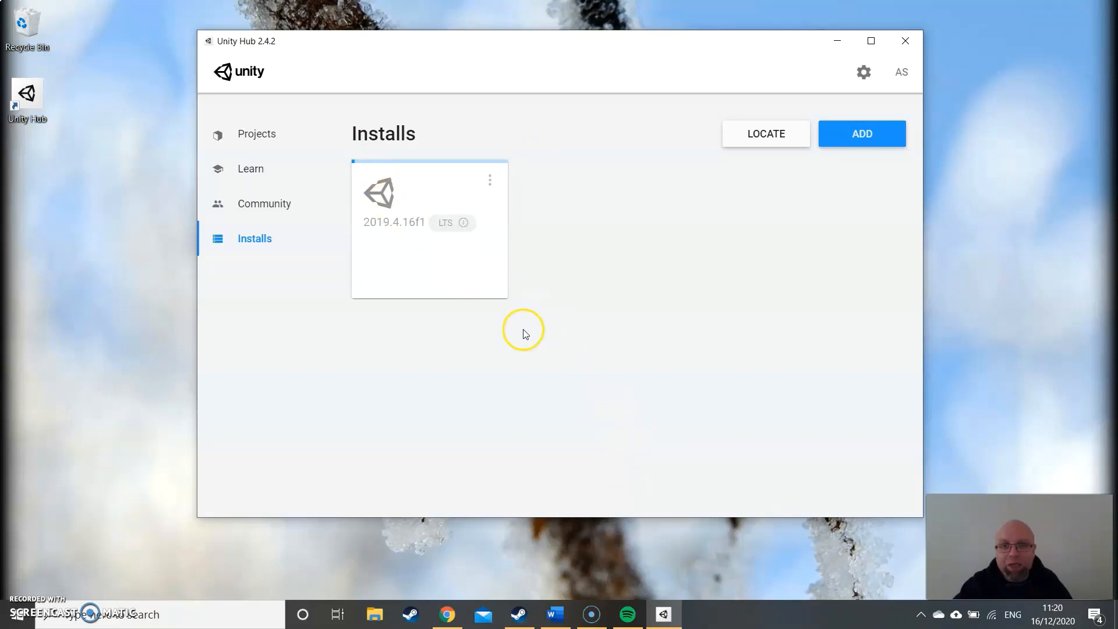
mouse_move(597, 610)
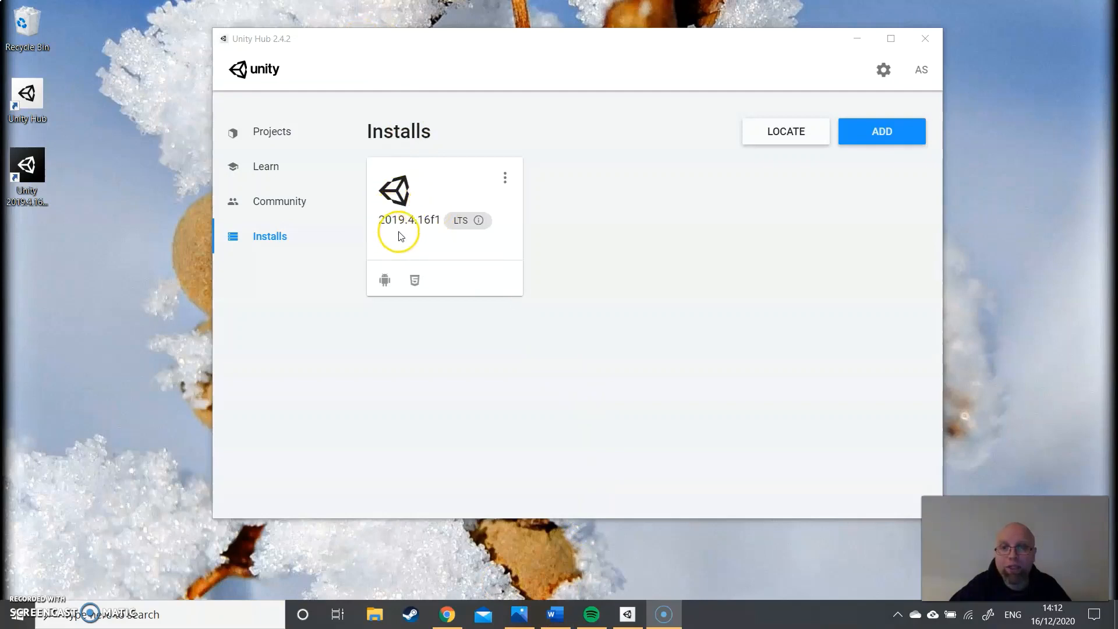
- Review the Unity releases offered for a new install and close the list without adding a version
mouse_move(479, 234)
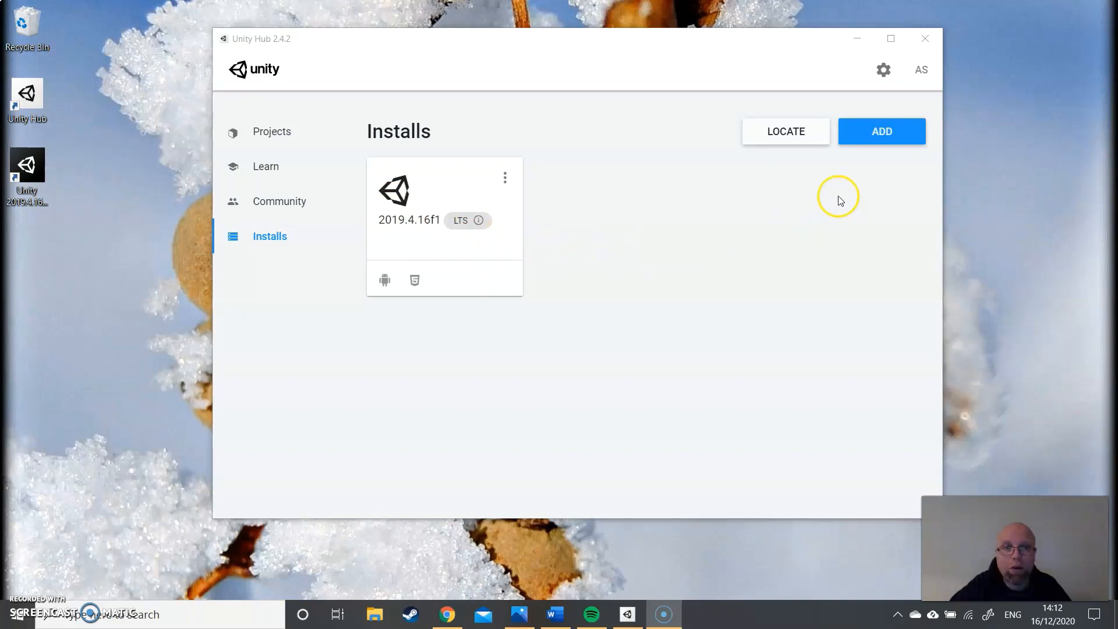
click(884, 136)
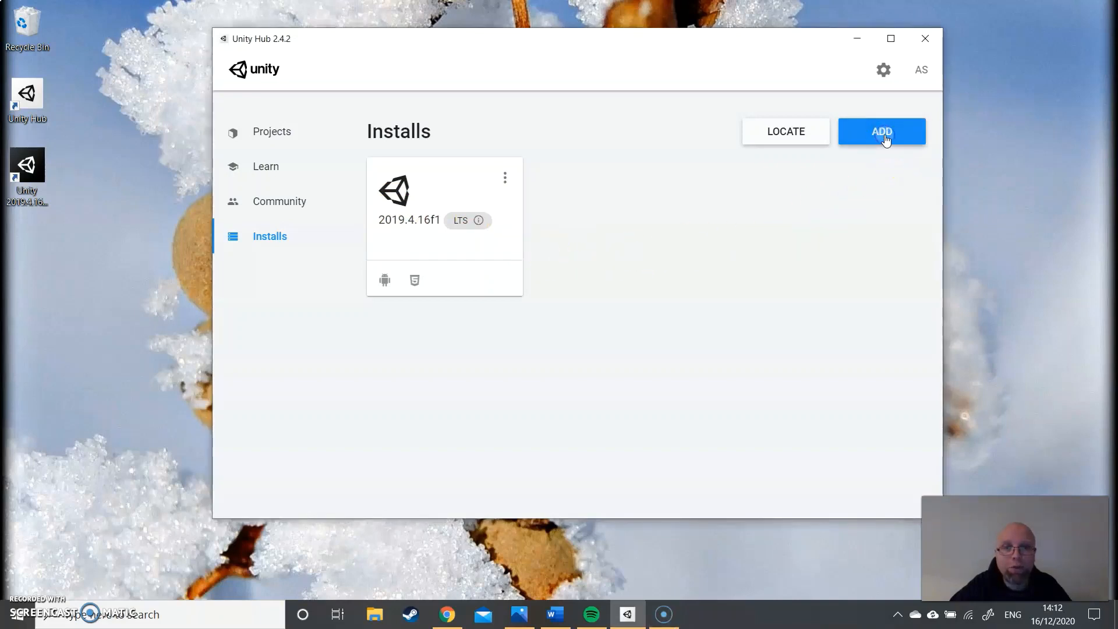
scroll(527, 309, down, 1)
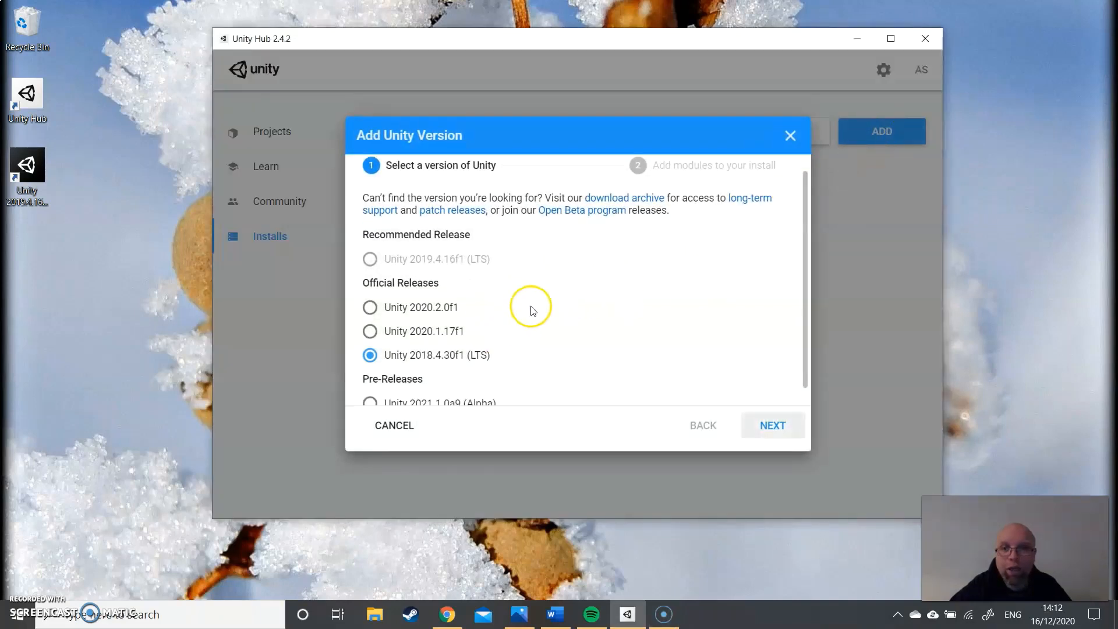
scroll(532, 310, down, 1)
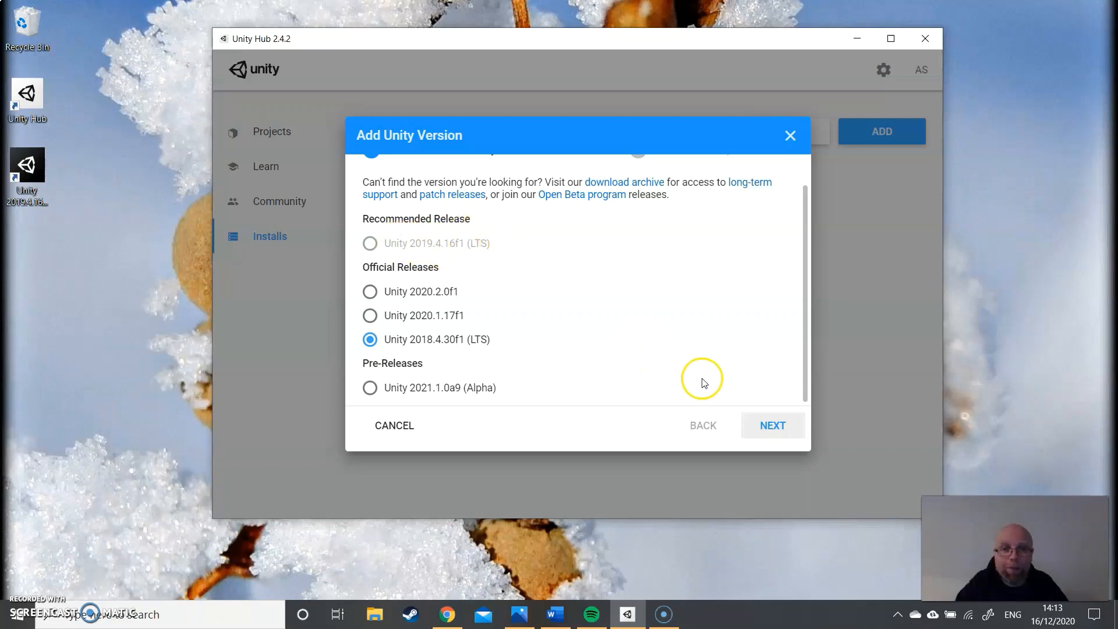
click(791, 135)
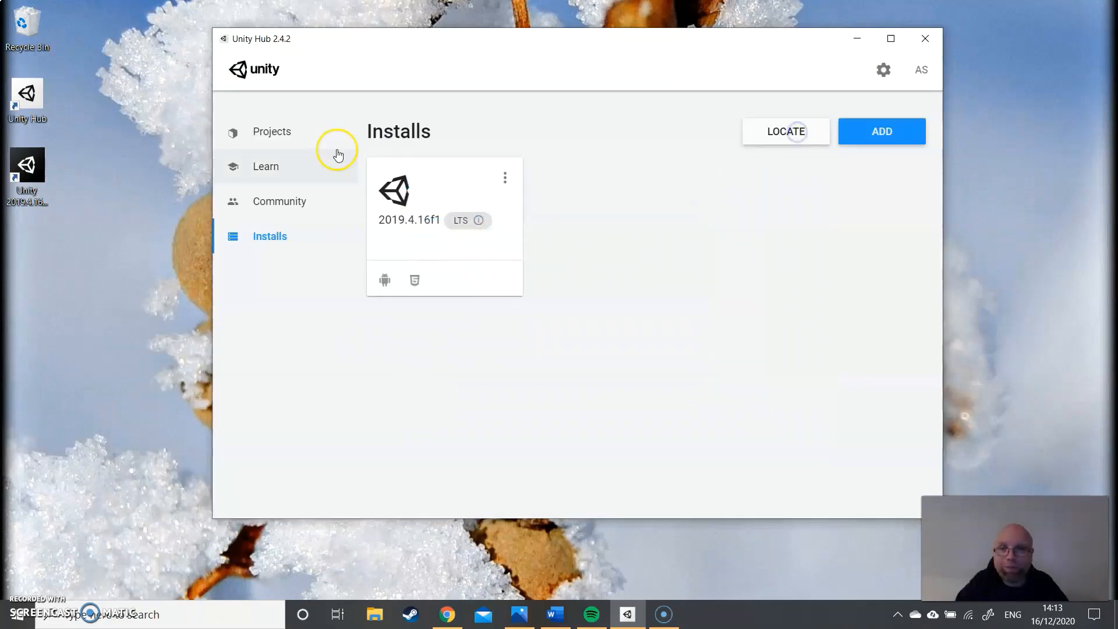
- Create a new 3D project named Hello World with Unity 2019.4.16f1 in D:/Unity Projects
click(293, 134)
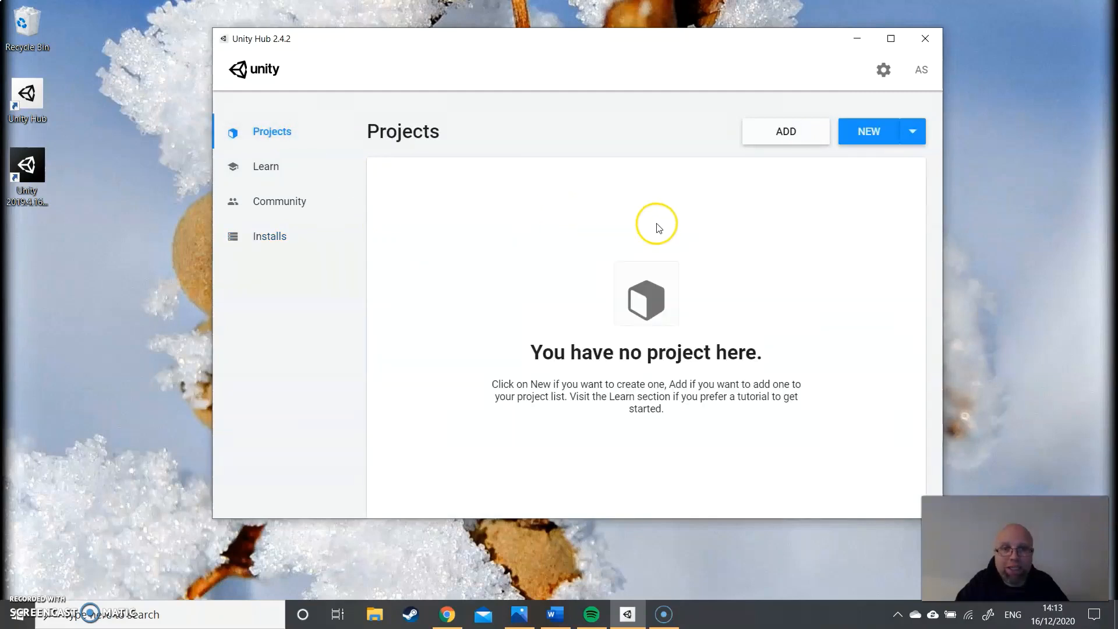
click(914, 134)
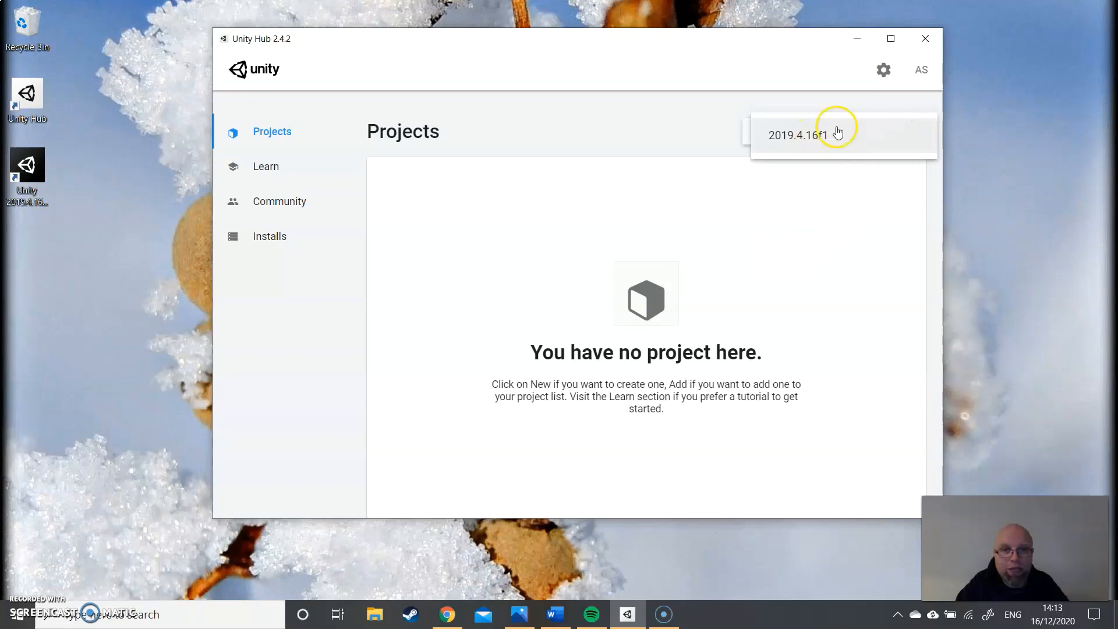
click(801, 136)
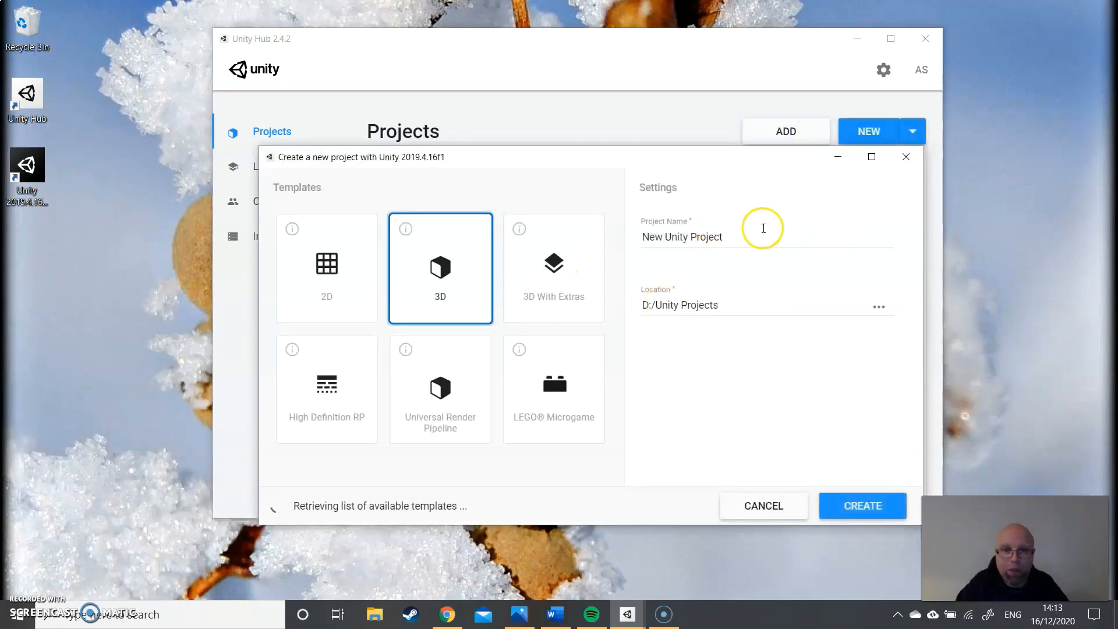
drag(725, 237, 661, 242)
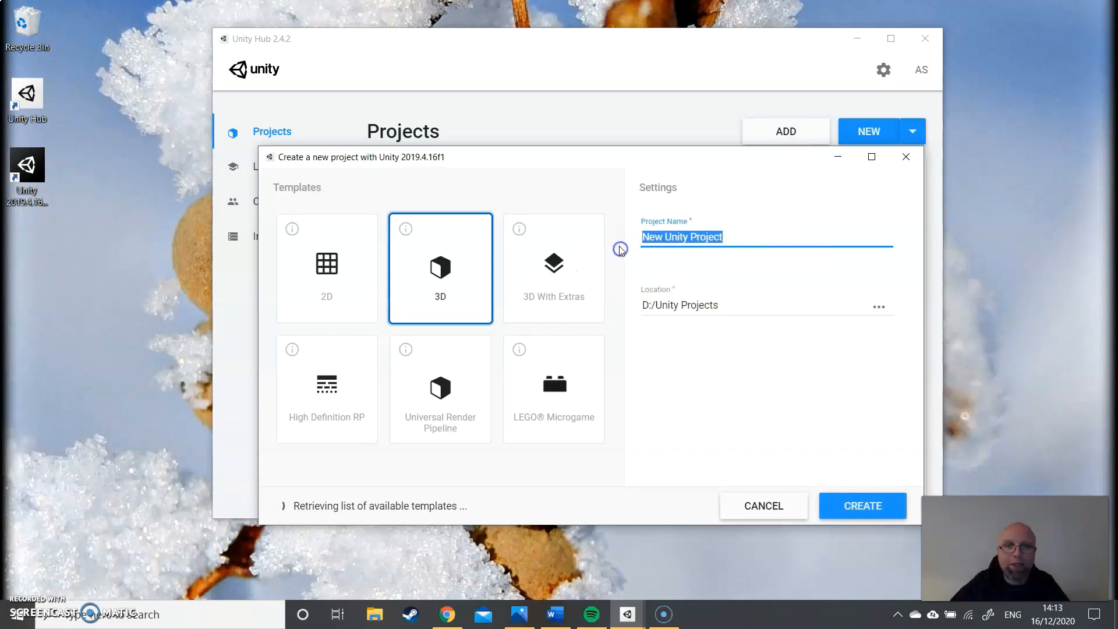
text(Hello)
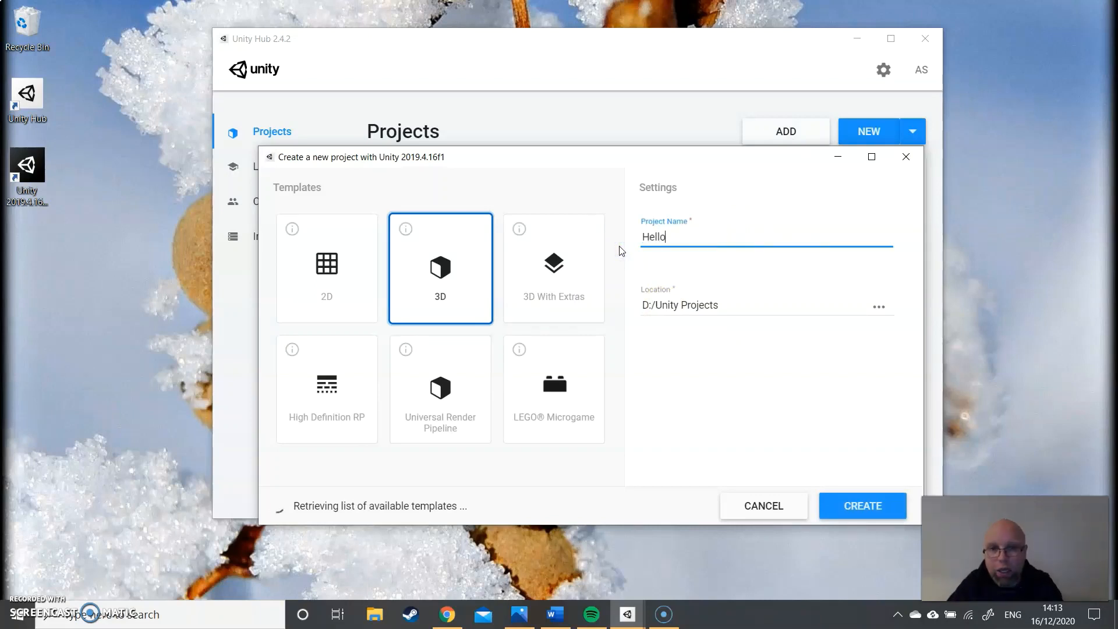
text( World)
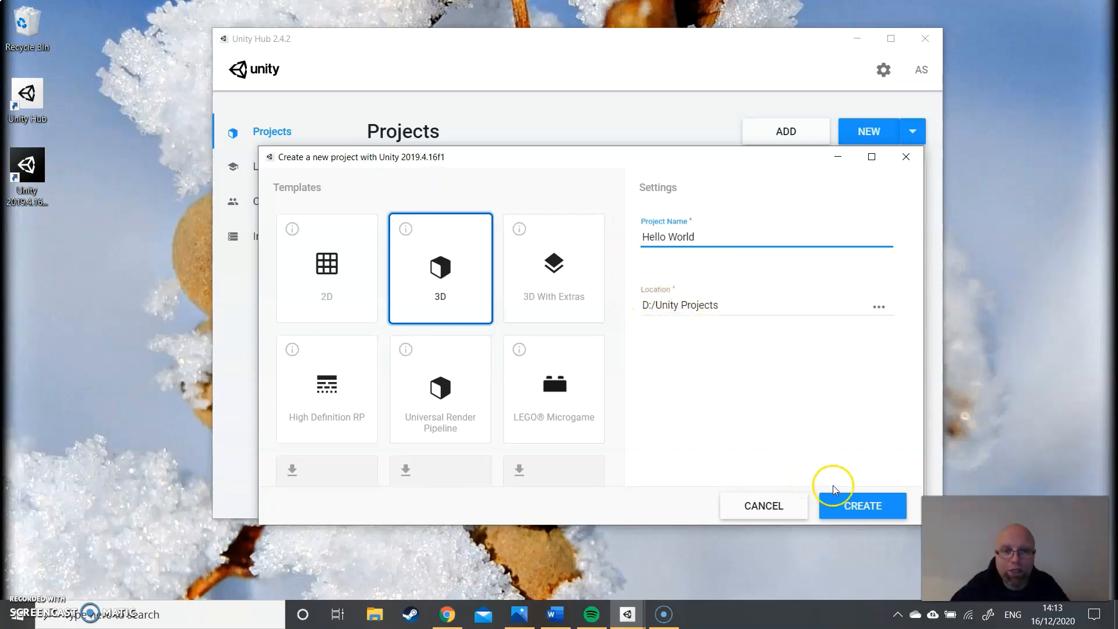
click(848, 508)
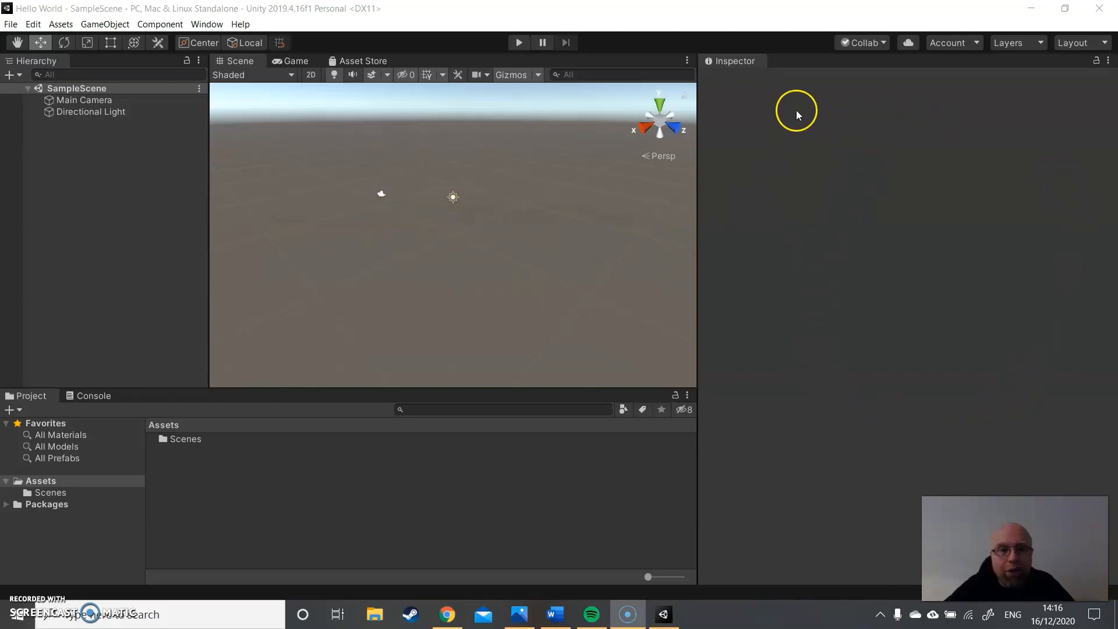
- Inspect the Main Camera's properties and the contents of the Scenes folder, and return to the Assets folder
click(98, 100)
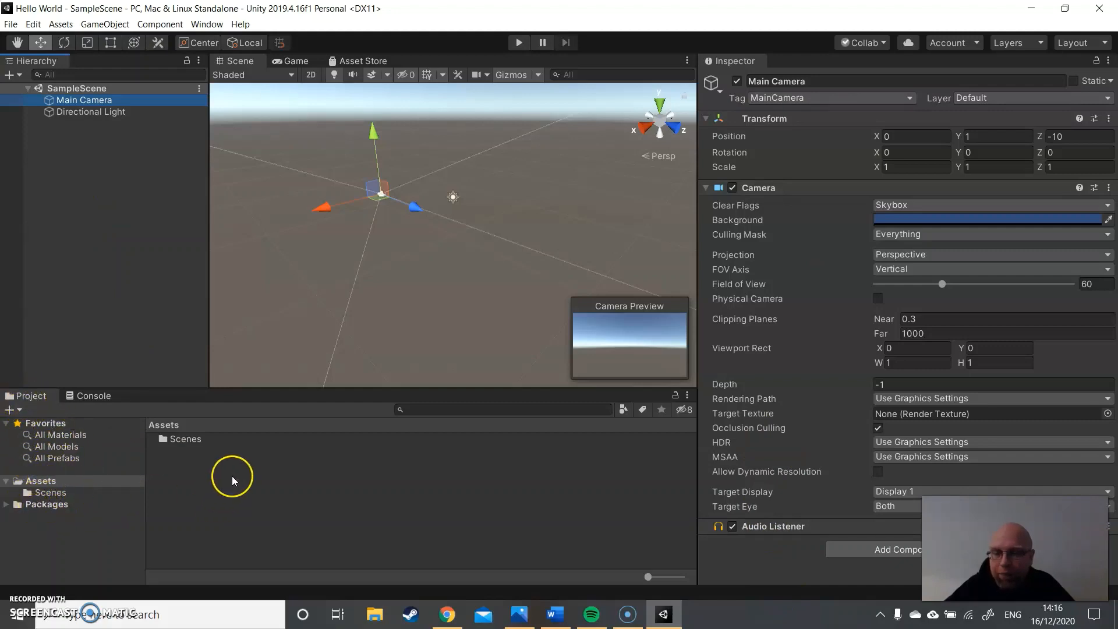
click(174, 439)
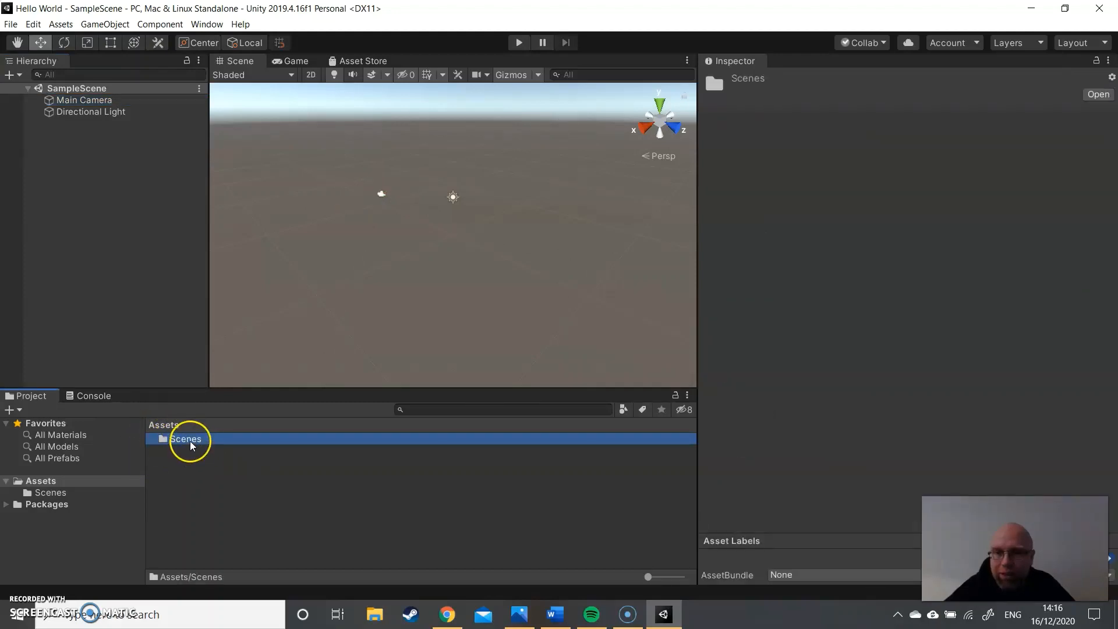
double_click(190, 439)
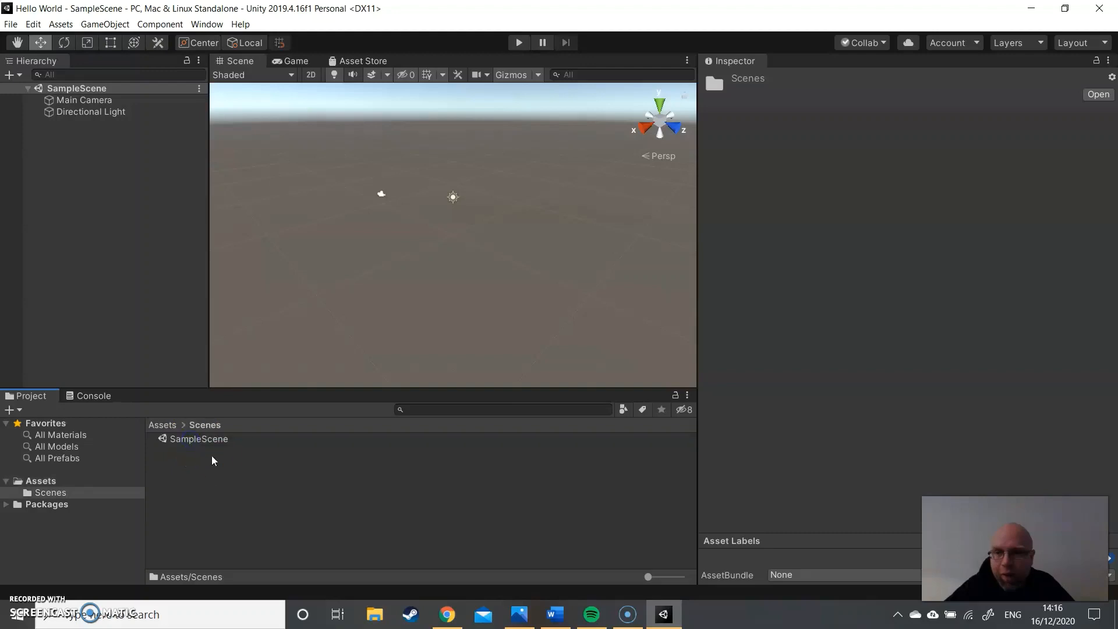
click(162, 426)
- Create a folder named Scripts in the Assets folder
right_click(173, 460)
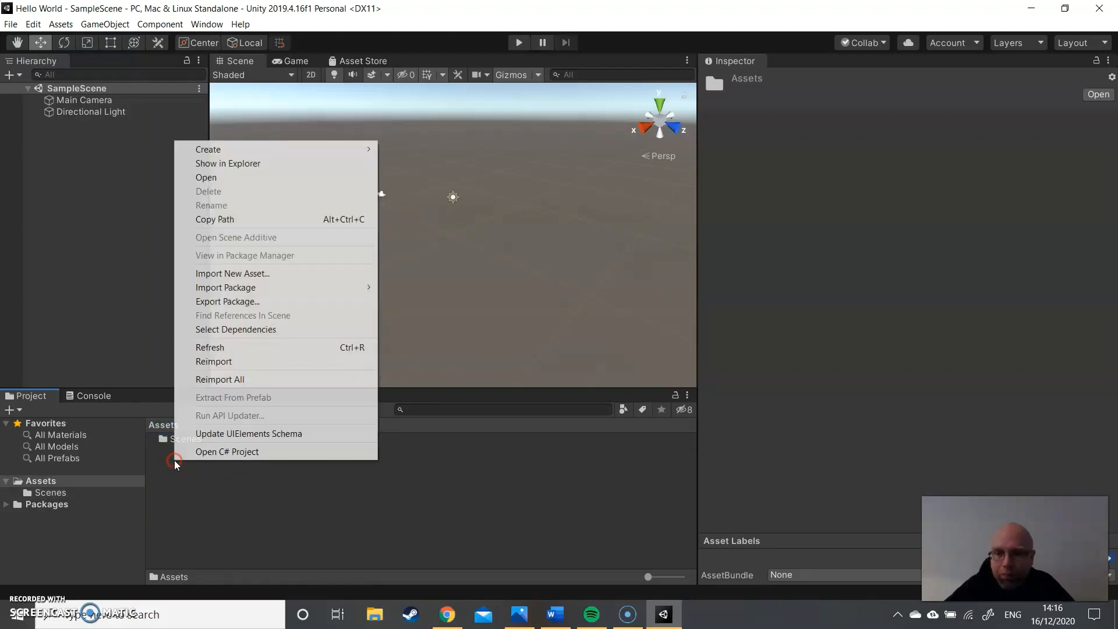
mouse_move(282, 152)
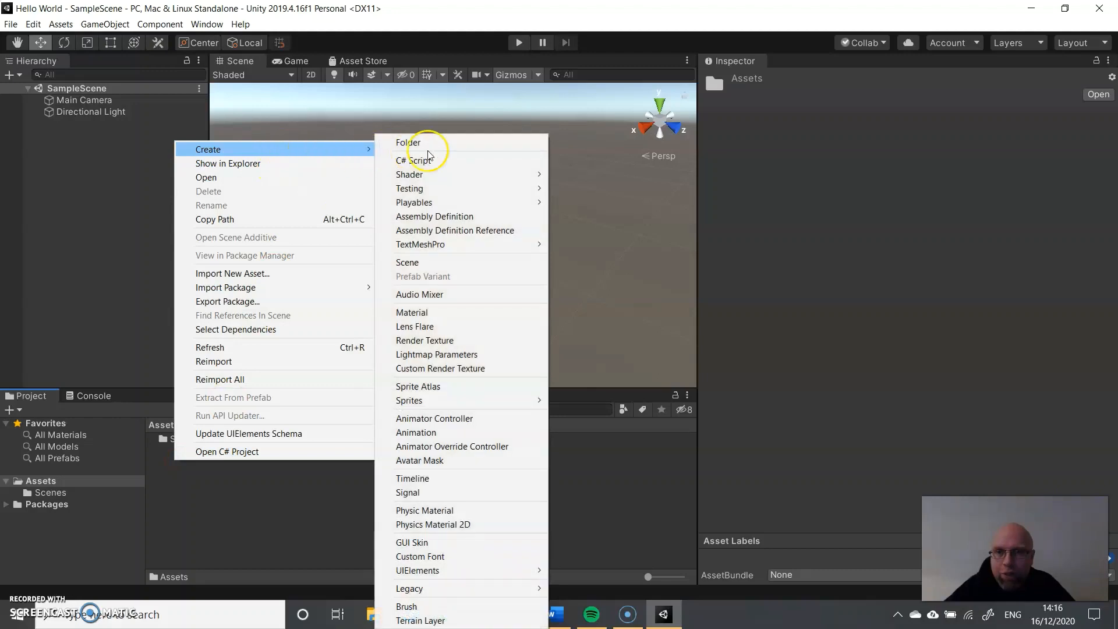
click(431, 146)
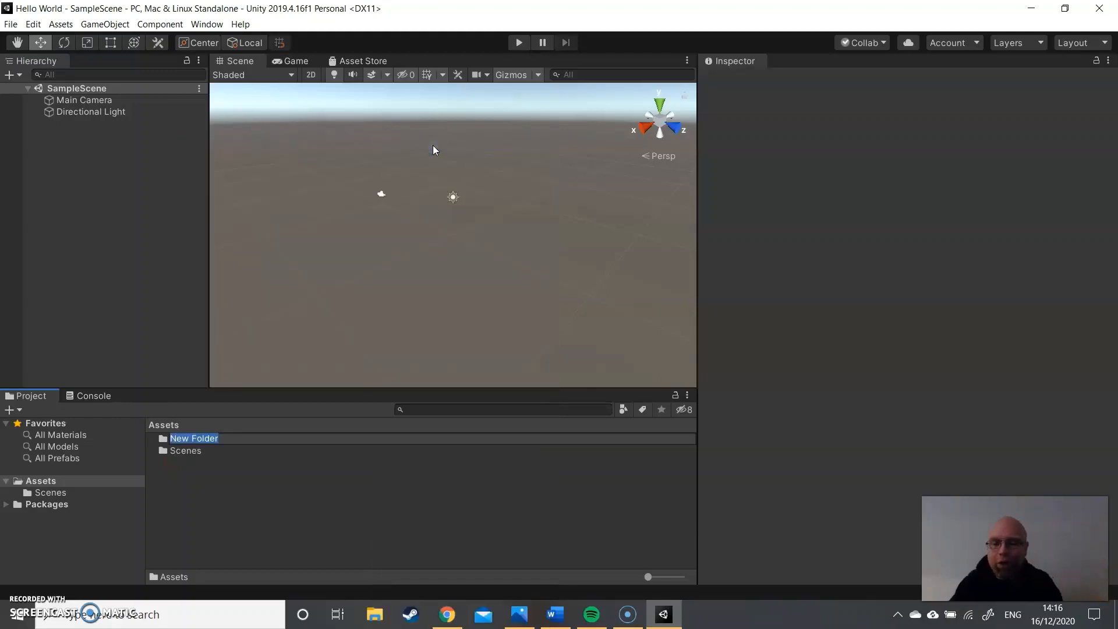
text(Scripts)
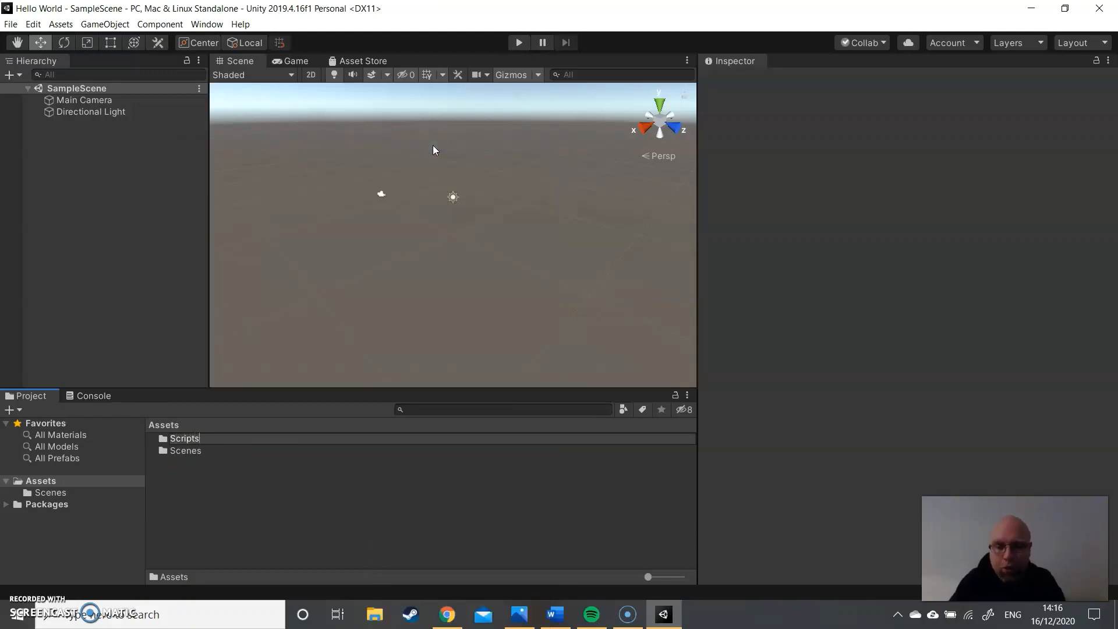
key(Return)
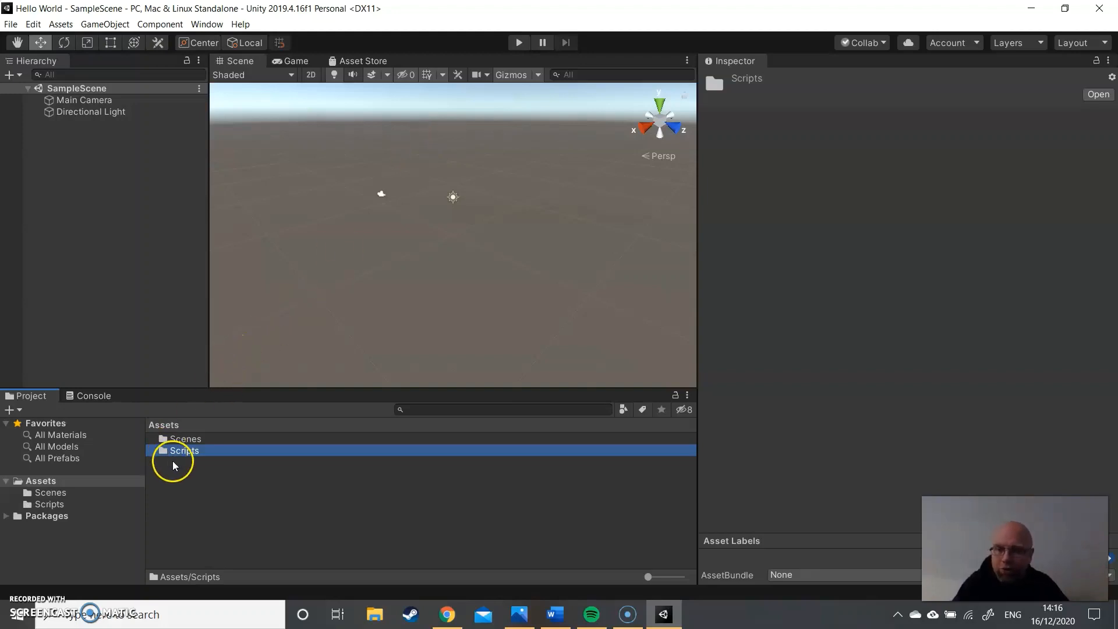
- Create a C# script named HelloWorld in the Scripts folder, and open its code for a look before closing it
double_click(185, 452)
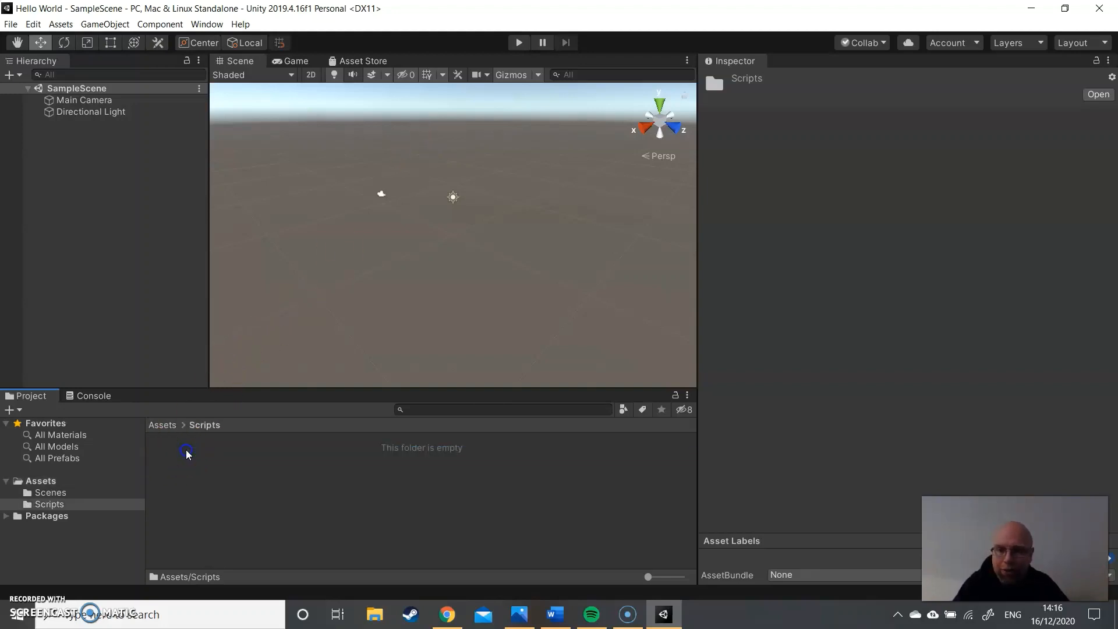
right_click(196, 454)
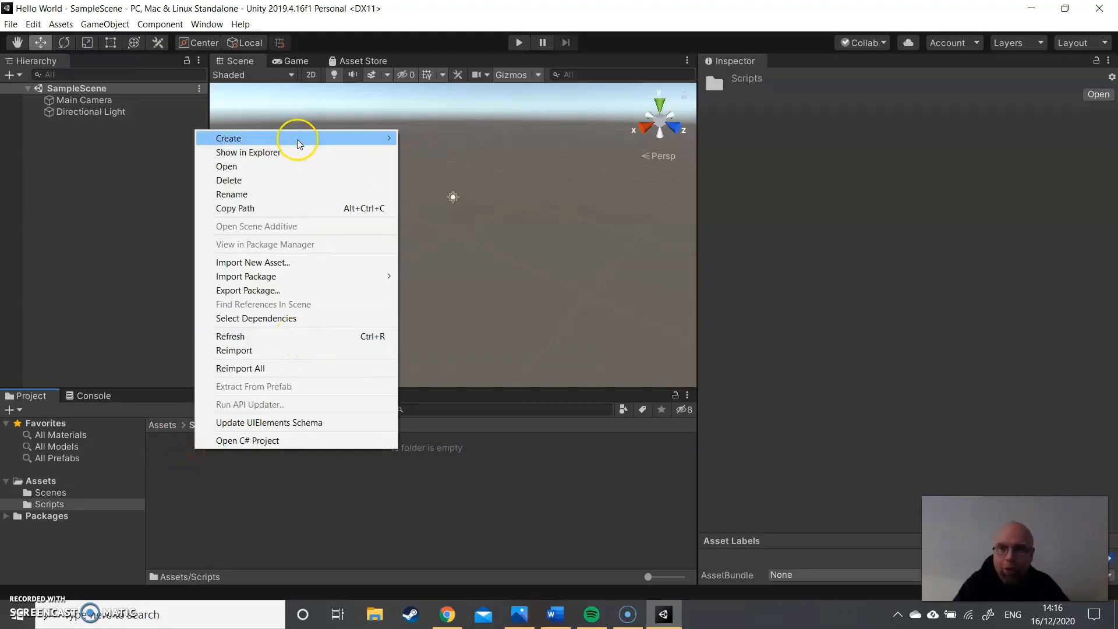
mouse_move(297, 139)
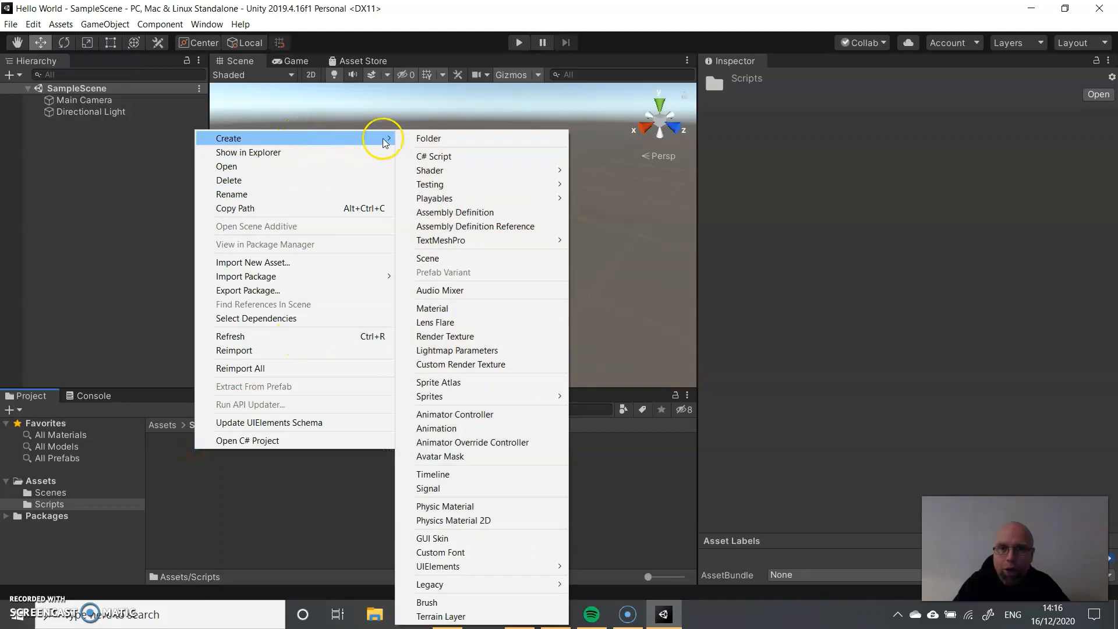
click(445, 157)
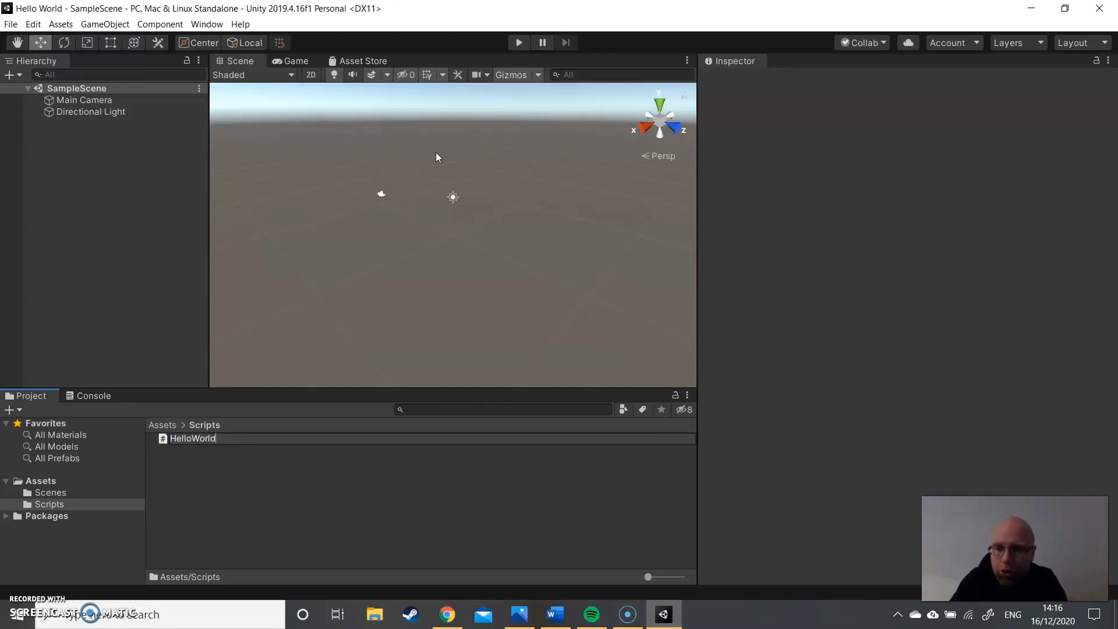
key(Return)
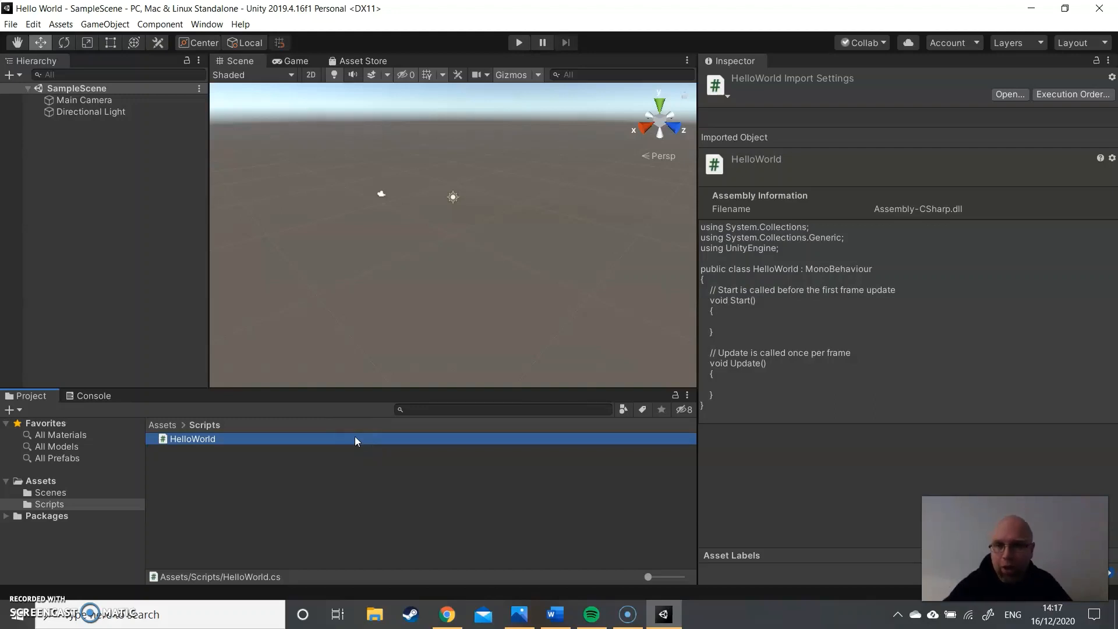
double_click(204, 441)
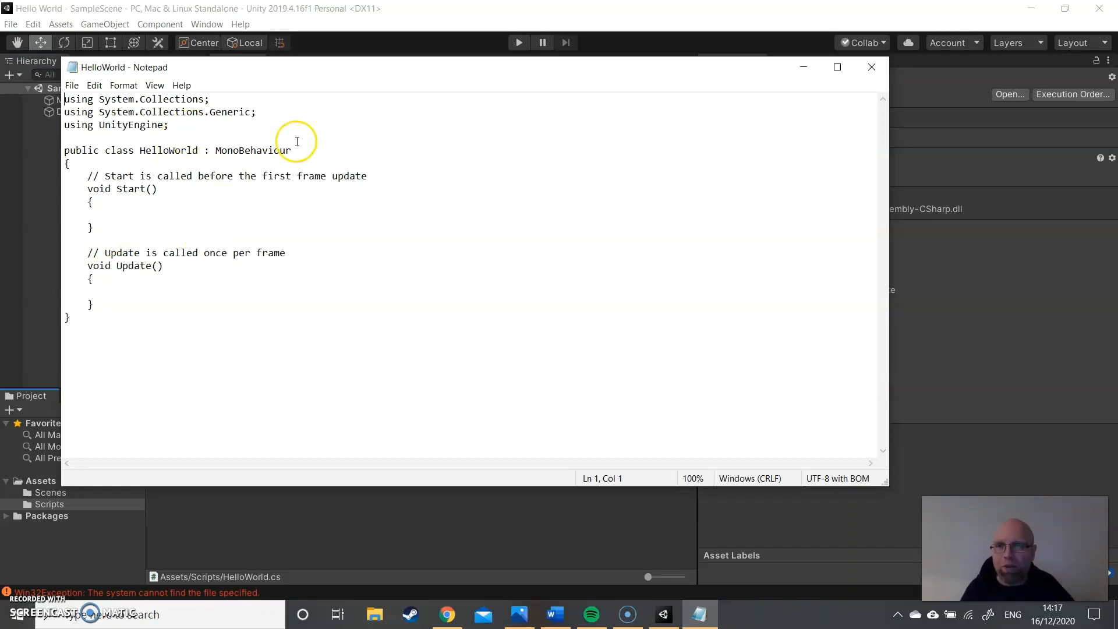
click(872, 67)
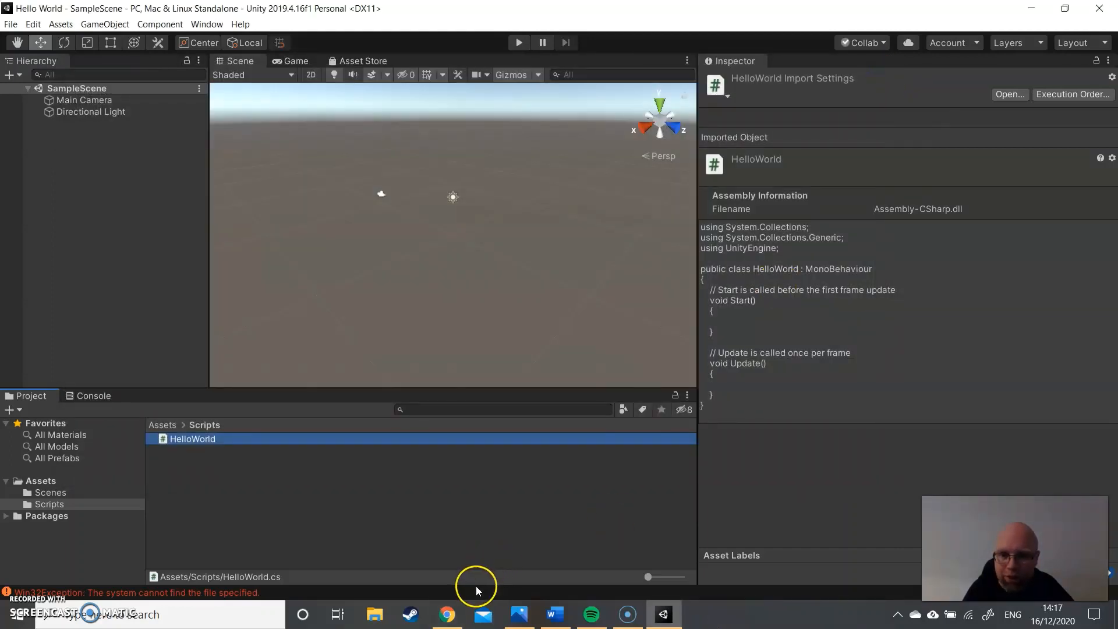
- Switch to Chrome, search for visual studio code in a new tab and open the code.visualstudio.com home page
click(447, 616)
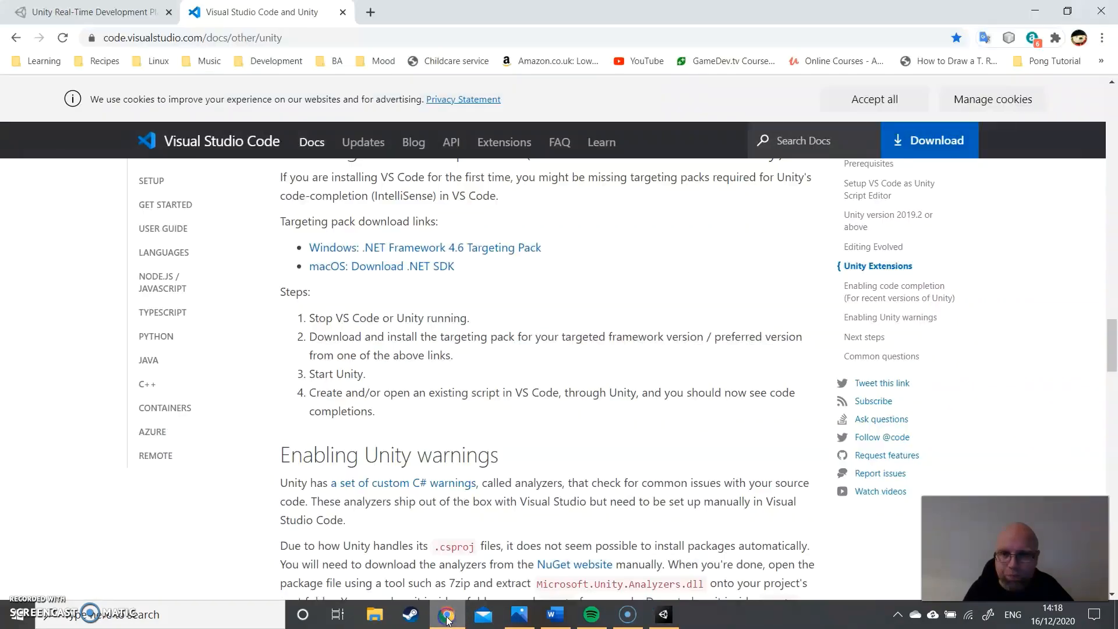
click(114, 11)
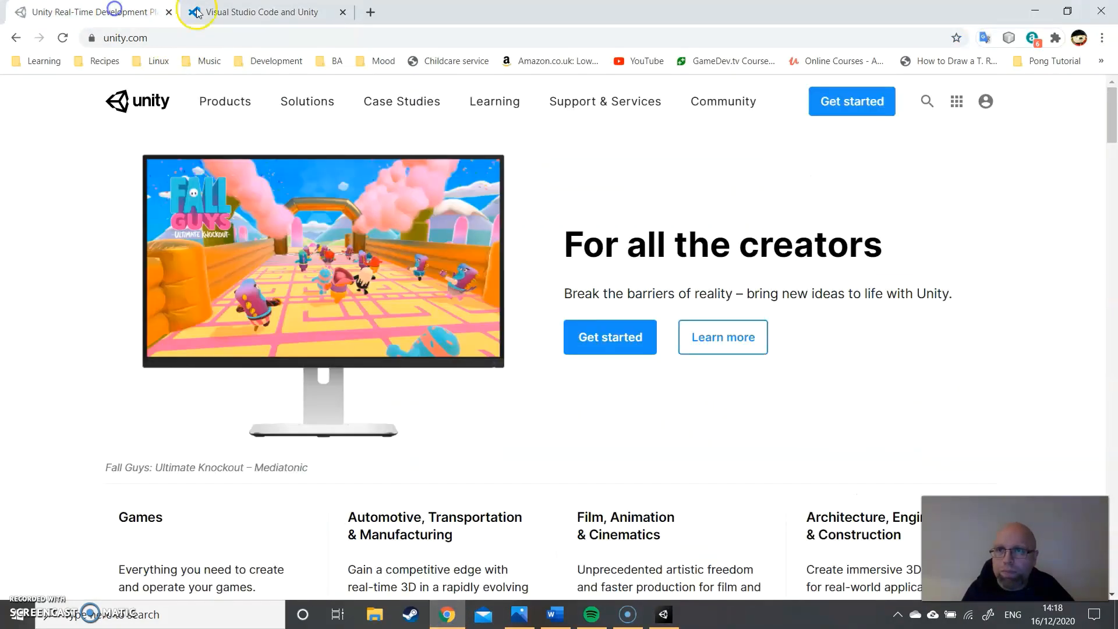
click(271, 16)
click(371, 11)
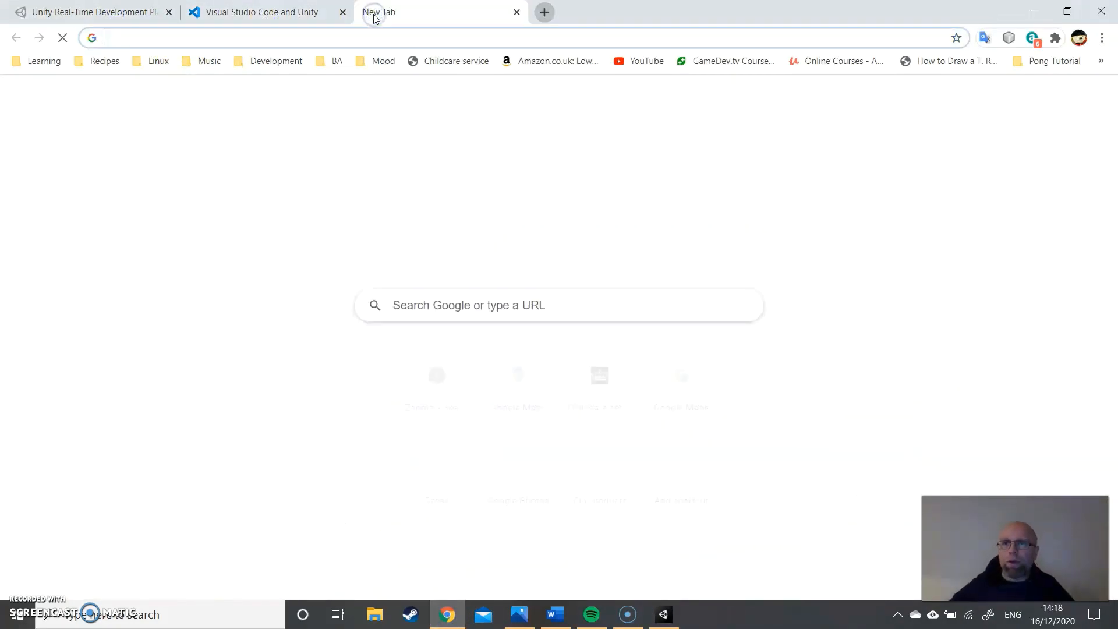
text(visual studio code)
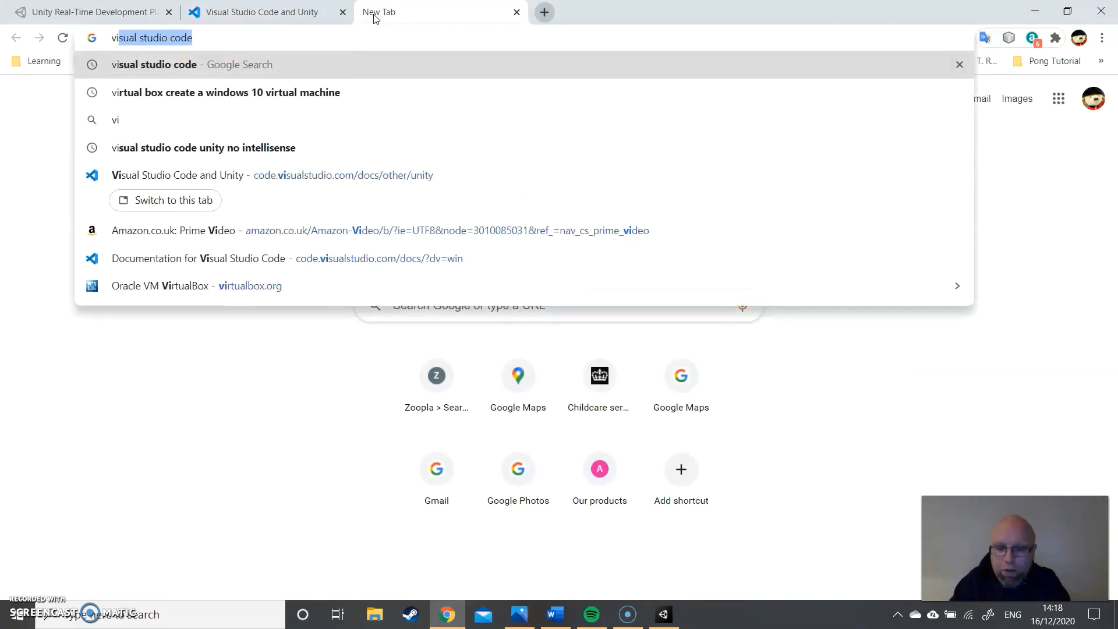
key(Return)
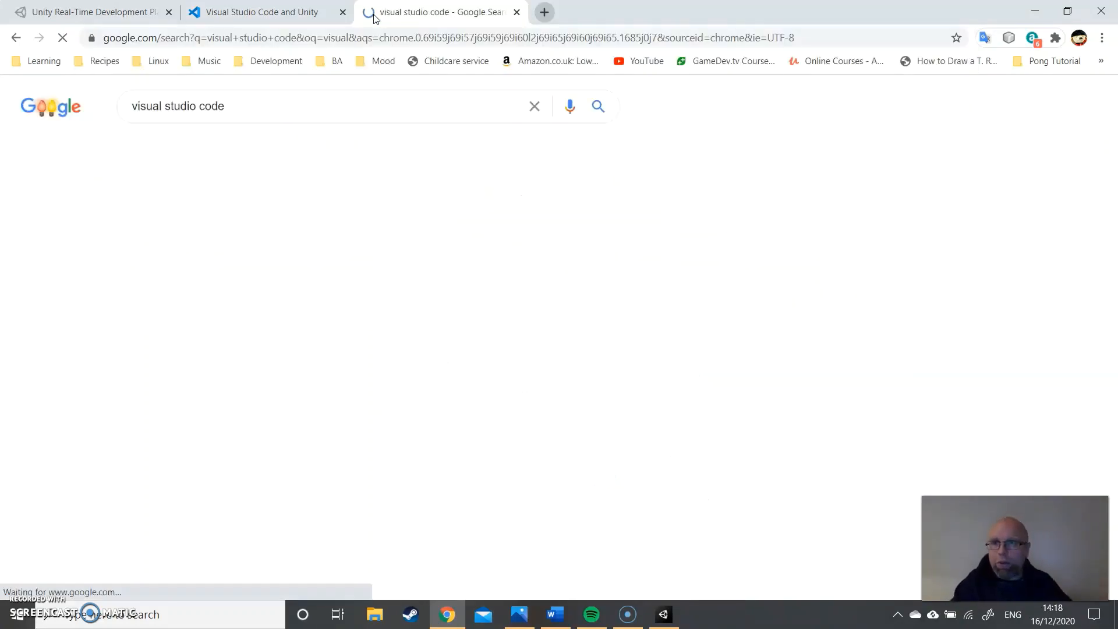
scroll(326, 169, down, 1)
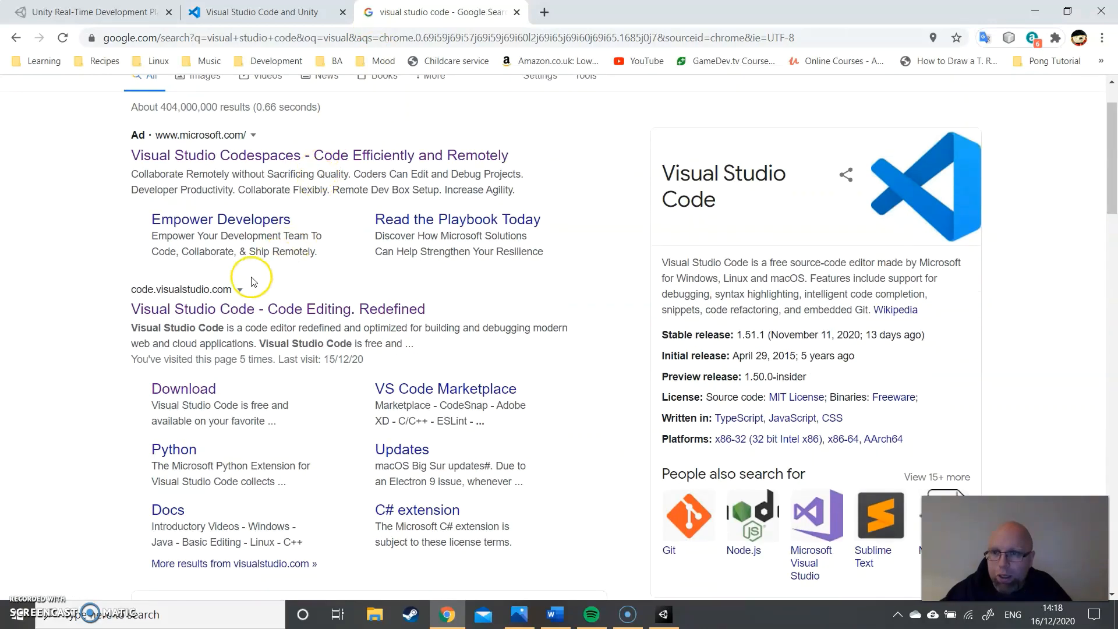
click(207, 309)
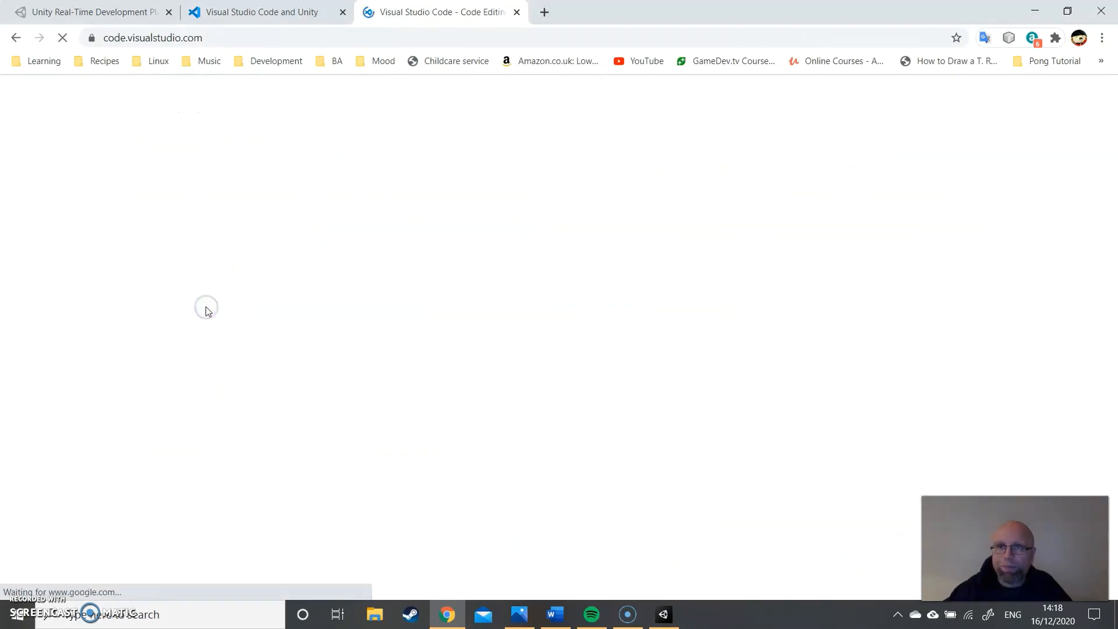
click(205, 40)
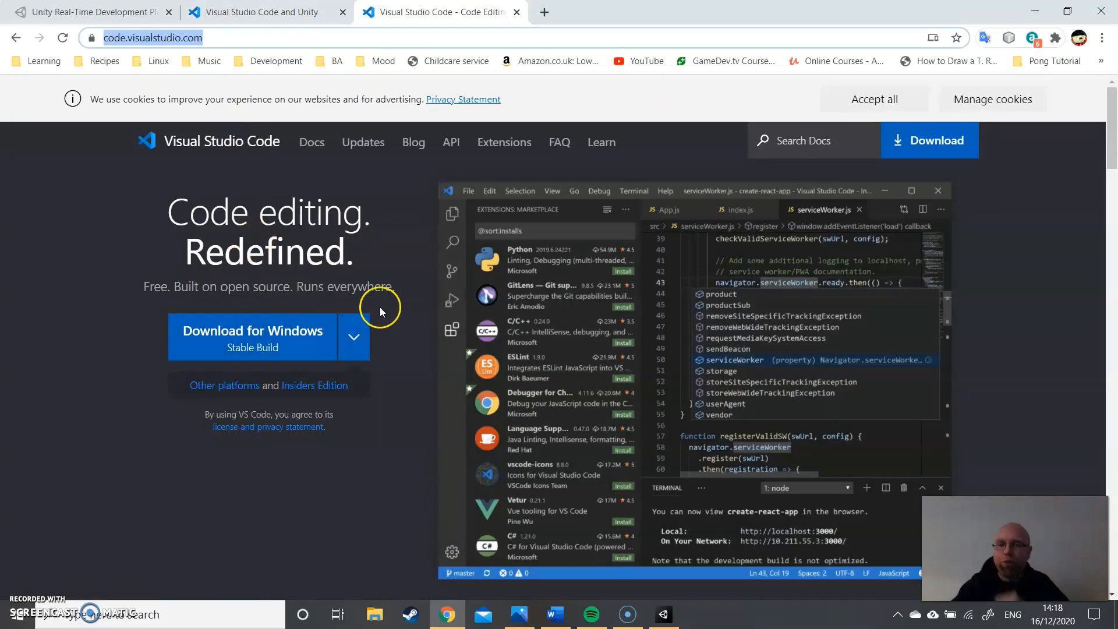
- Start the Windows download of Visual Studio Code but cancel saving it, and run VSCodeUserSetup-x64-1.52.0.exe from the browser's download history
click(299, 335)
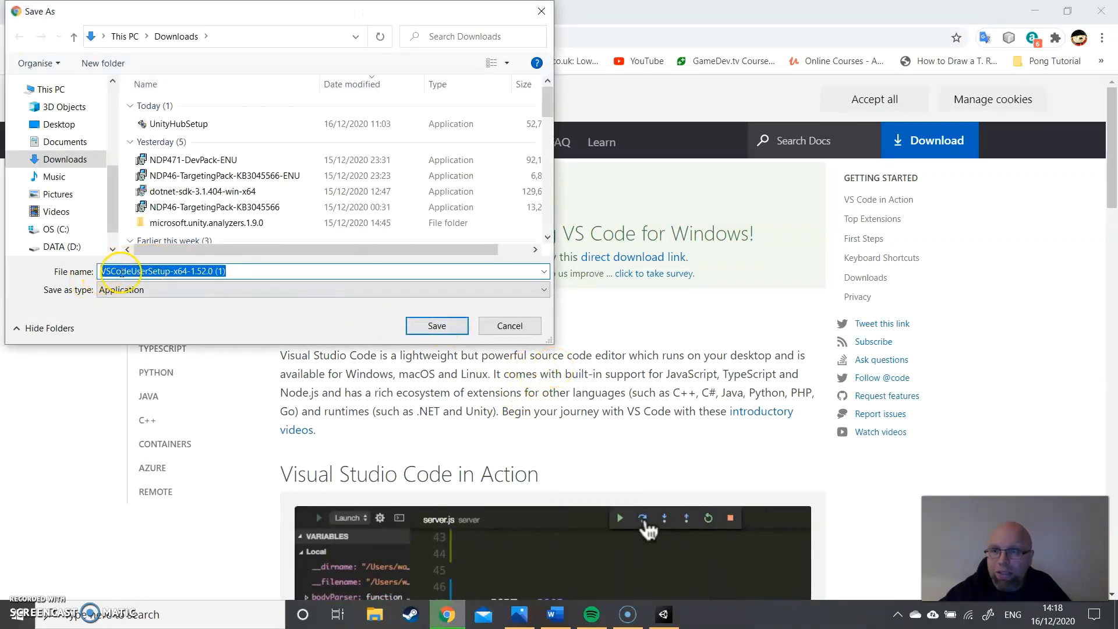
click(511, 326)
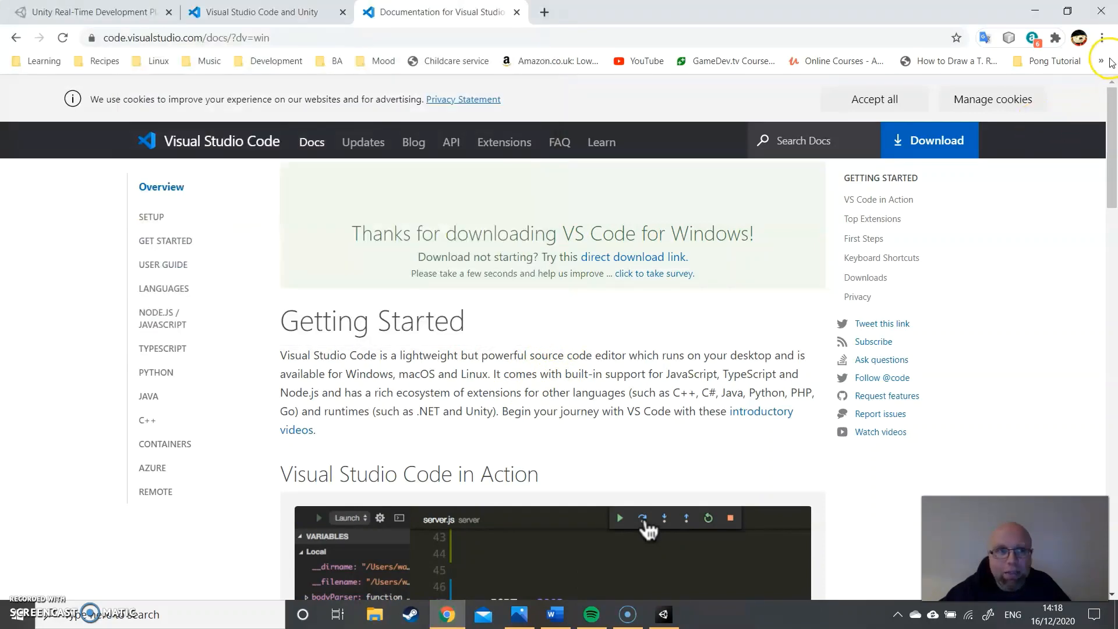
click(1103, 38)
click(1006, 133)
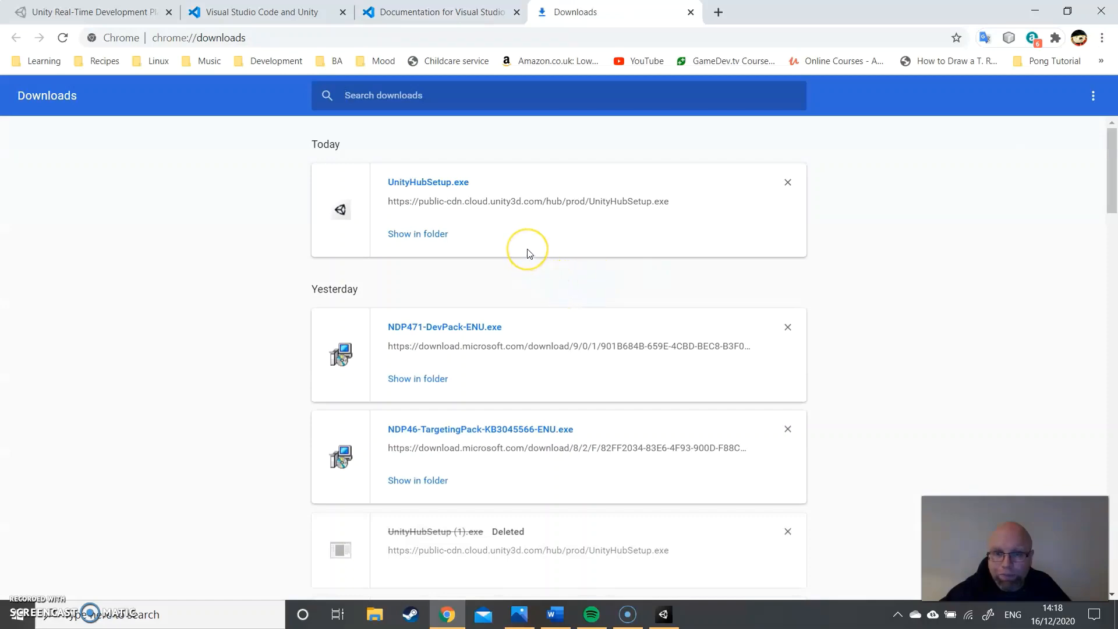
scroll(529, 254, down, 6)
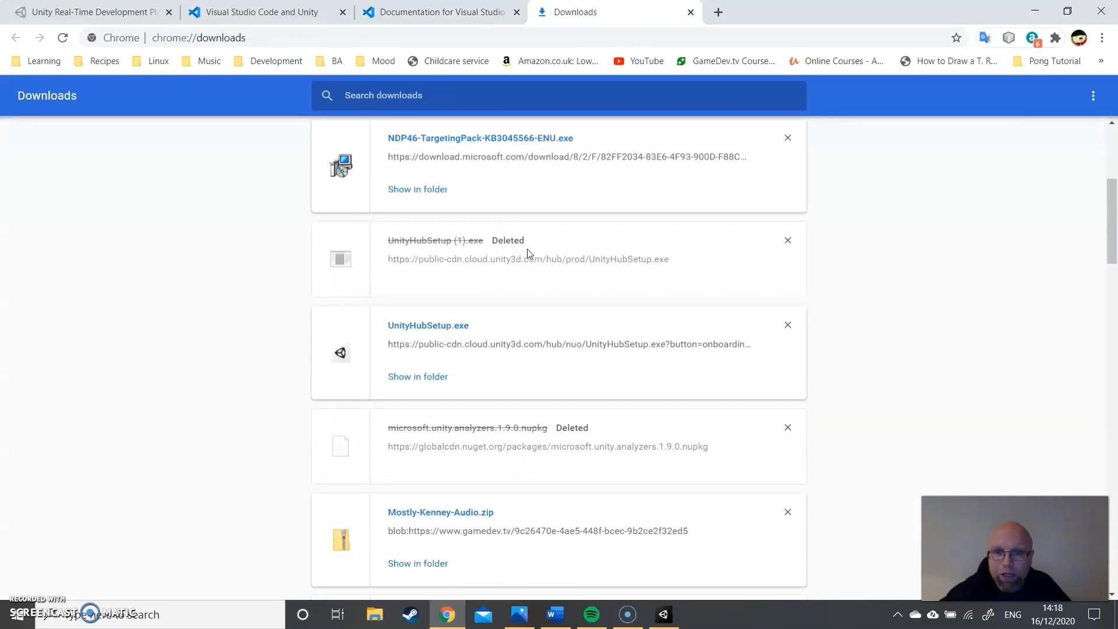
scroll(529, 253, down, 4)
scroll(529, 253, down, 2)
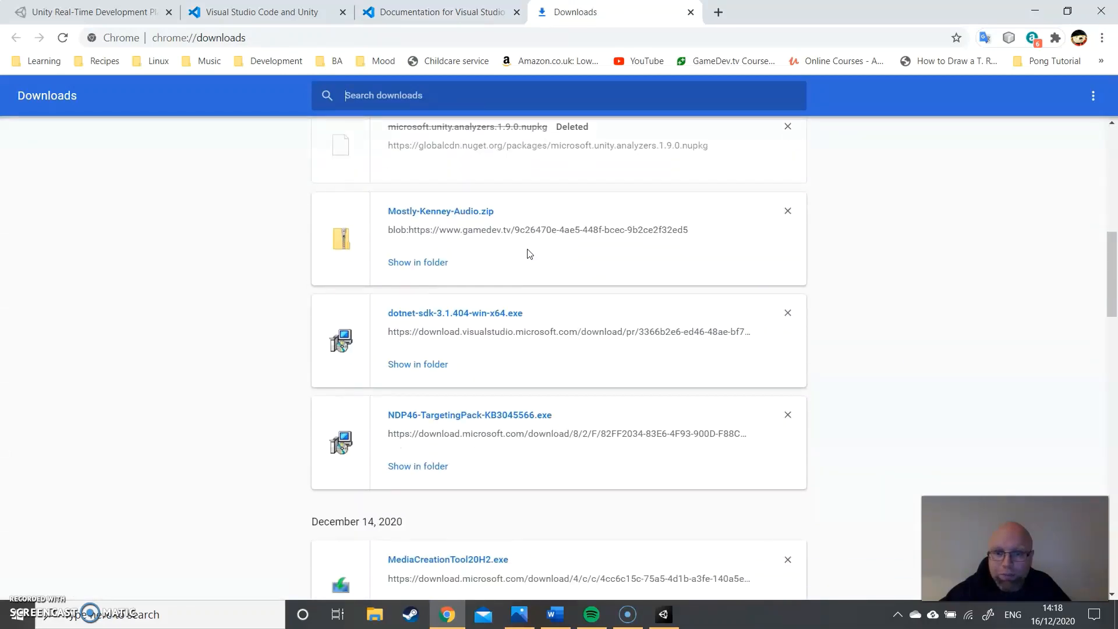
scroll(529, 254, down, 6)
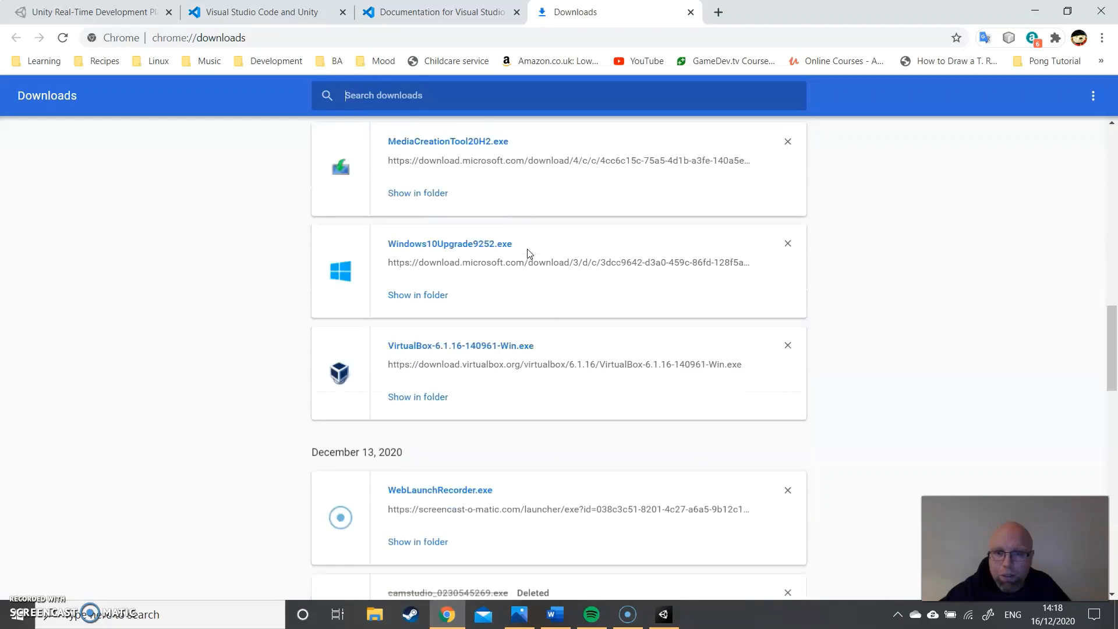
scroll(530, 253, down, 6)
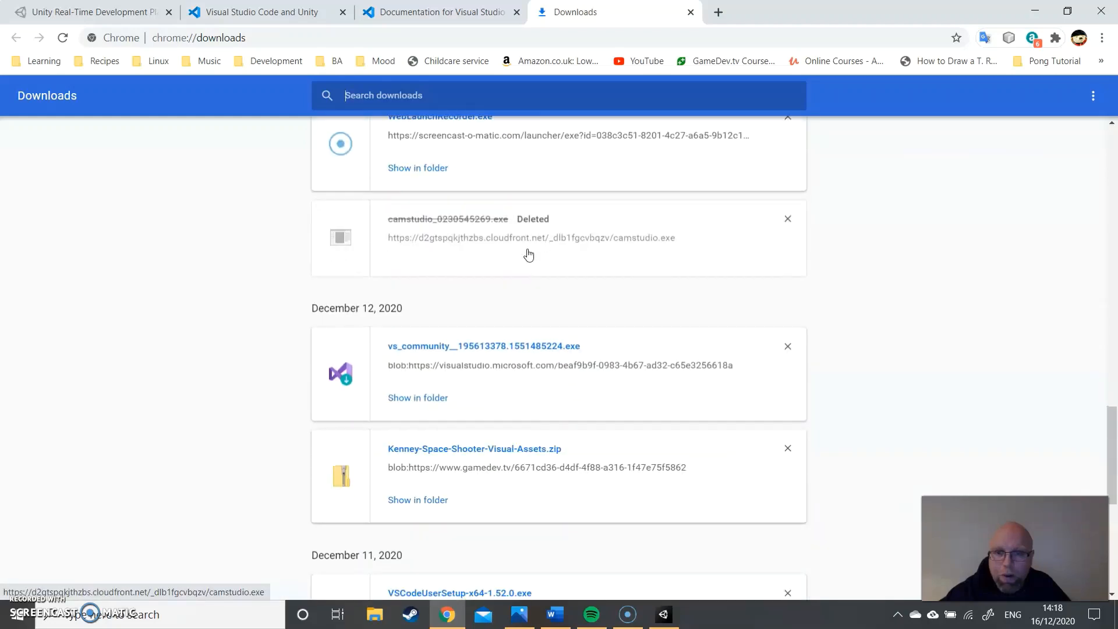
scroll(529, 254, down, 2)
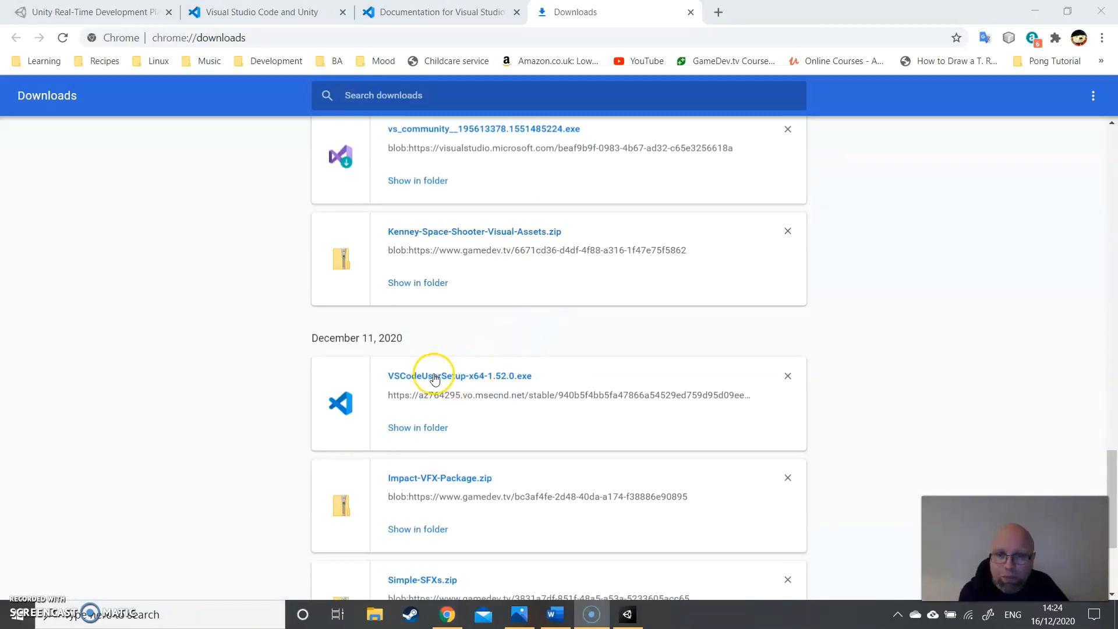
click(434, 377)
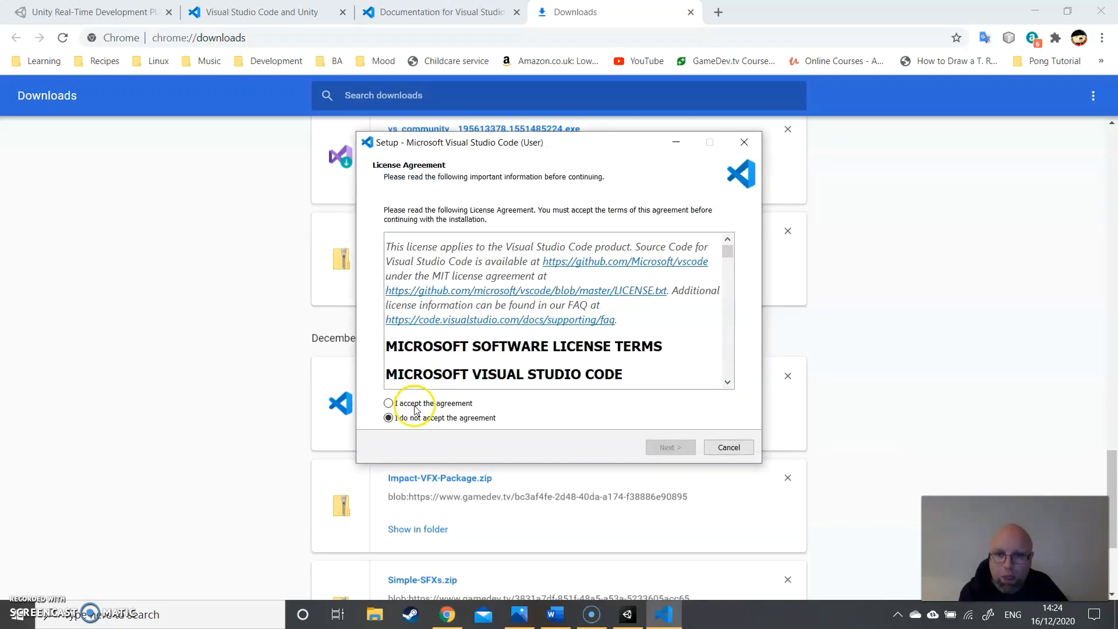
- Accept the license agreement and keep the default destination and Start Menu folder in the Visual Studio Code setup
click(415, 405)
drag(728, 251, 731, 372)
click(671, 449)
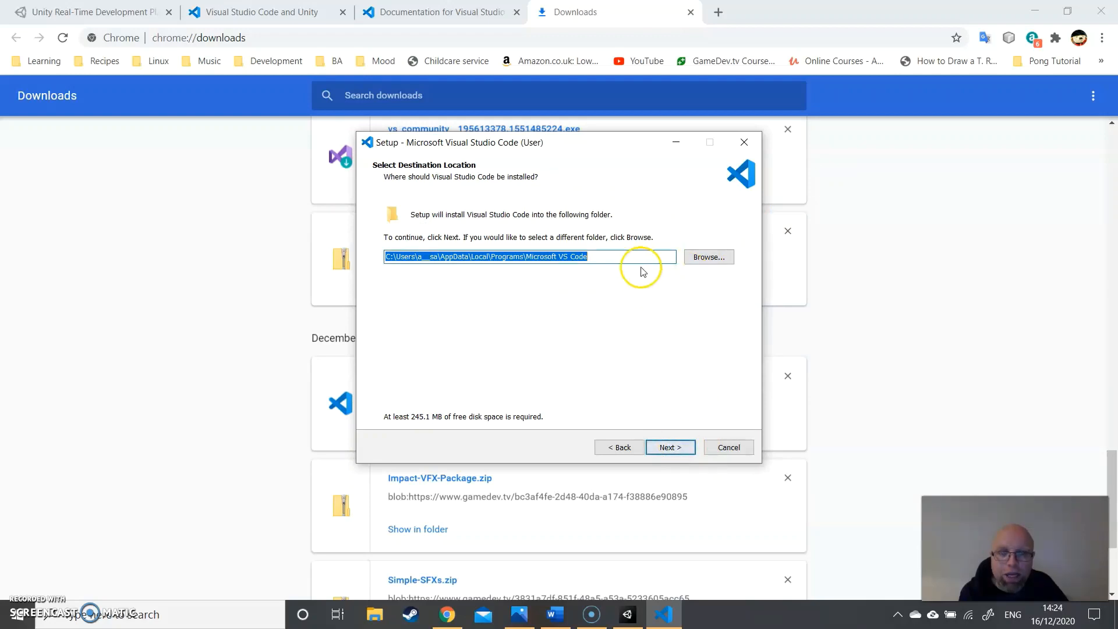
click(672, 448)
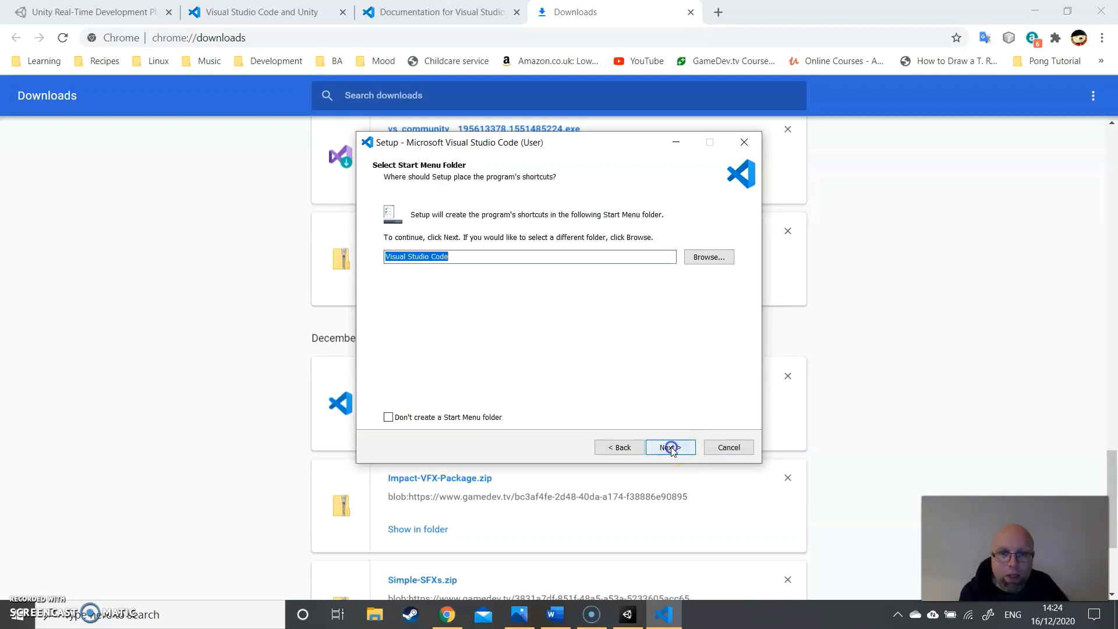
click(670, 448)
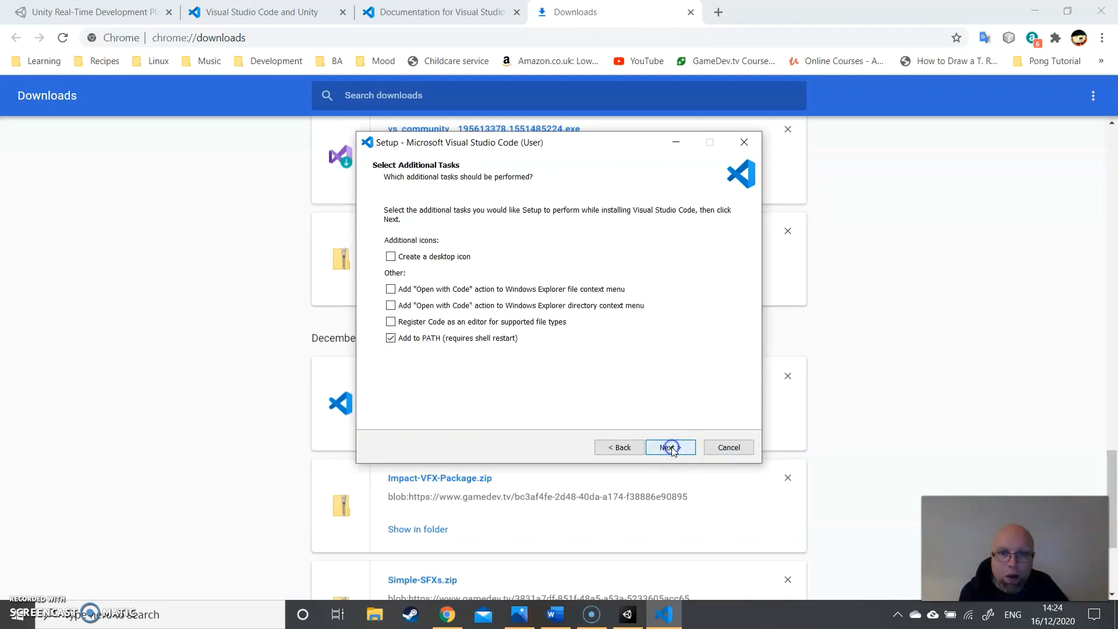
- Enable both "Open with Code" context menu actions and register Code as an editor for supported file types
click(393, 327)
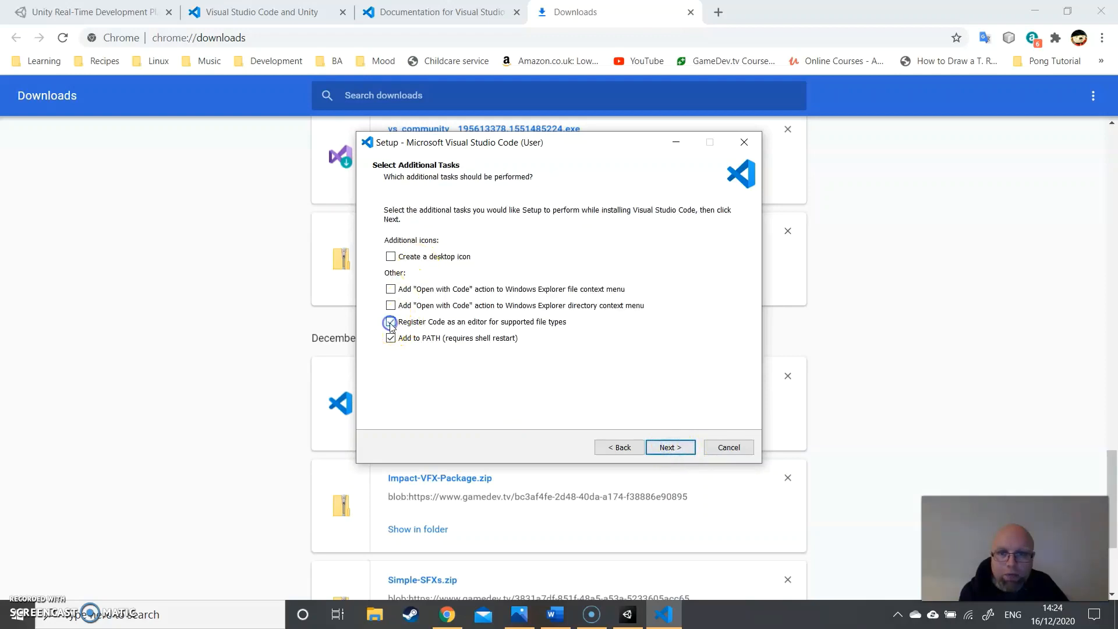
click(391, 290)
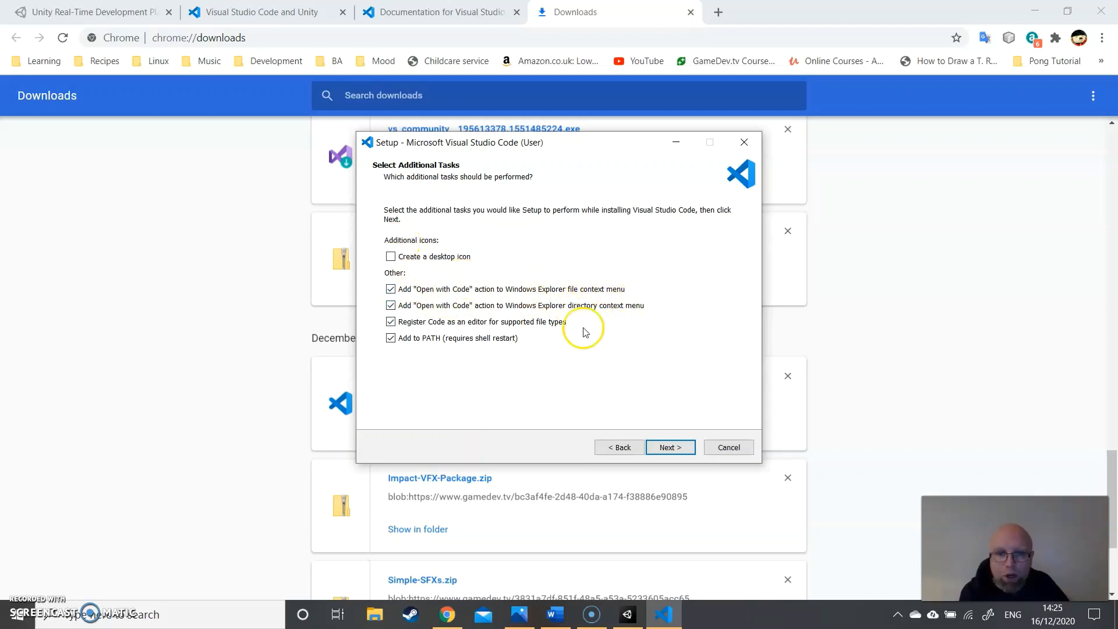
click(670, 447)
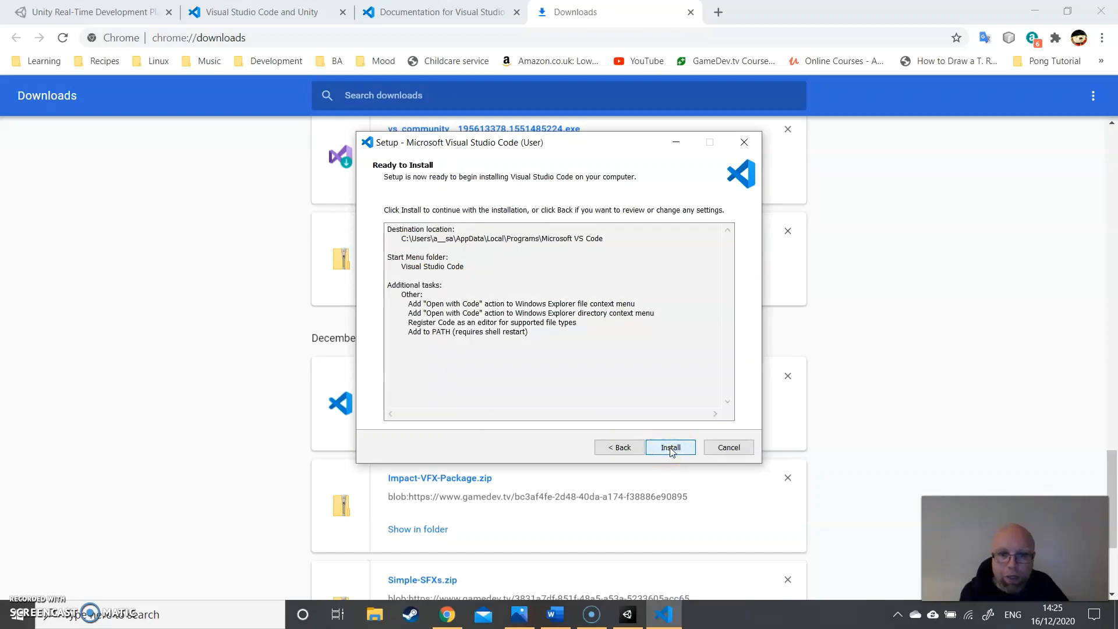
- Install Visual Studio Code and finish the setup without launching the program
click(671, 448)
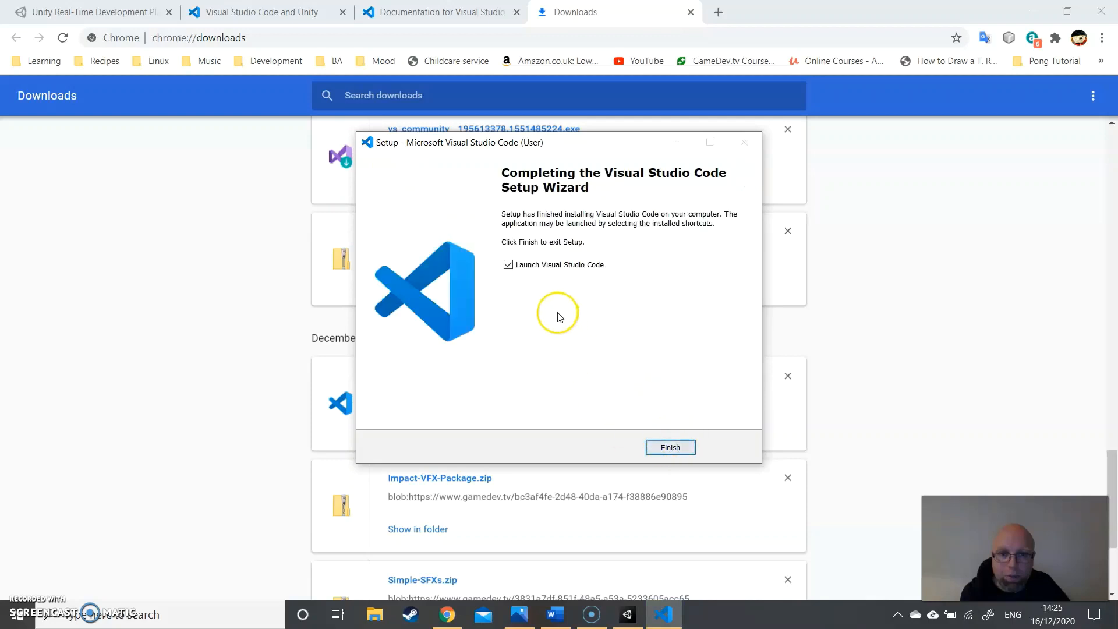
click(508, 265)
click(657, 450)
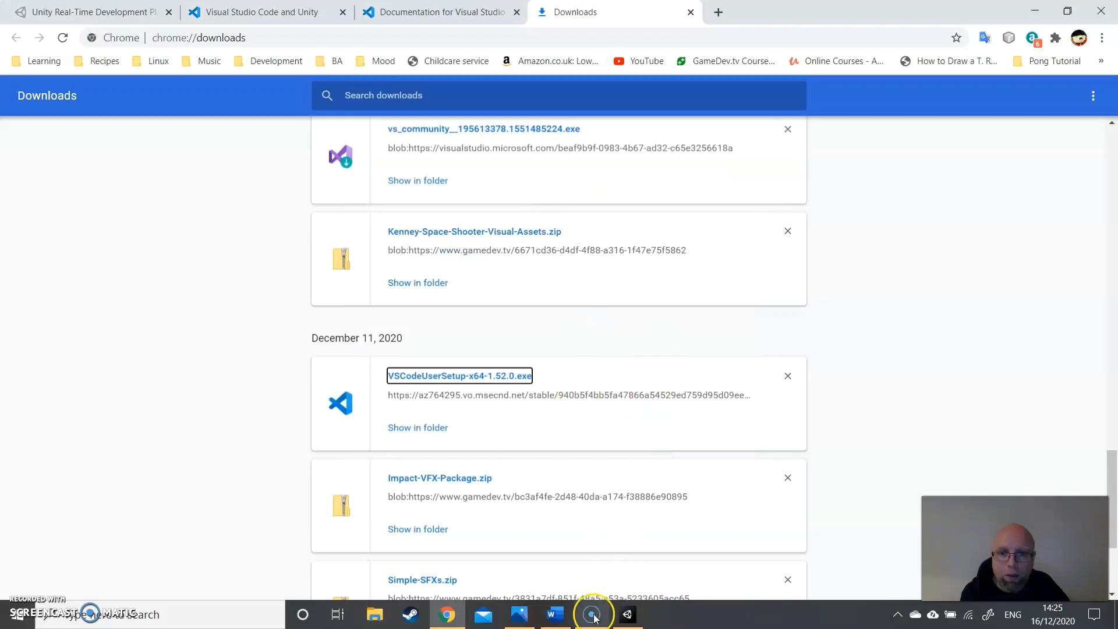
- Switch to Unity, open the HelloWorld script to check which editor it uses, and close that editor
click(627, 615)
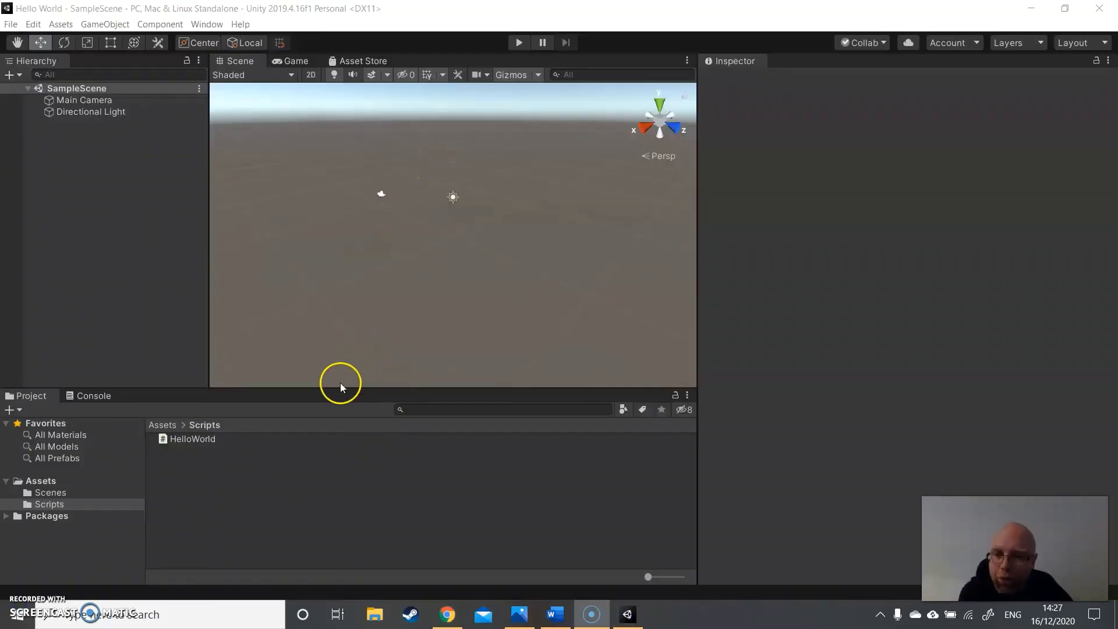
click(205, 439)
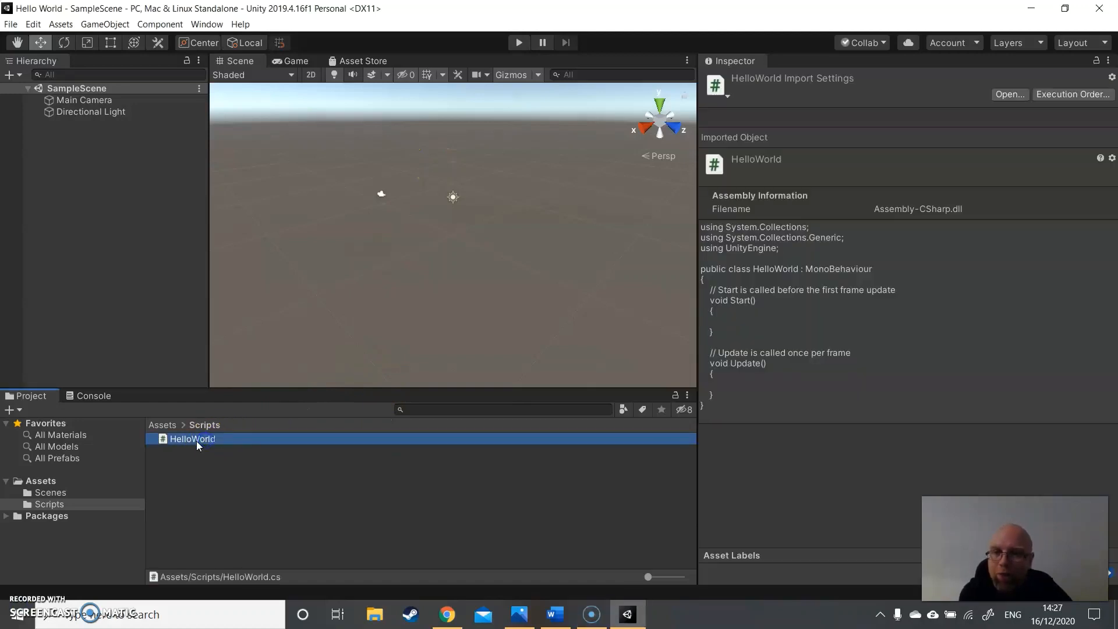
double_click(198, 439)
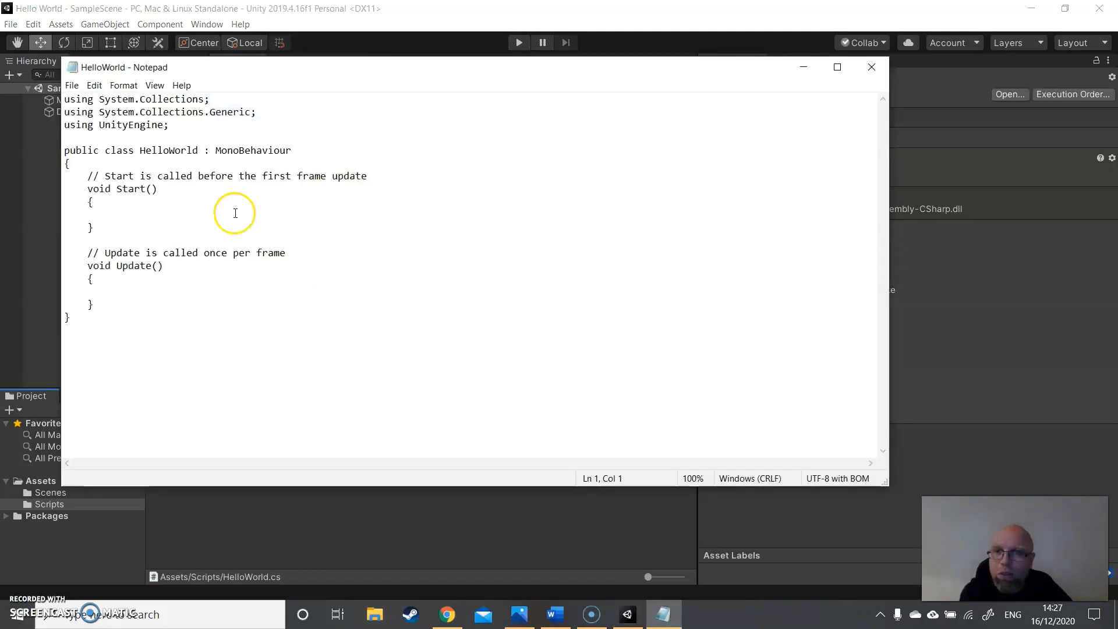
click(871, 67)
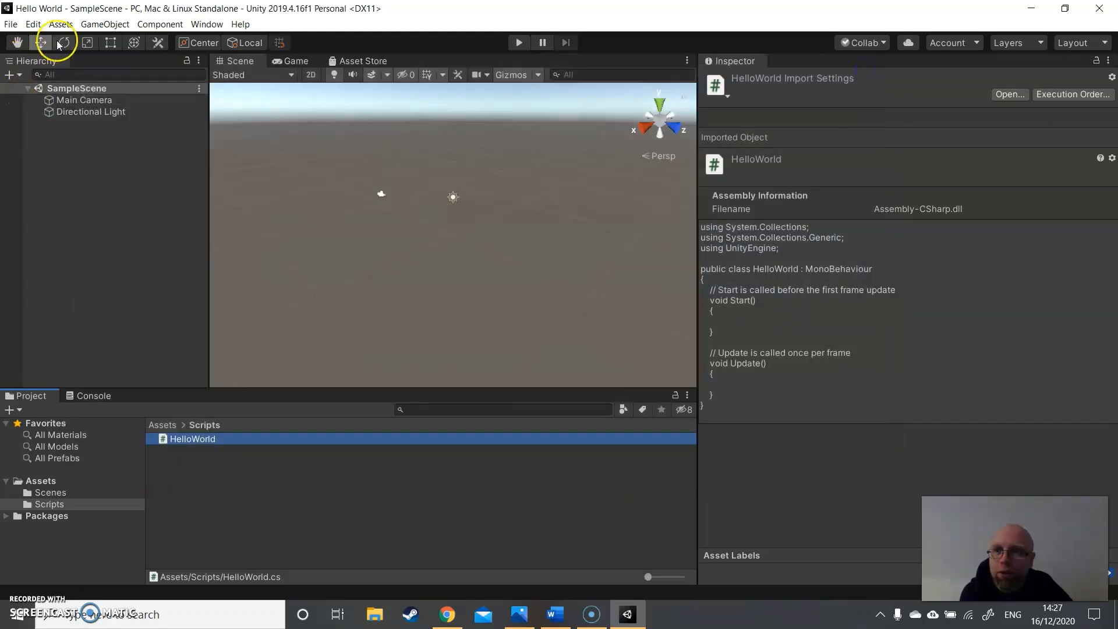
- Set the External Script Editor to Visual Studio Code in Unity's External Tools preferences, and close the preferences
click(34, 25)
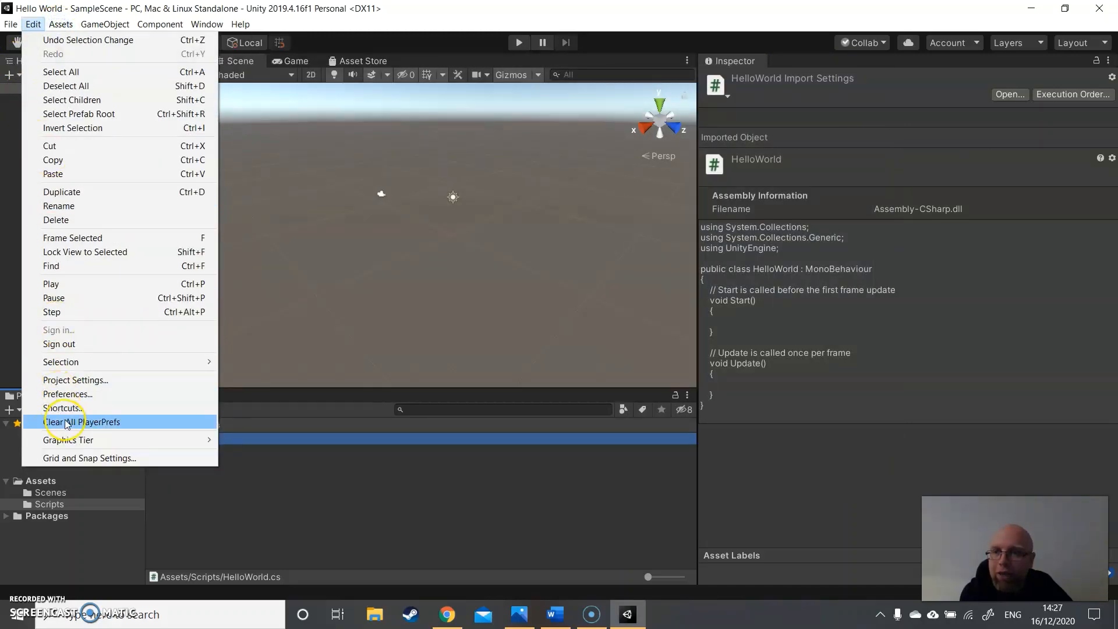
click(68, 394)
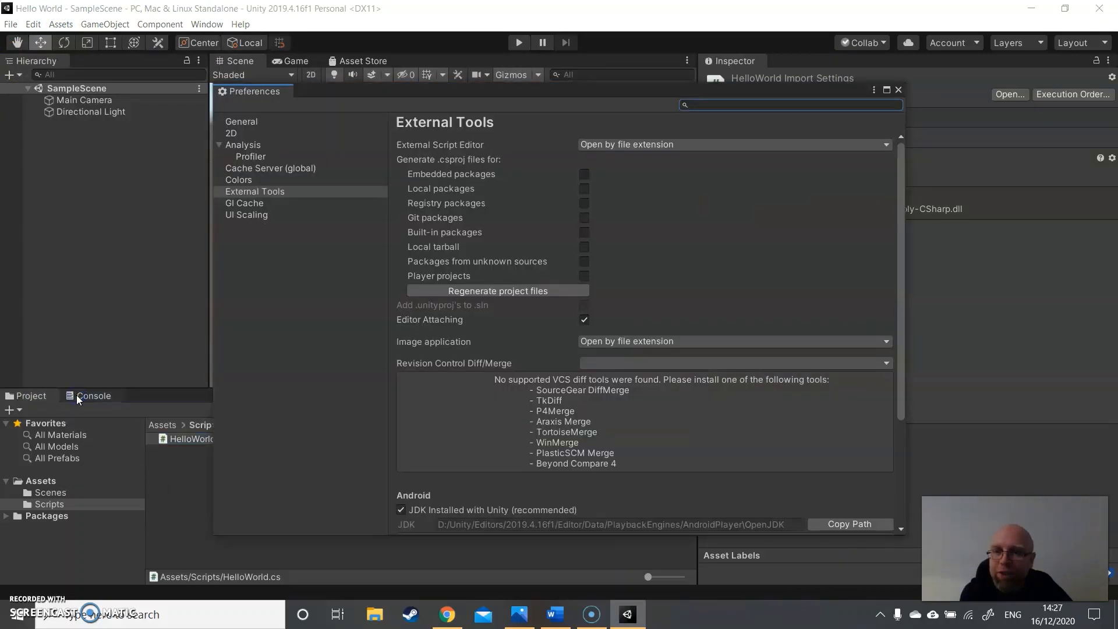
click(264, 192)
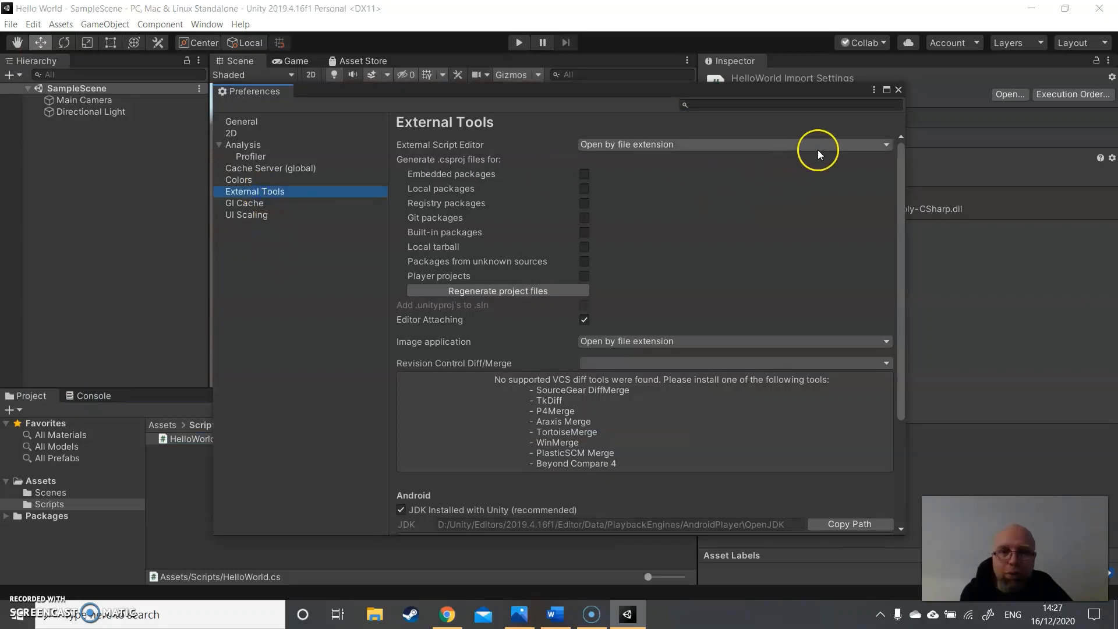
click(886, 144)
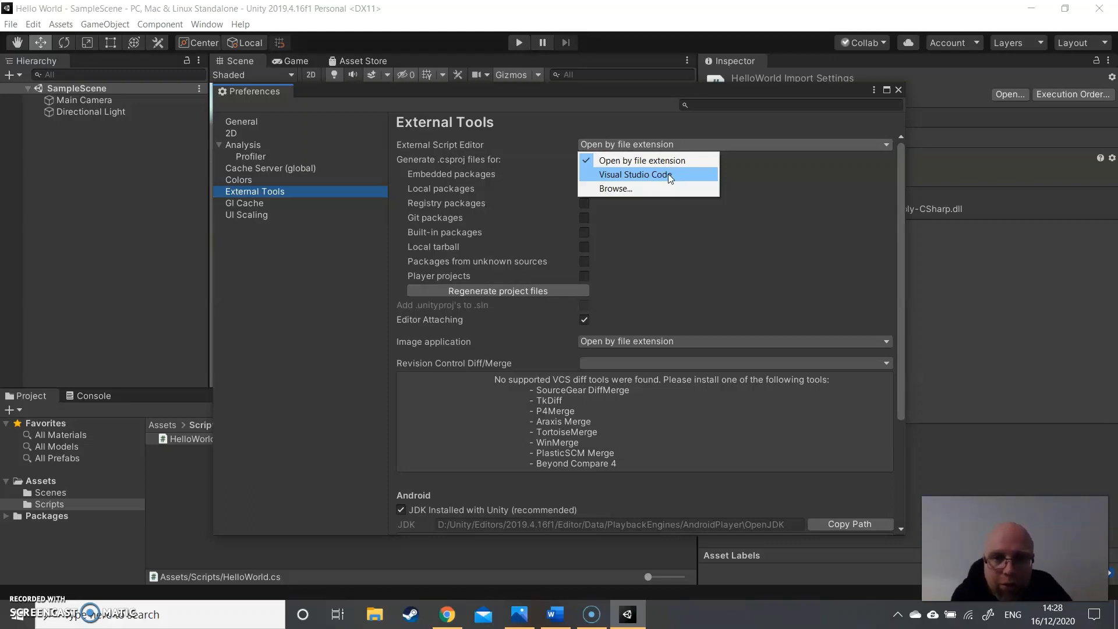
click(669, 175)
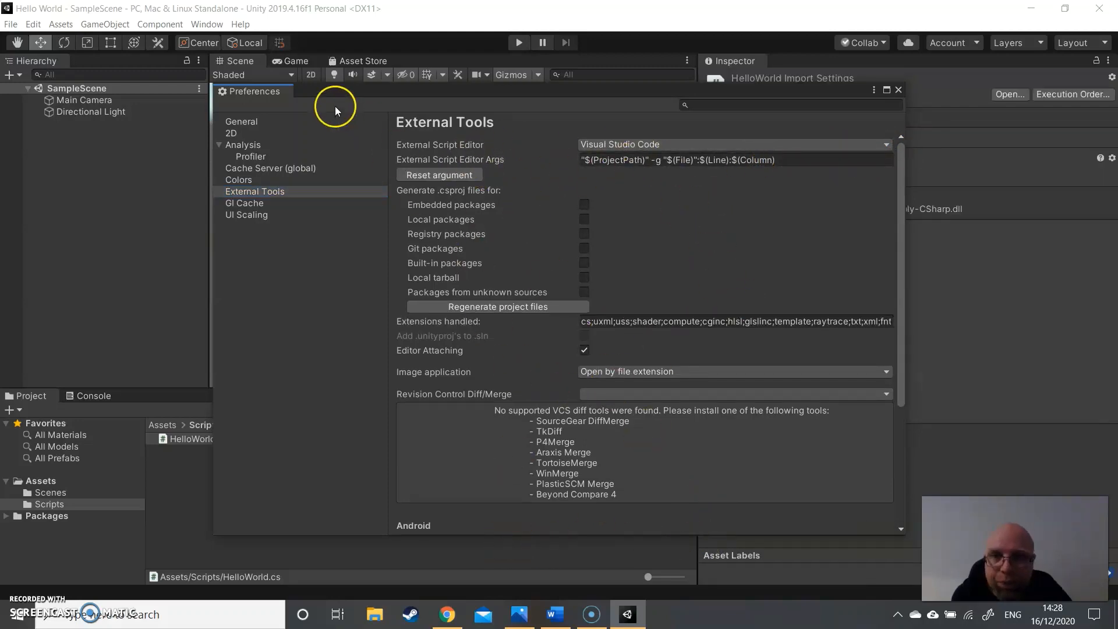
click(899, 91)
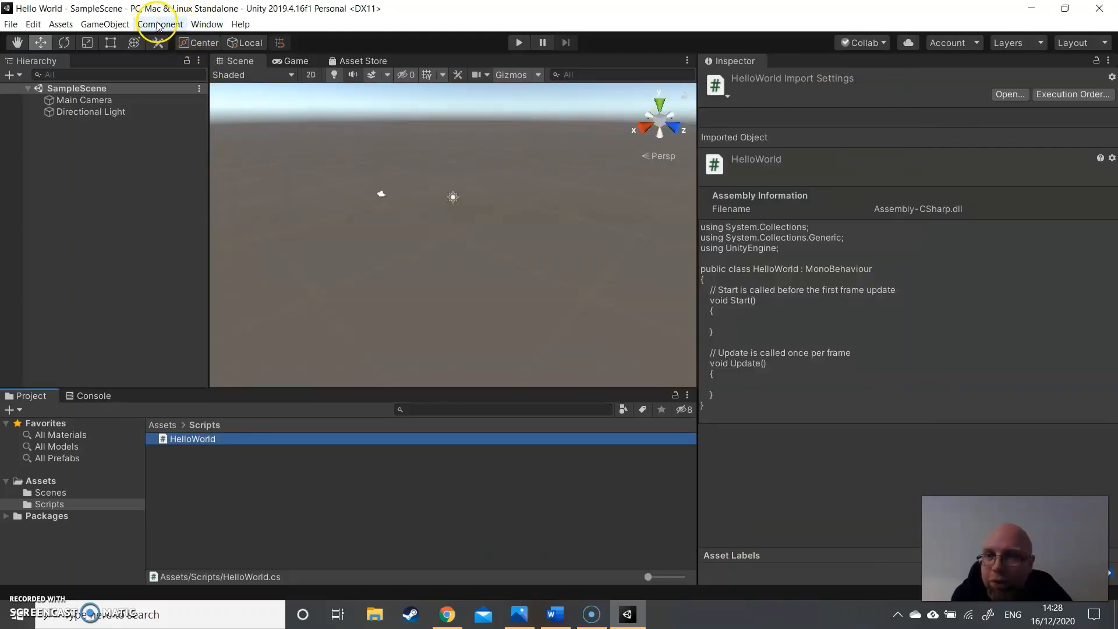
- Open the Package Manager and expand the Visual Studio Code Editor package entry
click(198, 24)
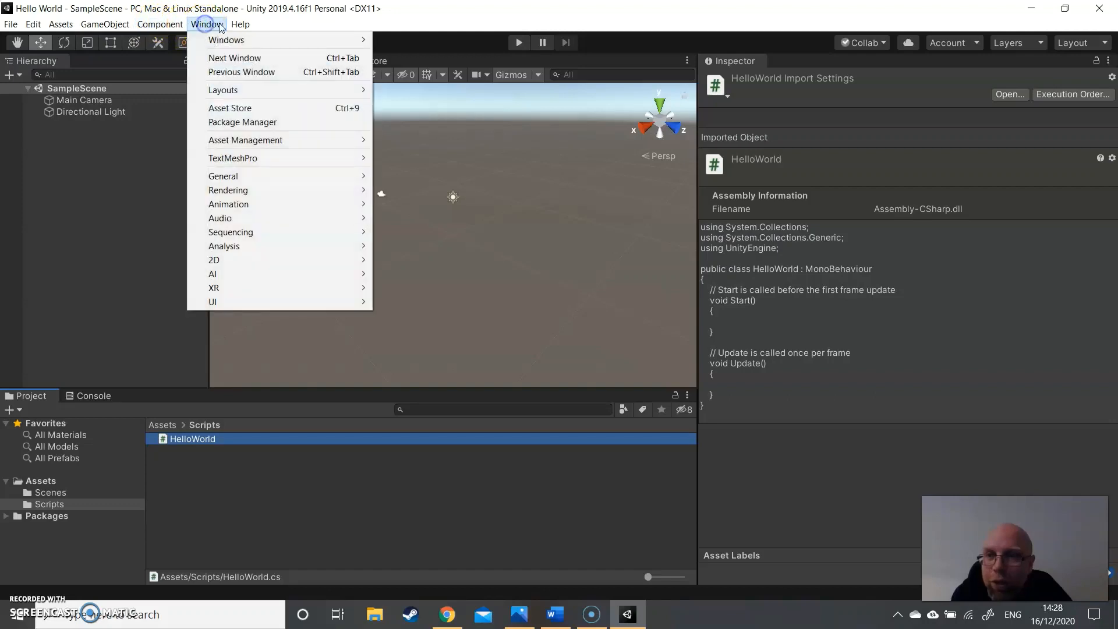
click(274, 124)
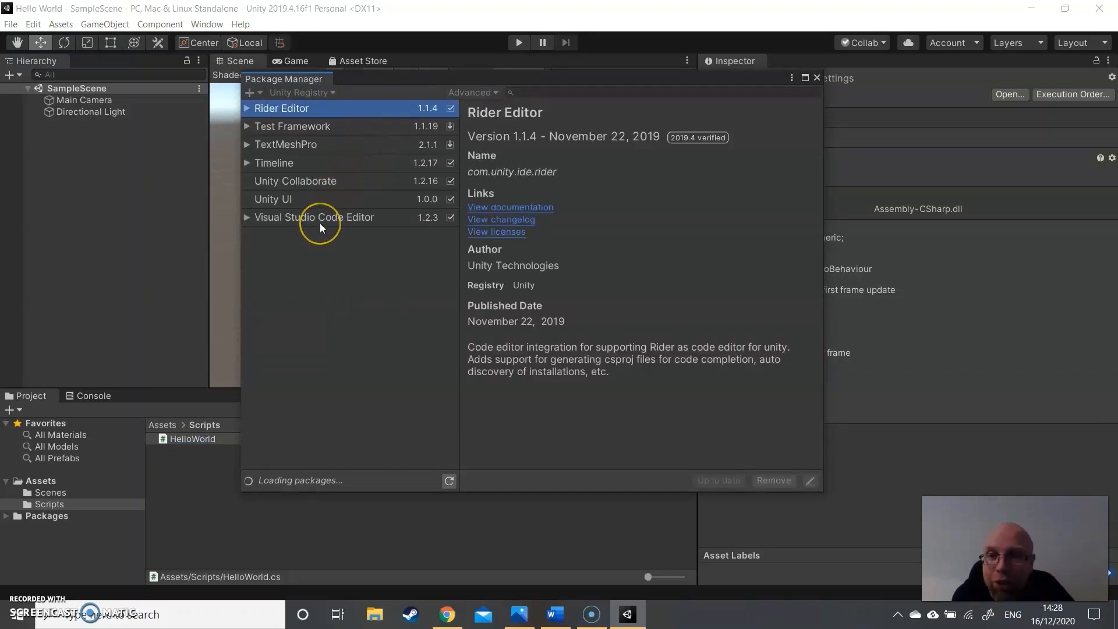
click(432, 219)
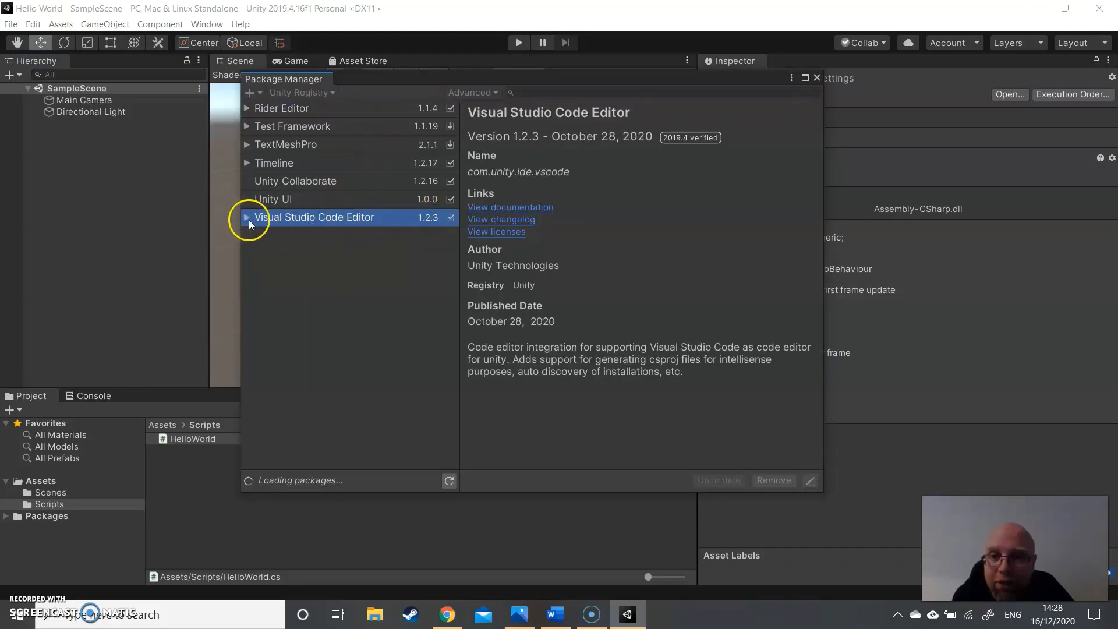
click(247, 217)
click(425, 234)
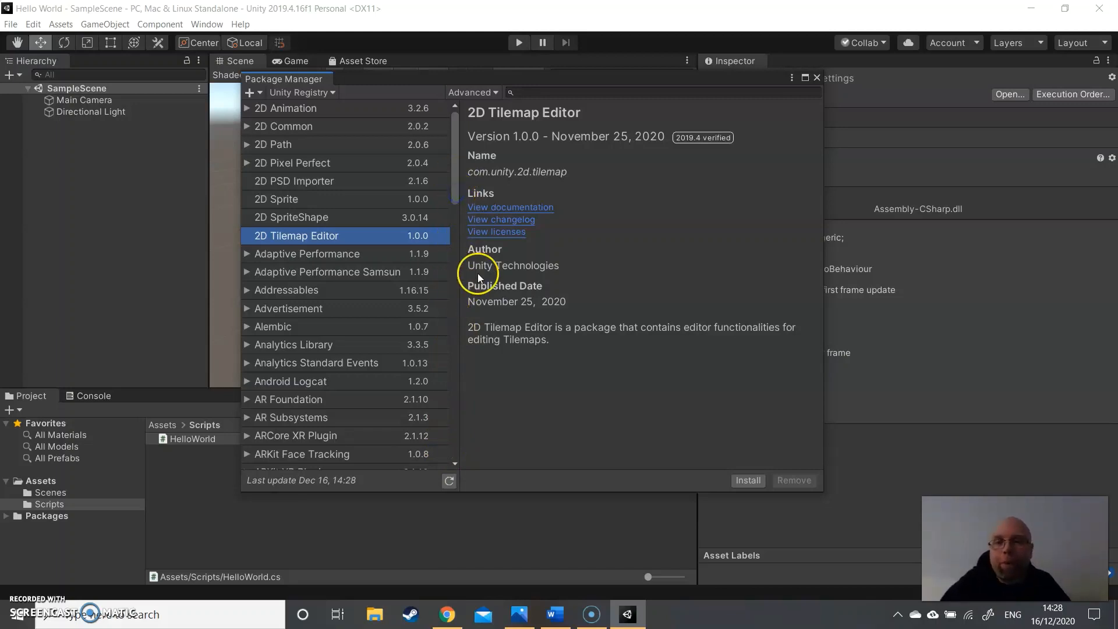
- List all versions of the Visual Studio Code Editor package and check which one is installed
click(331, 308)
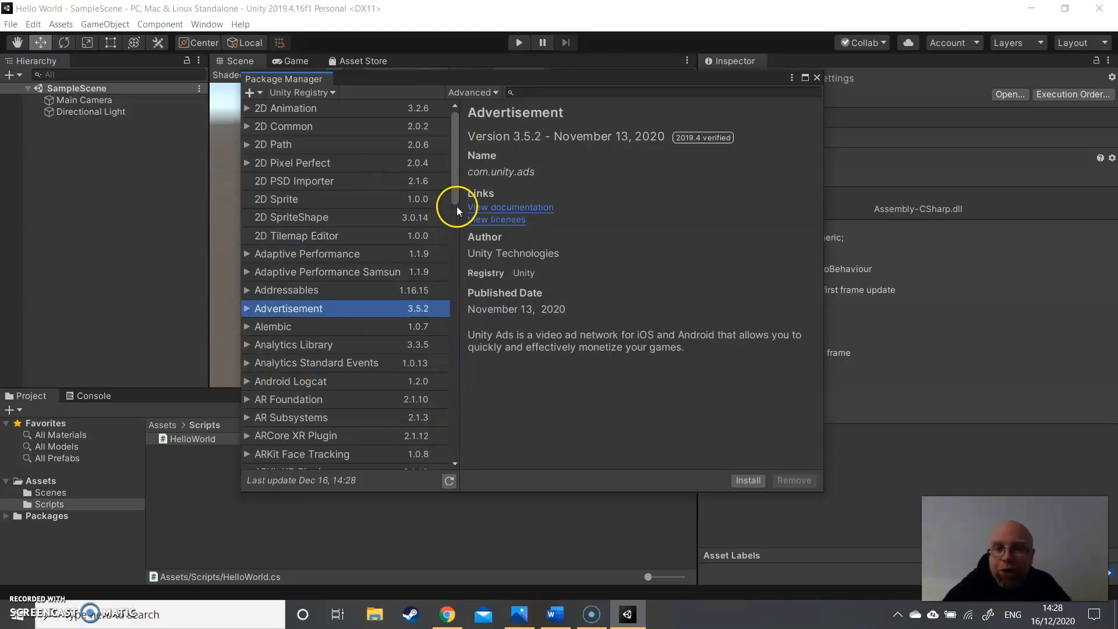
drag(457, 184, 467, 501)
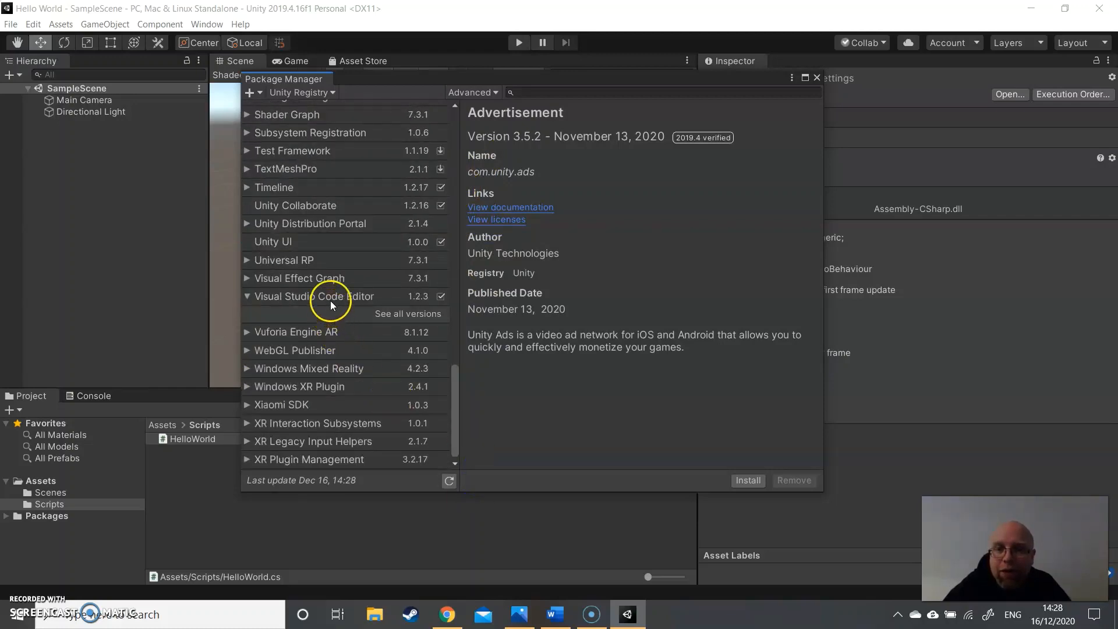
click(404, 316)
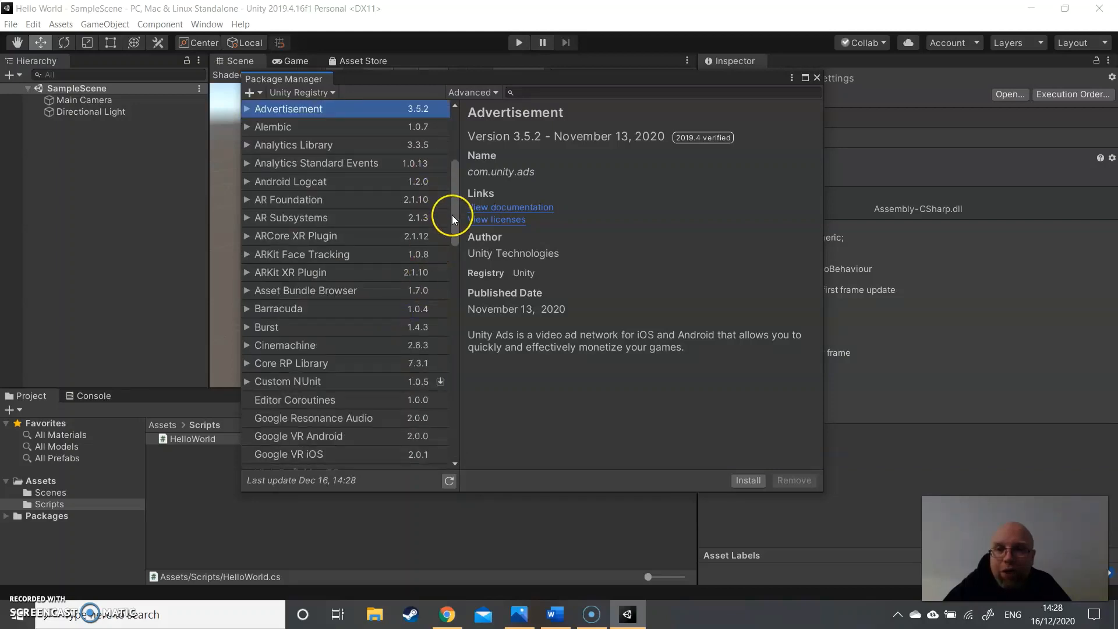
drag(453, 218, 462, 487)
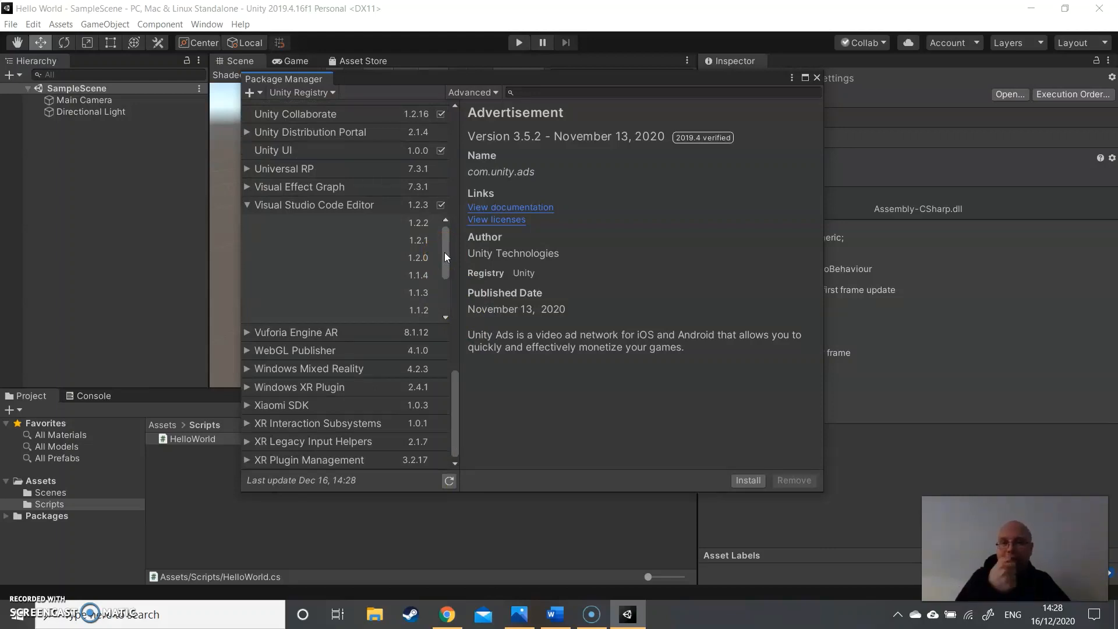
click(440, 206)
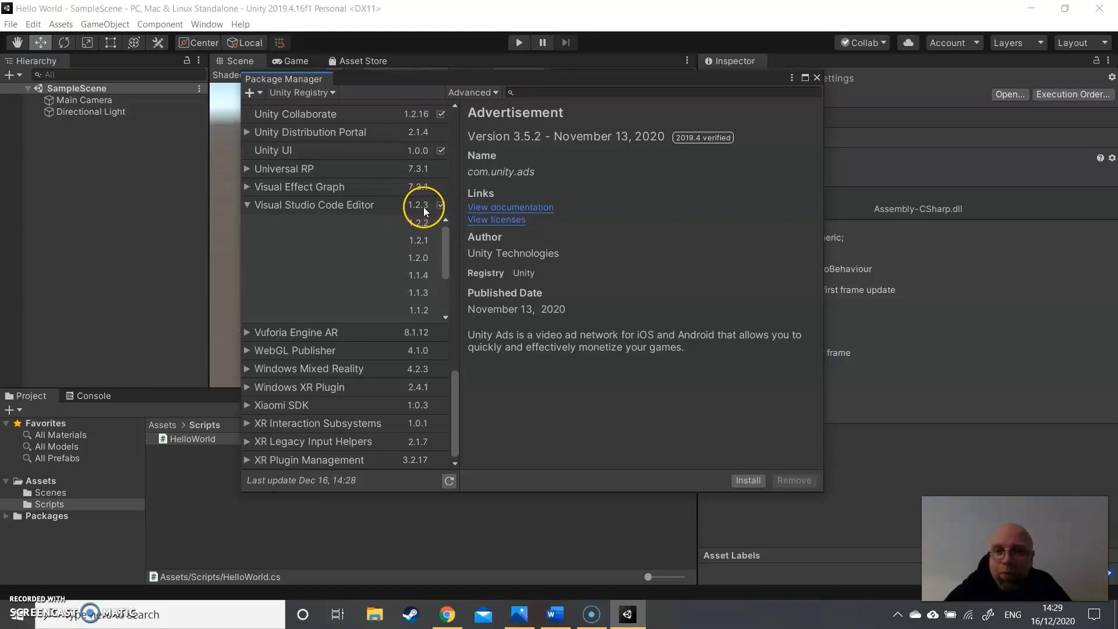
- Look over the listed Visual Studio Code Editor package versions and close the Package Manager
click(425, 238)
drag(445, 245, 454, 201)
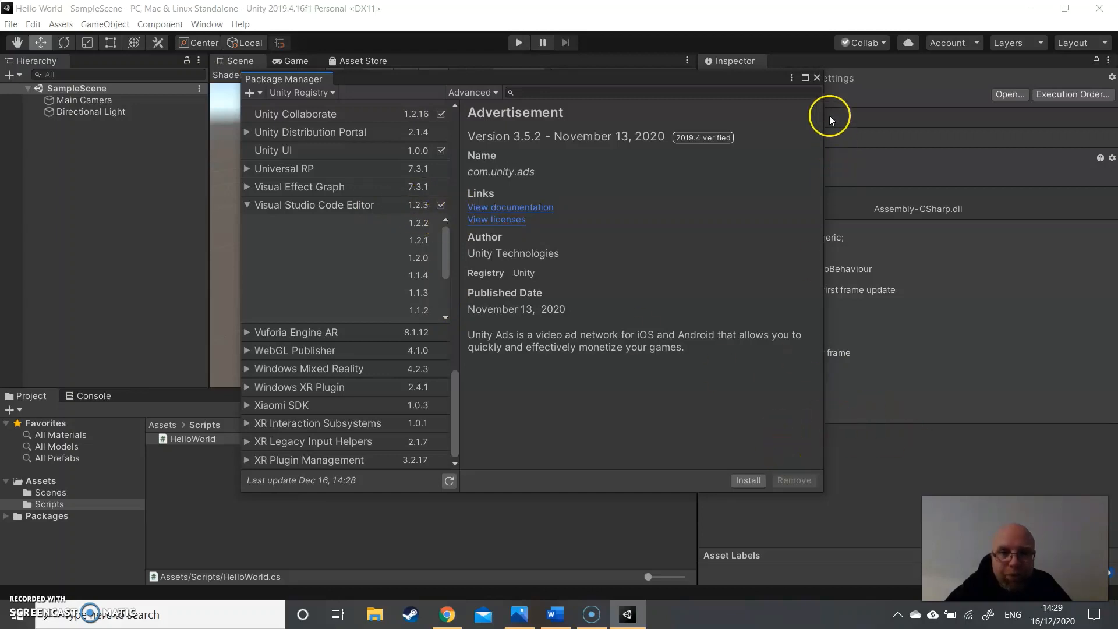
click(818, 79)
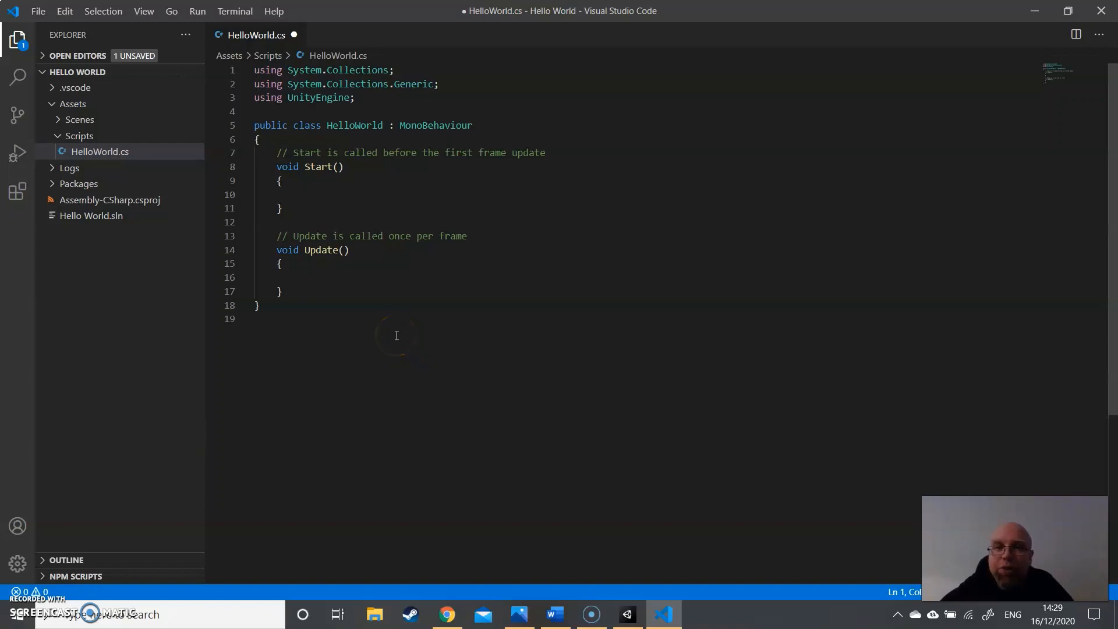
- Try entering "Vector" in the Start method of HelloWorld.cs to test code completion, and remove the text
click(291, 195)
text(Vector)
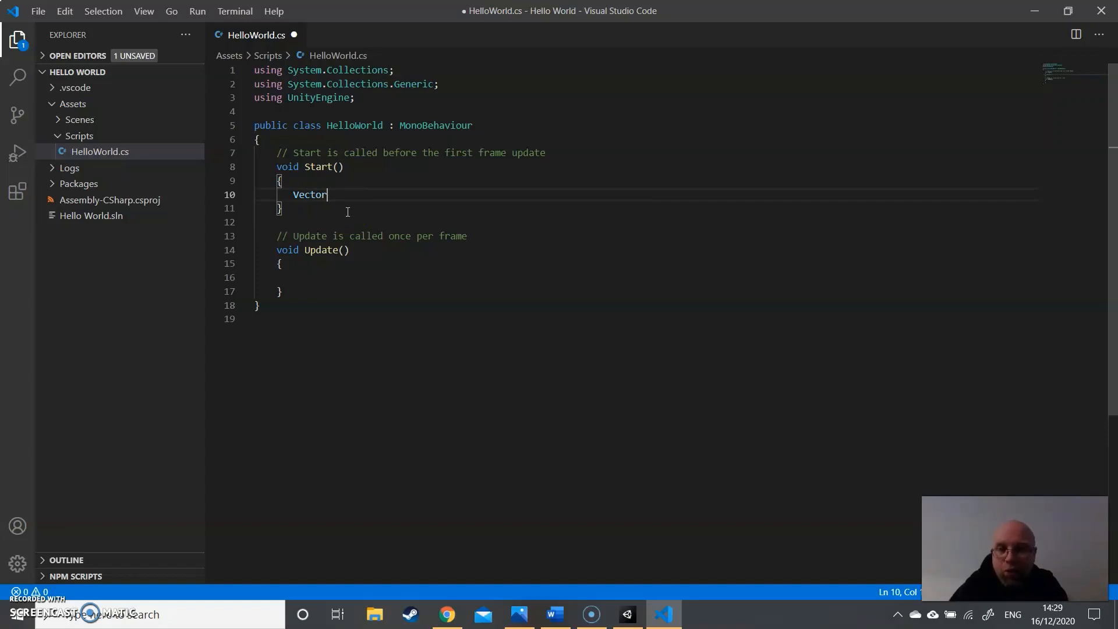
key(BackSpace)
key(BackSpace)
key(BackSpace)
key(BackSpace)
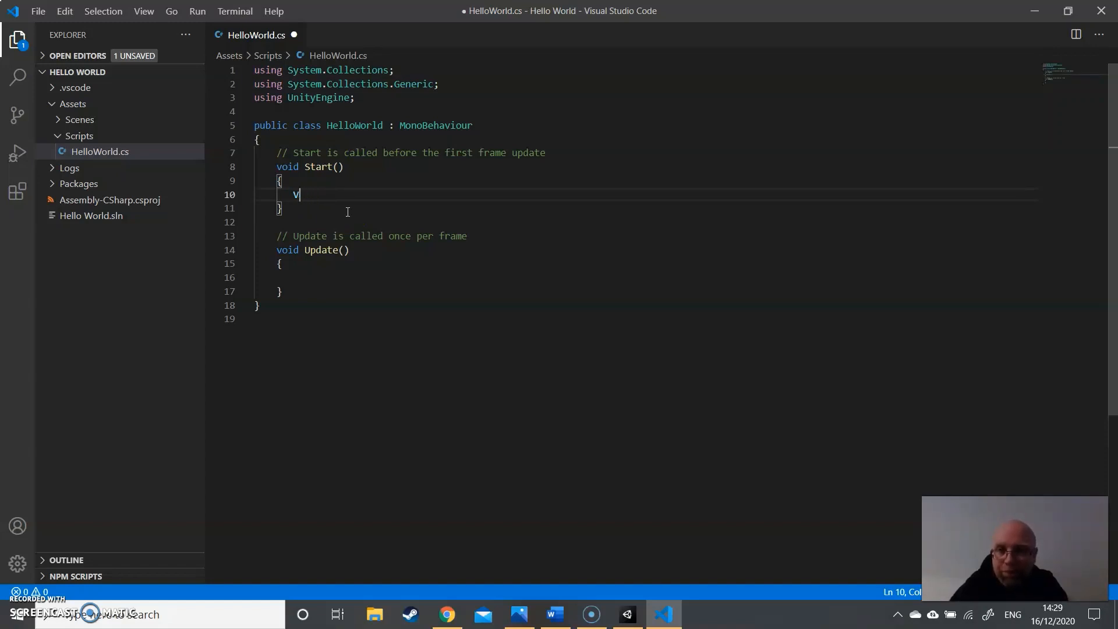
click(373, 333)
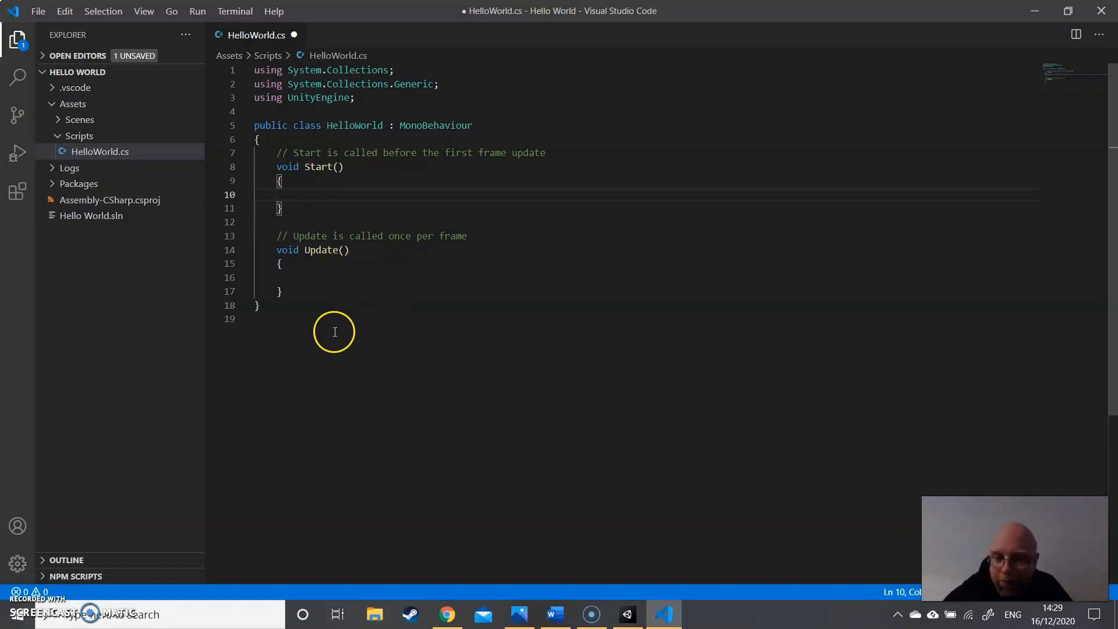
- Search the extension marketplace for "c#" and install Microsoft's C# extension
click(18, 192)
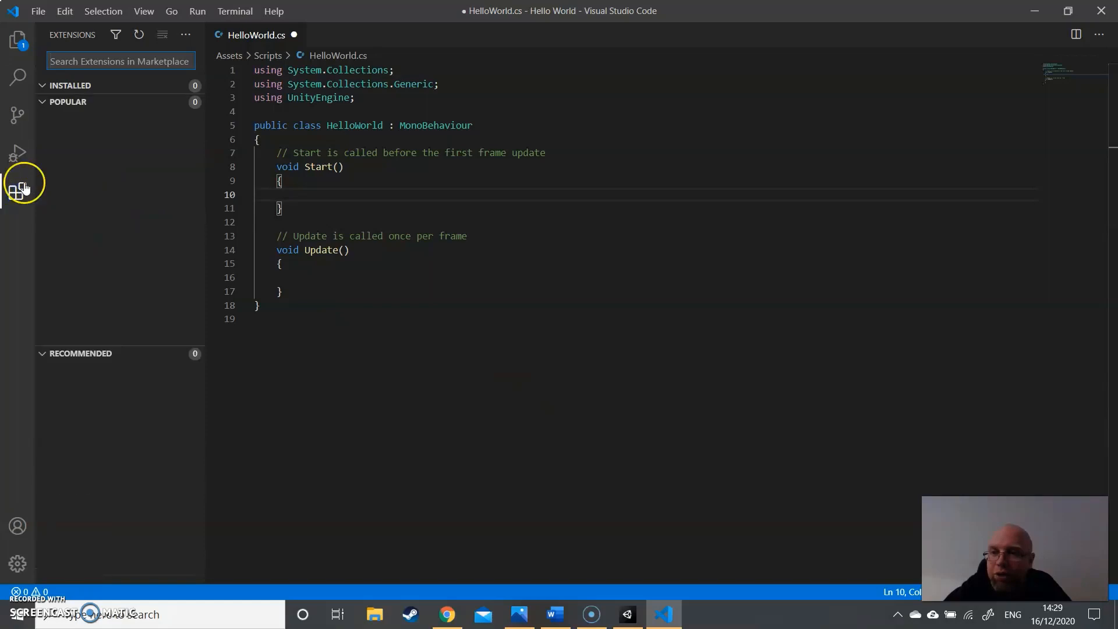
text(c)
click(101, 72)
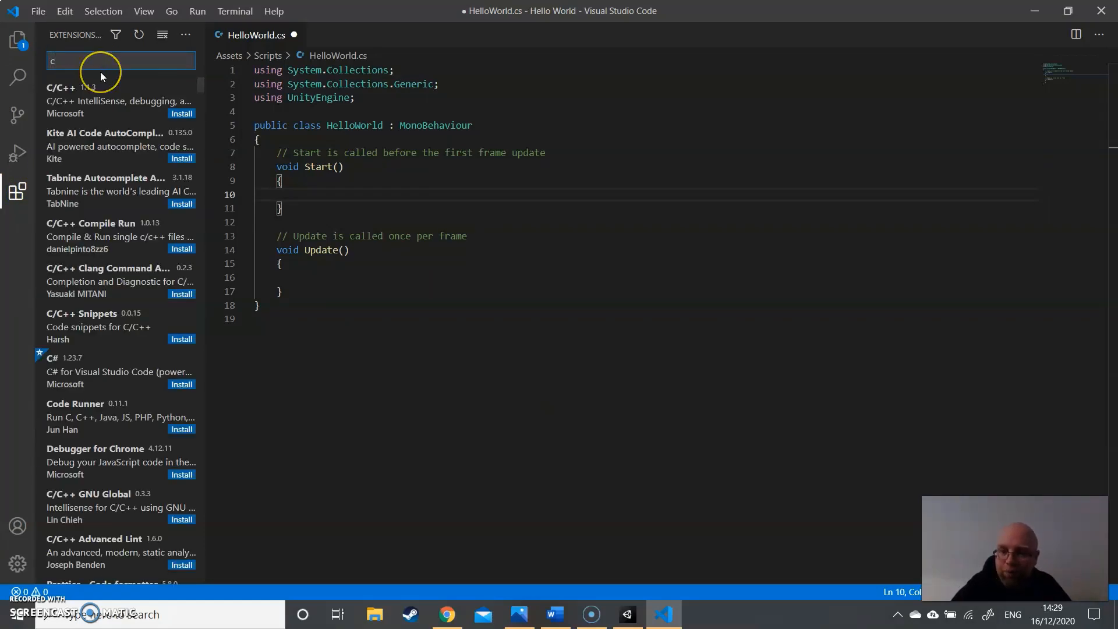
text(#)
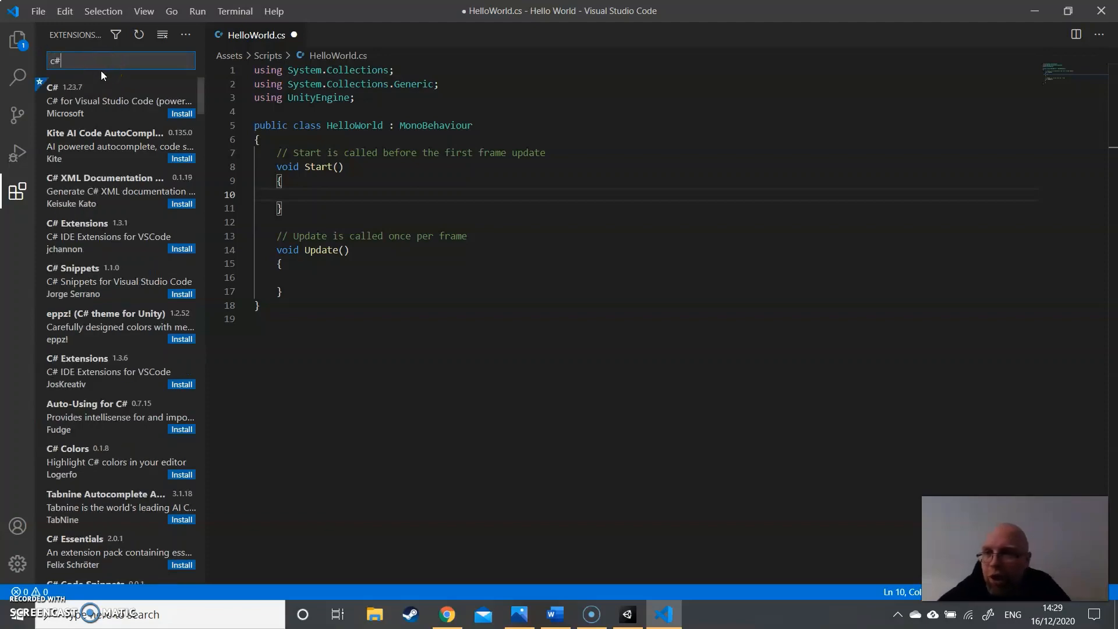
click(180, 114)
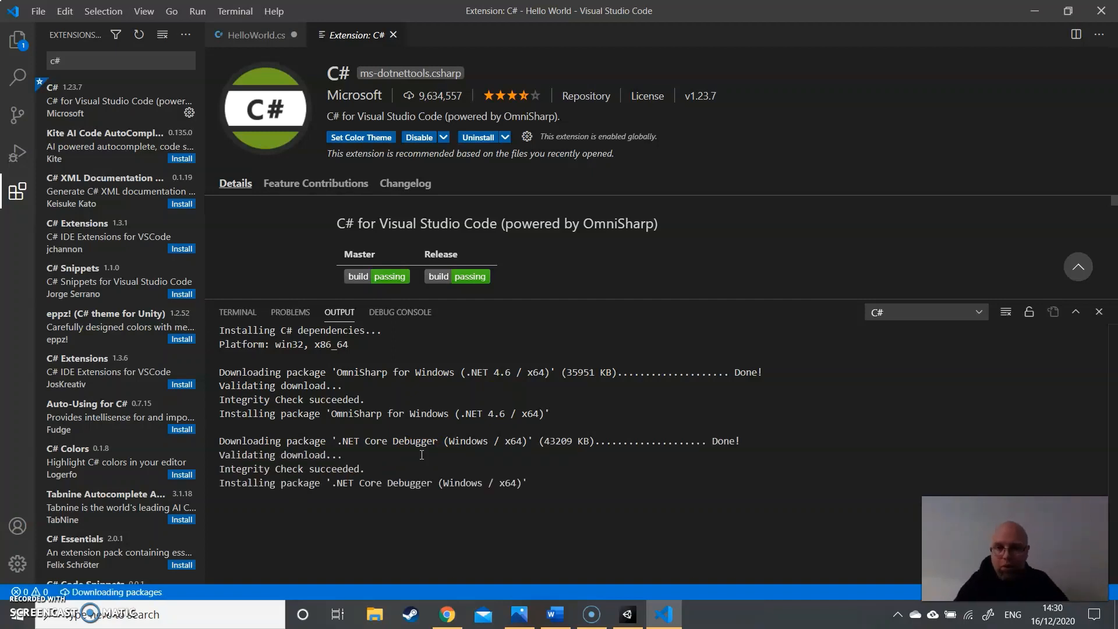
- Search the extensions for "unity" and install Debugger for Unity, Unity Code Snippets 1.3.0, Unity Tools and Unity Snippets
drag(127, 60, 44, 60)
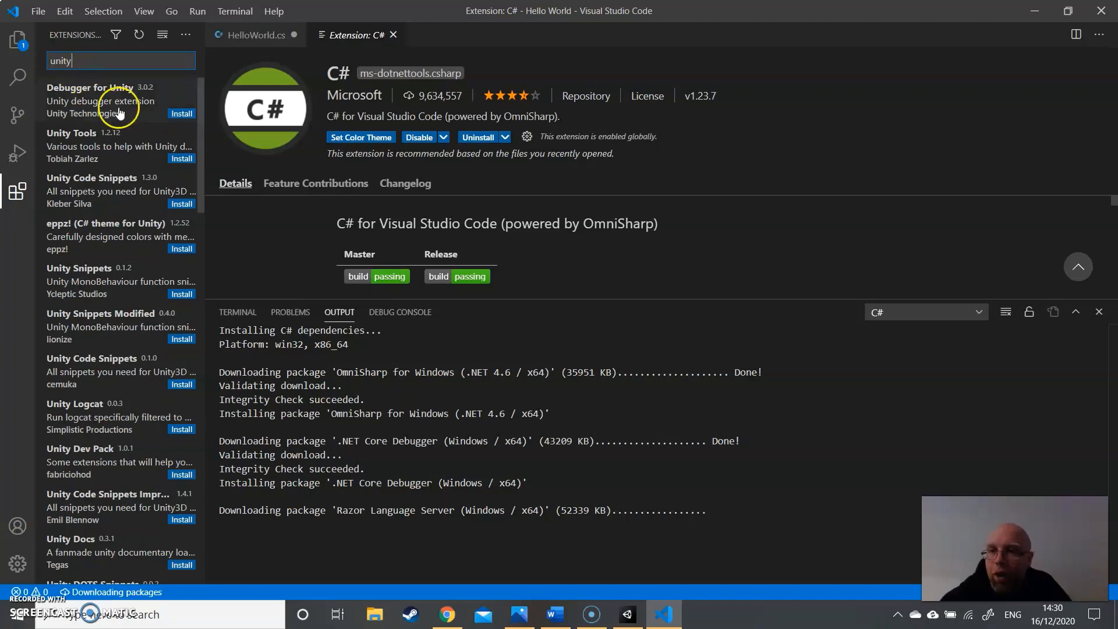
click(182, 113)
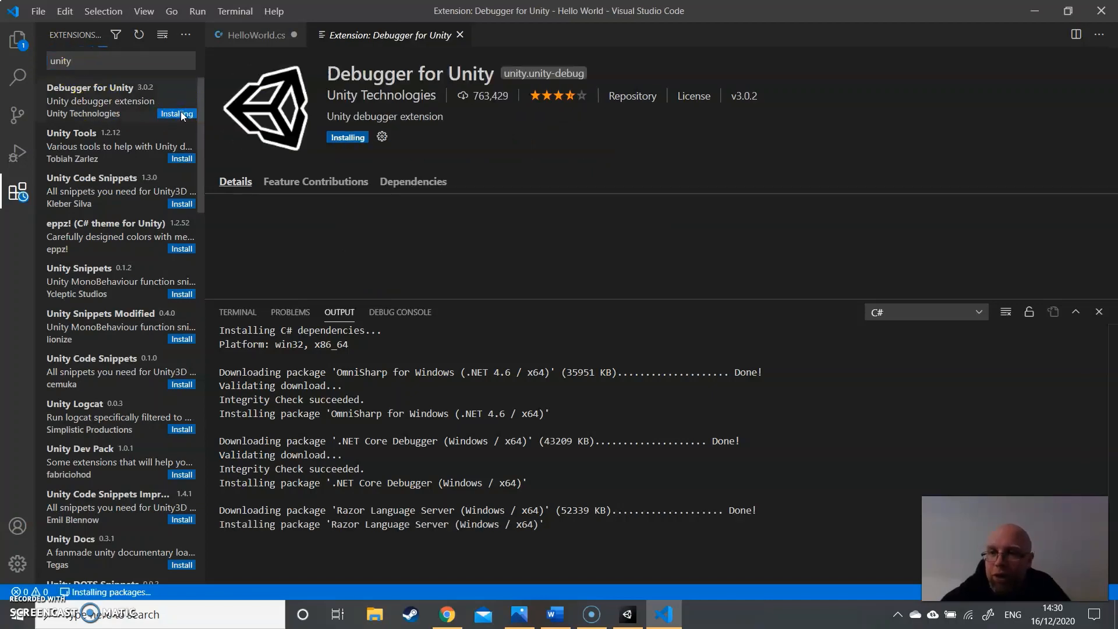
click(179, 203)
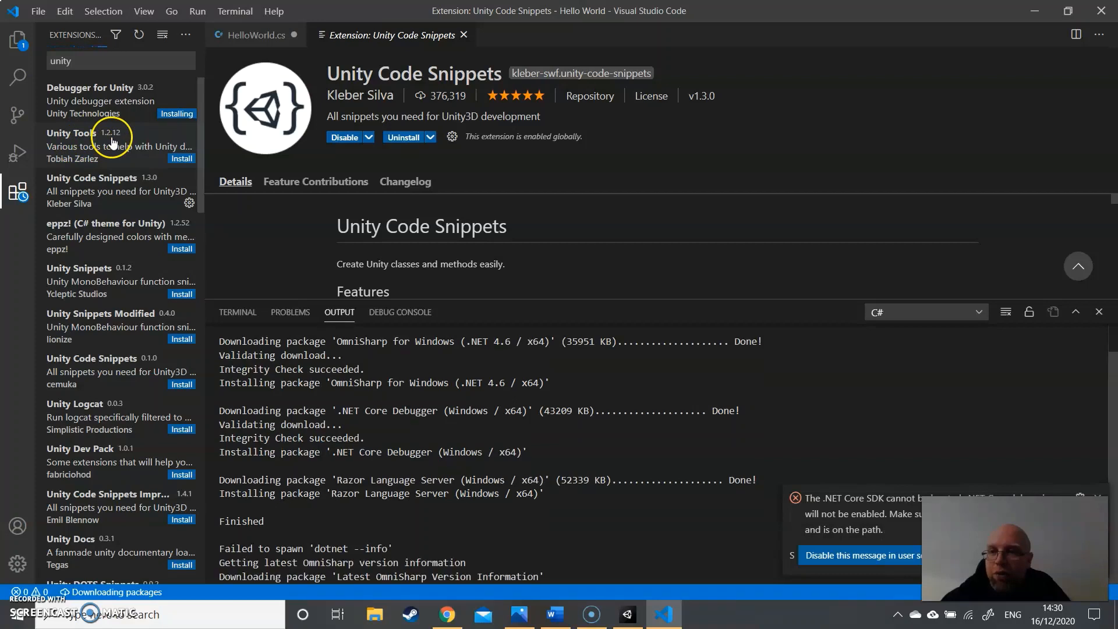
click(179, 158)
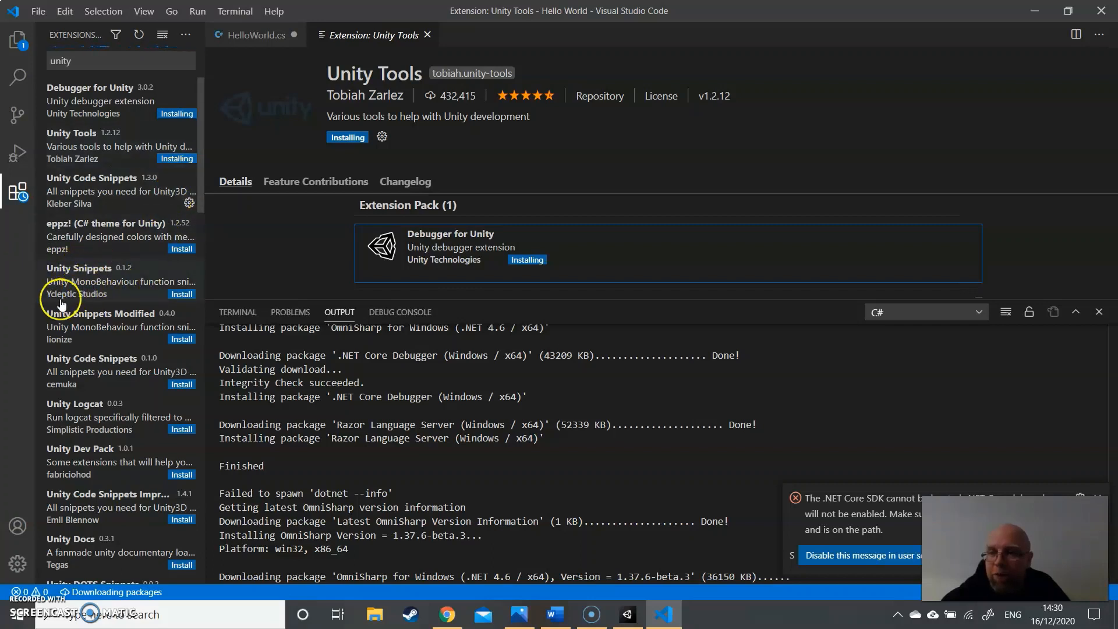
click(177, 293)
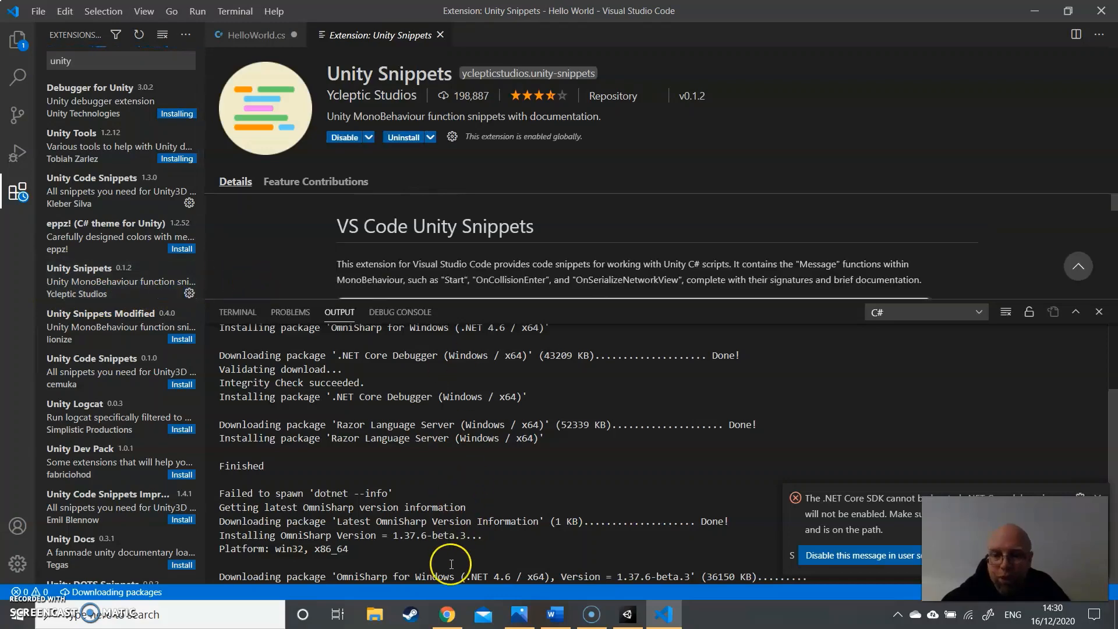
- Check the recommended Unity Extensions in the Visual Studio Code and Unity documentation in Chrome, and return to Visual Studio Code to review the C# output
click(446, 619)
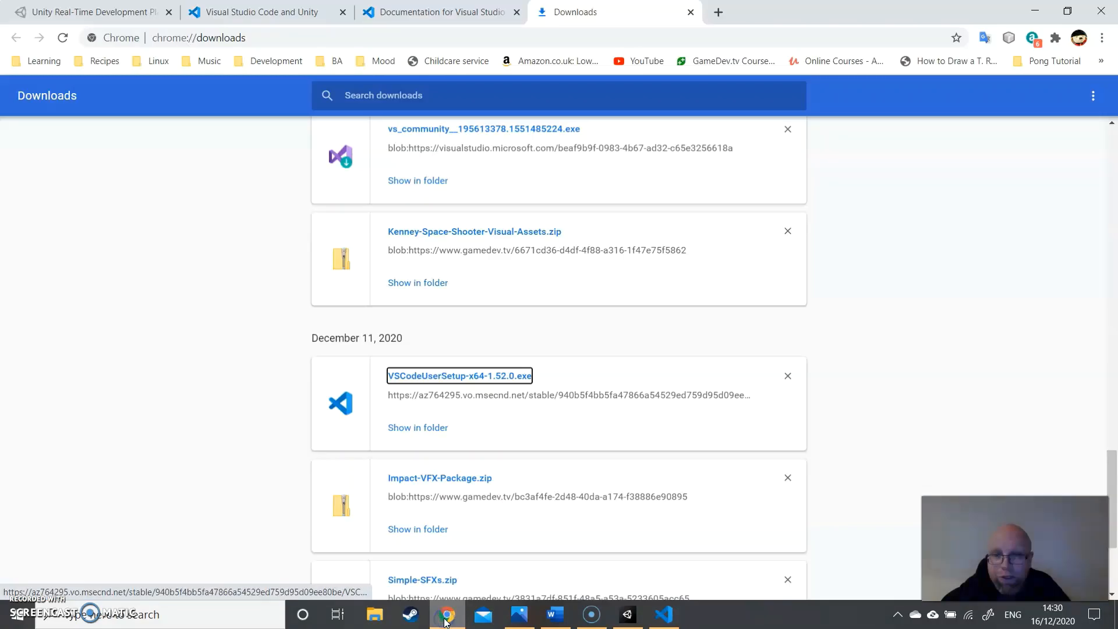
click(275, 15)
scroll(550, 429, up, 10)
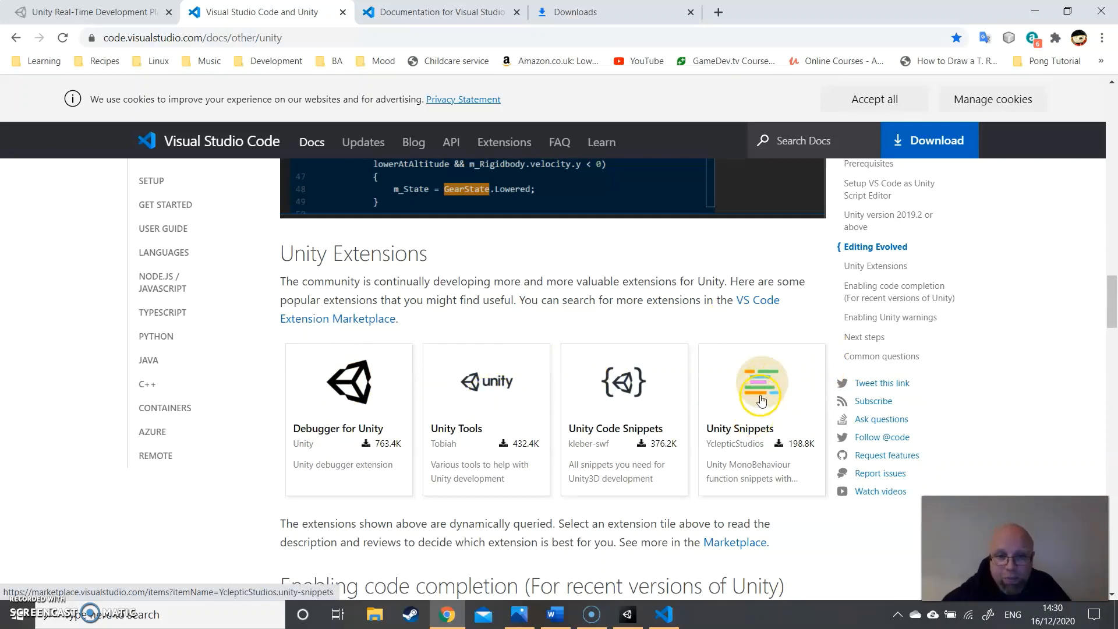
click(664, 615)
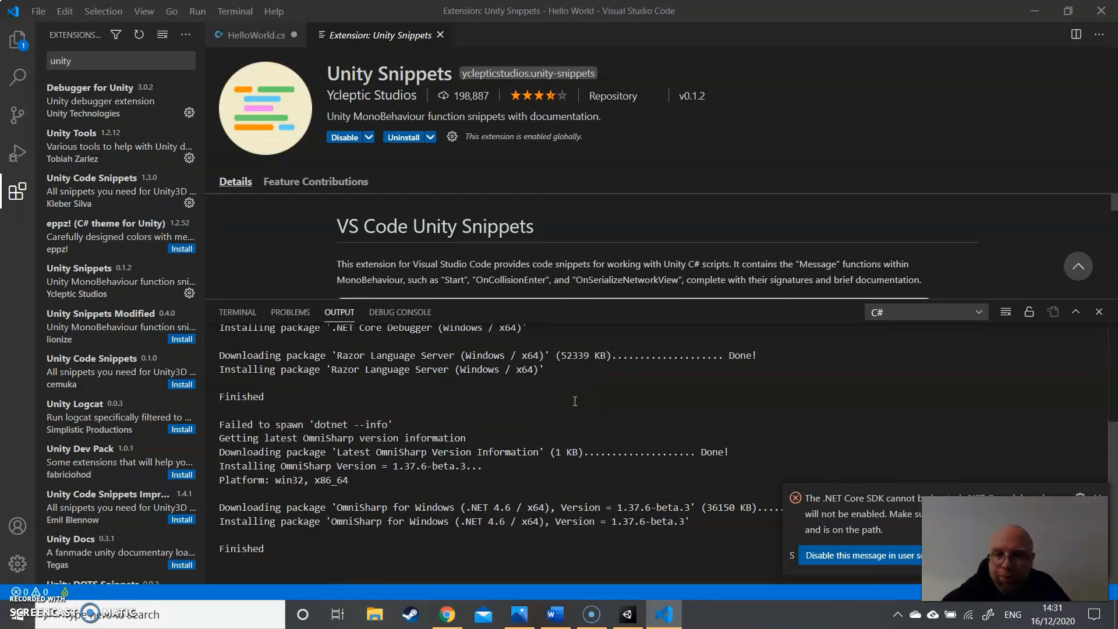
scroll(575, 401, up, 4)
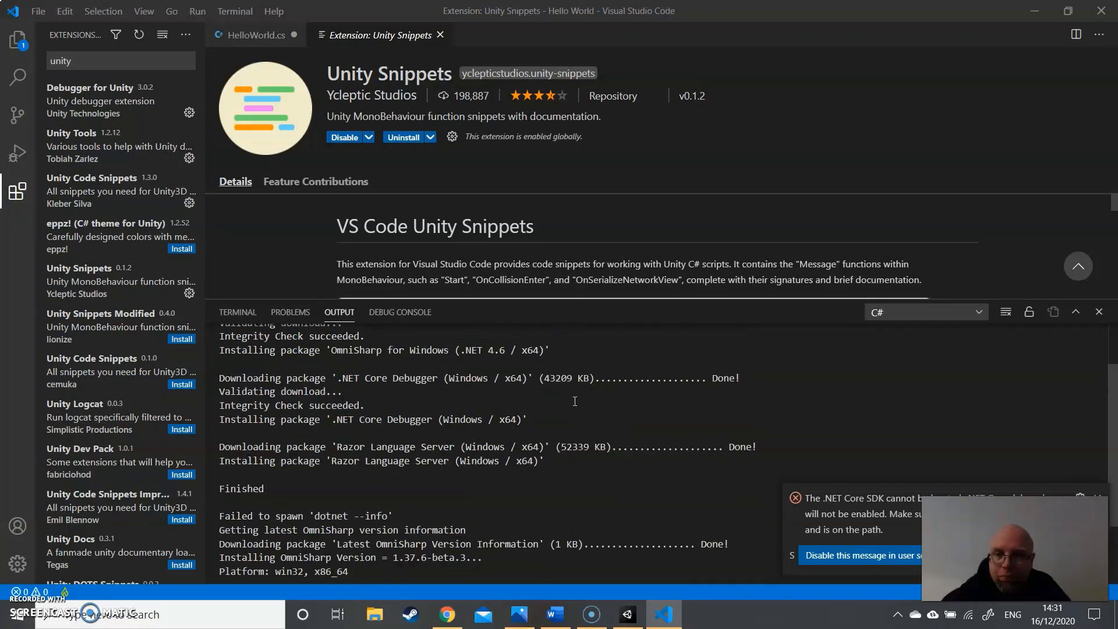
- Show the HelloWorld.cs script from the project's Scripts folder and close the Unity Snippets extension page
click(23, 46)
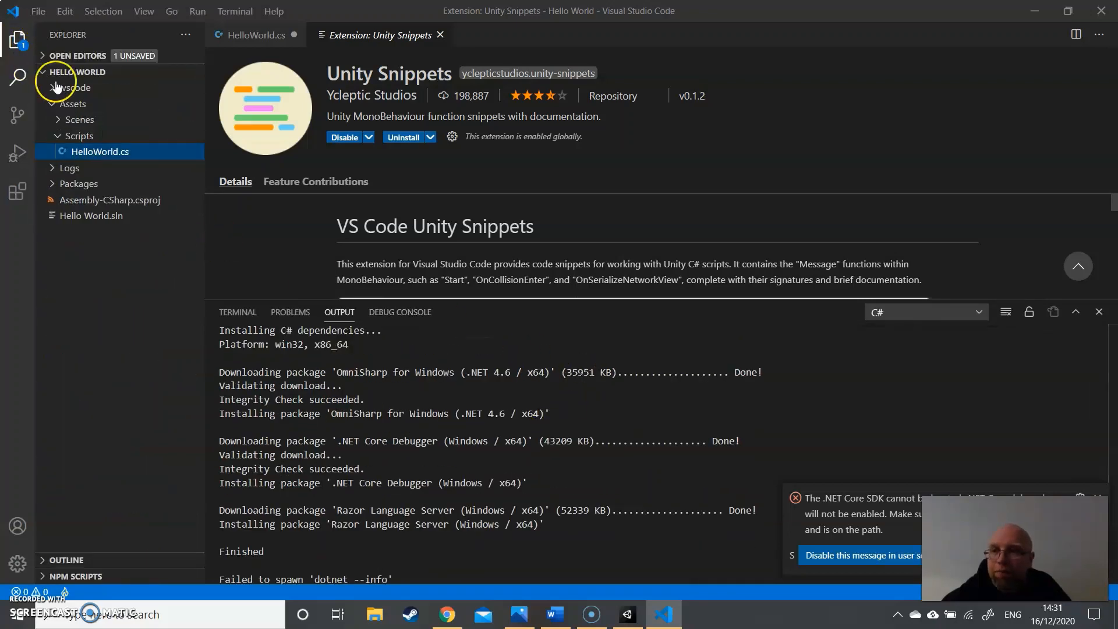
click(116, 160)
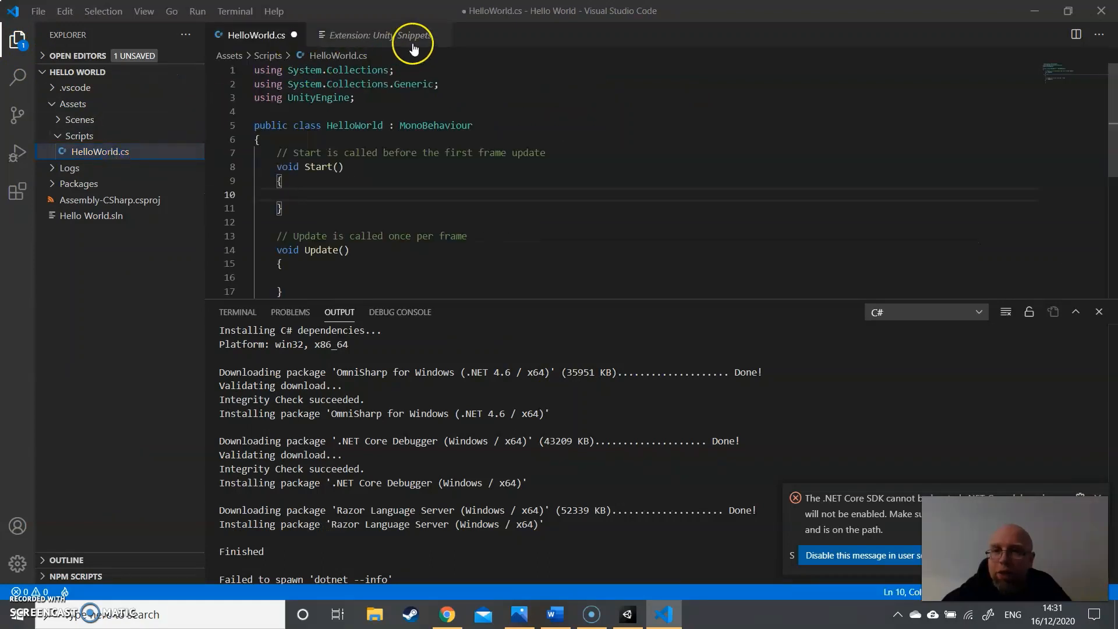
click(440, 35)
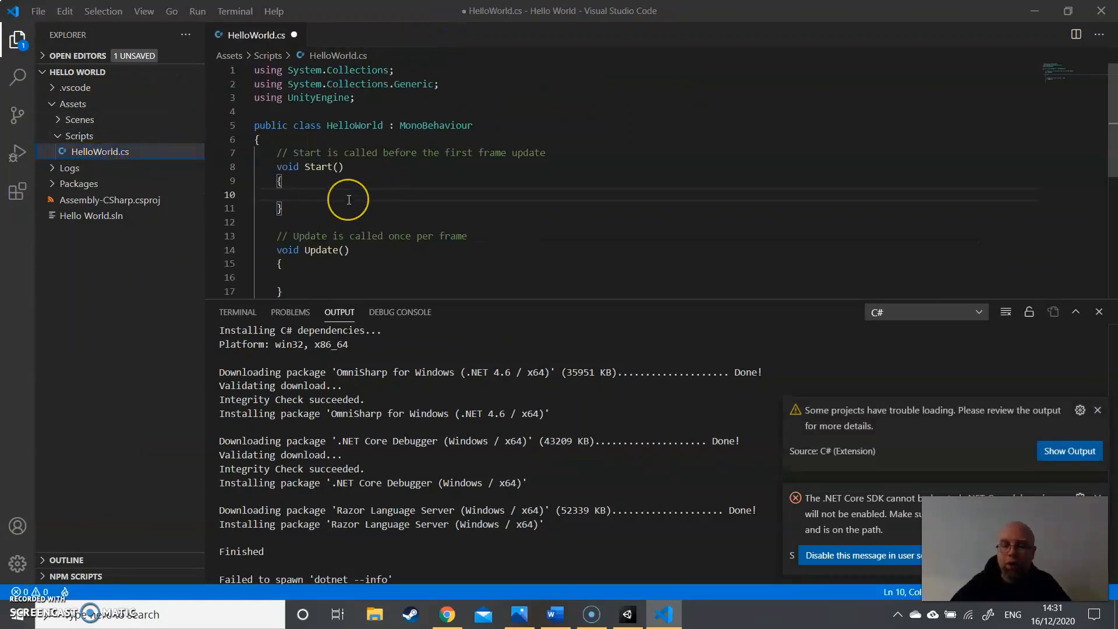
- Test code completion by entering "Vect" in the Start method, remove the text, and close Visual Studio Code
text(Ec)
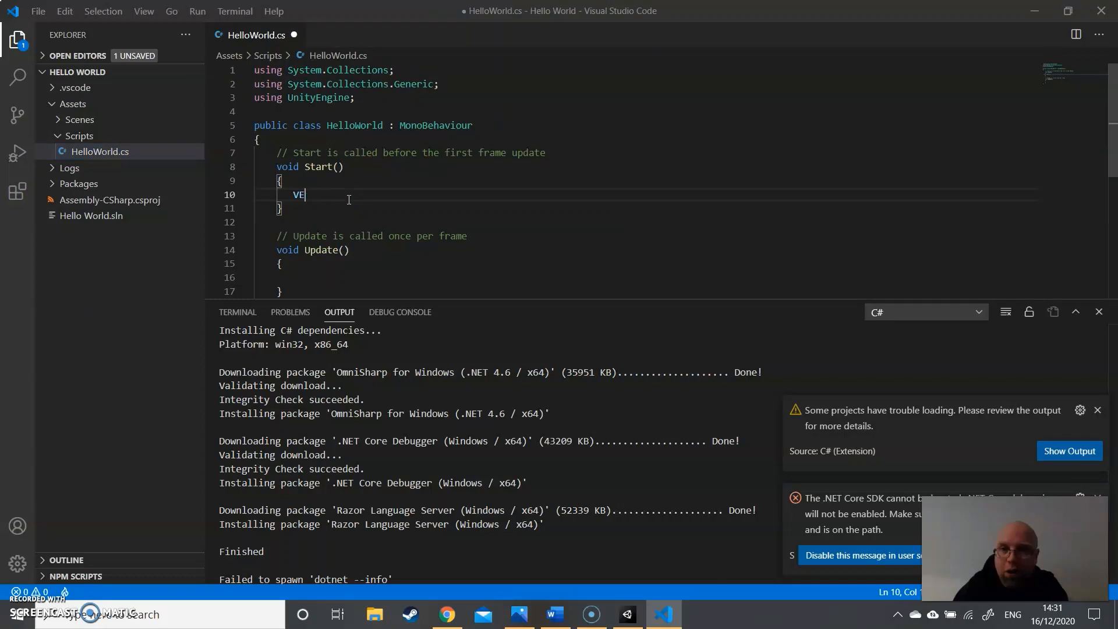
key(BackSpace)
text(ect)
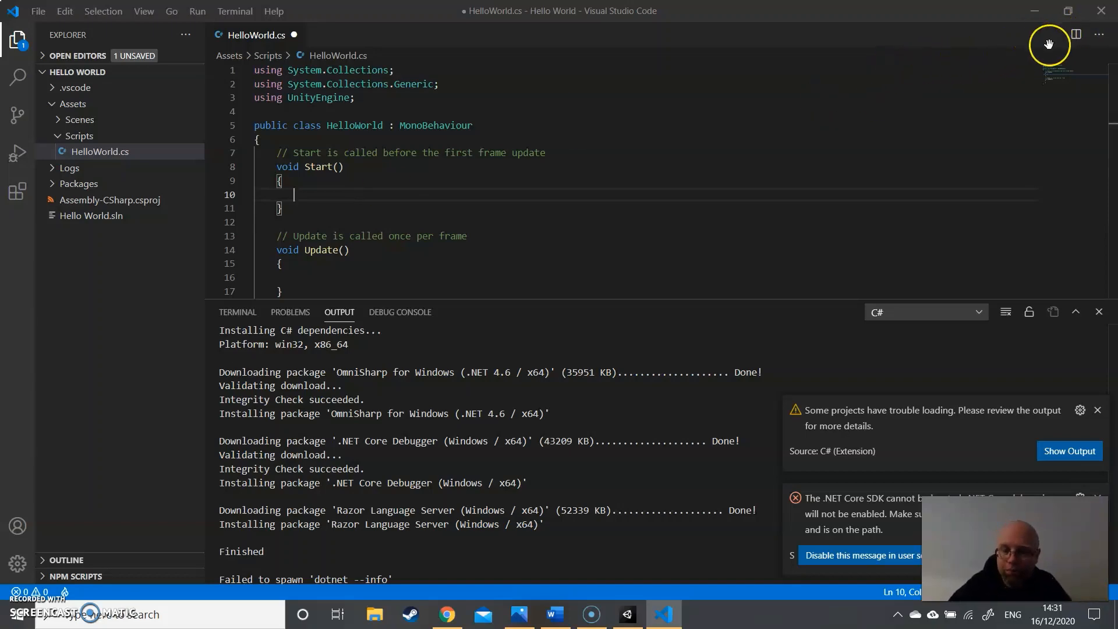
click(1111, 7)
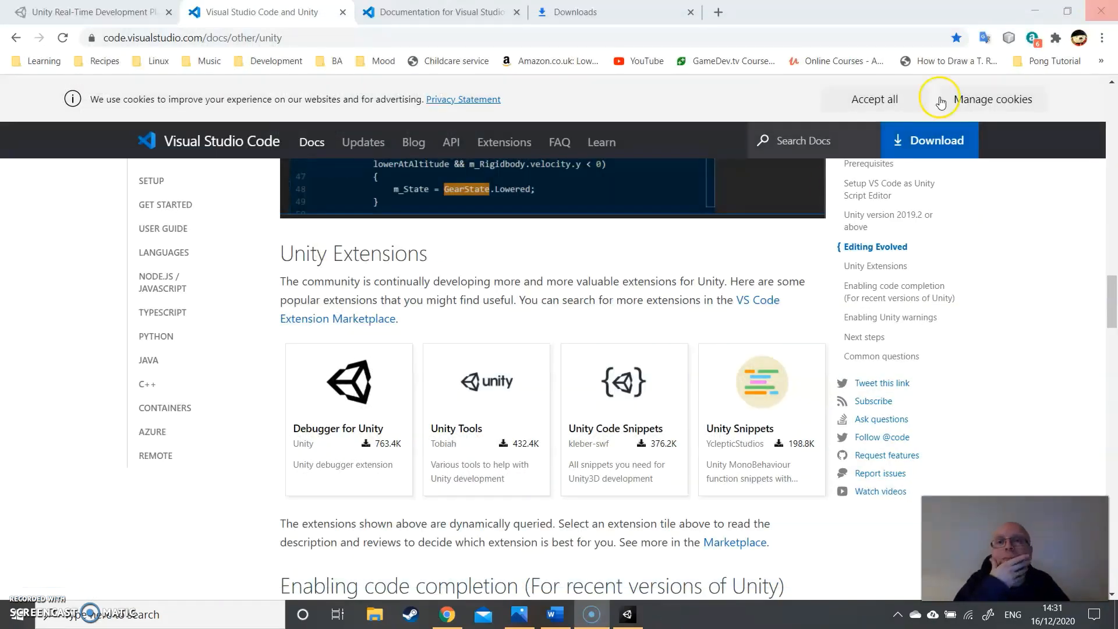
- Follow the .NET Core SDK link in the documentation's Prerequisites and download the .NET Core 3.1 SDK x64
scroll(557, 279, up, 1)
scroll(558, 279, up, 20)
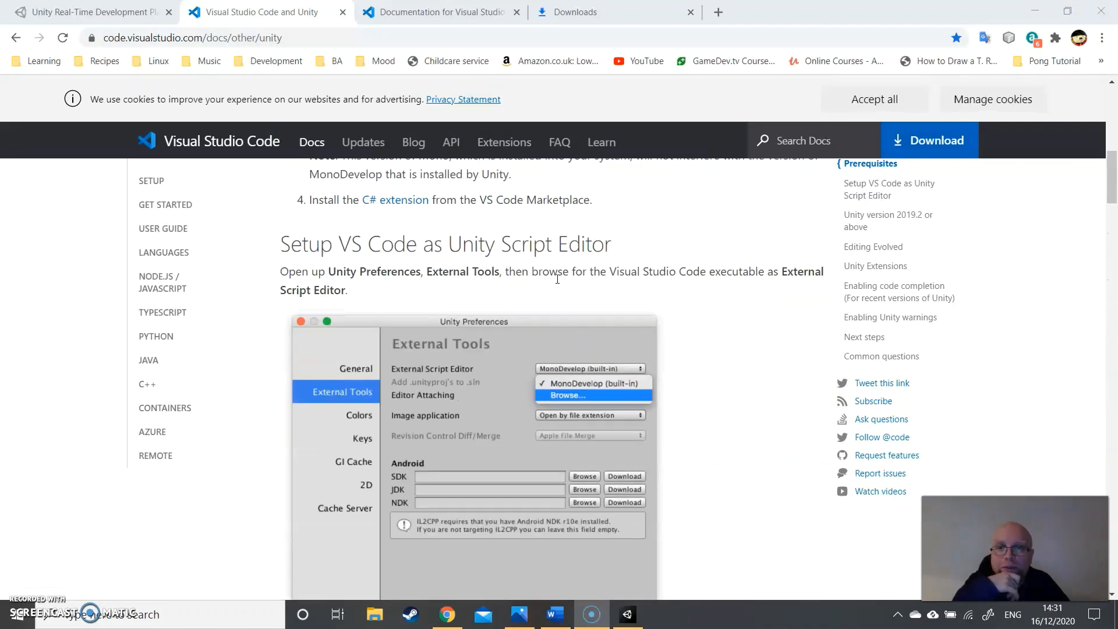
scroll(641, 275, down, 6)
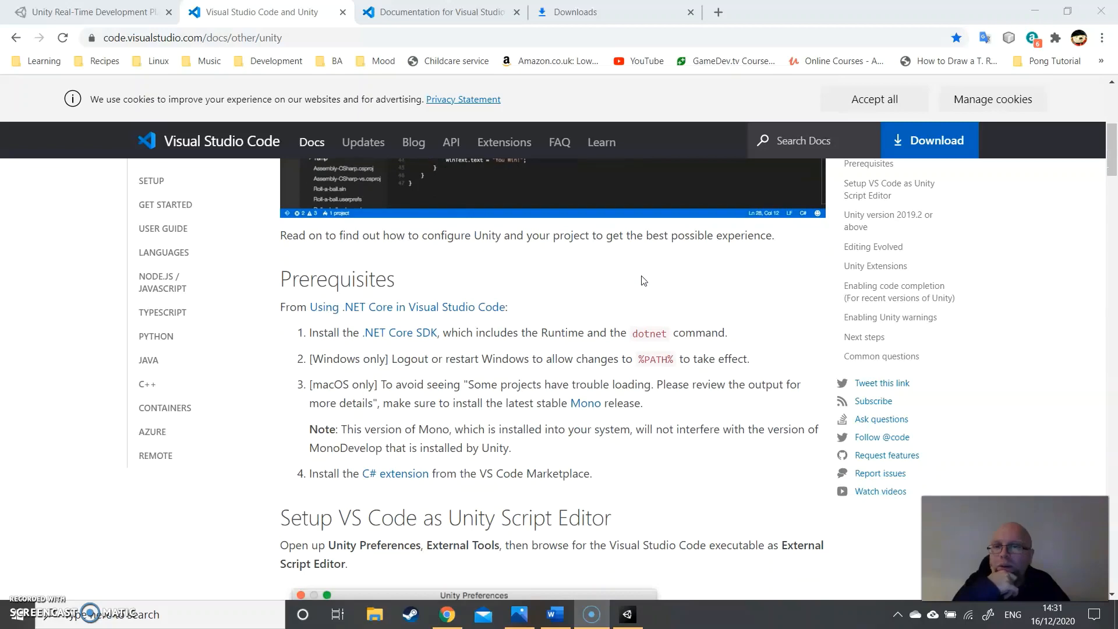
scroll(642, 281, down, 1)
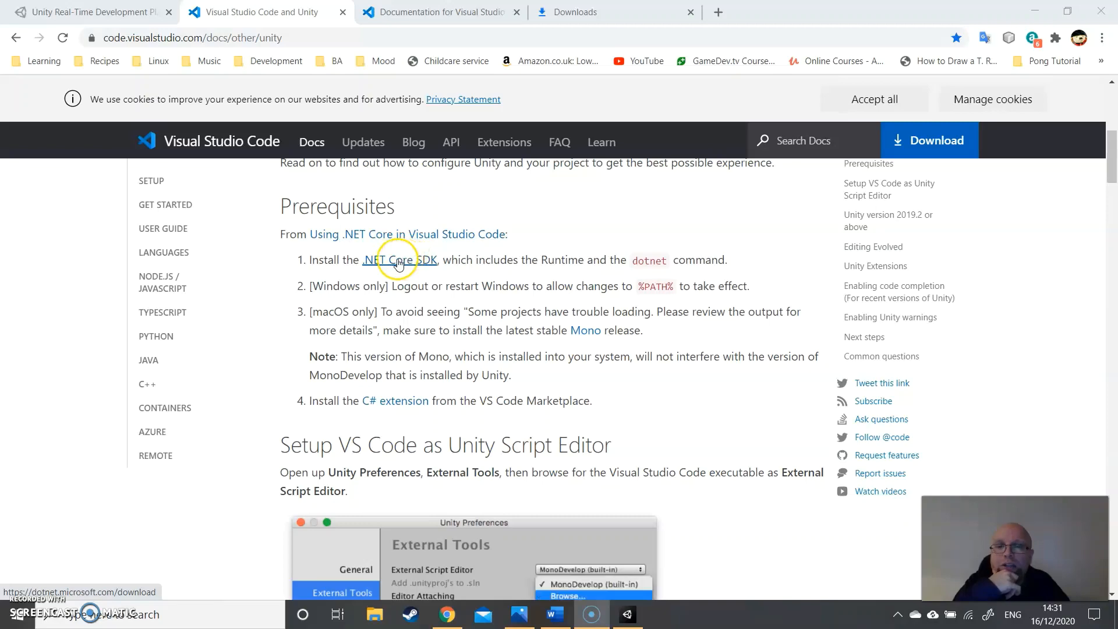
click(398, 261)
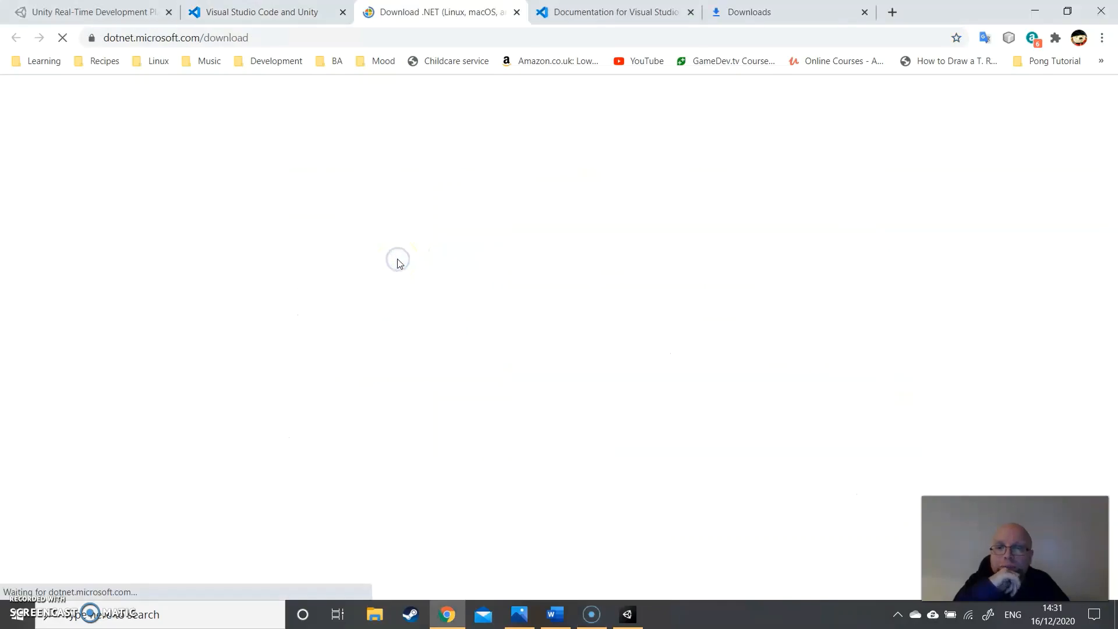
scroll(572, 296, down, 5)
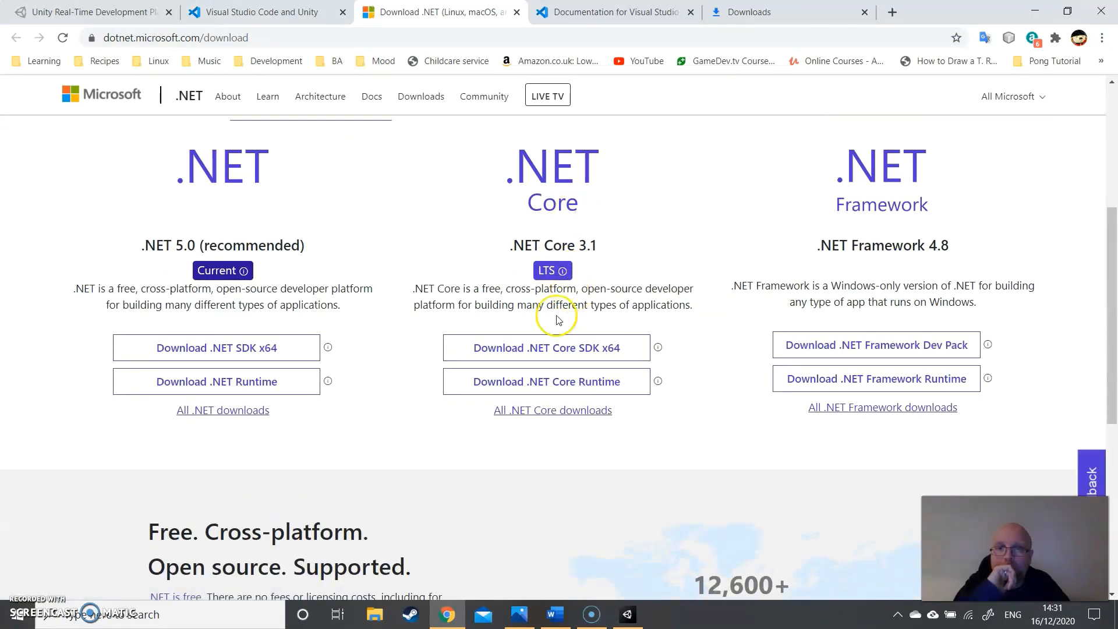
click(561, 352)
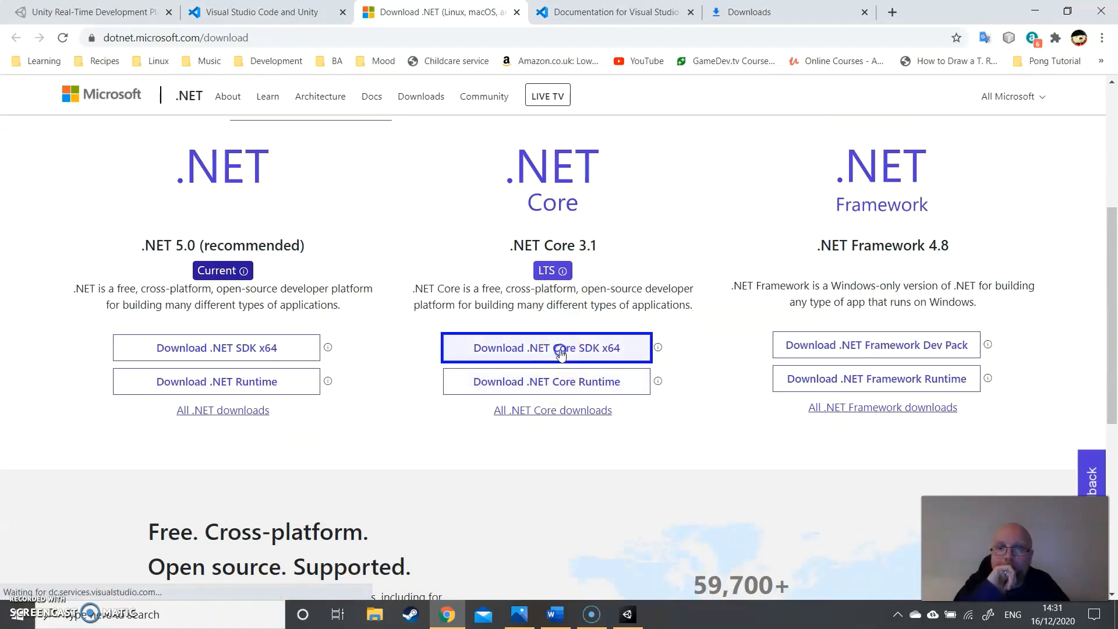
- Read through the installation and verification steps on the .NET Core 3.1 SDK download page
scroll(543, 293, down, 5)
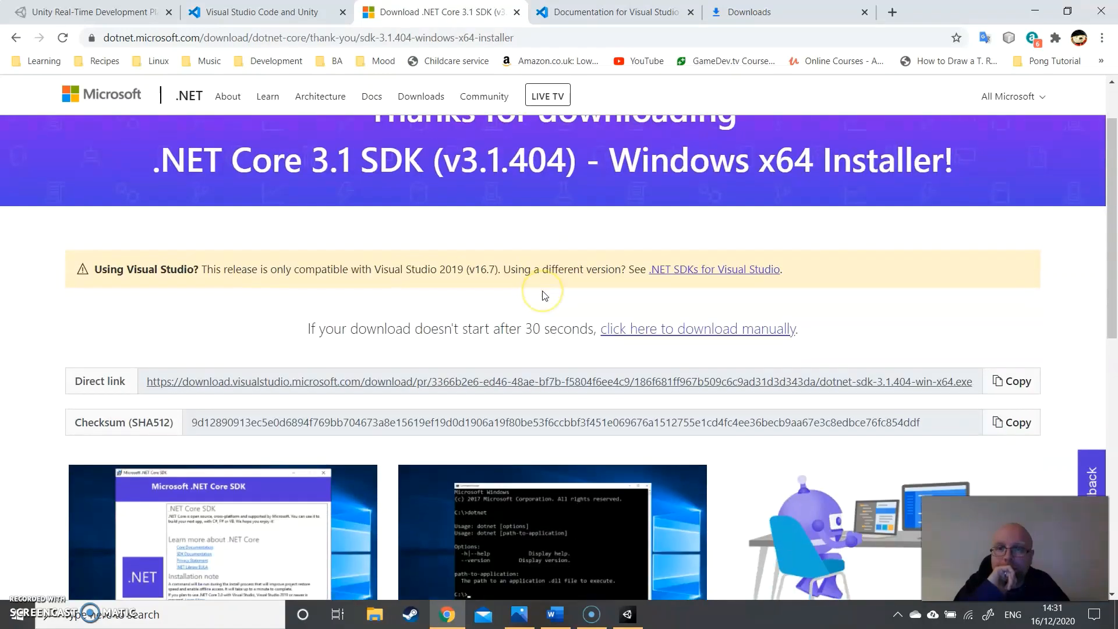
scroll(553, 288, up, 3)
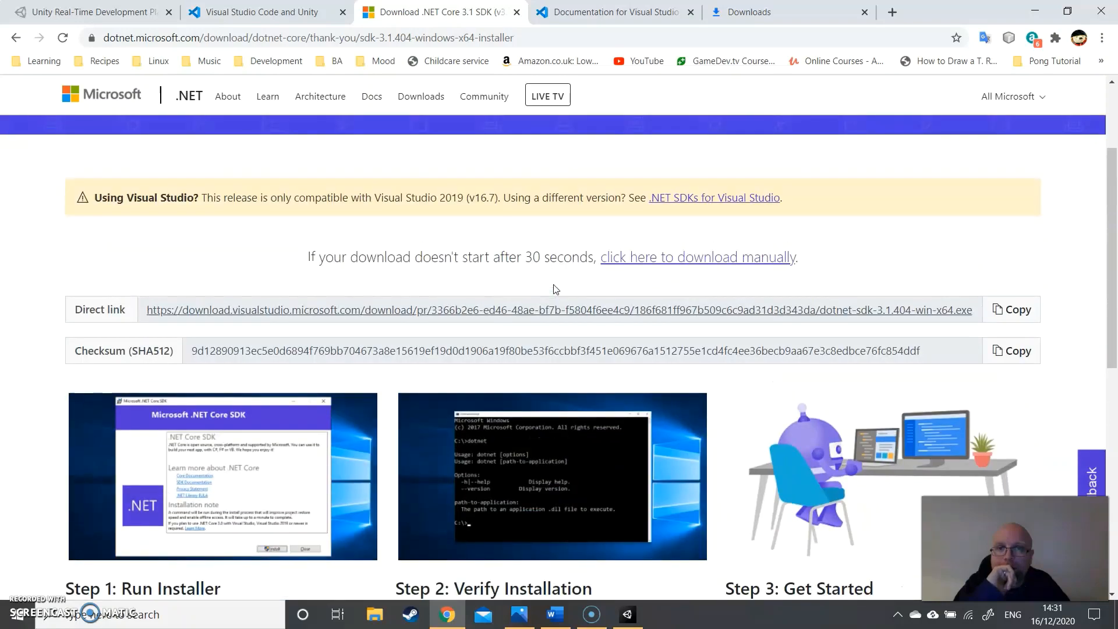
scroll(555, 289, down, 3)
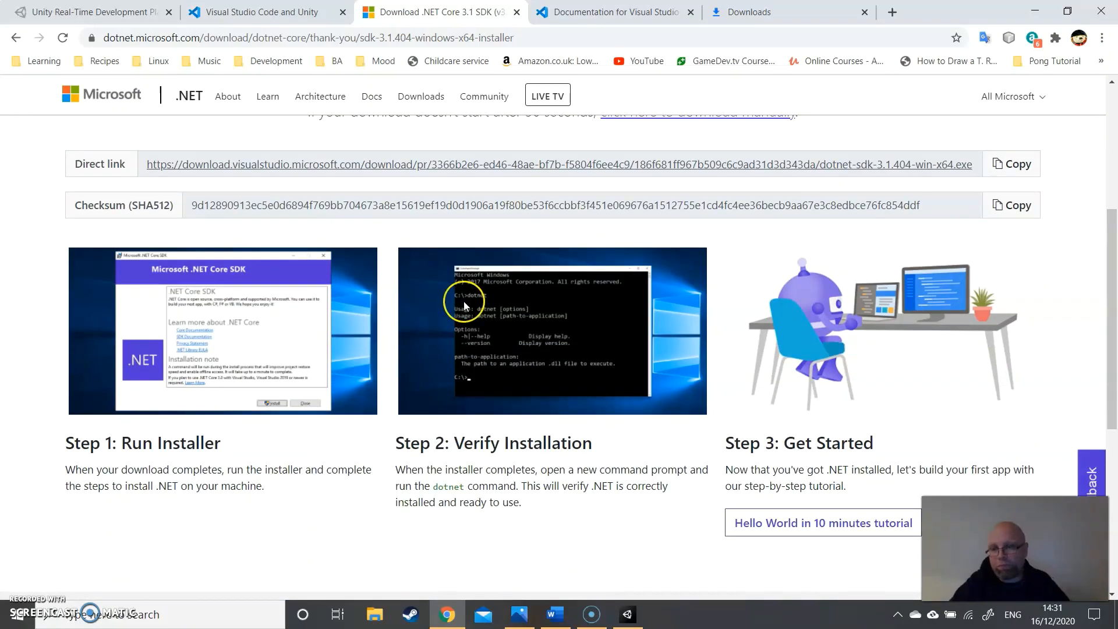
scroll(446, 290, down, 4)
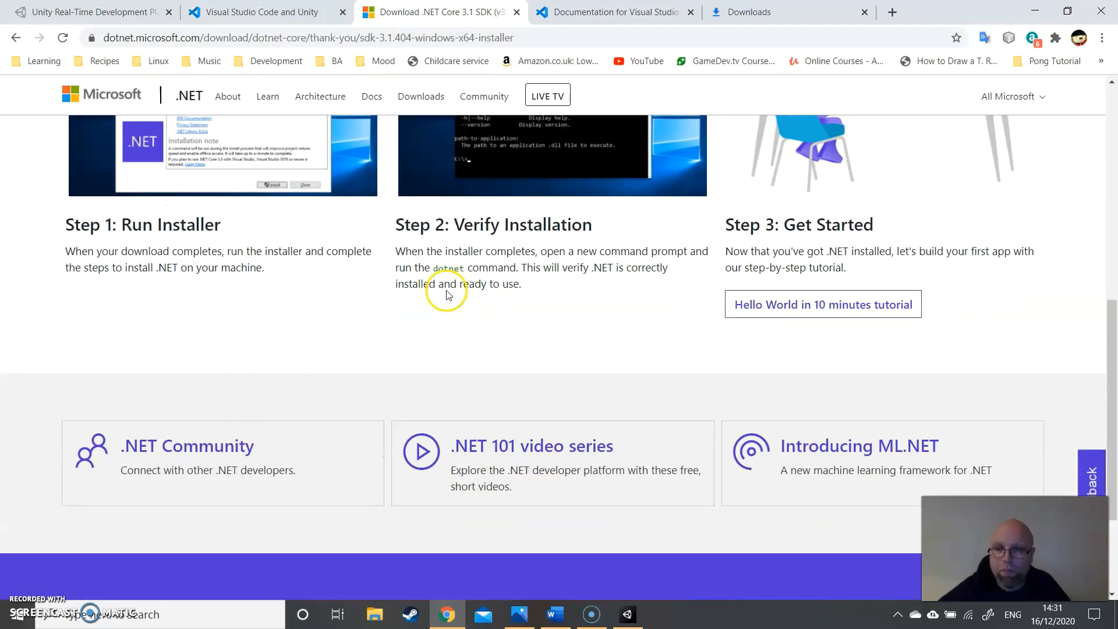
scroll(446, 290, down, 3)
scroll(431, 288, up, 12)
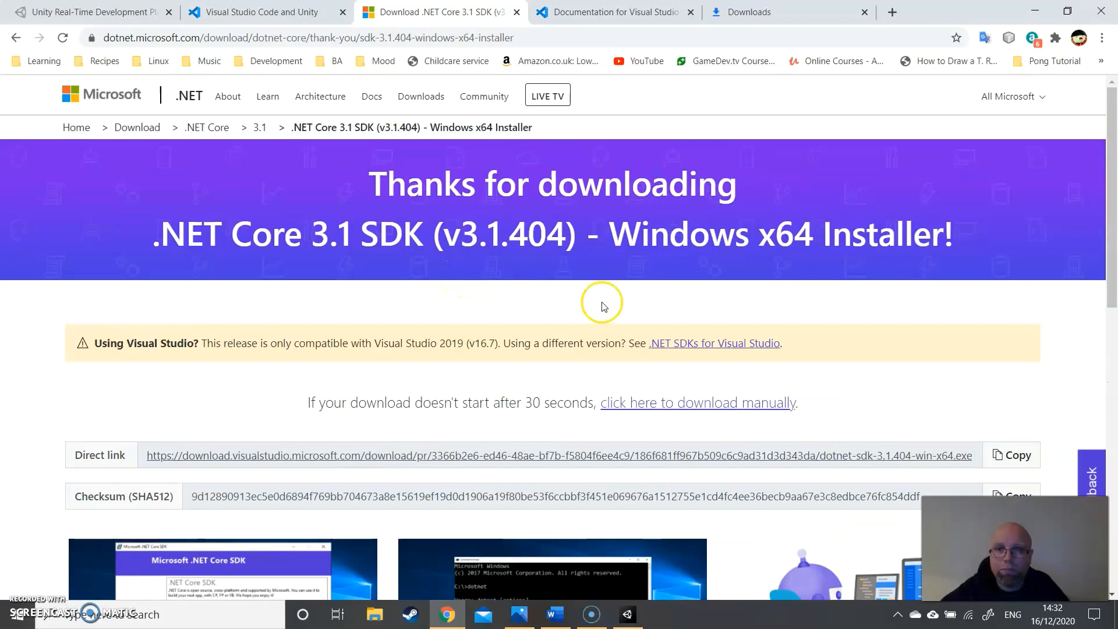
- Request the SDK installer manually, cancel saving the duplicate, and launch dotnet-sdk-3.1.404-win-x64.exe from the browser's download list
click(707, 406)
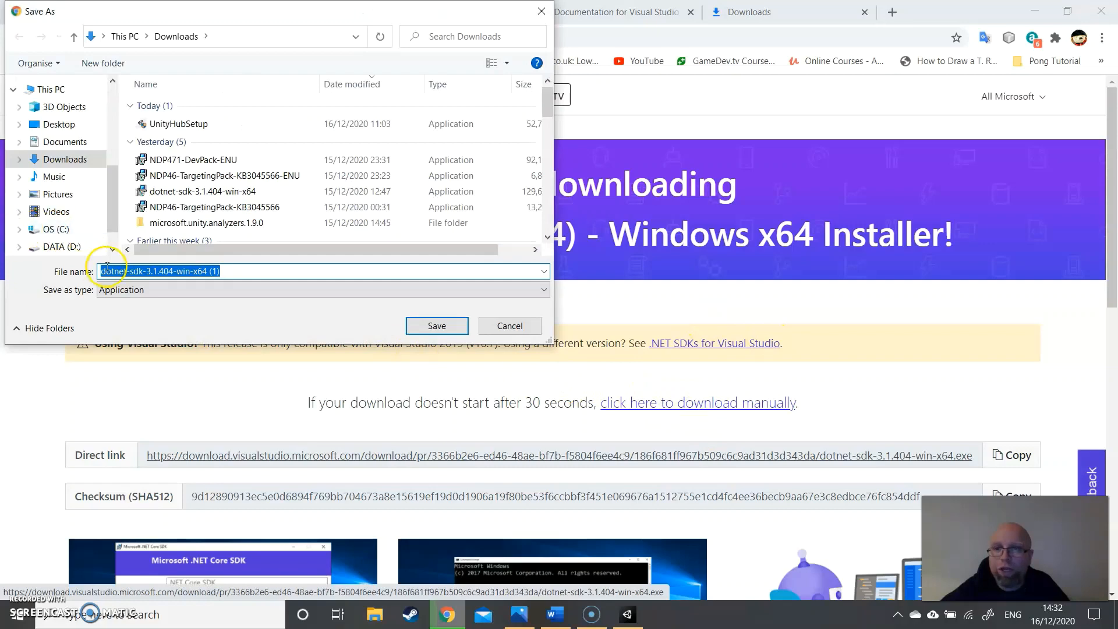
click(512, 326)
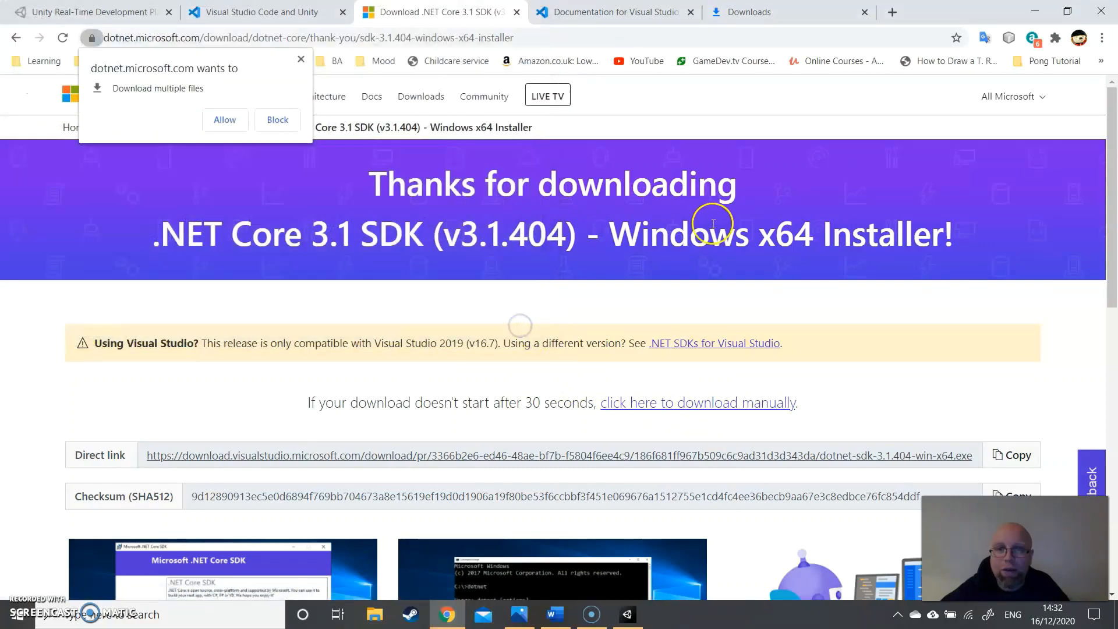
click(1102, 37)
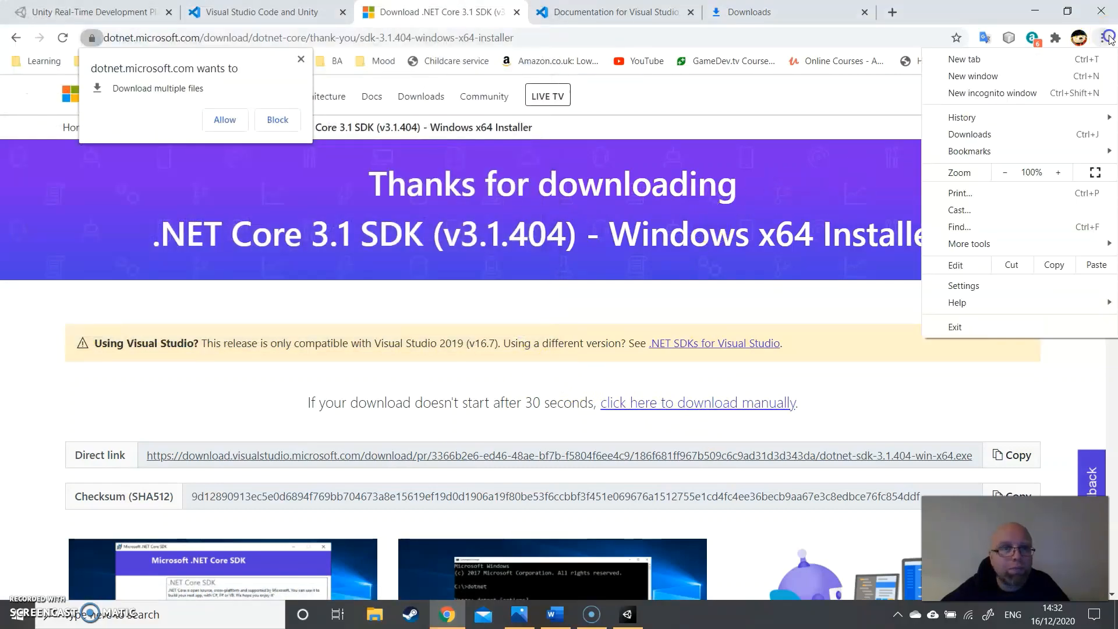
click(987, 133)
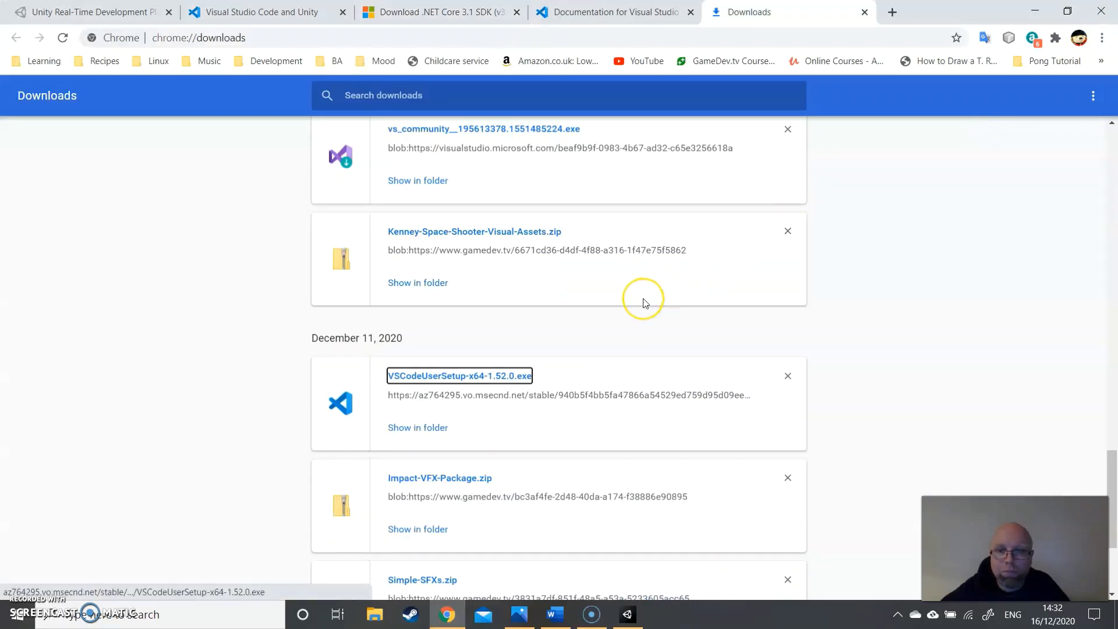
scroll(648, 295, up, 15)
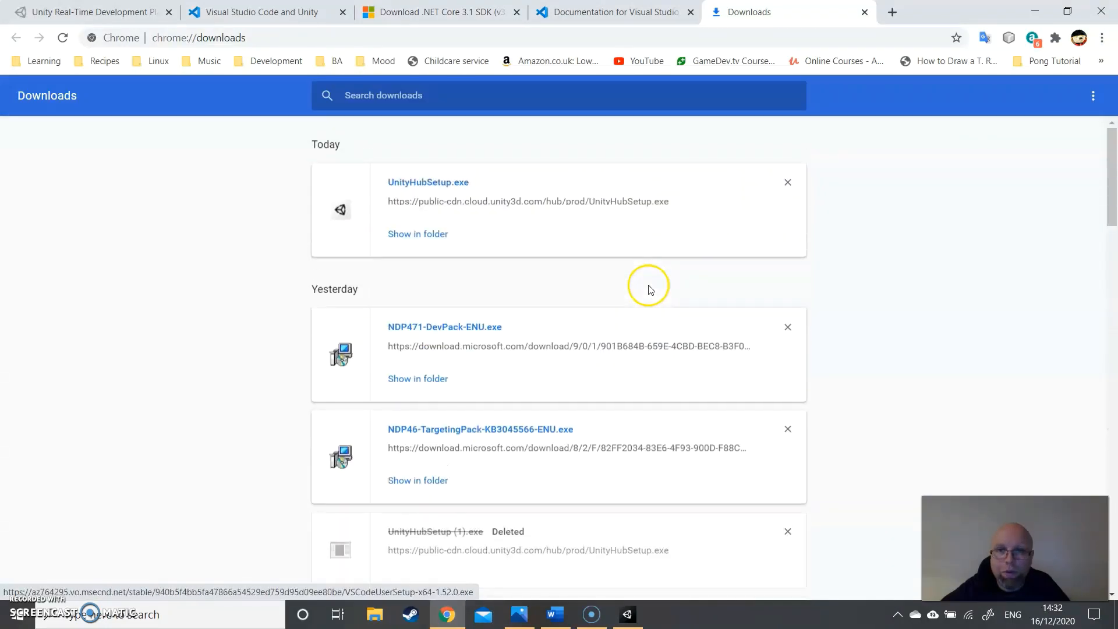
scroll(651, 272, down, 6)
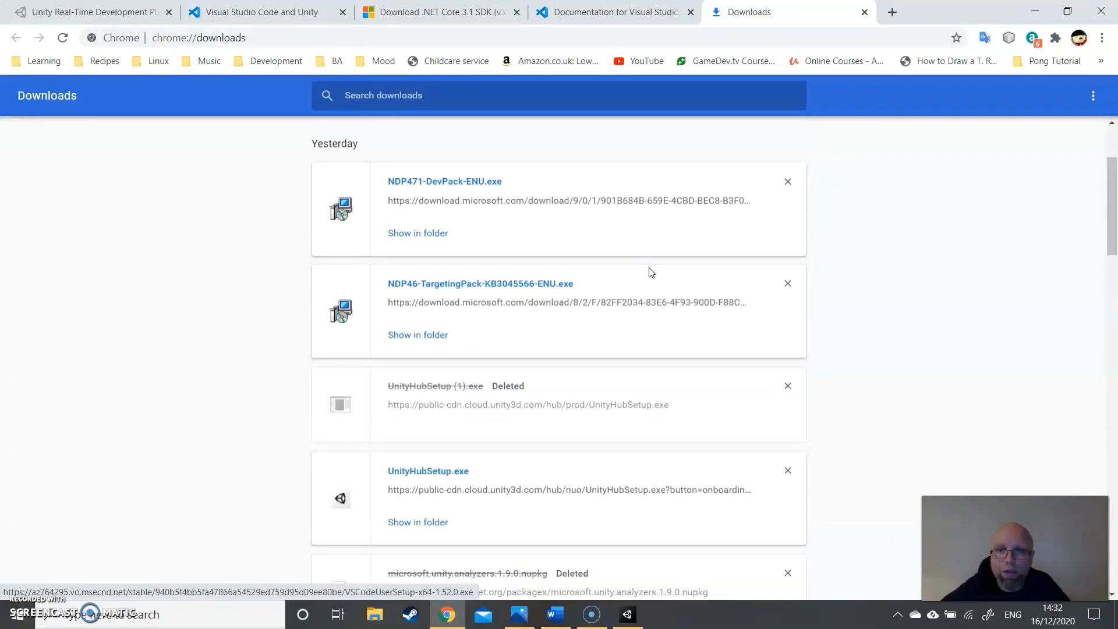
scroll(651, 272, down, 5)
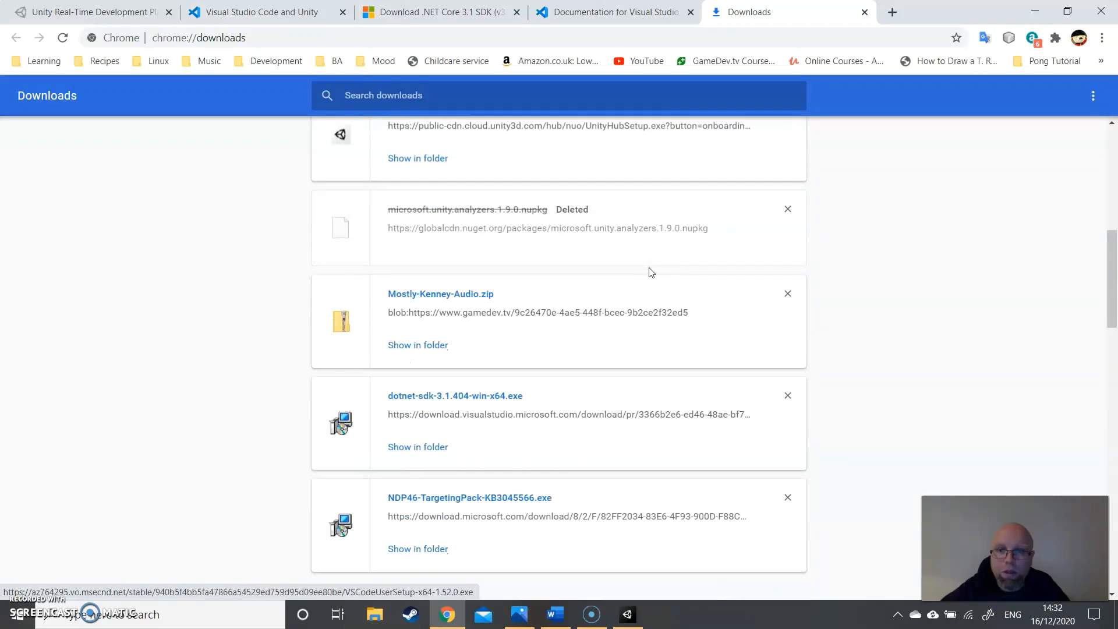
click(443, 255)
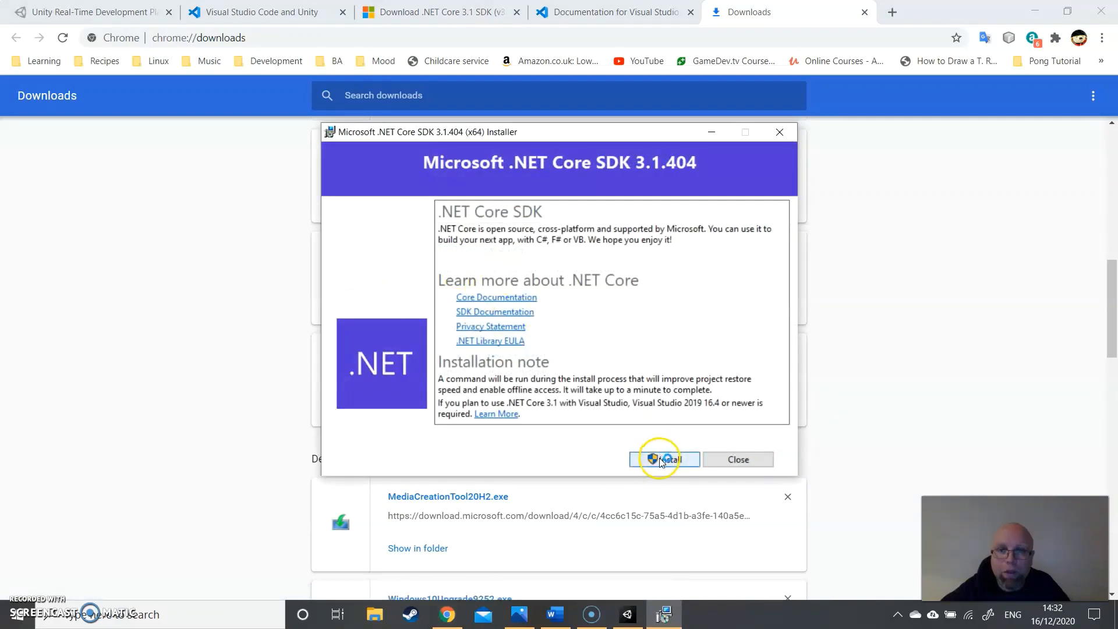
- Install Microsoft .NET Core SDK 3.1.404 (x64) and close its installer when setup finishes
click(661, 460)
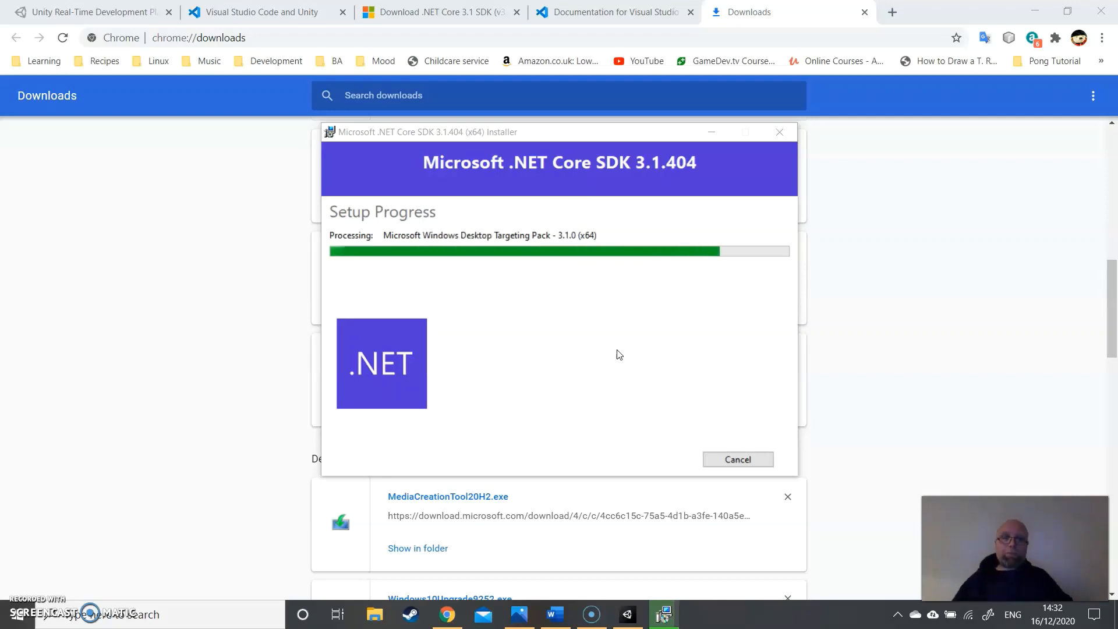
click(659, 314)
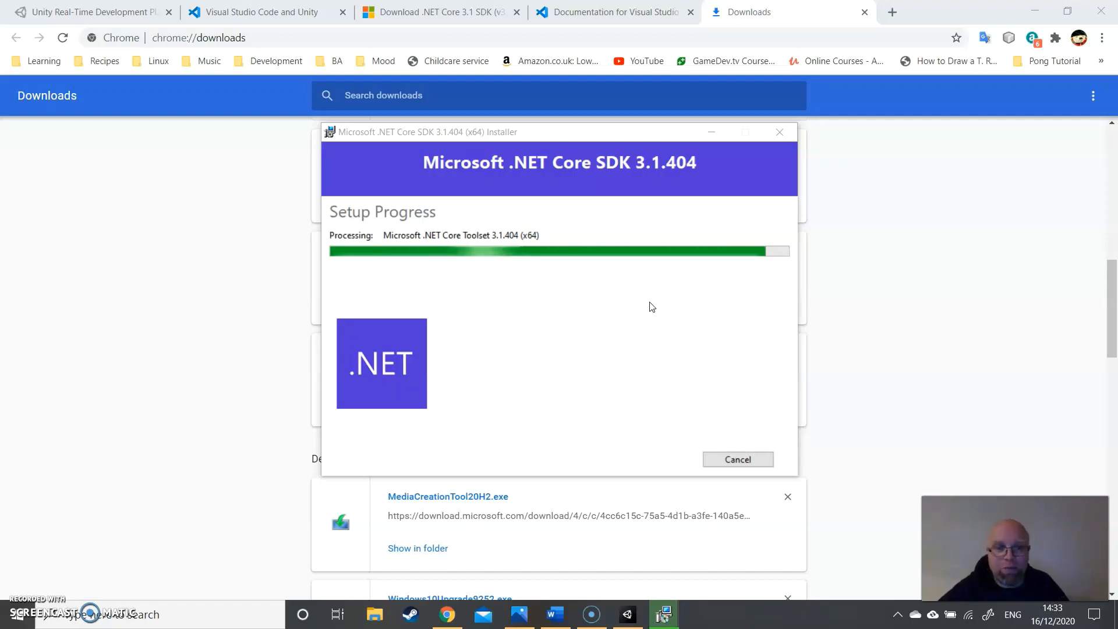
click(655, 302)
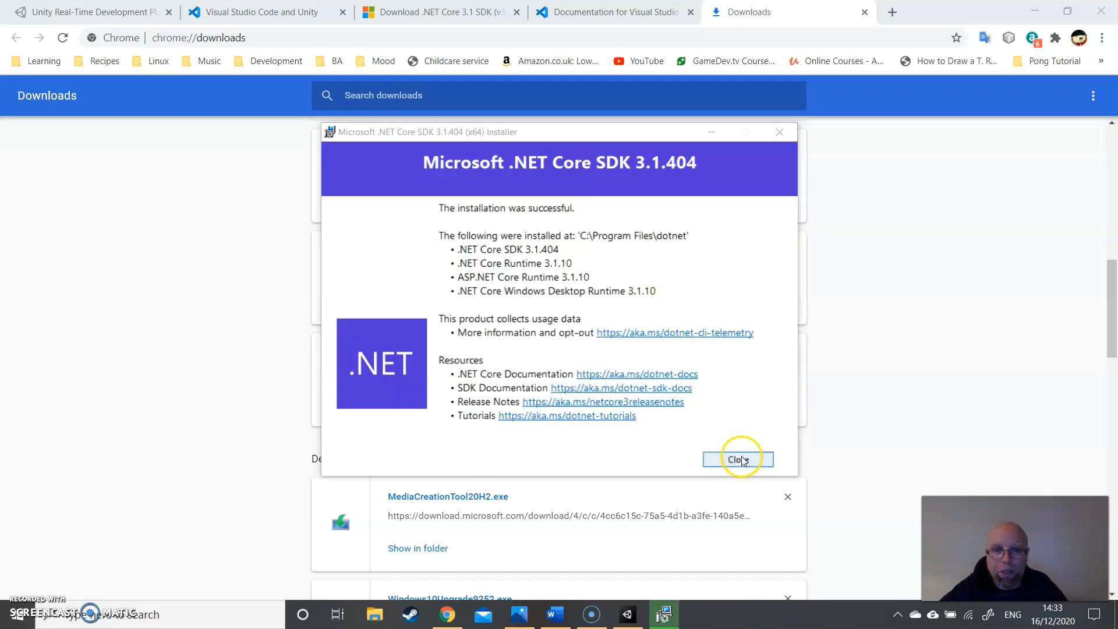
click(737, 460)
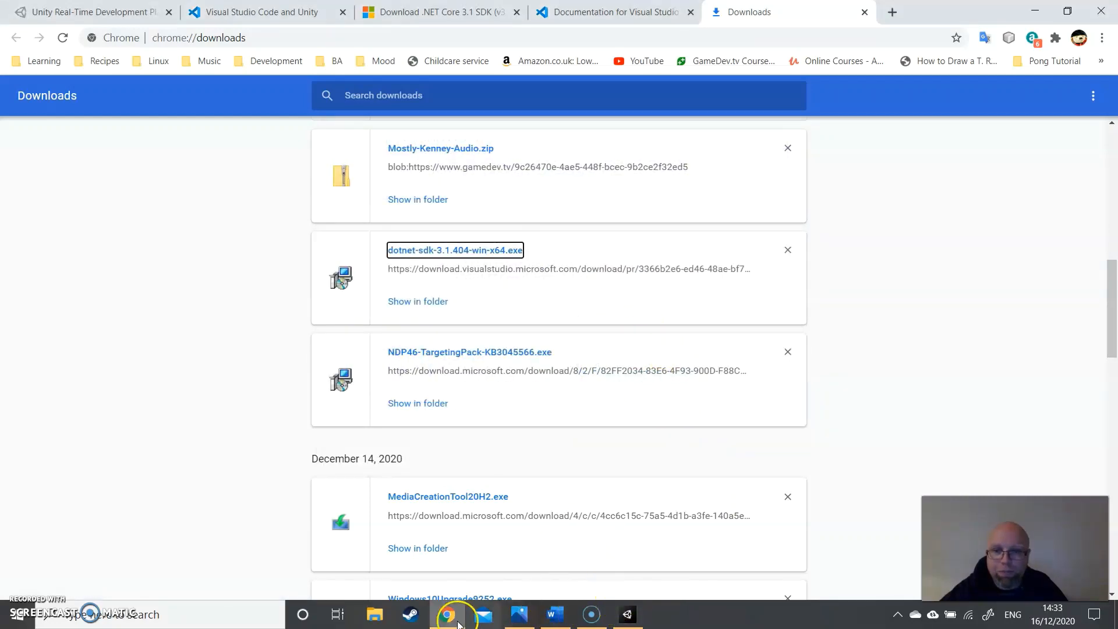
- Review the Visual Studio Code Unity documentation from Prerequisites to Enabling code completion, highlighting the required Visual Studio Code editor package
click(226, 10)
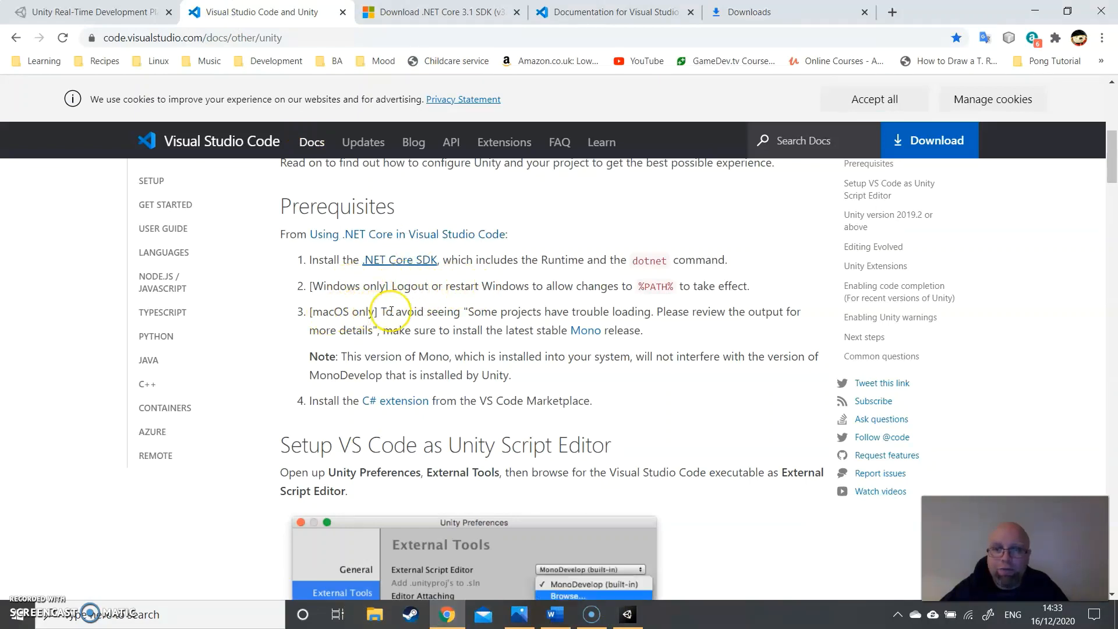
scroll(420, 300, down, 1)
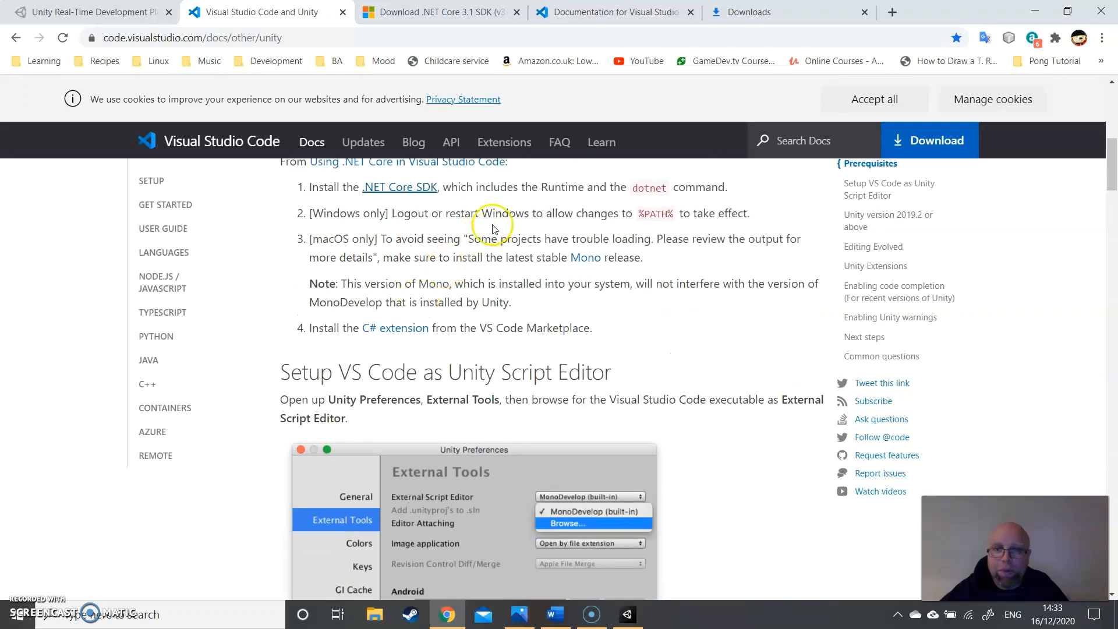
scroll(495, 285, down, 1)
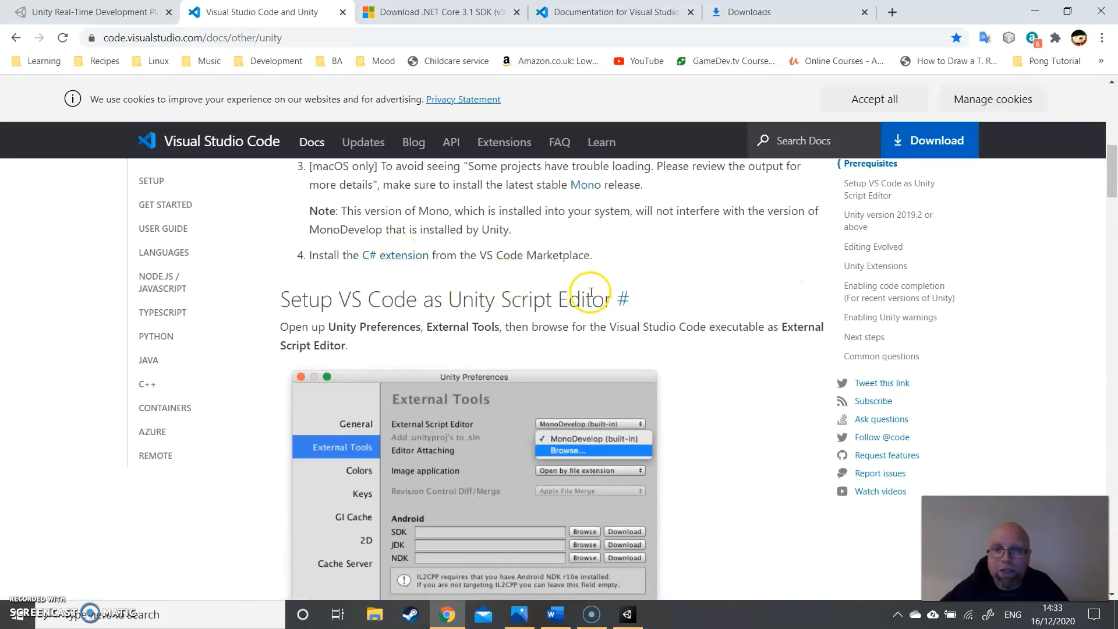
scroll(606, 282, down, 3)
scroll(585, 291, down, 3)
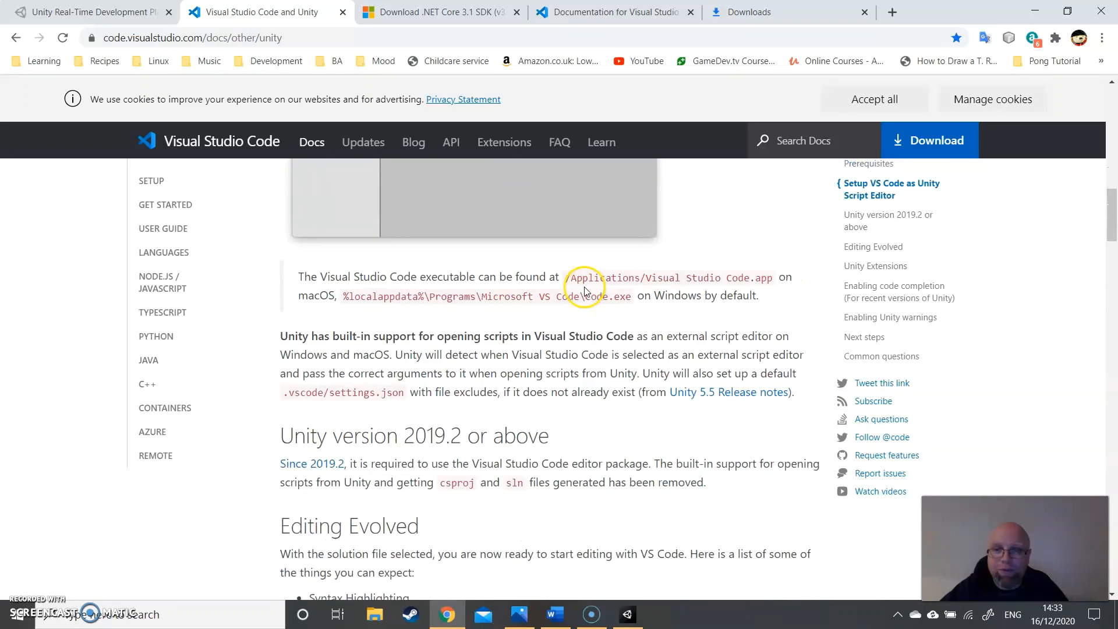
scroll(585, 285, down, 2)
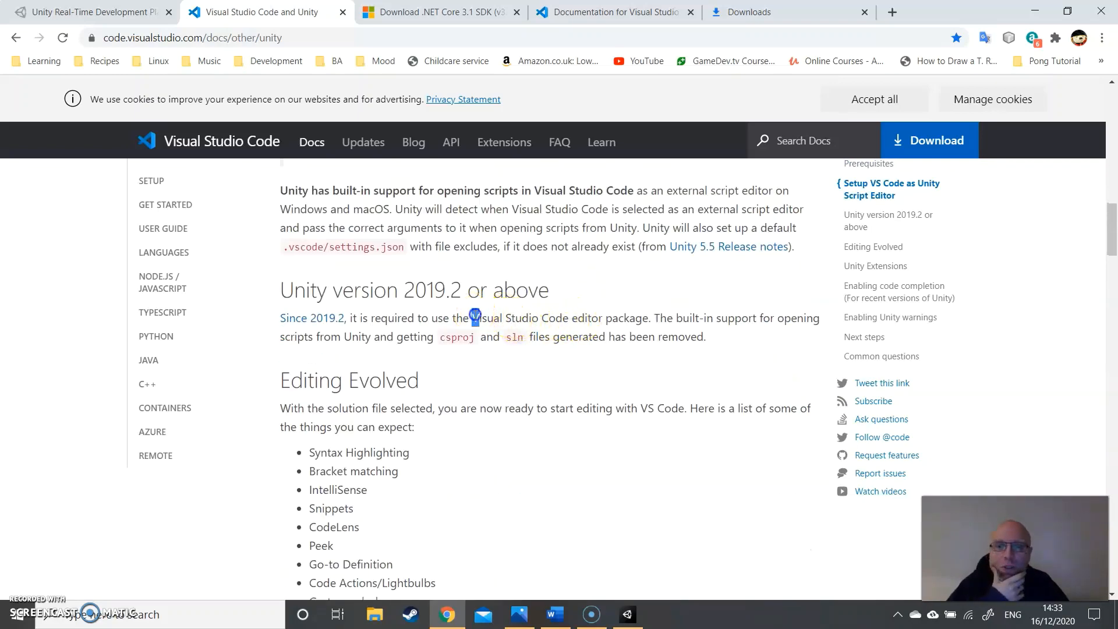
drag(473, 317, 660, 321)
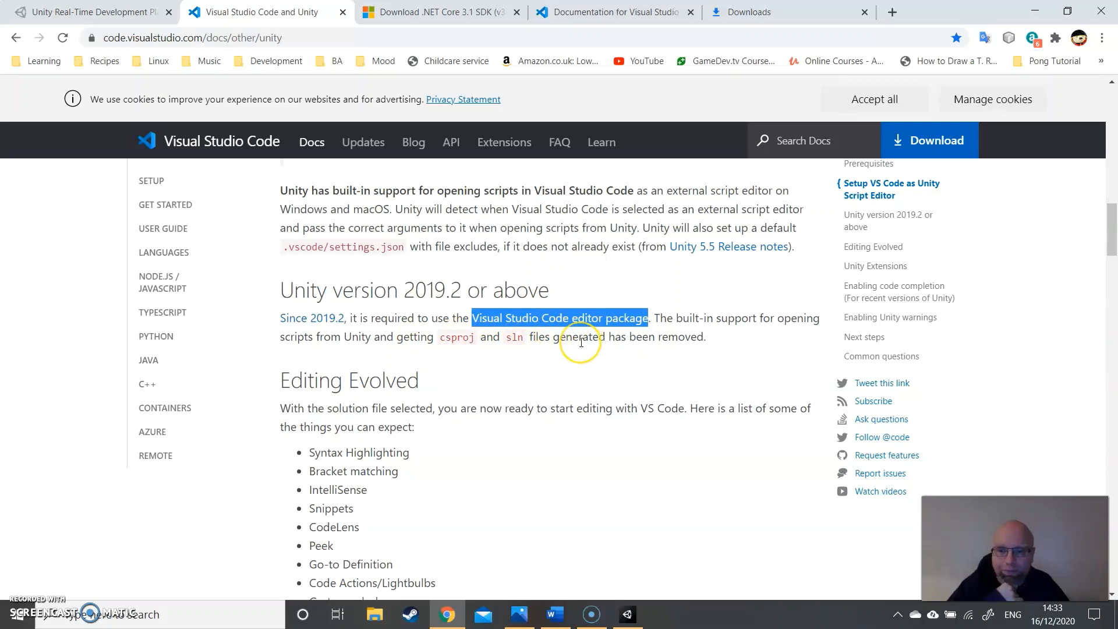
scroll(581, 343, down, 4)
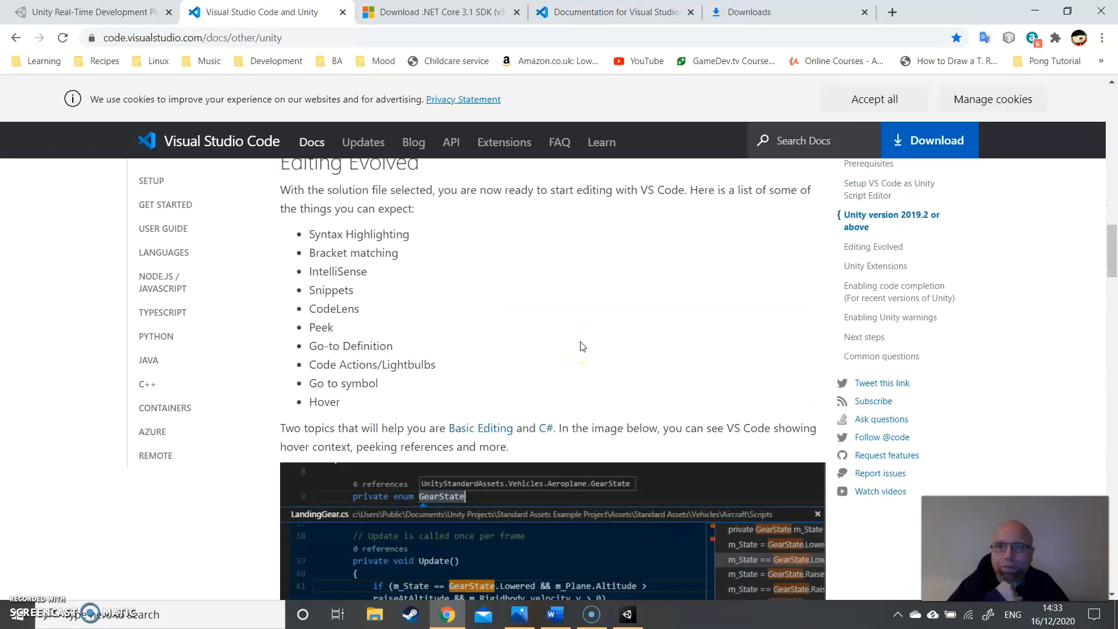
scroll(581, 344, down, 7)
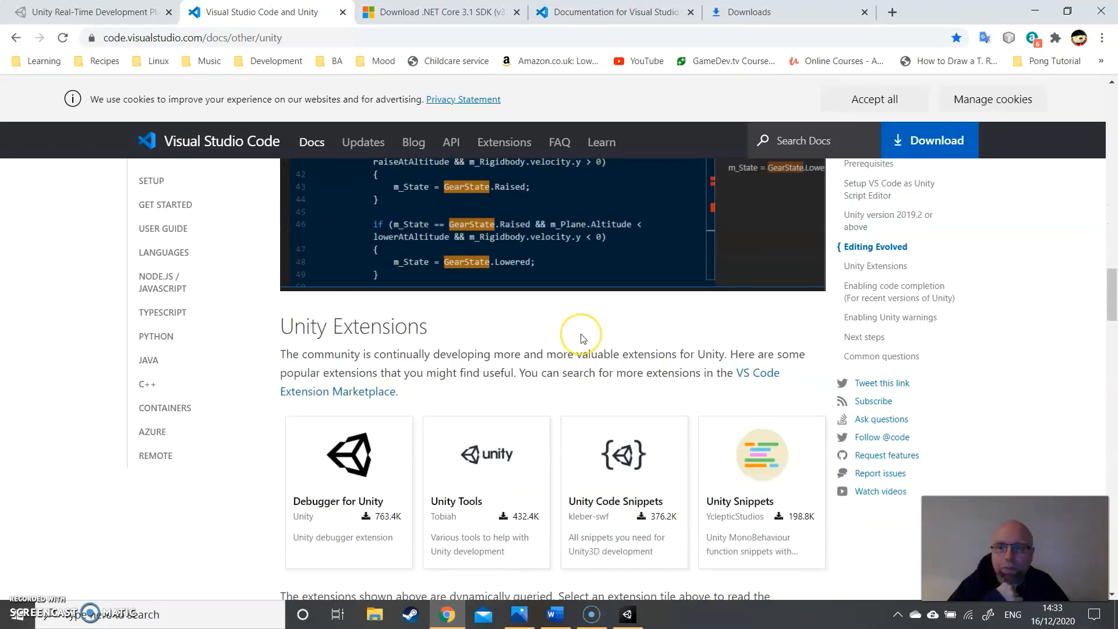
scroll(583, 339, down, 6)
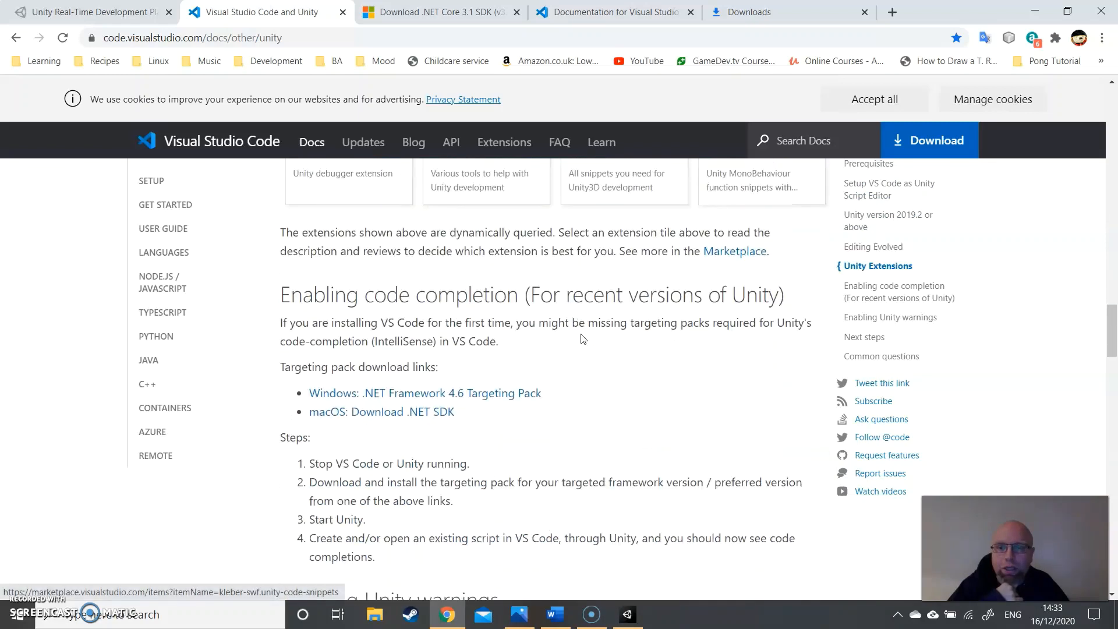
scroll(495, 238, down, 1)
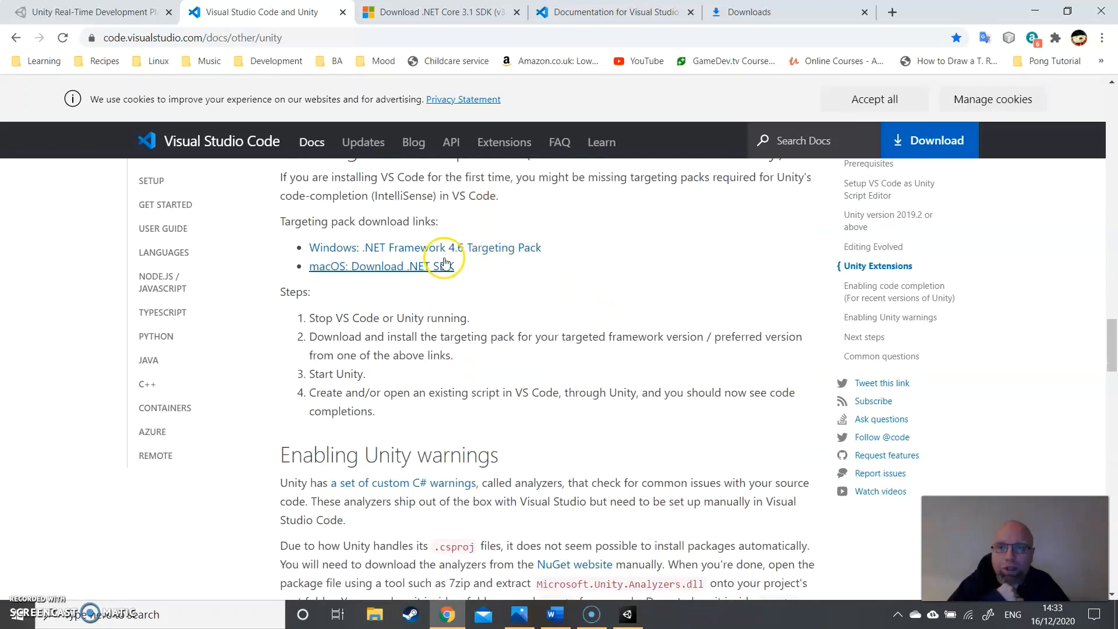
- Request both NDP46-TargetingPack-KB3045566 files from the Windows .NET Framework 4.6 Targeting Pack page, then cancel saving the duplicate
click(421, 251)
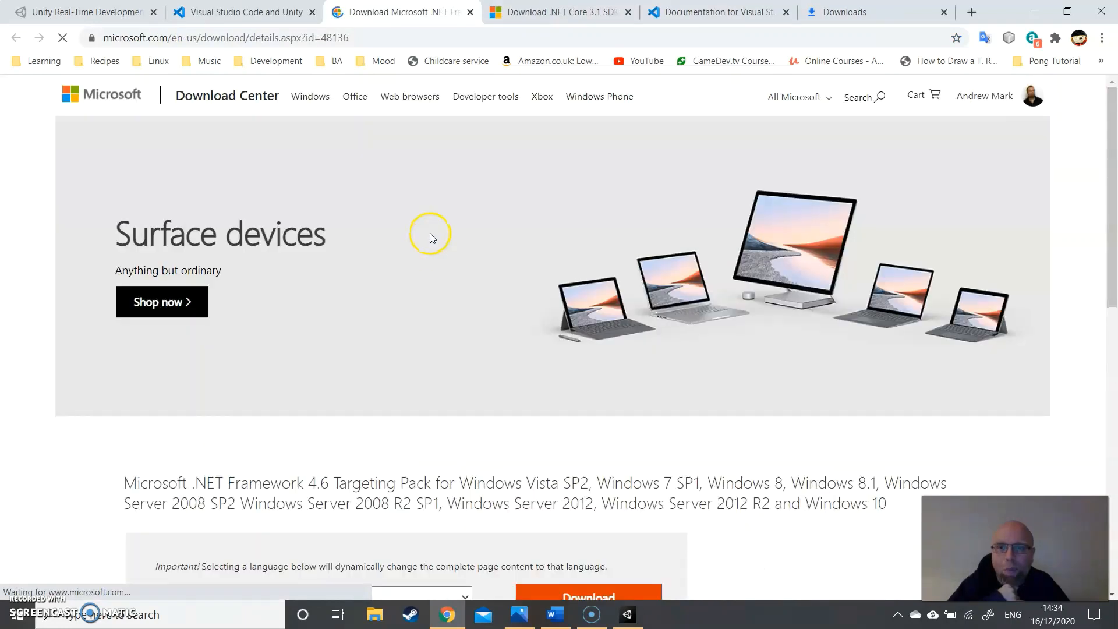
scroll(433, 233, down, 4)
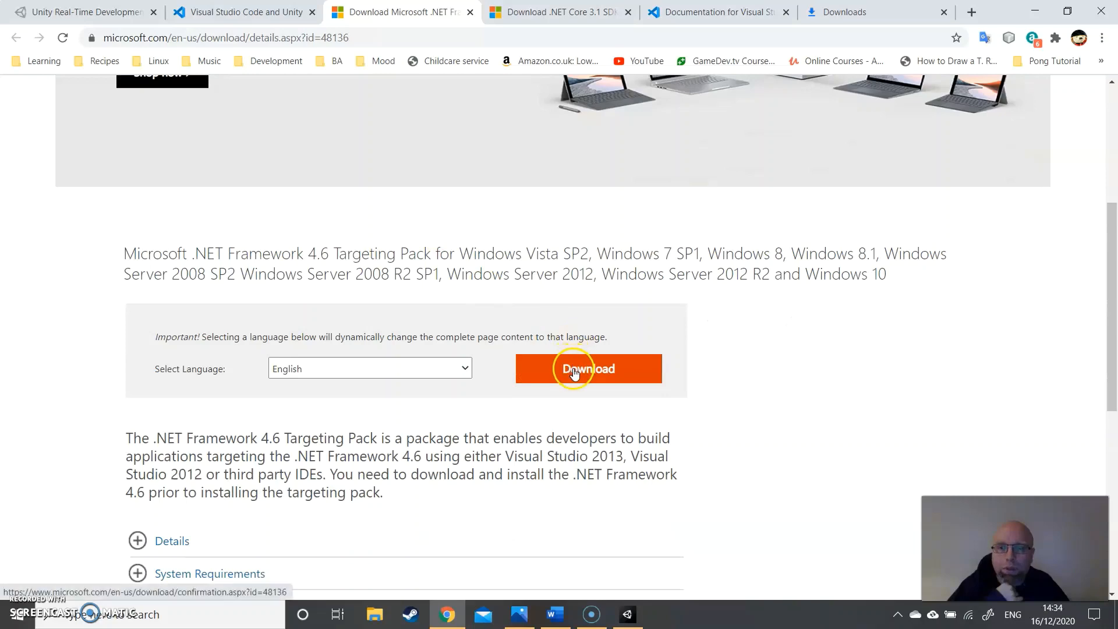
click(574, 374)
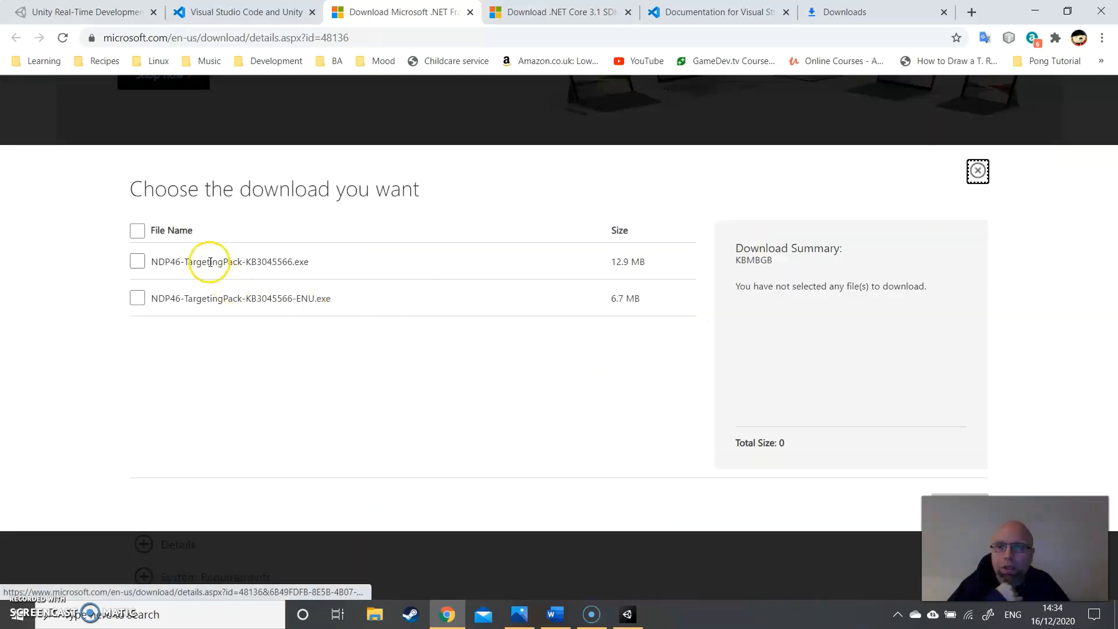
click(139, 262)
click(138, 298)
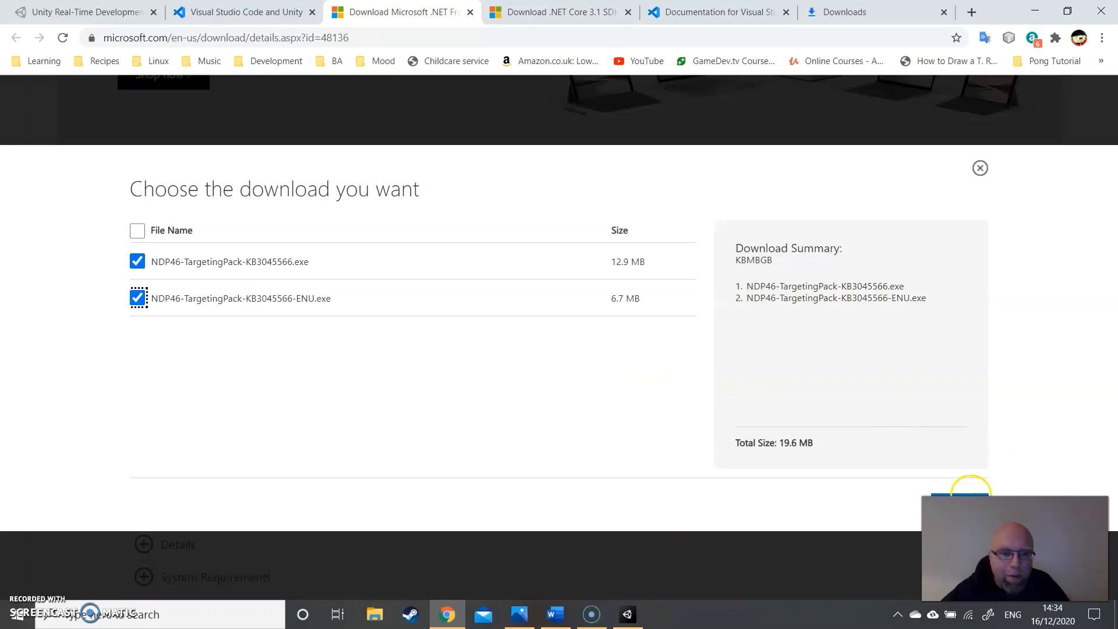
click(971, 495)
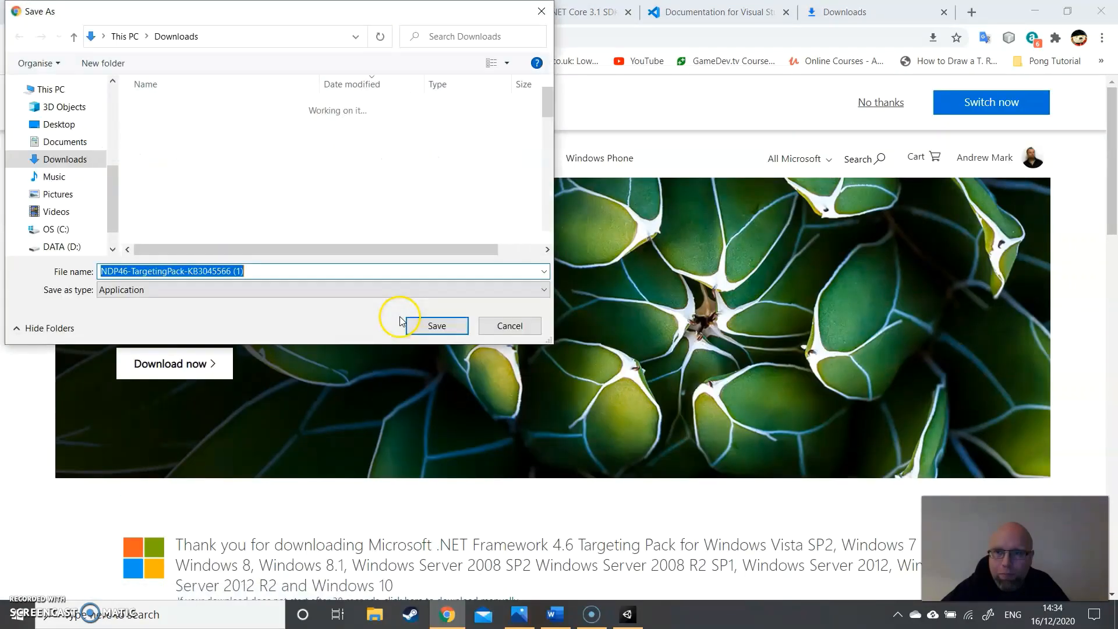
click(508, 325)
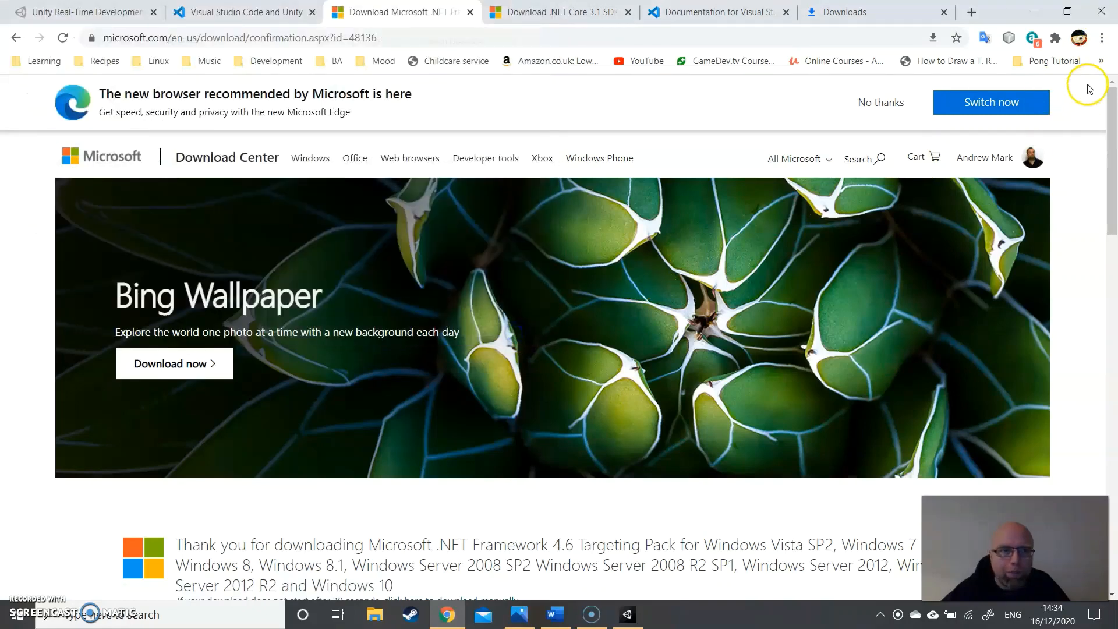
- Install the .NET Framework 4.6 Targeting Pack (ENU) from the browser's download list, accepting the license terms, and close its installer
click(1102, 38)
click(1019, 135)
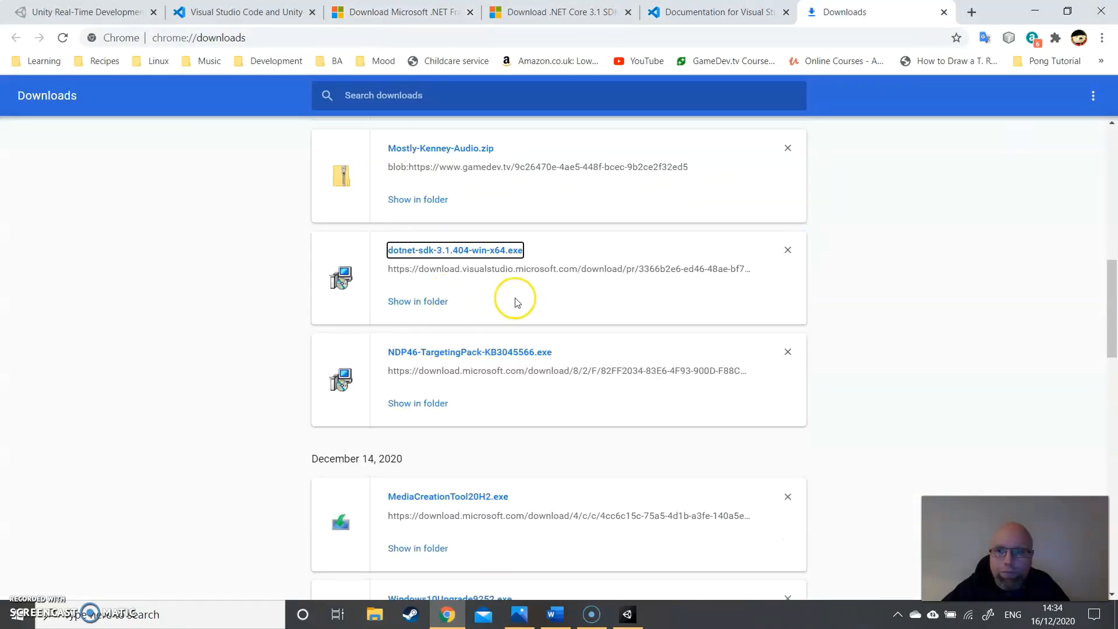
scroll(529, 291, up, 12)
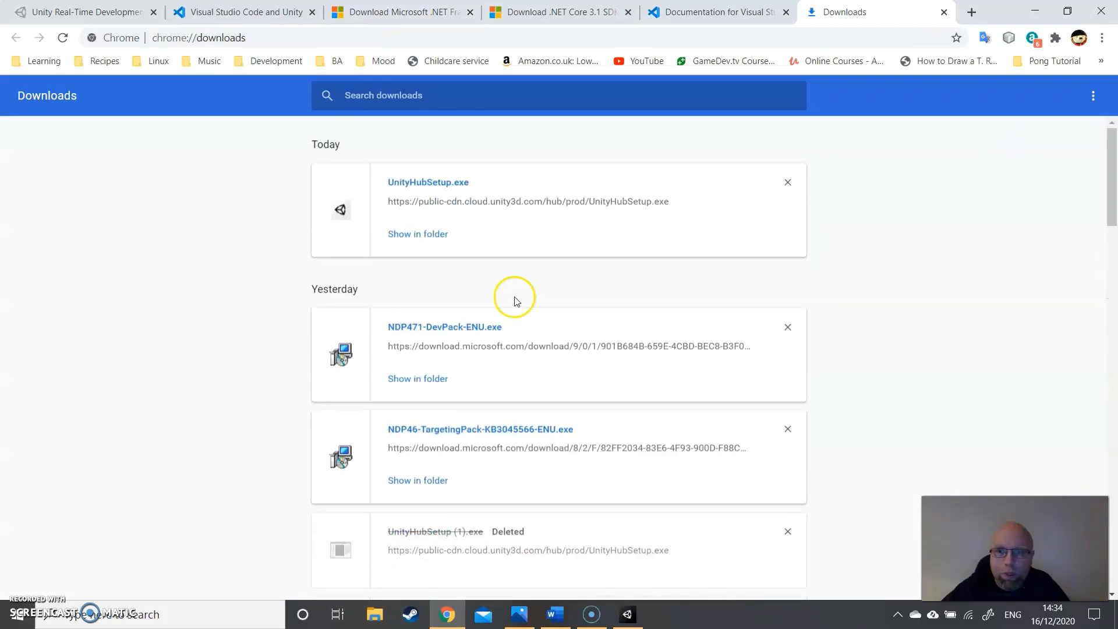
scroll(514, 301, down, 1)
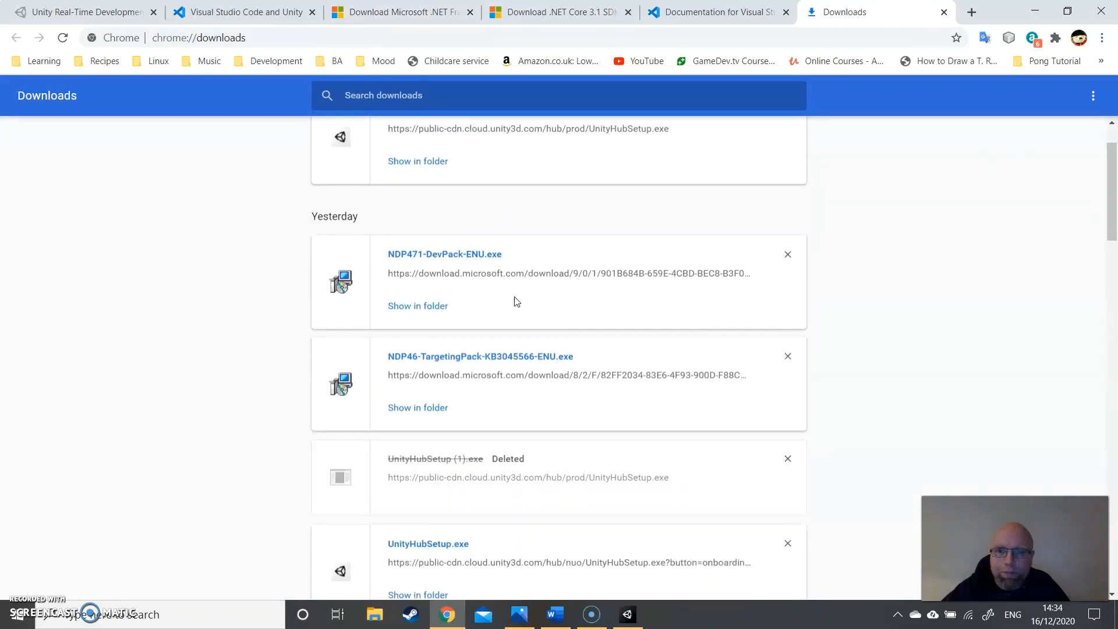
click(491, 363)
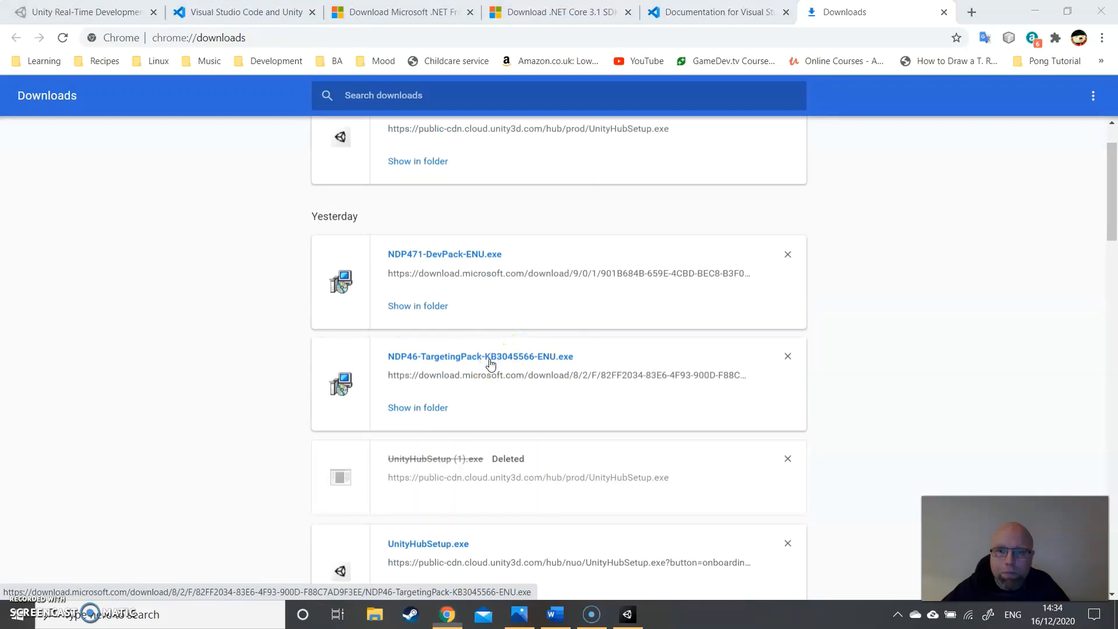
click(413, 404)
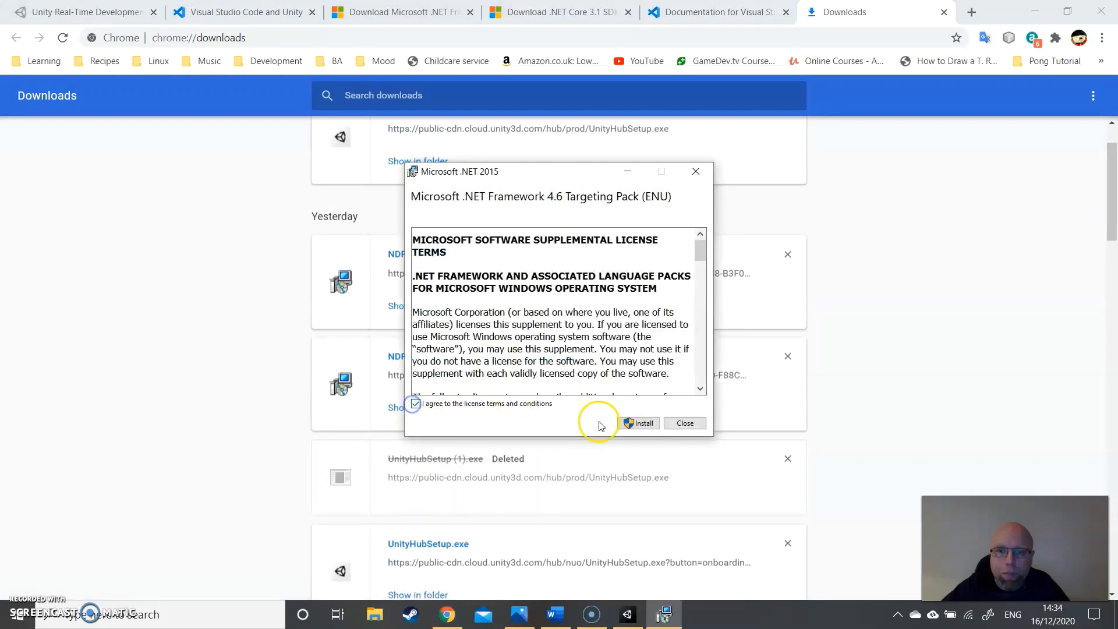
click(629, 423)
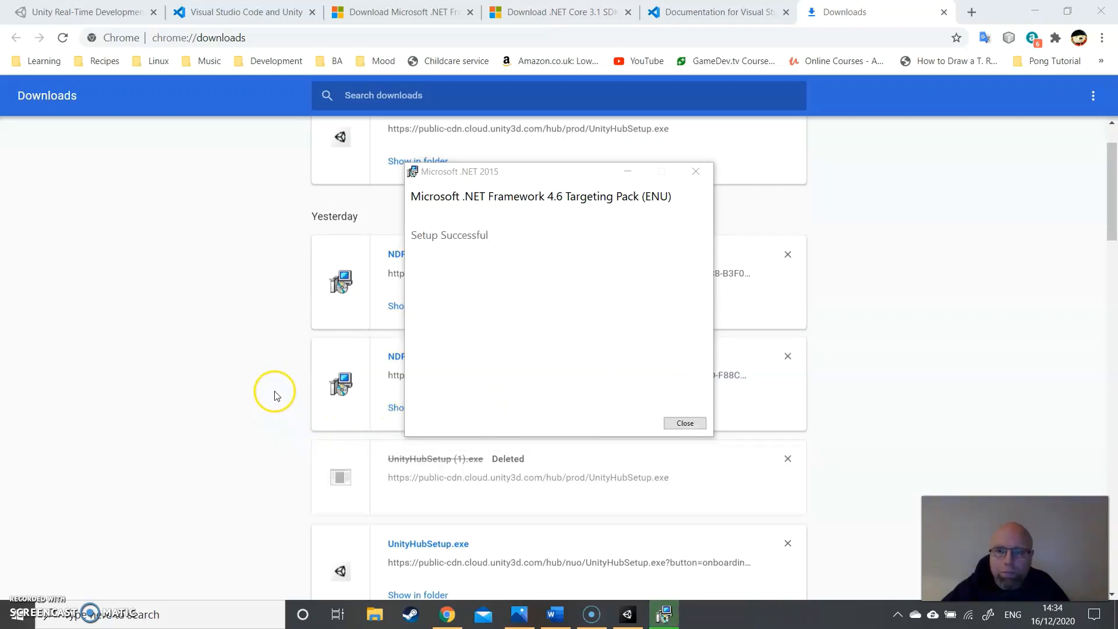
click(685, 423)
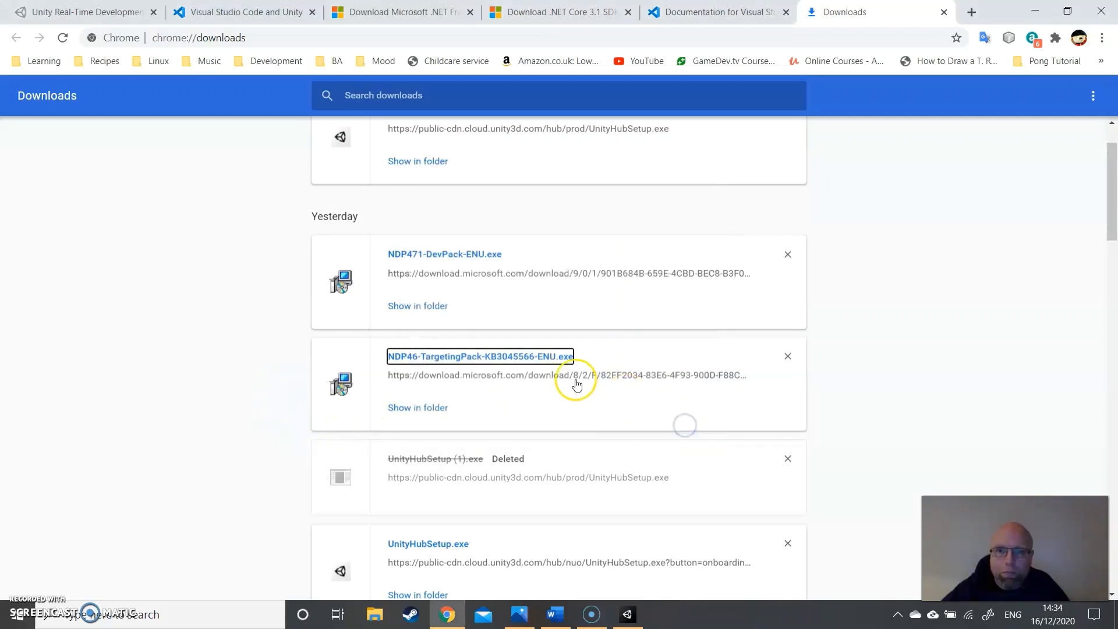
- Install the .NET Framework 4.6 Targeting Pack from the downloaded NDP46-TargetingPack-KB3045566.exe, accepting the license terms, and close its installer
scroll(577, 385, up, 1)
scroll(577, 385, down, 5)
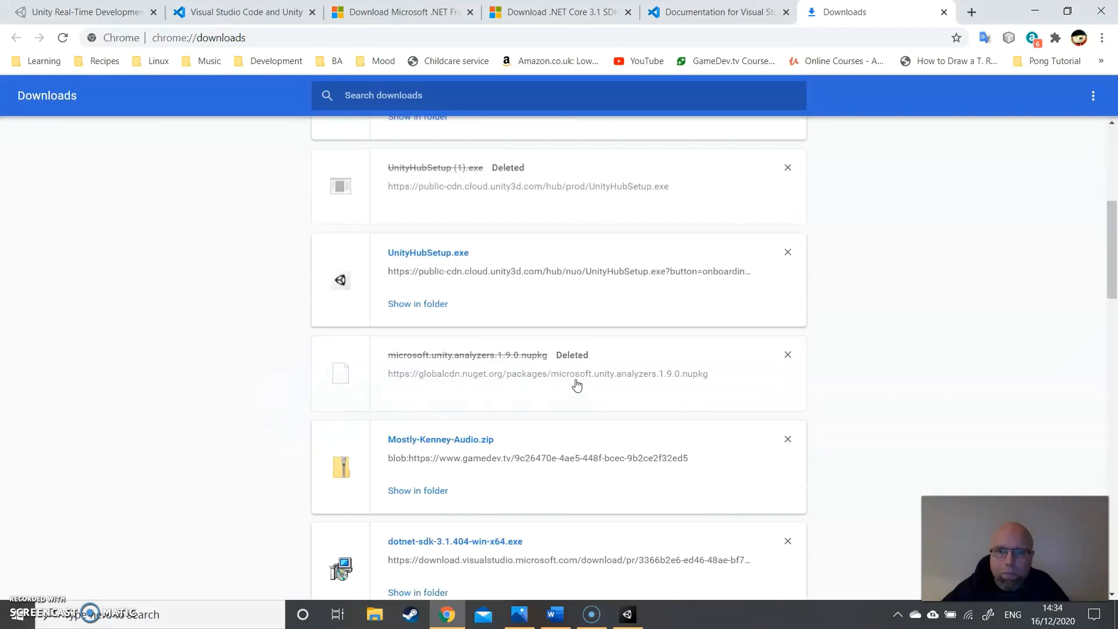
scroll(576, 384, down, 4)
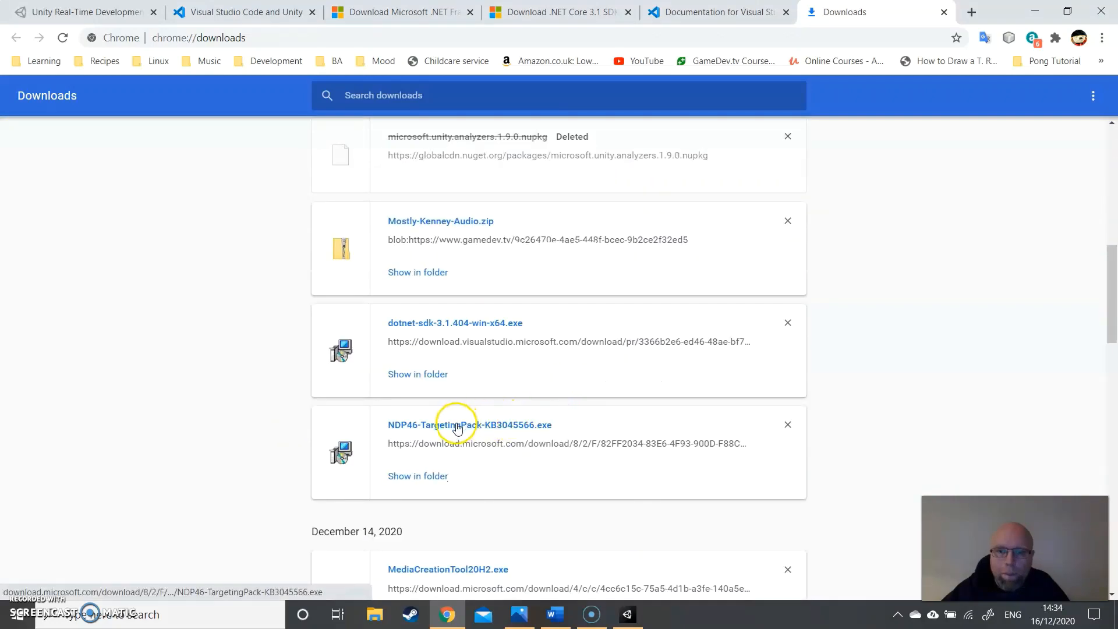
click(457, 426)
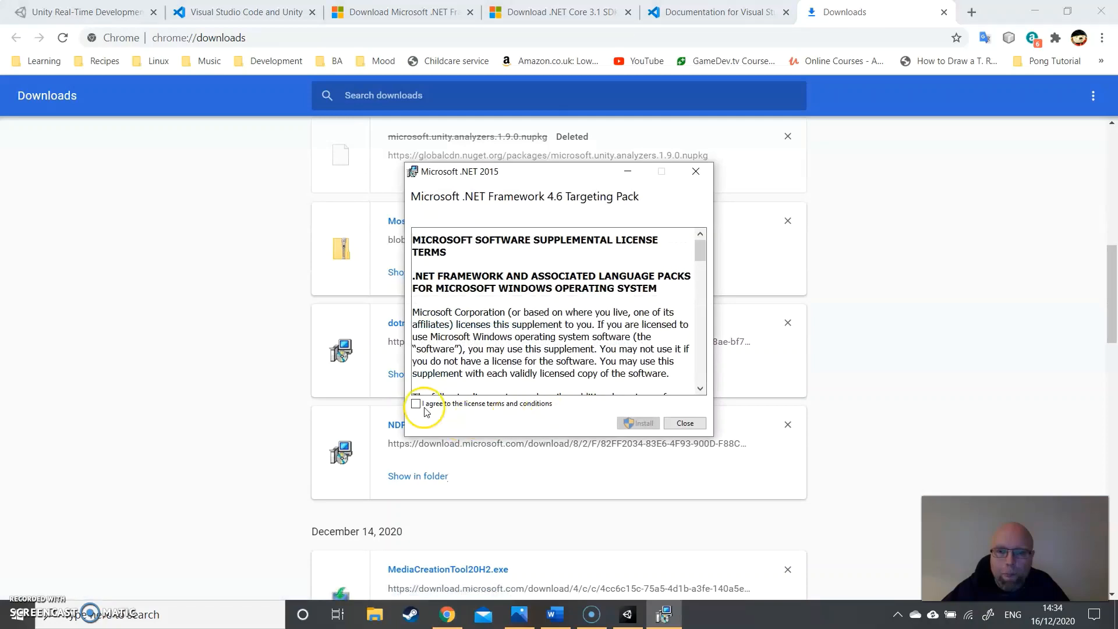
click(416, 404)
drag(700, 254, 698, 379)
click(641, 423)
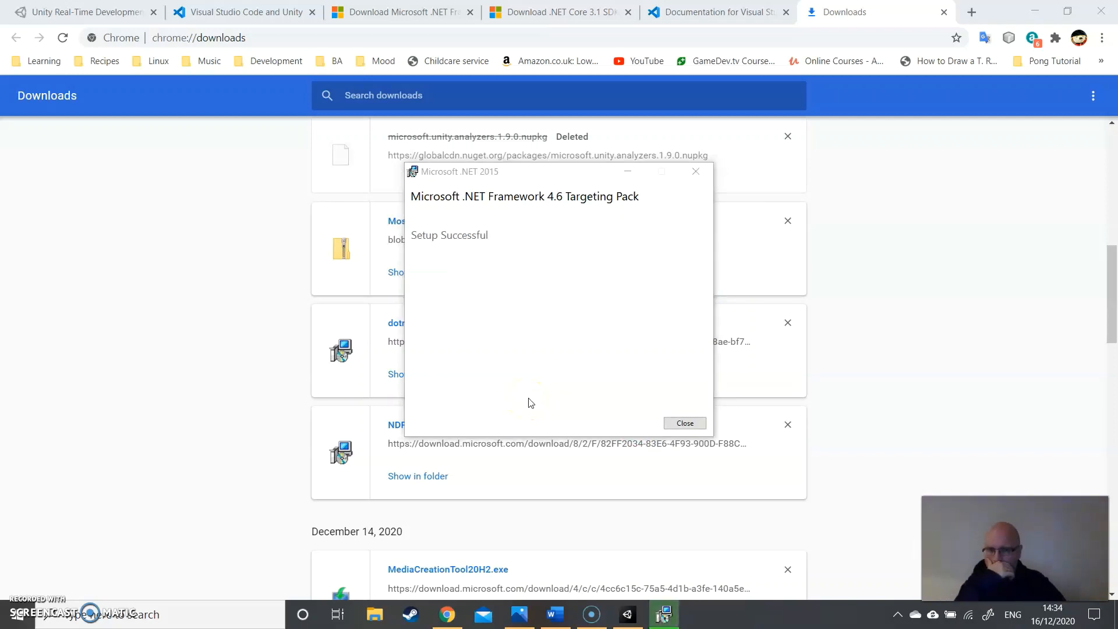
click(683, 421)
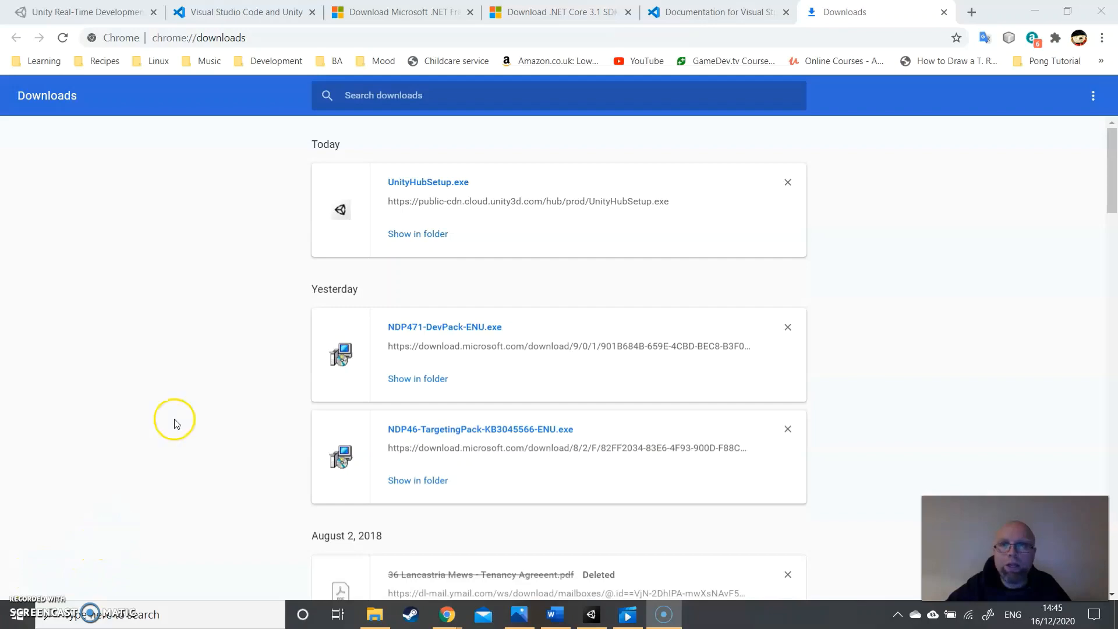
- Open the NuGet website page linked in the Enabling Unity warnings section of the Visual Studio Code Unity documentation
click(243, 17)
scroll(483, 288, up, 1)
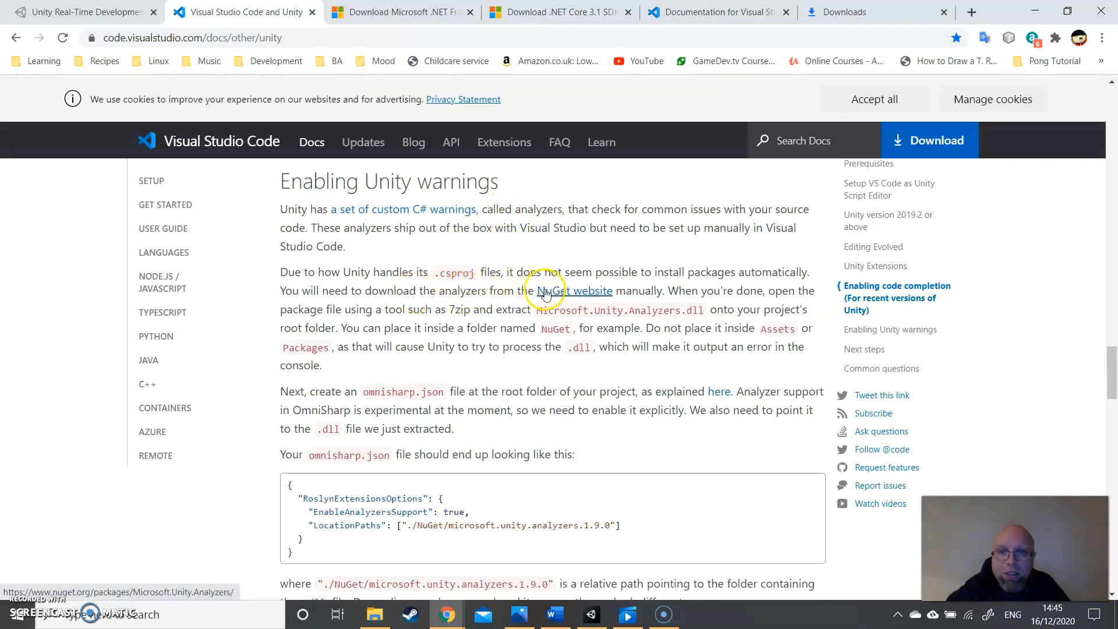
click(576, 292)
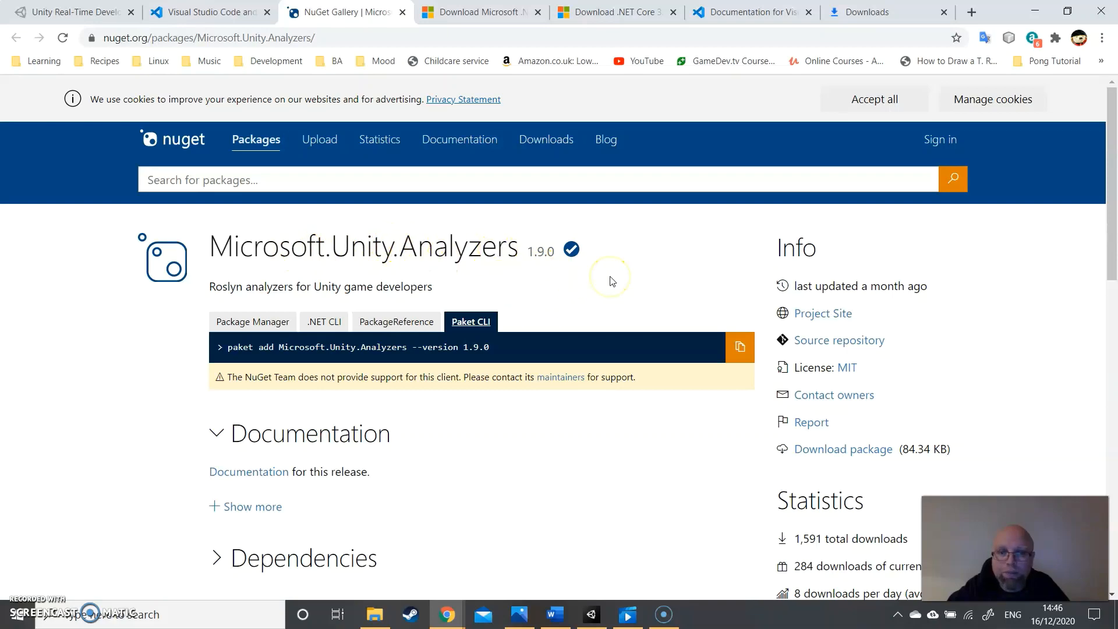
- Download the Microsoft.Unity.Analyzers 1.9.0 package and save it to Downloads as a NUPKG file
scroll(612, 282, down, 5)
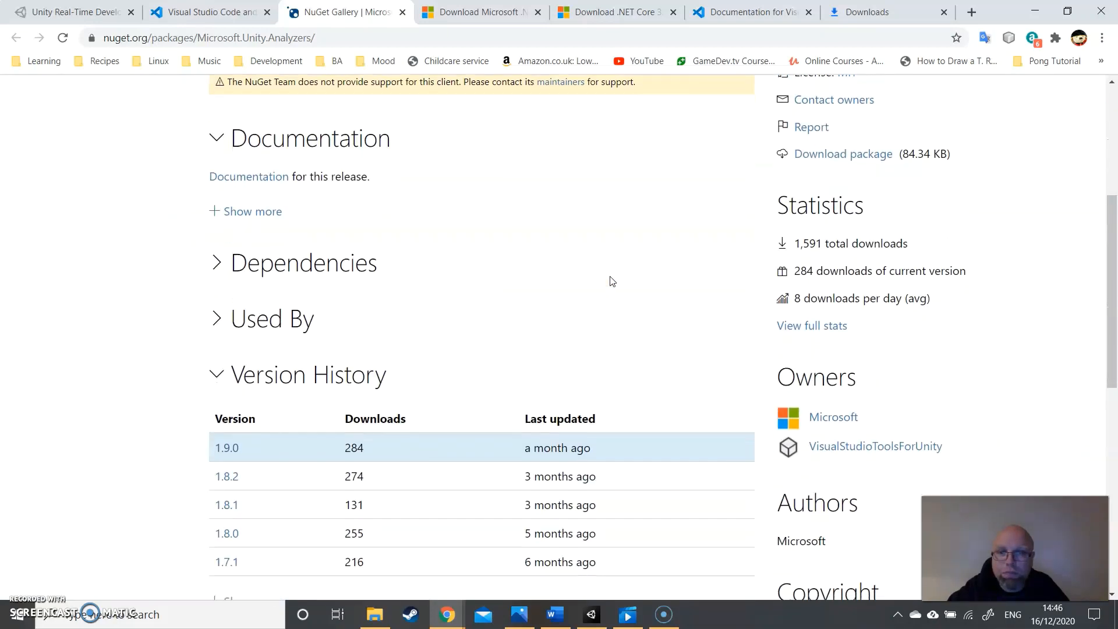
scroll(611, 281, down, 2)
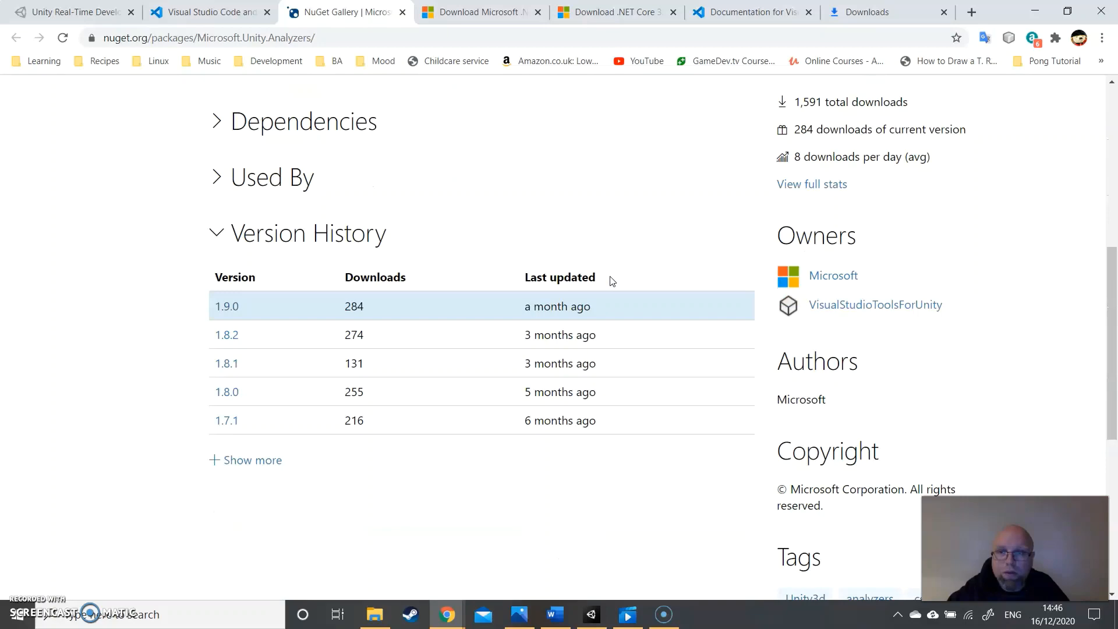
scroll(611, 282, down, 5)
scroll(612, 282, up, 6)
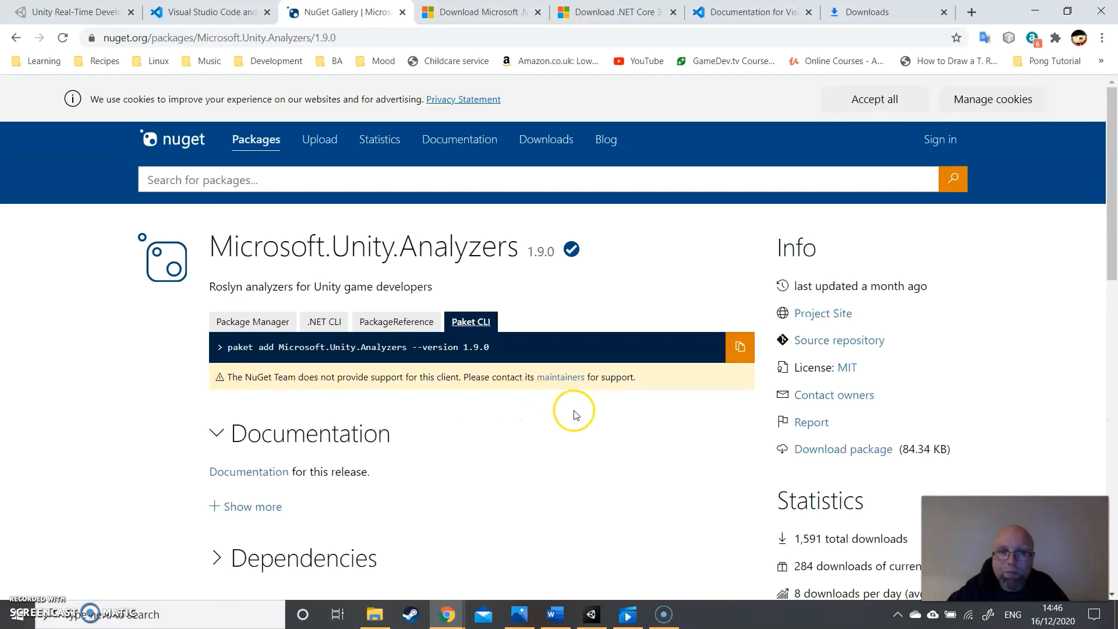
scroll(678, 386, down, 6)
scroll(688, 373, up, 2)
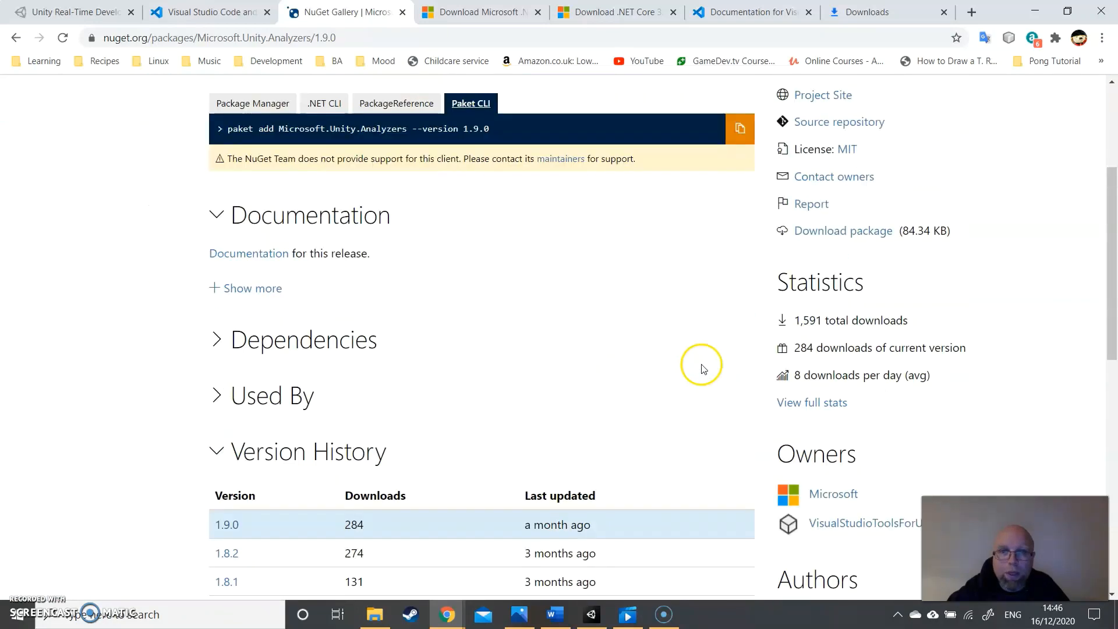
click(846, 232)
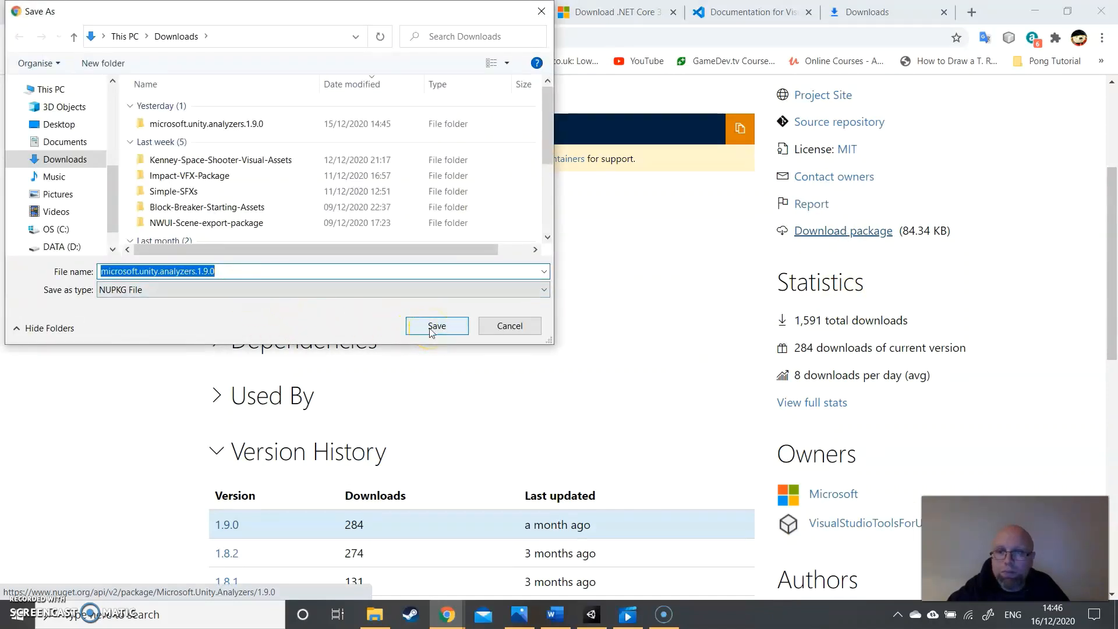
click(543, 290)
click(543, 290)
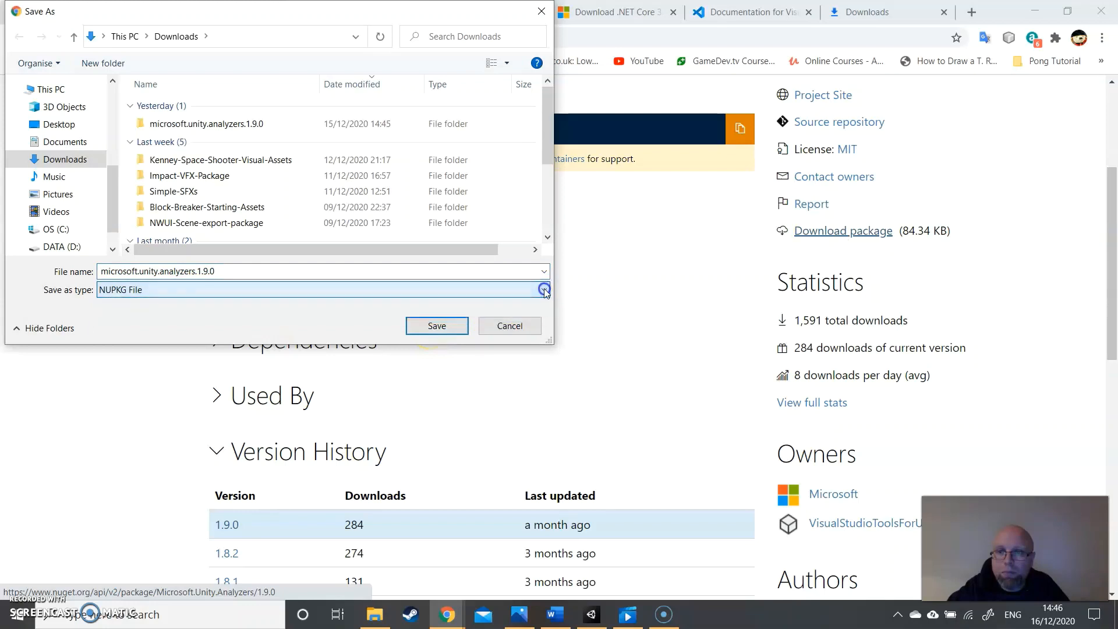
click(447, 324)
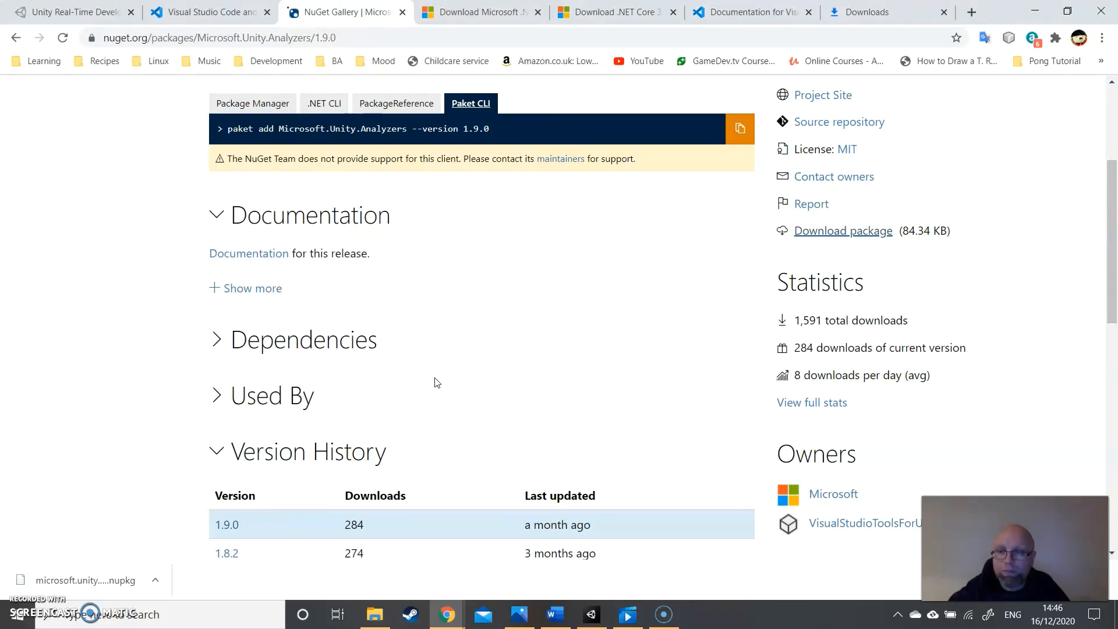
- Locate the downloaded microsoft.unity.analyzers.1.9.0.nupkg in its folder and extract its contents there with 7-Zip
click(154, 581)
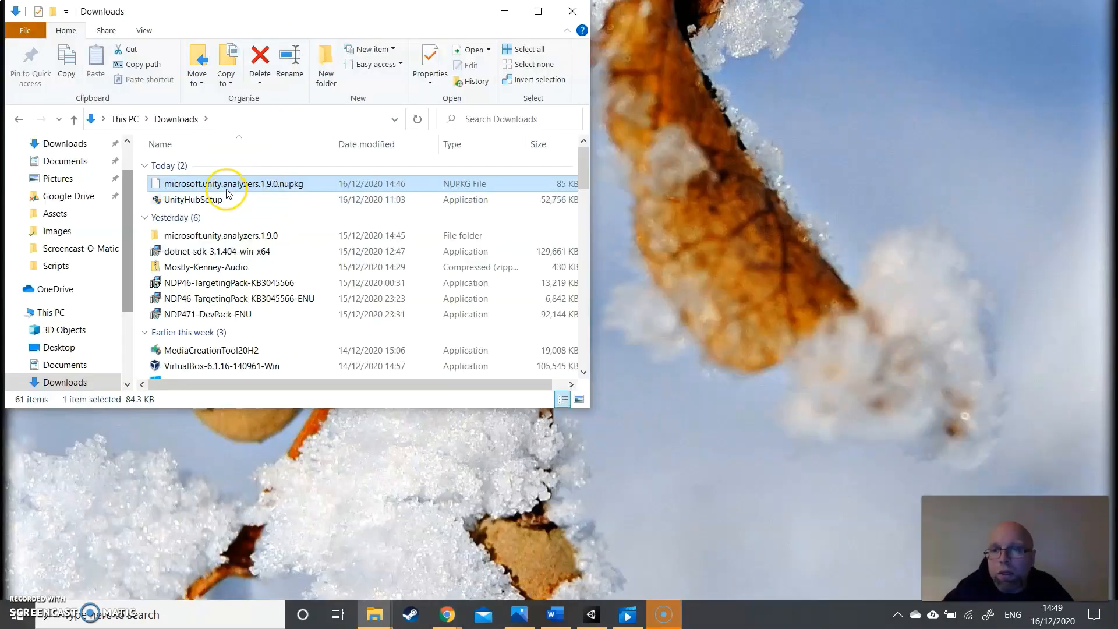
right_click(227, 186)
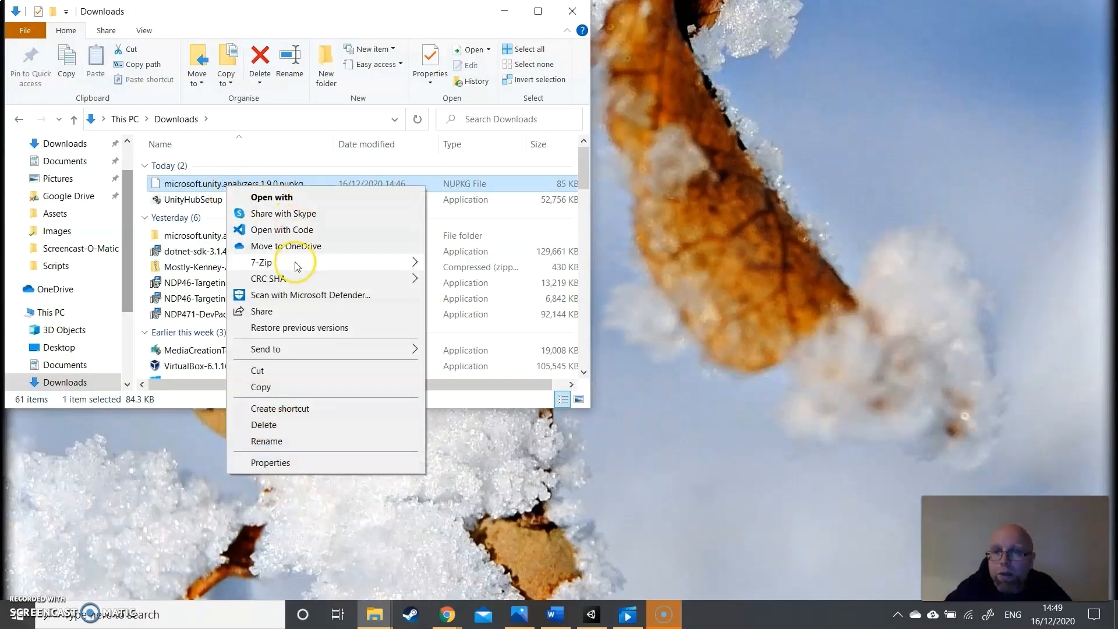
mouse_move(296, 268)
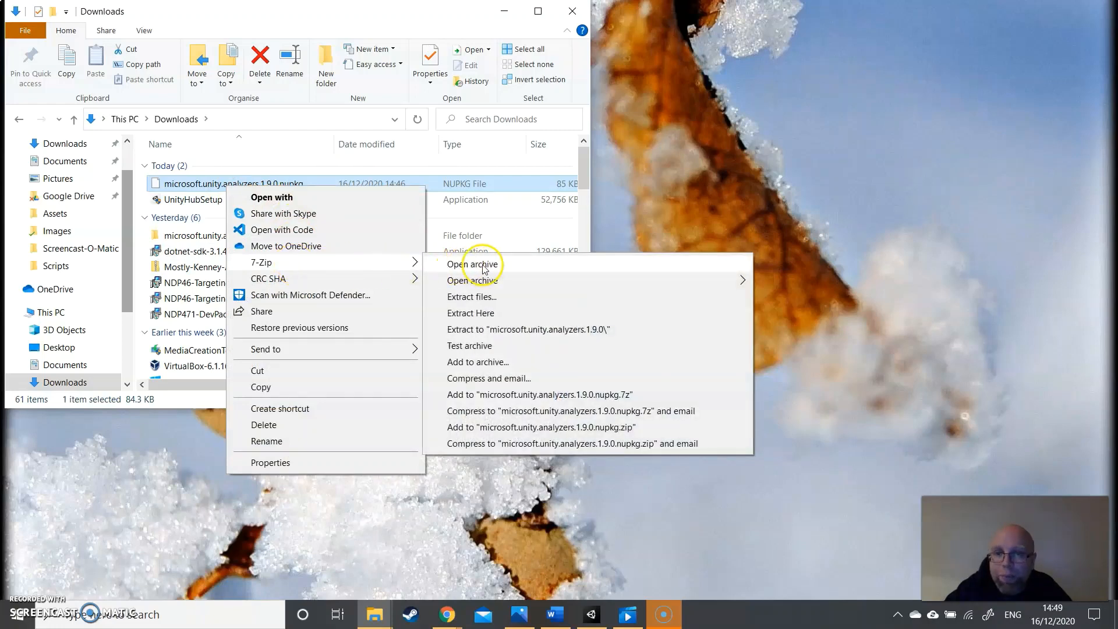
click(482, 315)
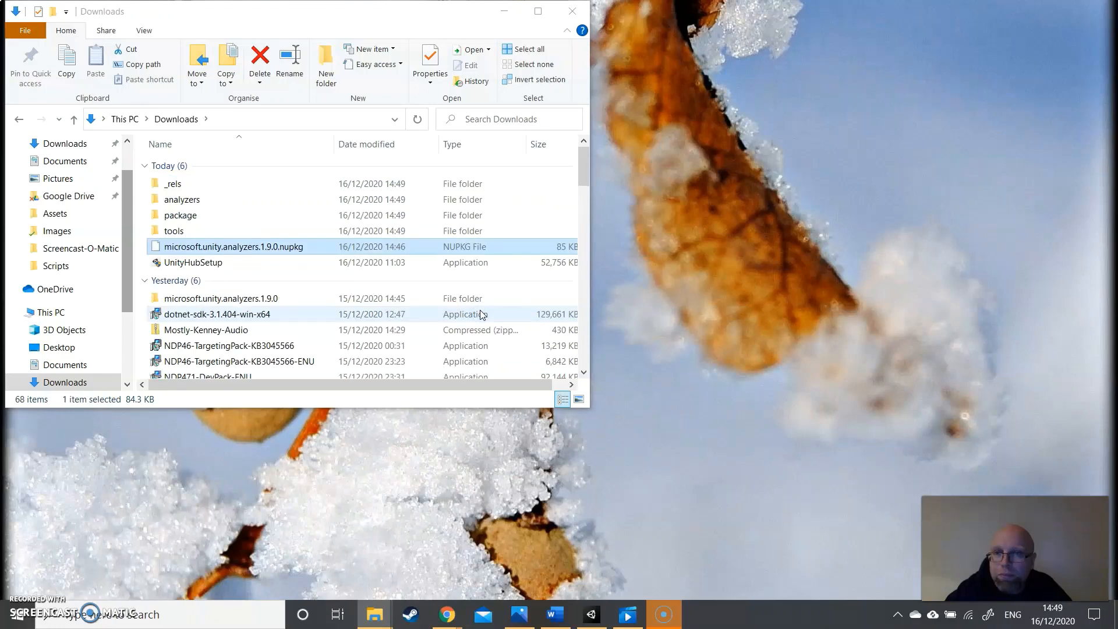
- Copy Microsoft.Unity.Analyzers.dll from the extracted analyzers\dotnet\cs folder to the desktop, and minimize the folder window
double_click(199, 201)
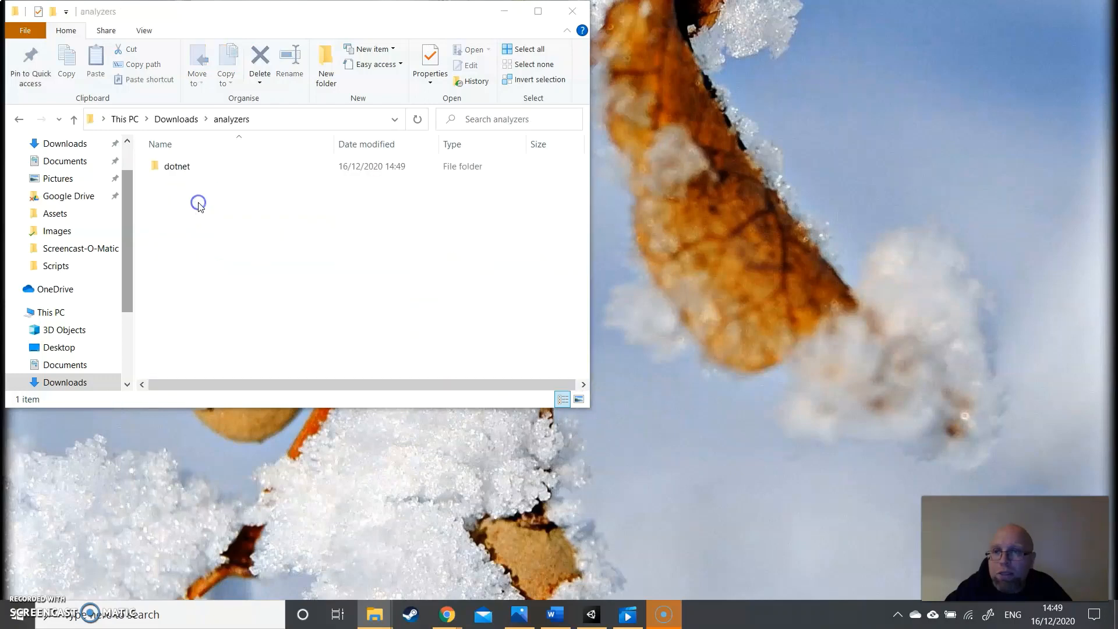
click(182, 165)
double_click(183, 166)
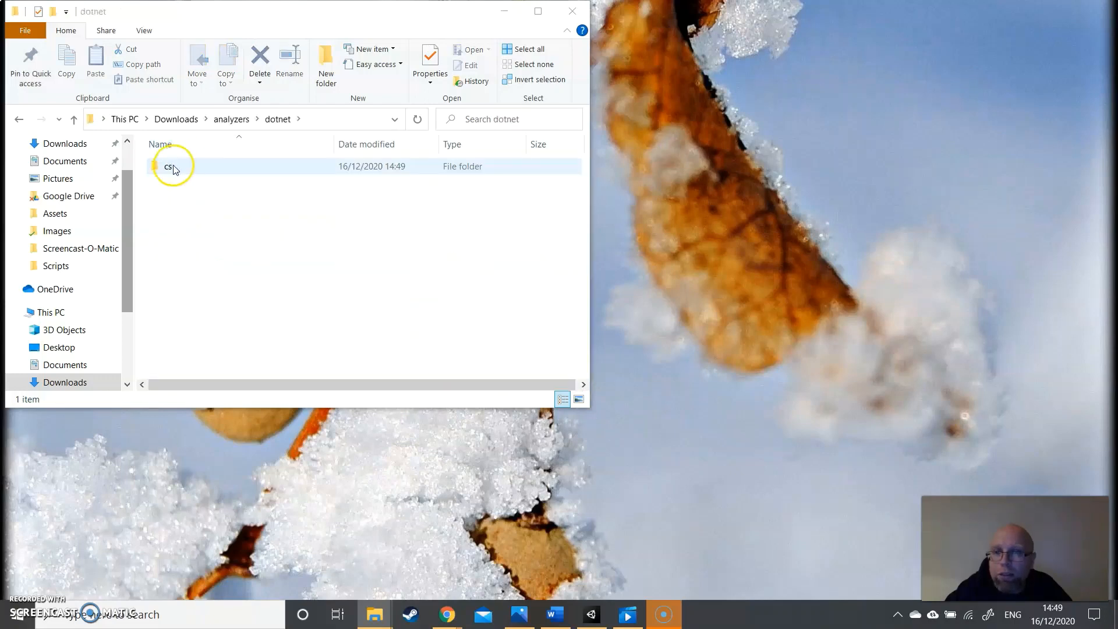
double_click(173, 168)
click(182, 168)
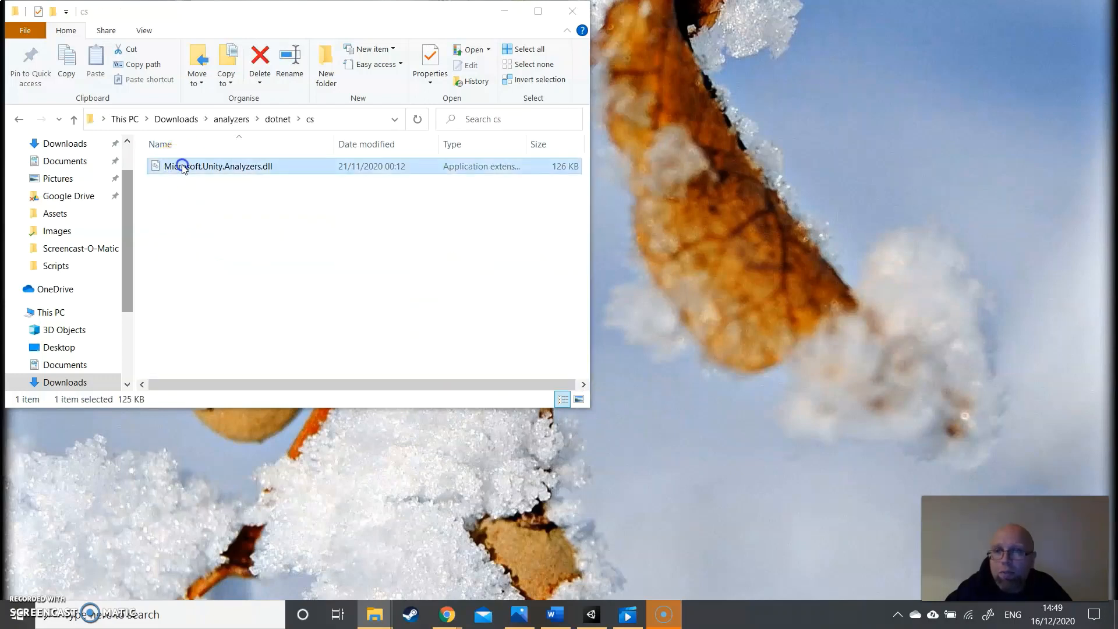
right_click(182, 168)
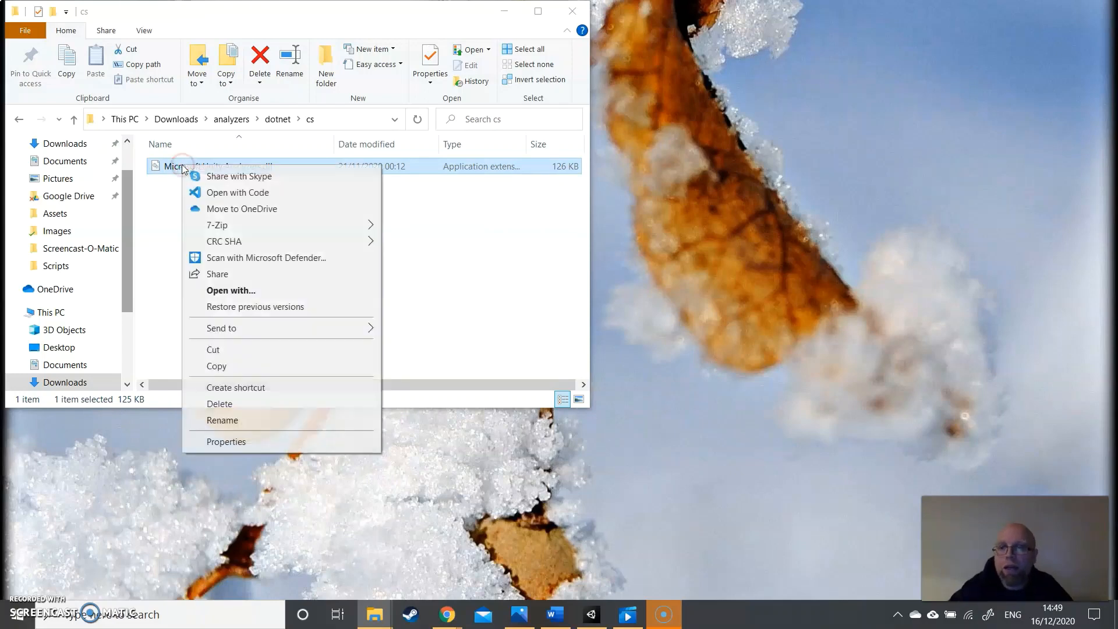
click(236, 366)
right_click(723, 197)
click(798, 260)
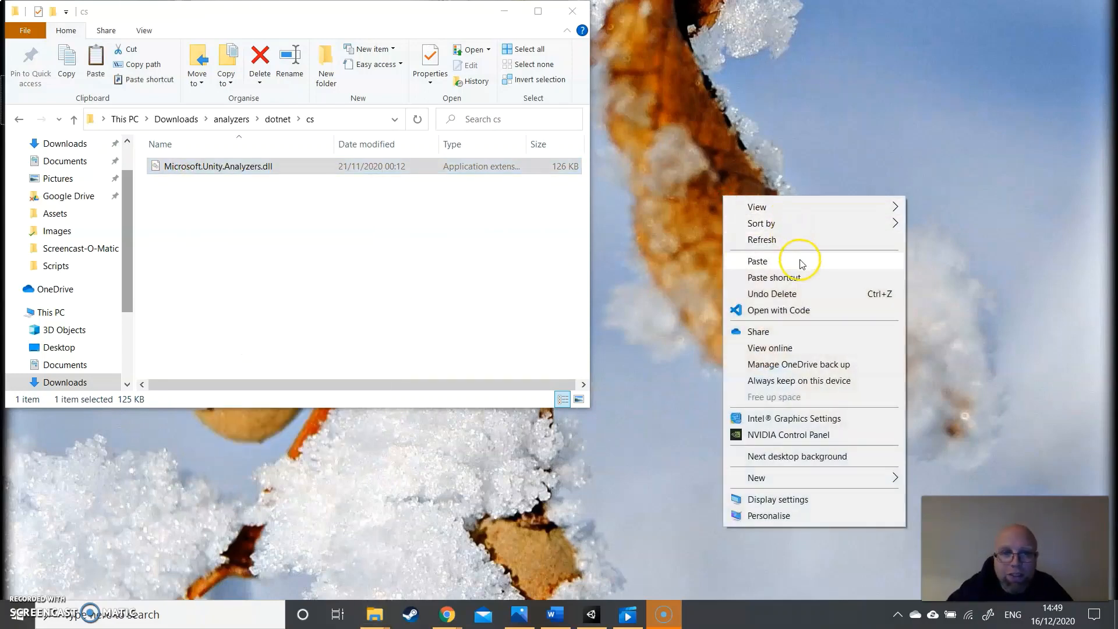
click(506, 23)
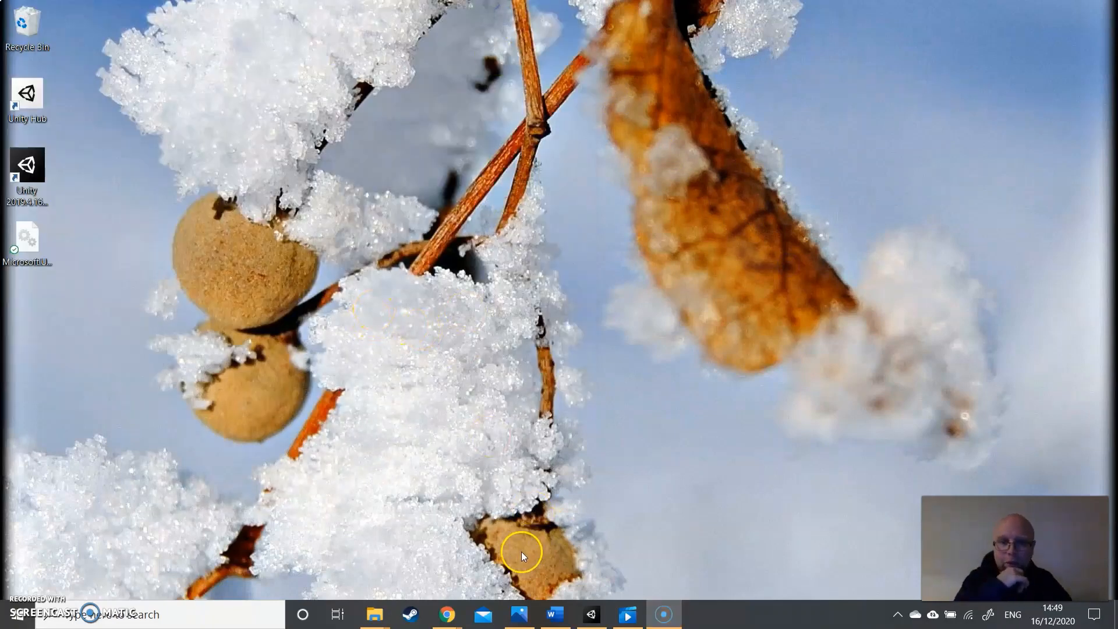
- Close the blank New Tab browser window and return to the Chrome window with the NuGet page
click(453, 615)
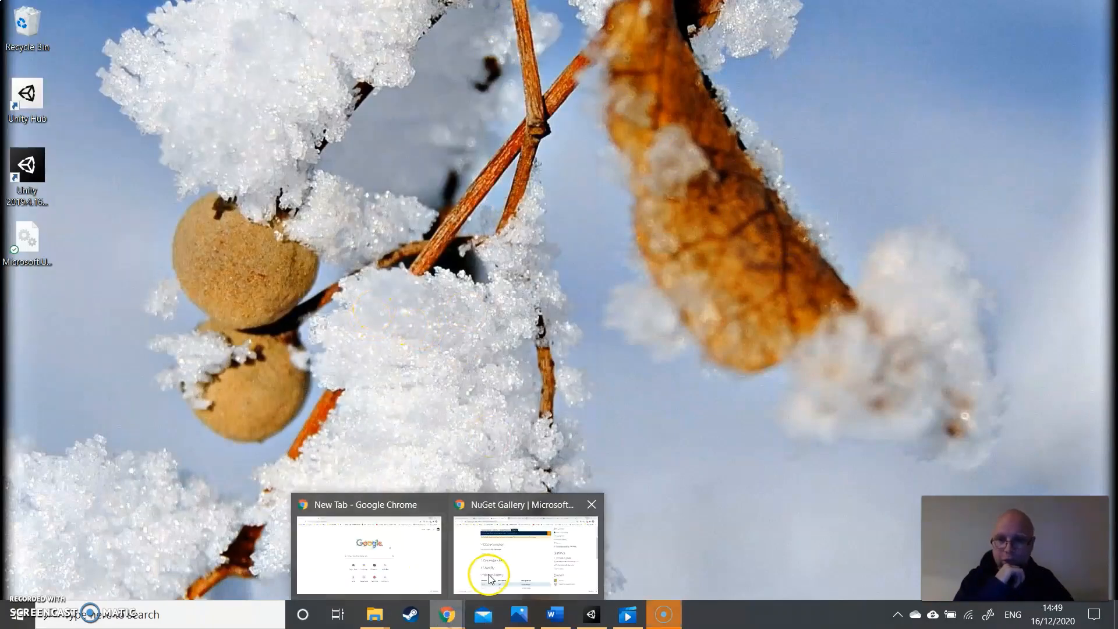
click(413, 570)
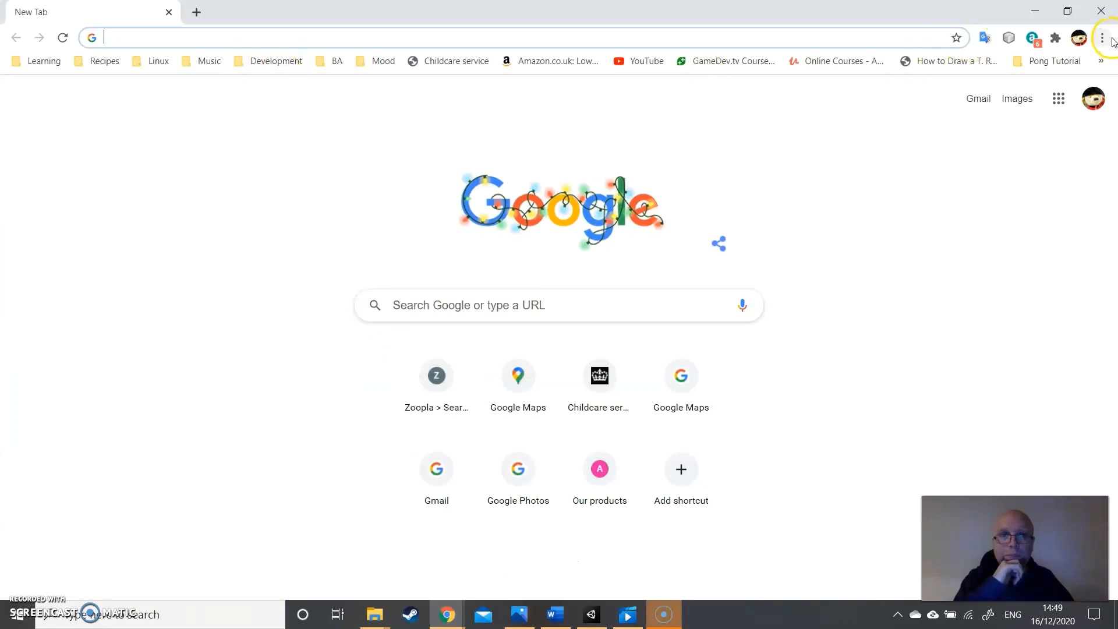
click(1111, 39)
click(1104, 12)
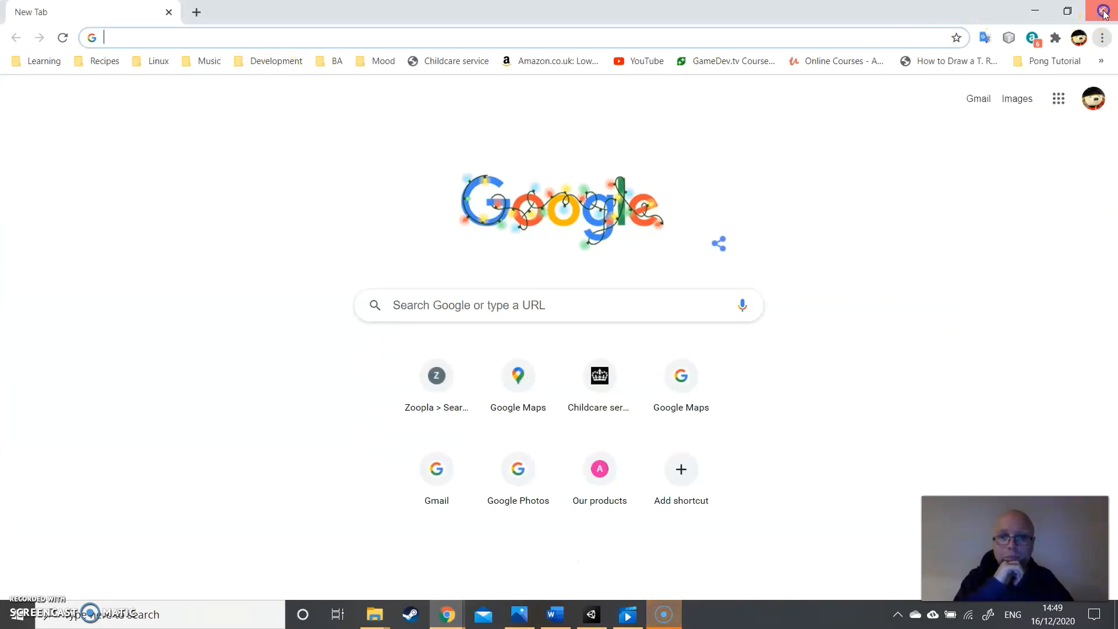
click(1103, 12)
click(444, 613)
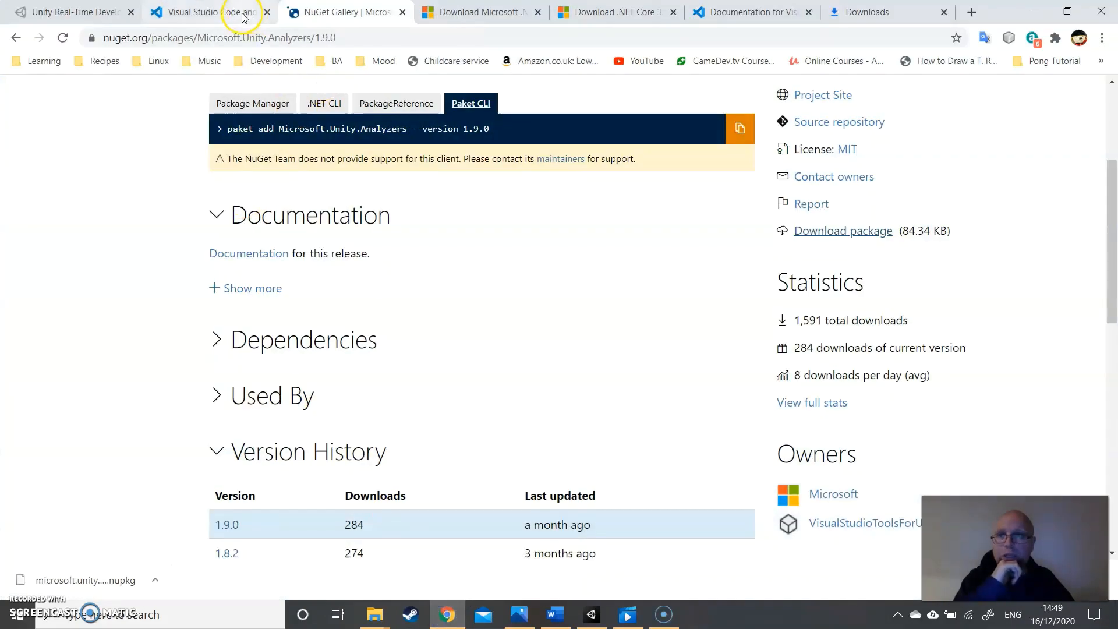
- Copy the folder name NuGet from the Enabling Unity warnings section of the Visual Studio Code Unity documentation
click(243, 18)
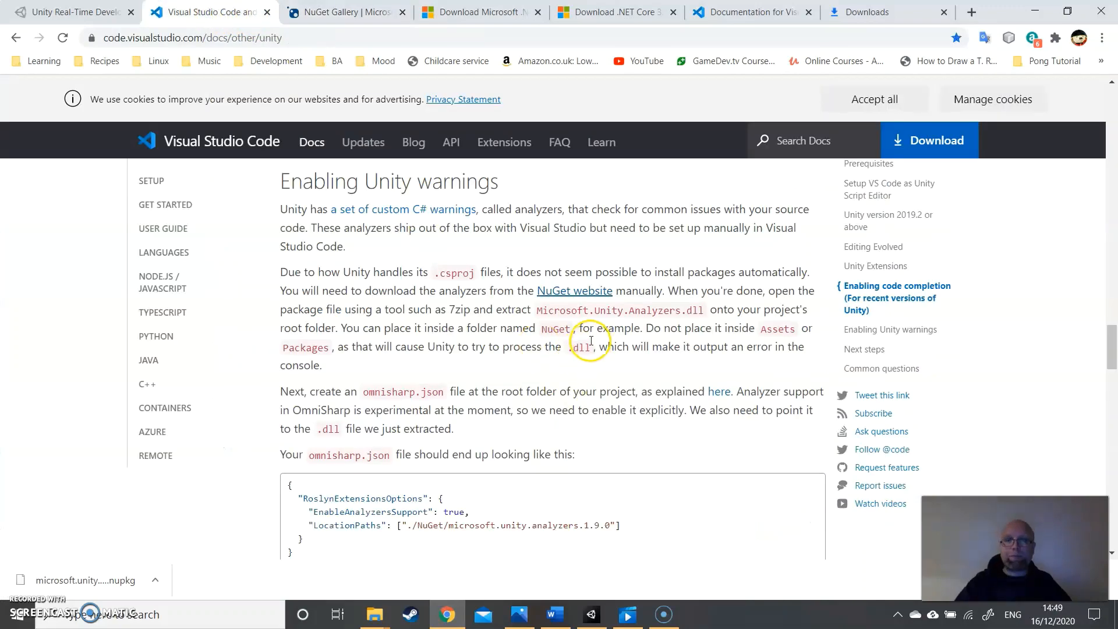
scroll(583, 291, down, 1)
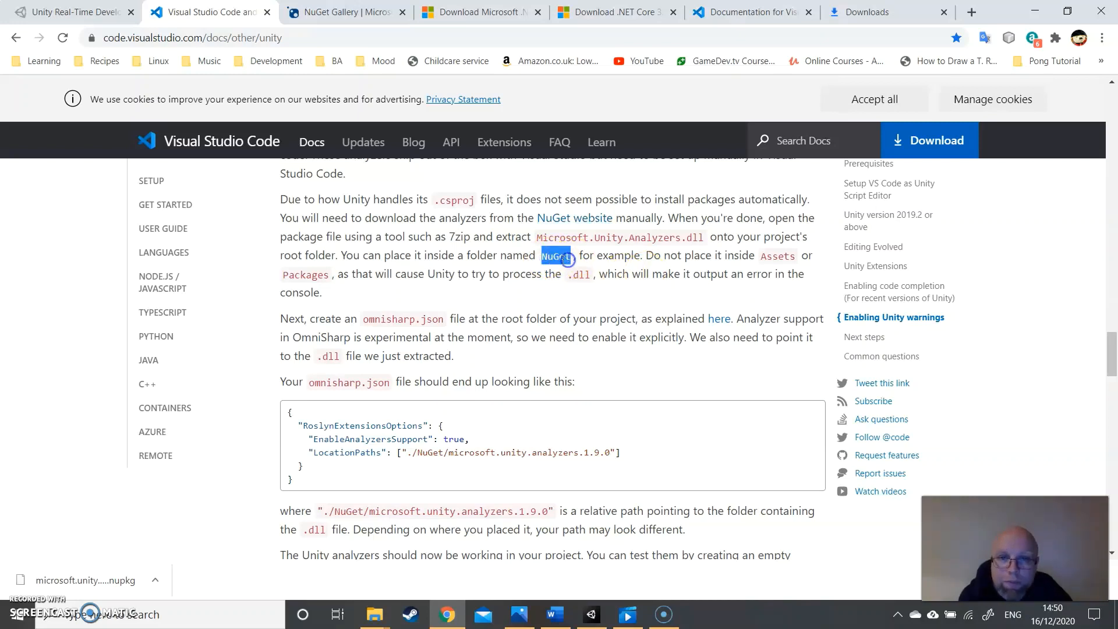
right_click(568, 259)
click(588, 272)
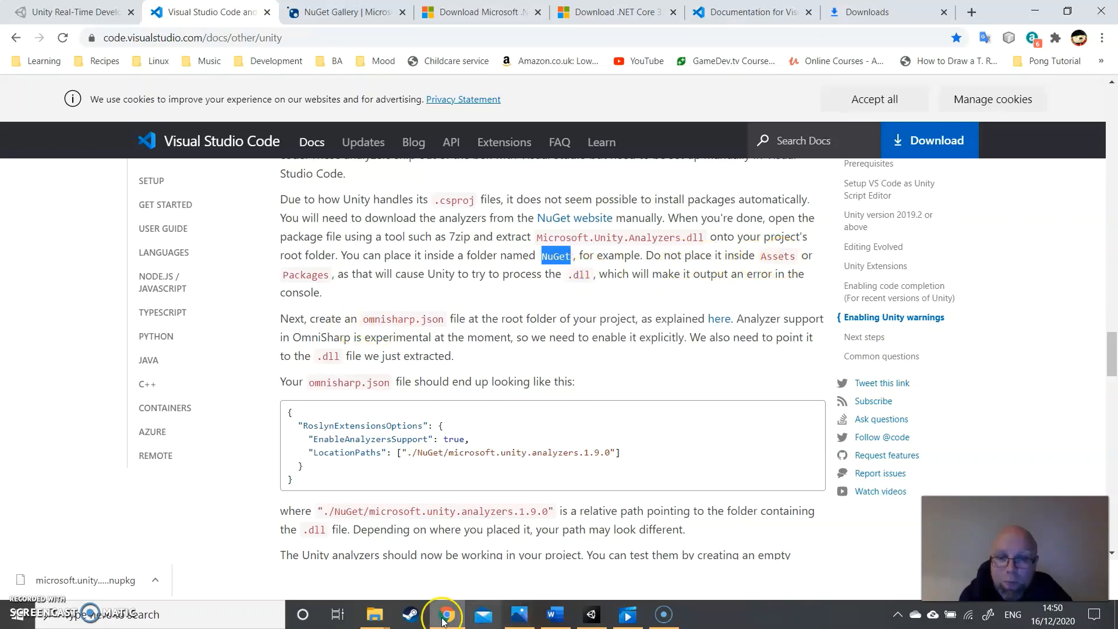
- Switch to File Explorer and open the Hello World project folder inside Unity Projects on the DATA (D:) drive
click(374, 619)
click(317, 559)
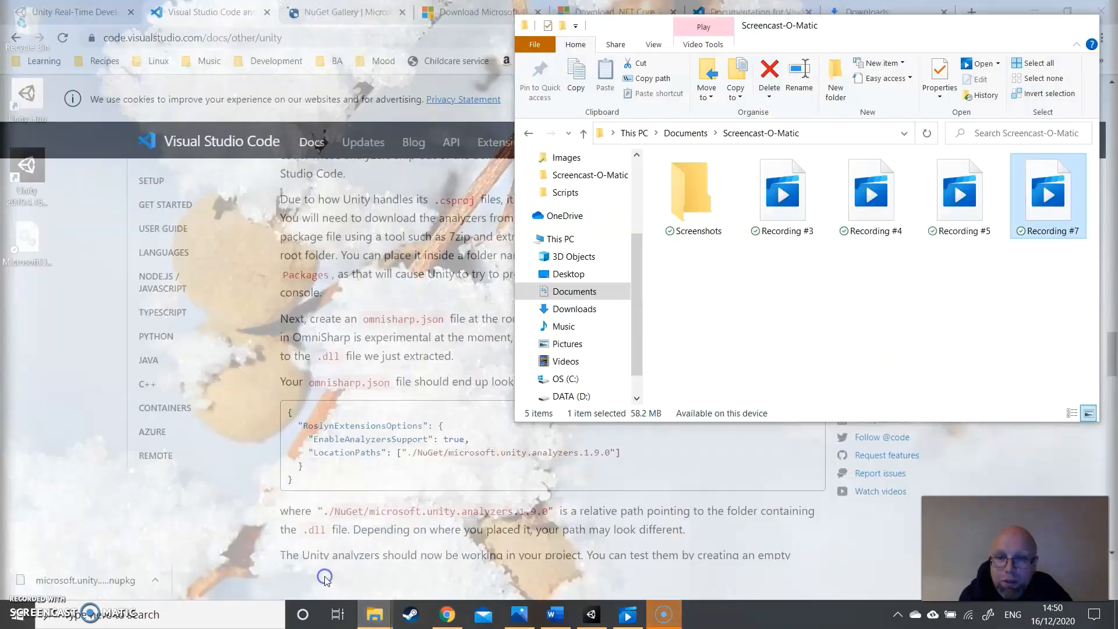
scroll(639, 308, down, 2)
click(571, 361)
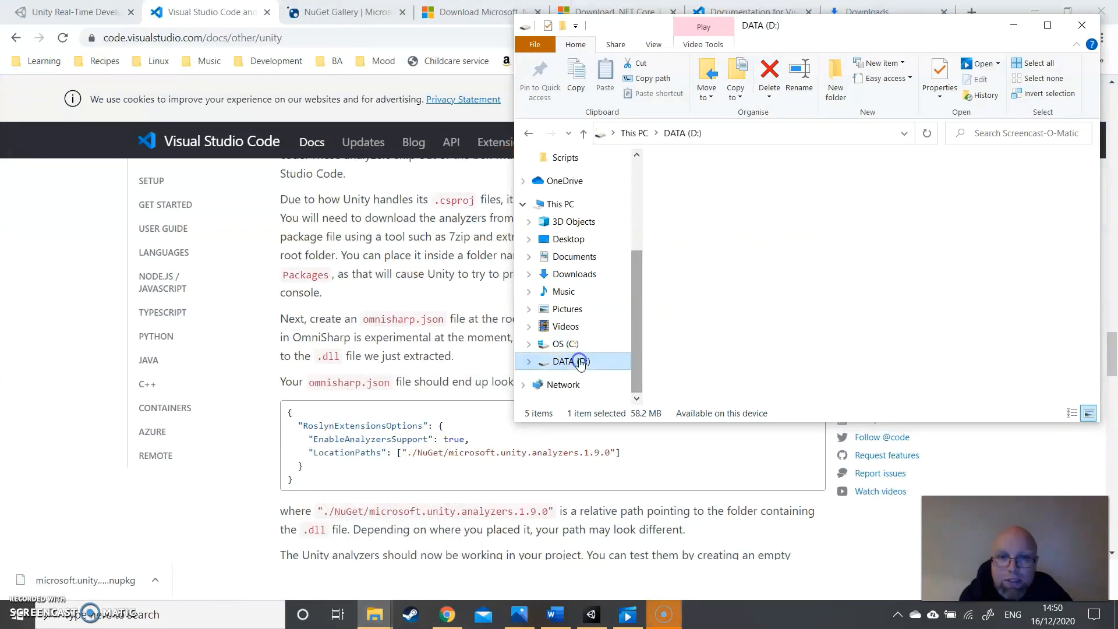
scroll(699, 306, down, 2)
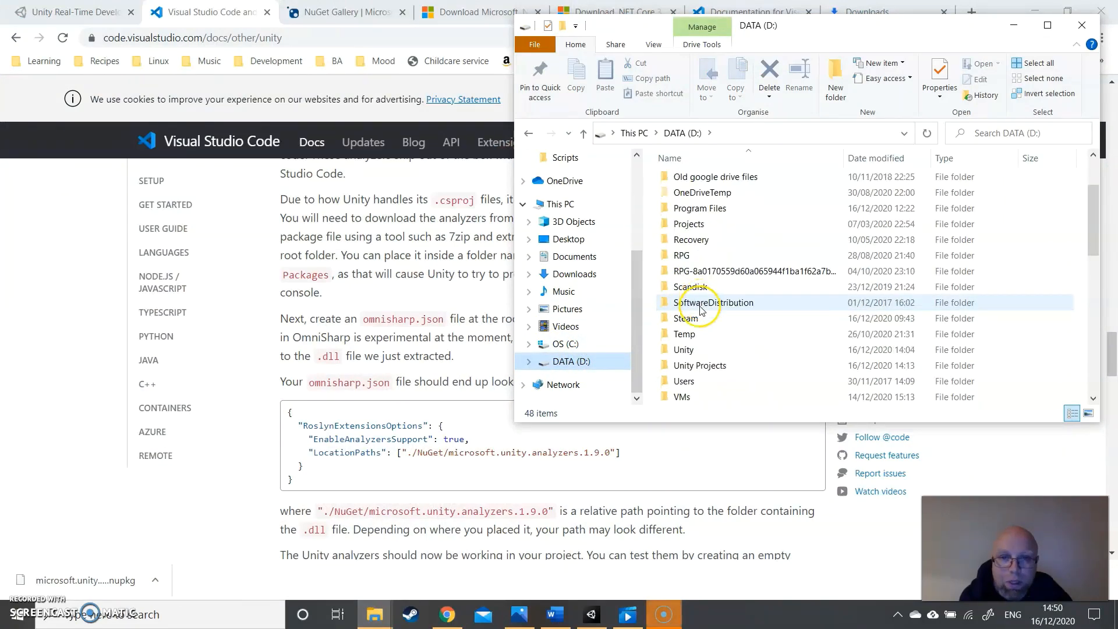
click(692, 366)
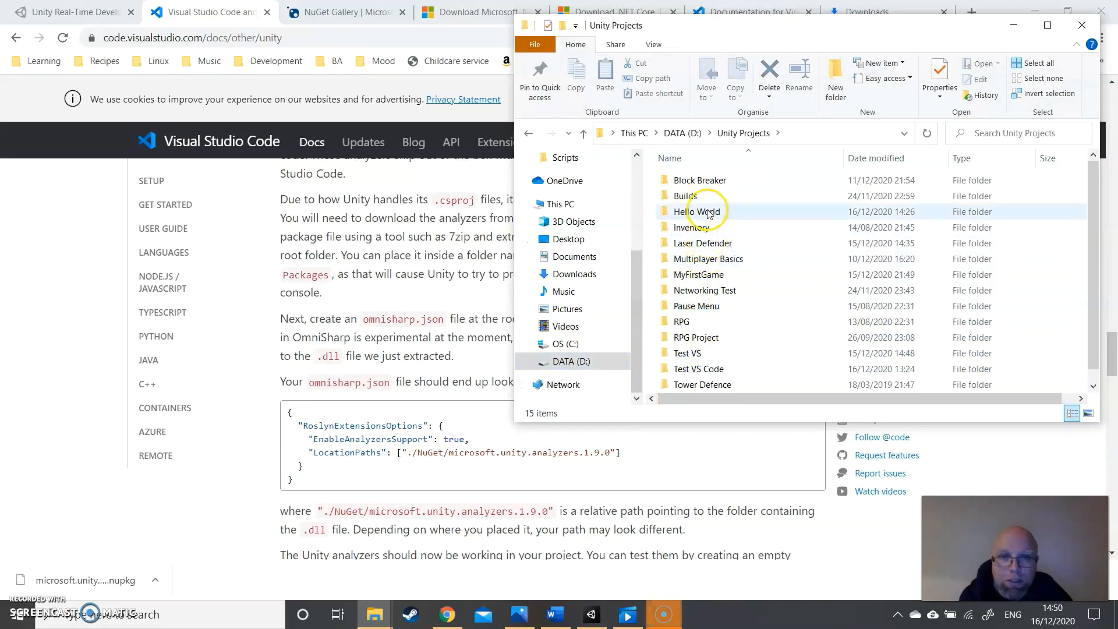
double_click(706, 211)
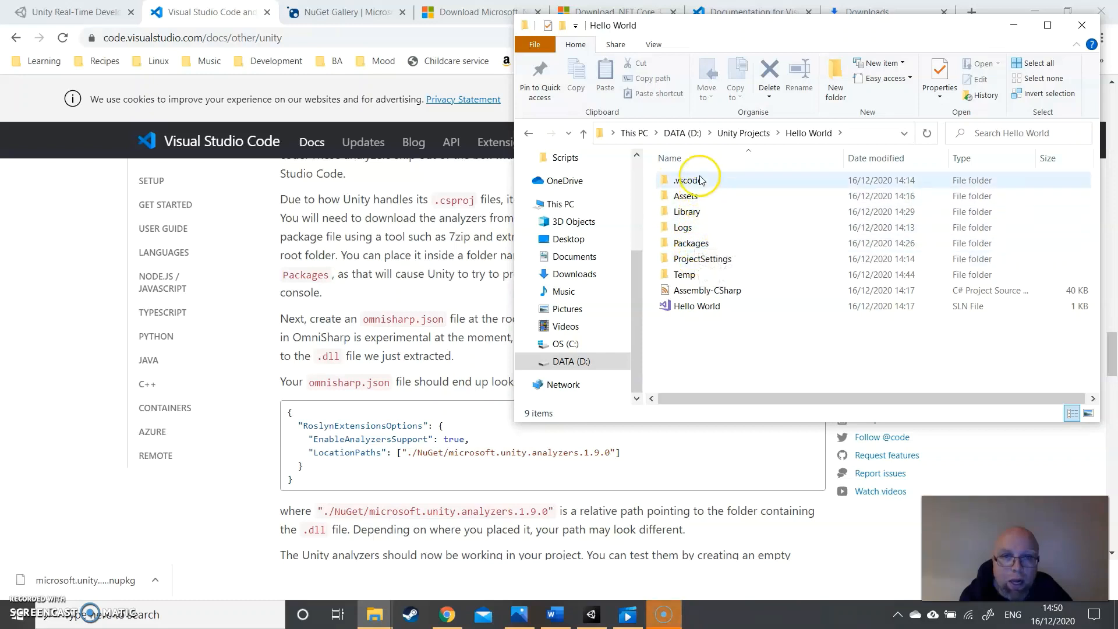
- Create a new folder named NuGet in the root of the Hello World project
click(697, 350)
right_click(697, 350)
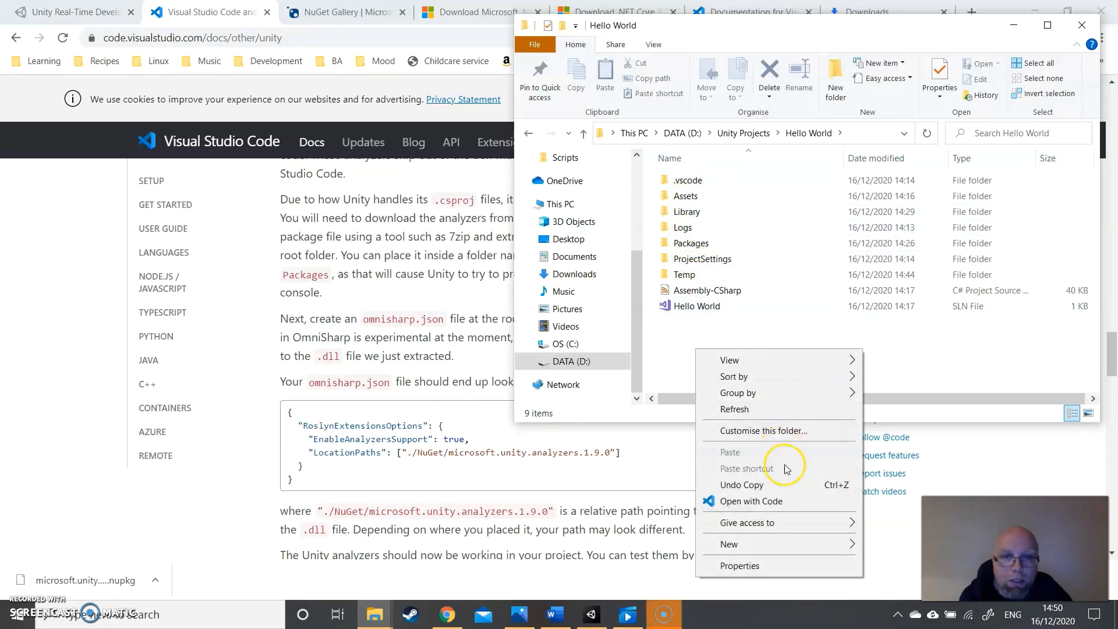
mouse_move(788, 554)
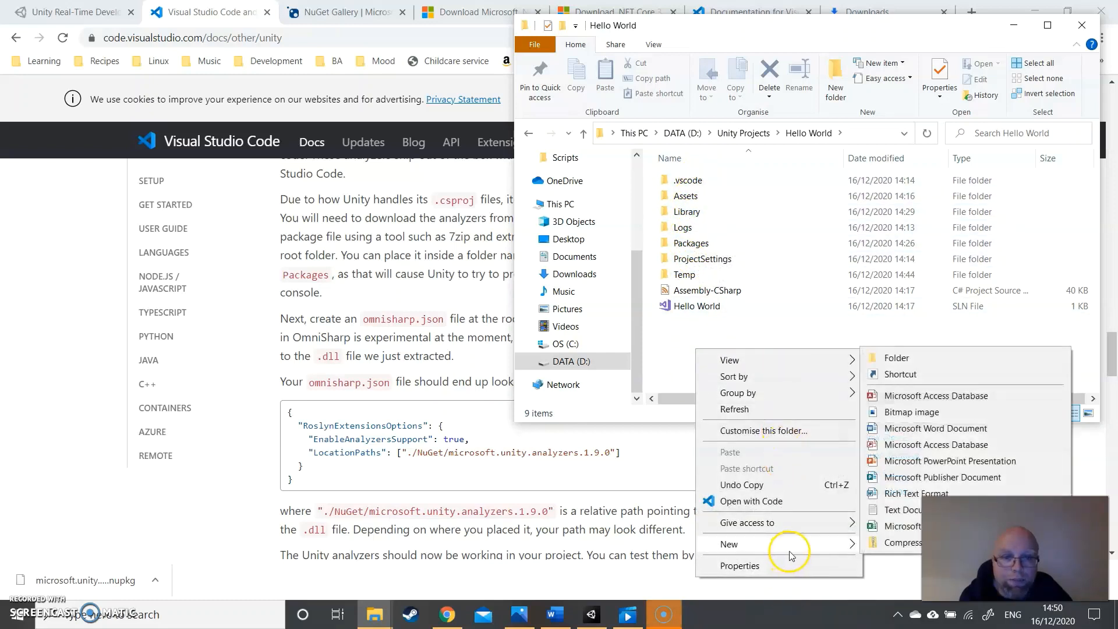
click(933, 362)
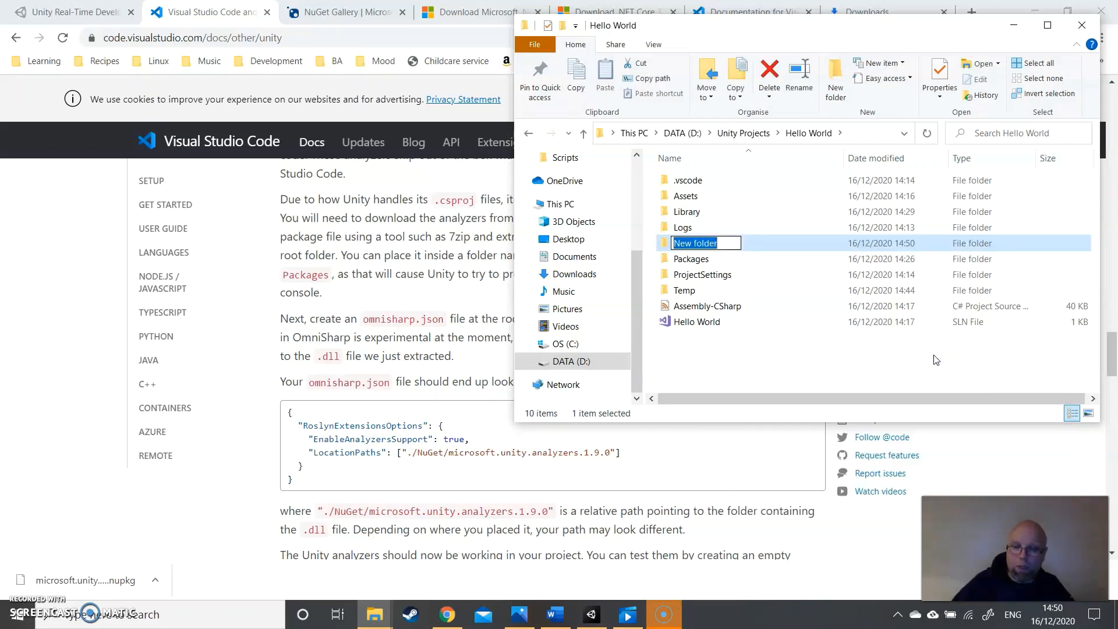
text(NuGet)
key(Return)
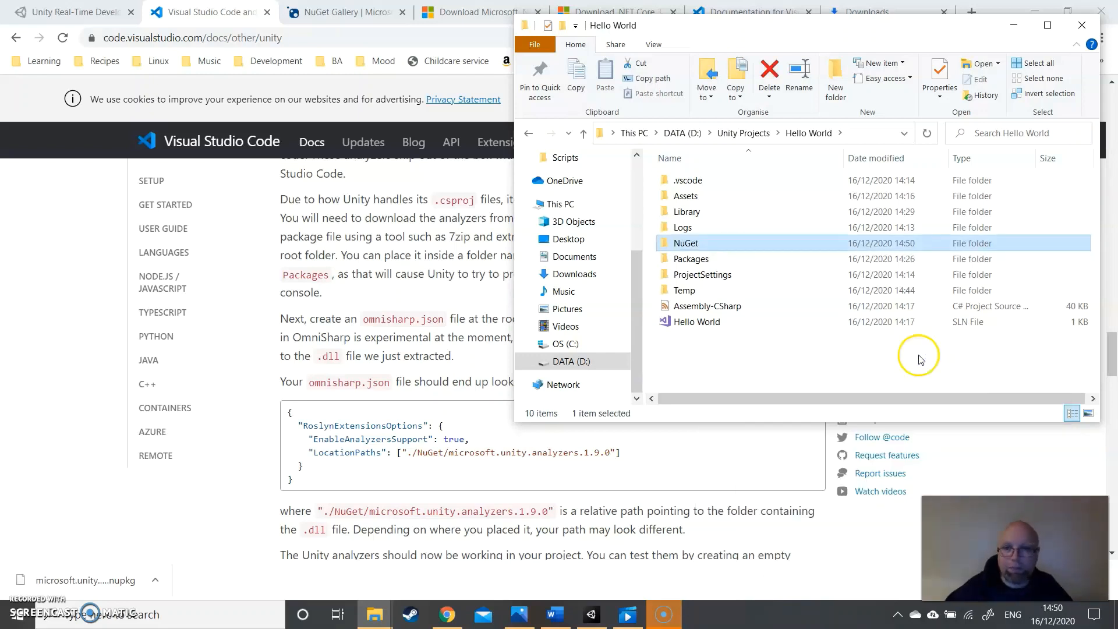
- Copy Microsoft.Unity.Analyzers.dll from the desktop into the NuGet folder of the Hello World project
click(693, 247)
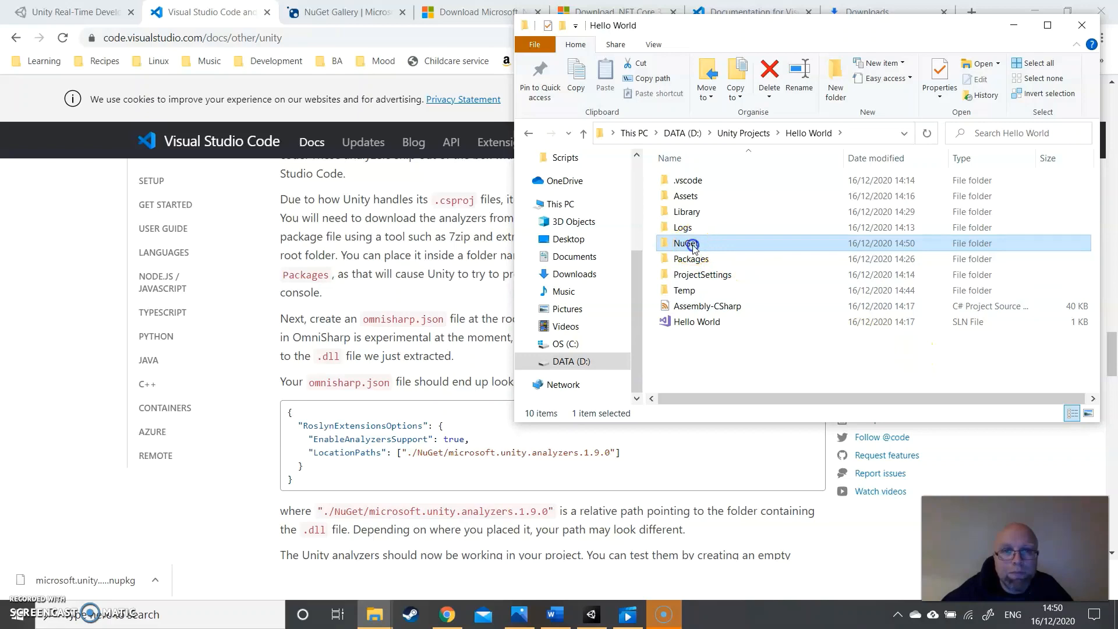
double_click(693, 247)
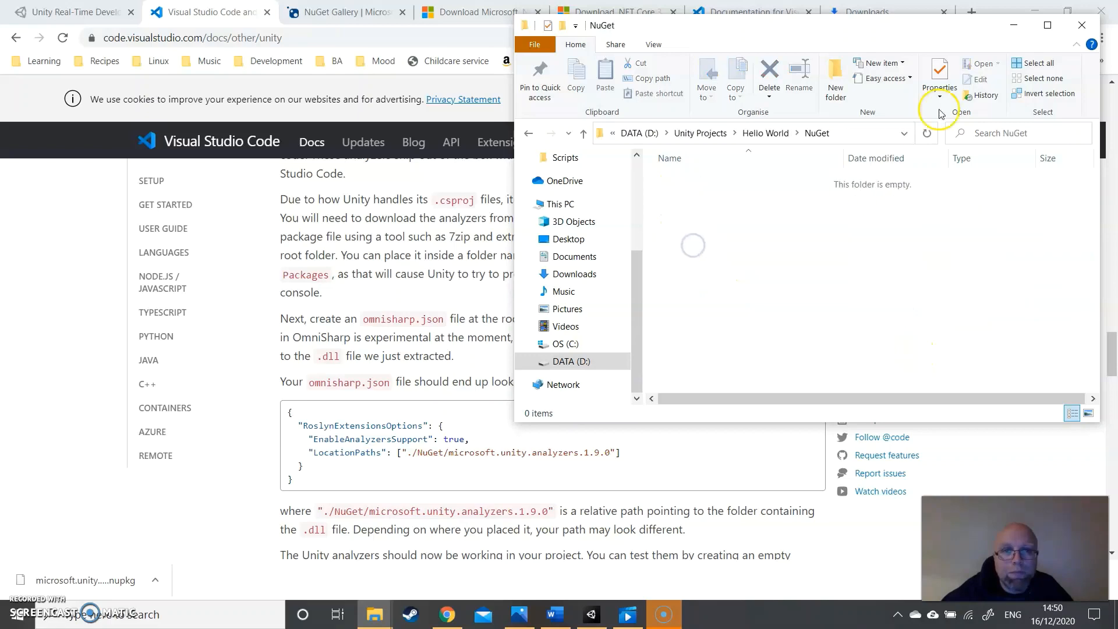
click(1105, 619)
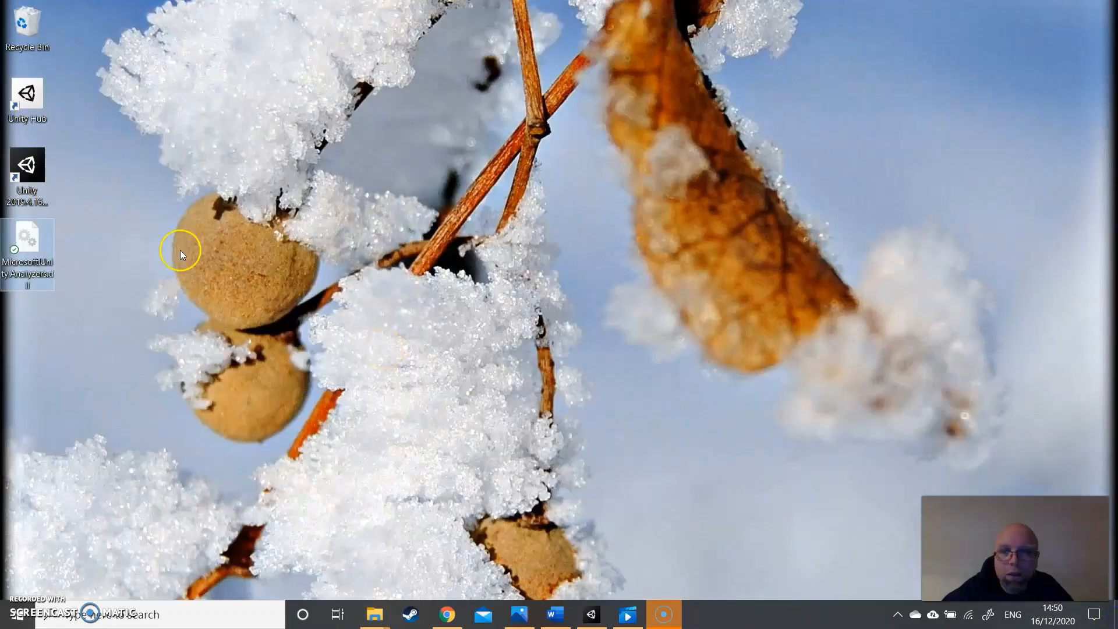
double_click(26, 268)
right_click(31, 241)
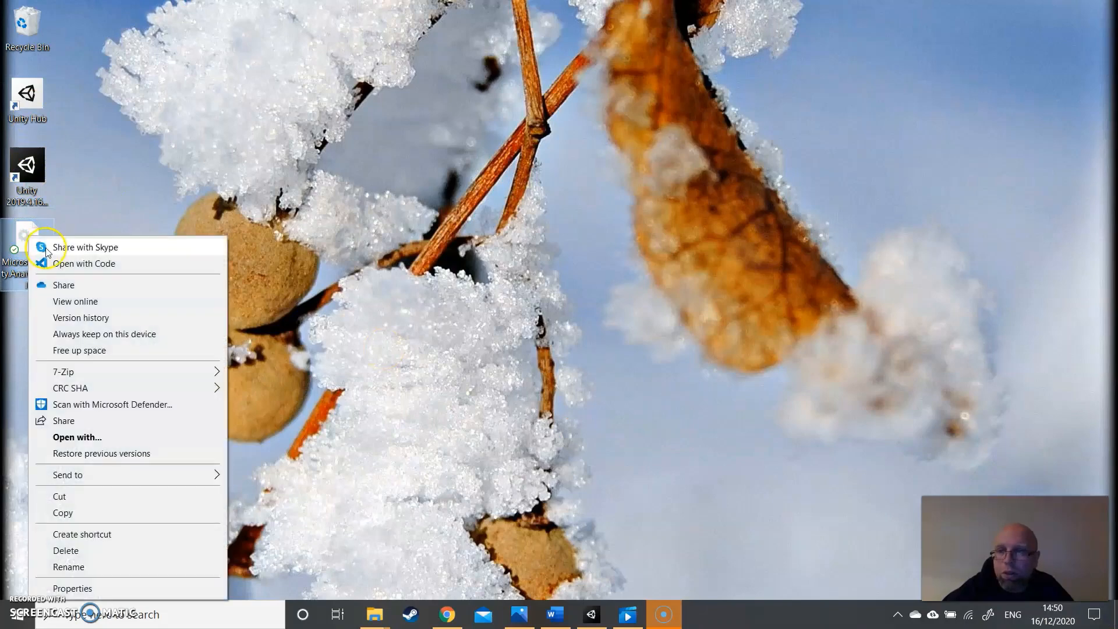
click(83, 515)
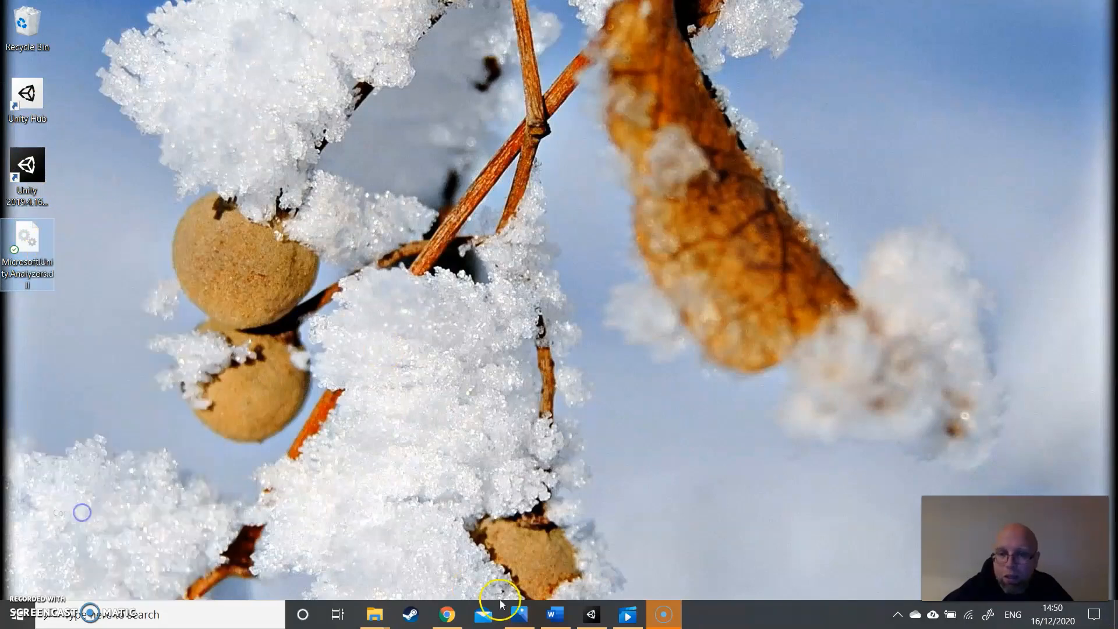
mouse_move(374, 615)
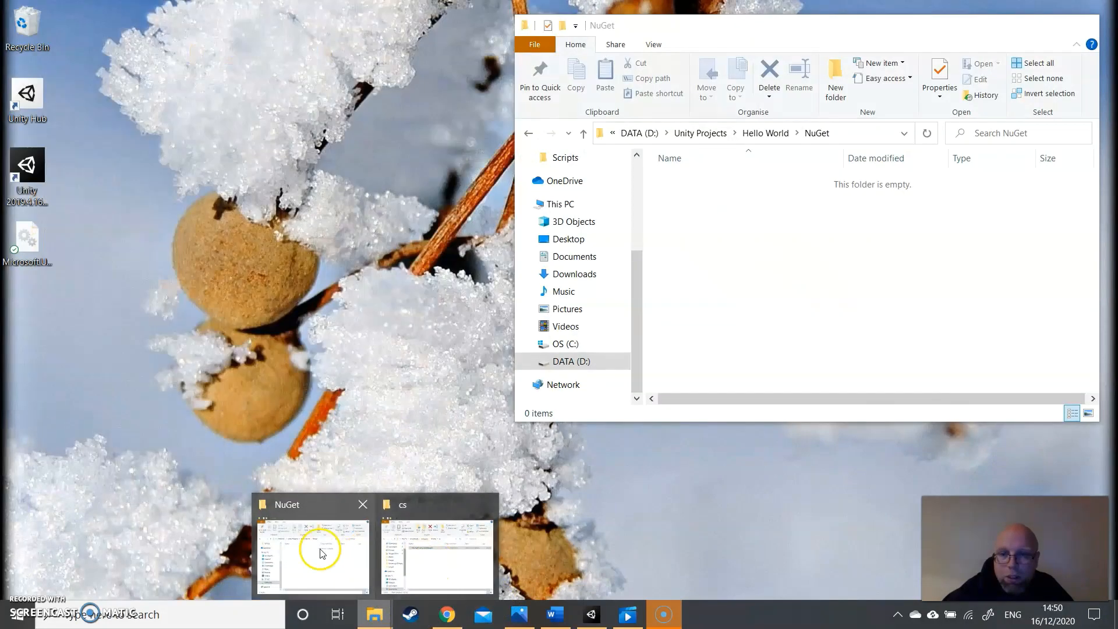
click(322, 553)
right_click(716, 249)
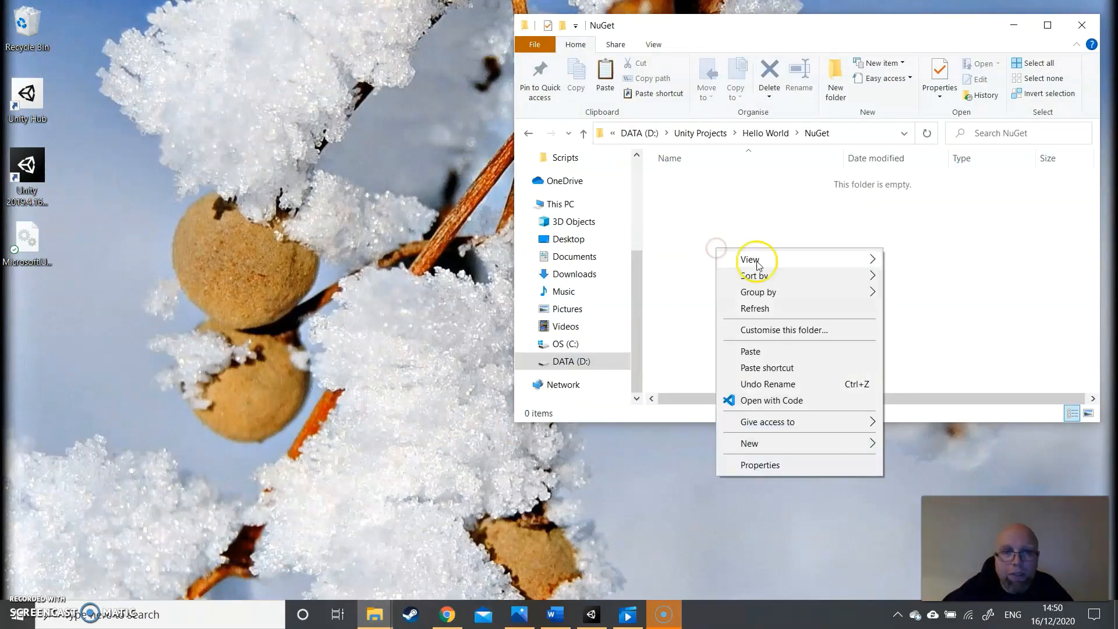
click(785, 352)
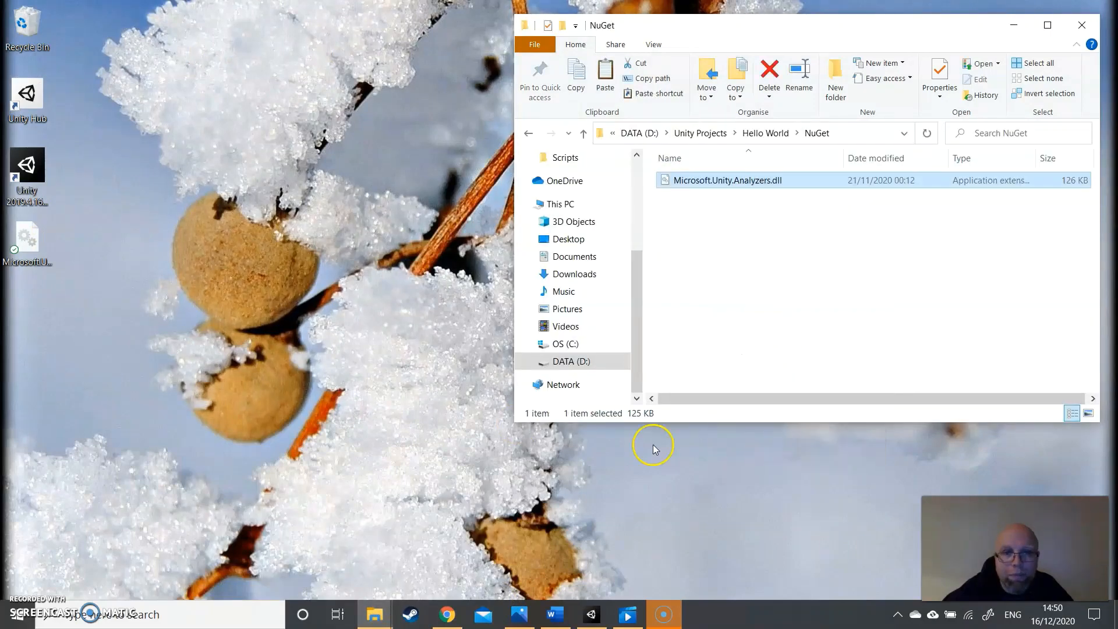
- Switch to Chrome and copy the complete omnisharp.json example code block from the Enabling Unity warnings section
click(447, 614)
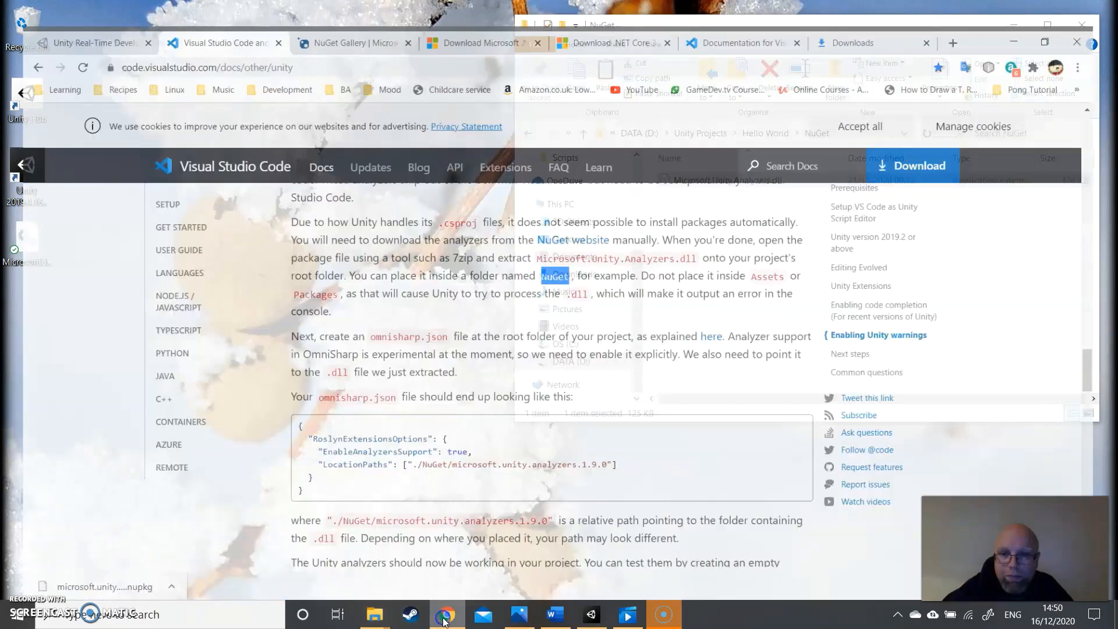
scroll(501, 276, down, 1)
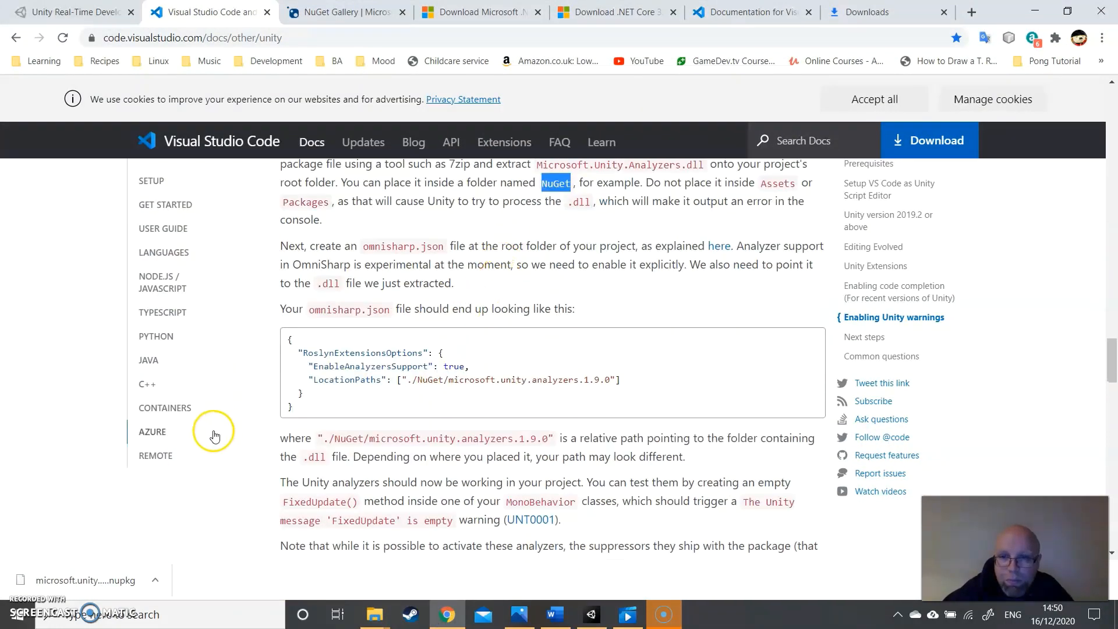
drag(295, 407, 273, 341)
right_click(325, 361)
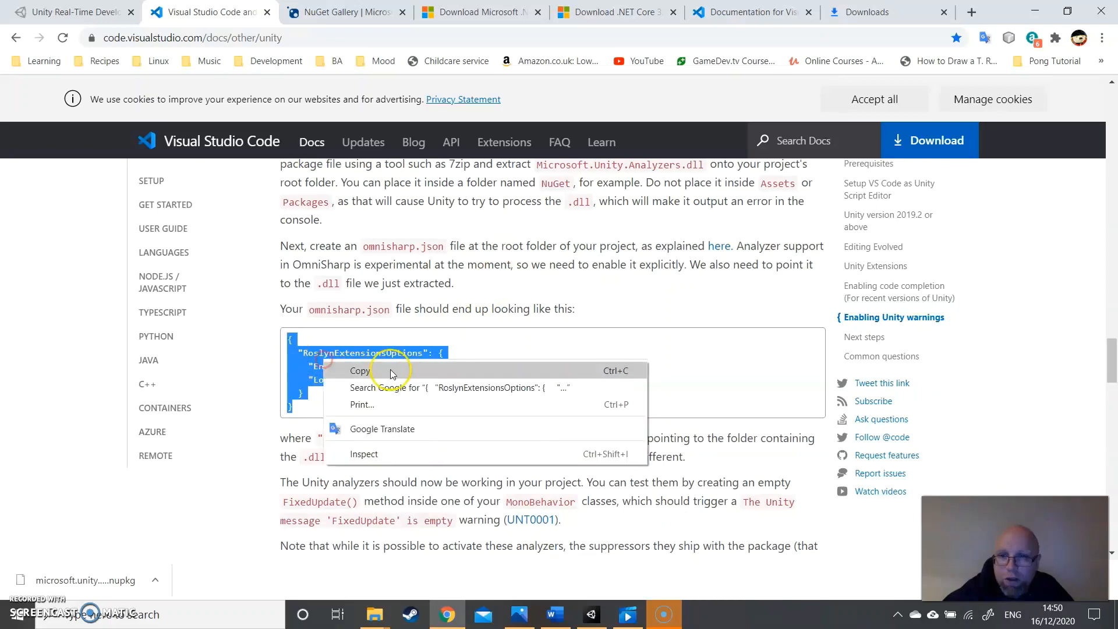
click(390, 370)
- Return to the Hello World project folder in File Explorer and create a new text document there named omnisharp.json
mouse_move(375, 614)
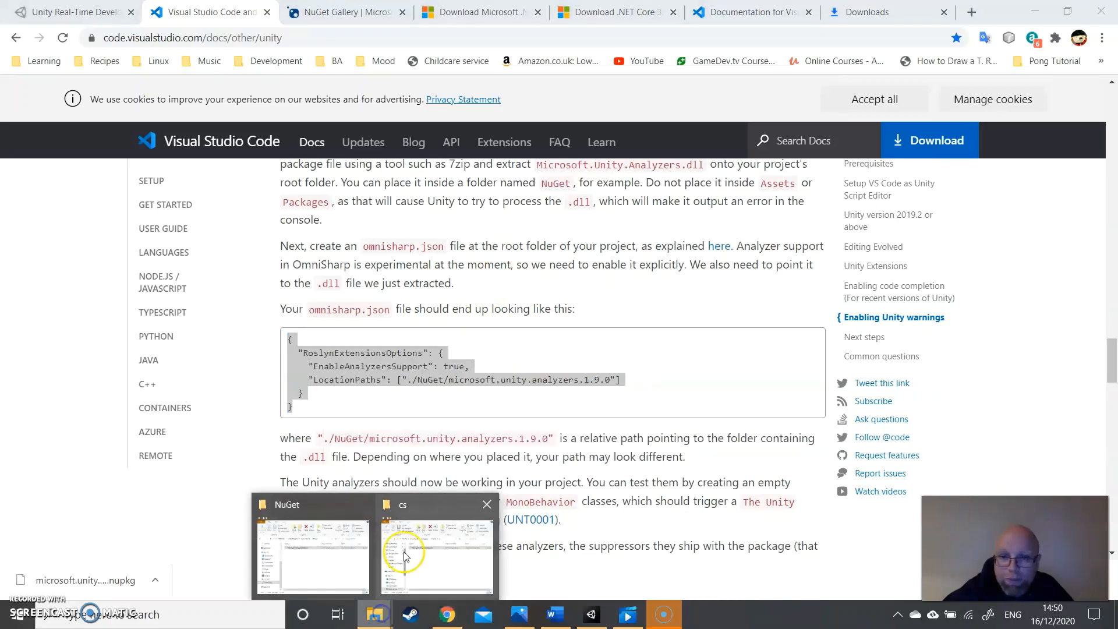
mouse_move(426, 552)
mouse_move(351, 553)
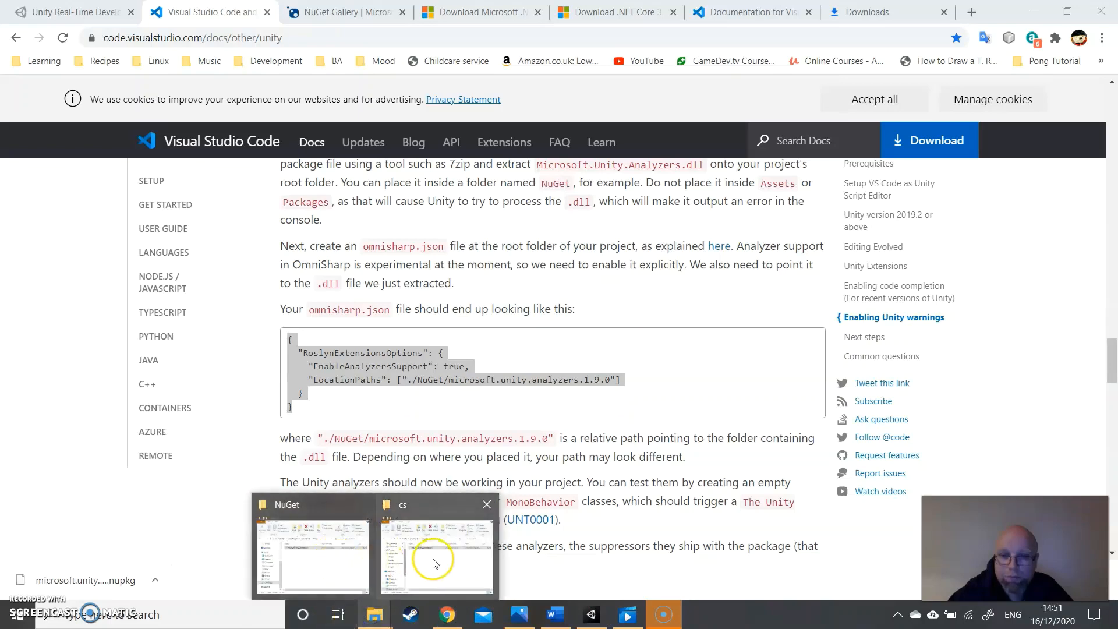
click(335, 562)
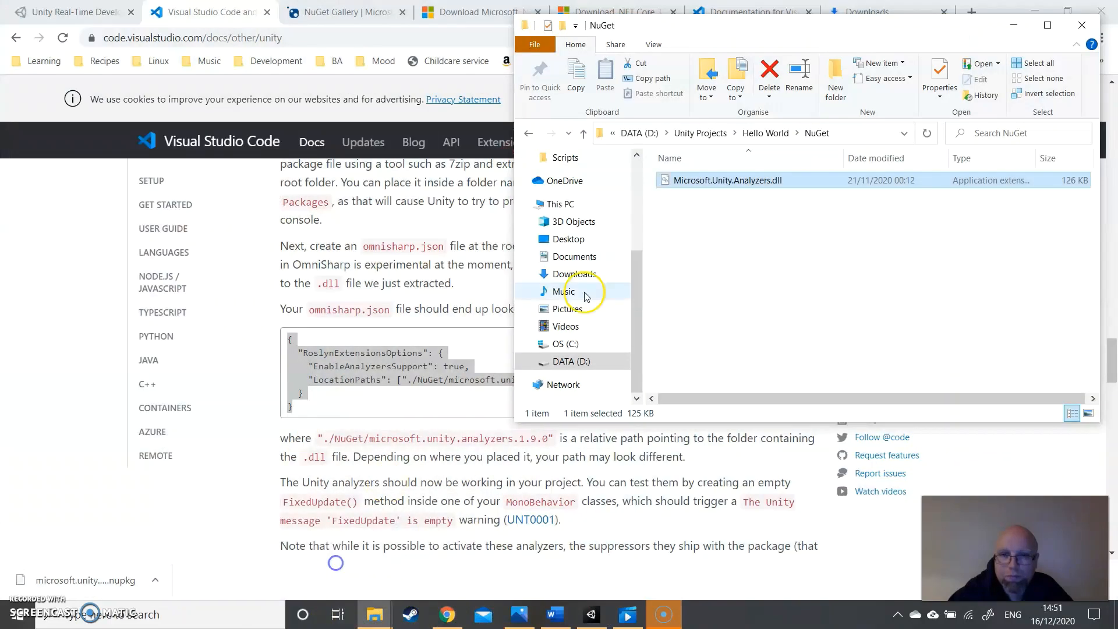
click(763, 133)
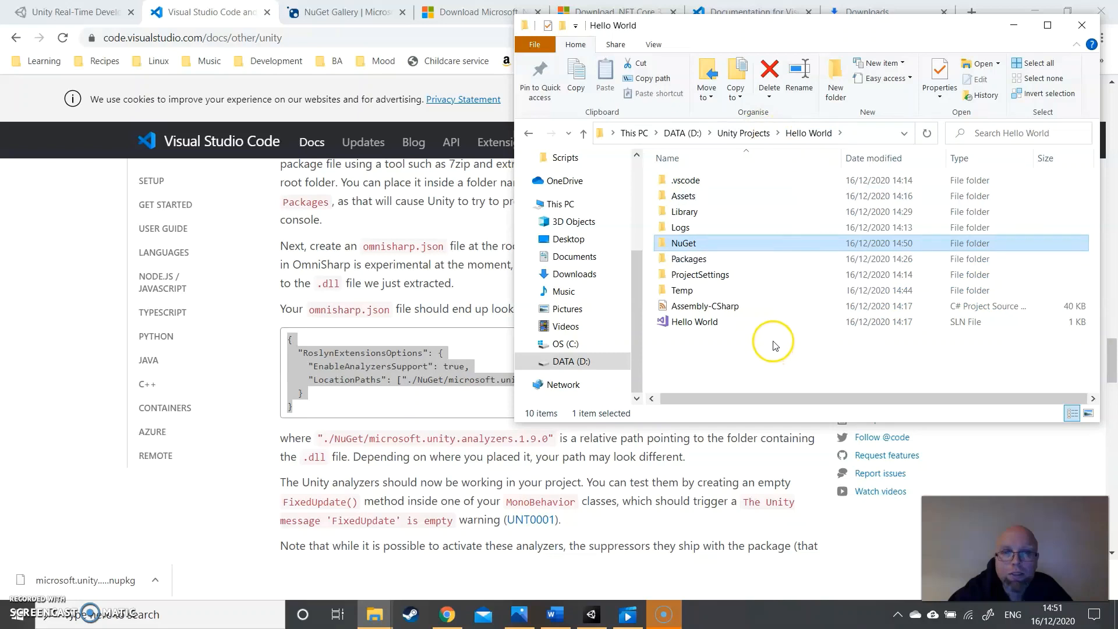
right_click(696, 348)
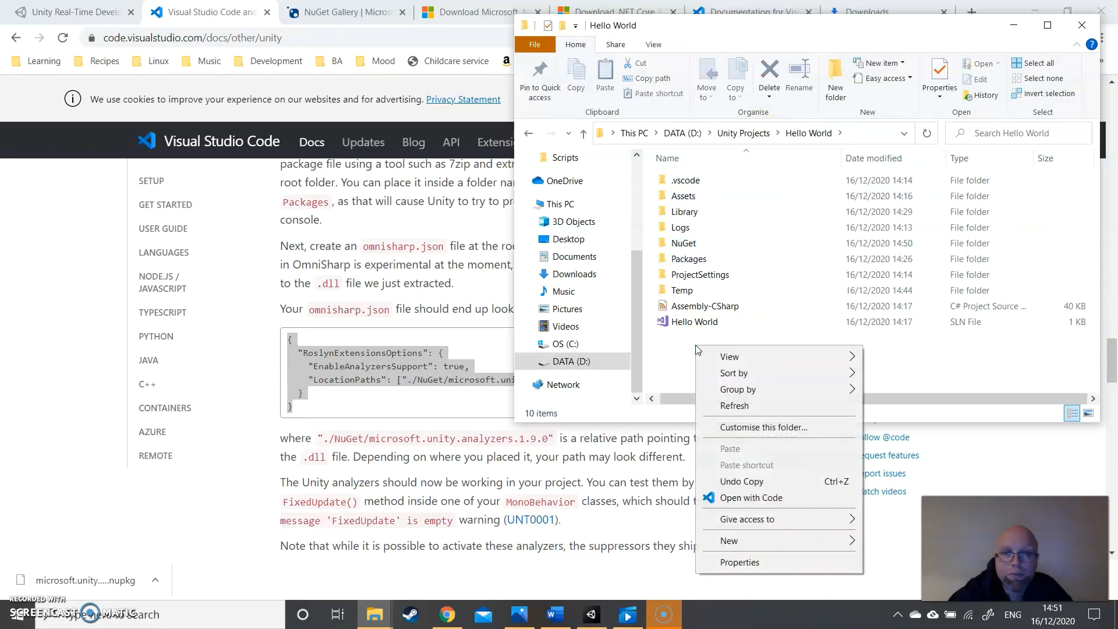
mouse_move(780, 546)
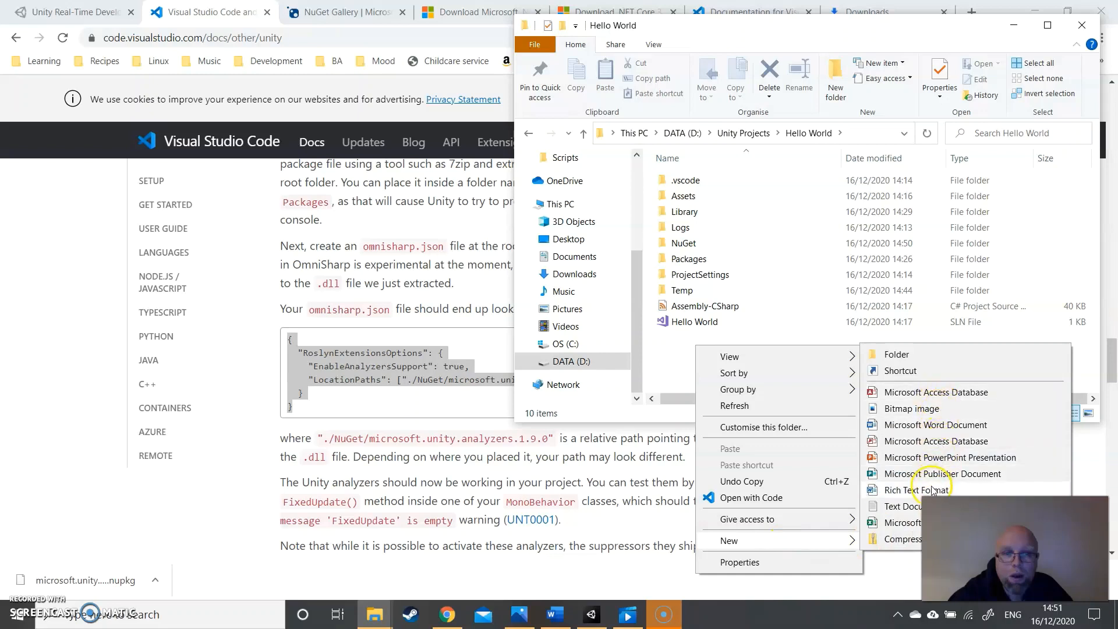
click(906, 506)
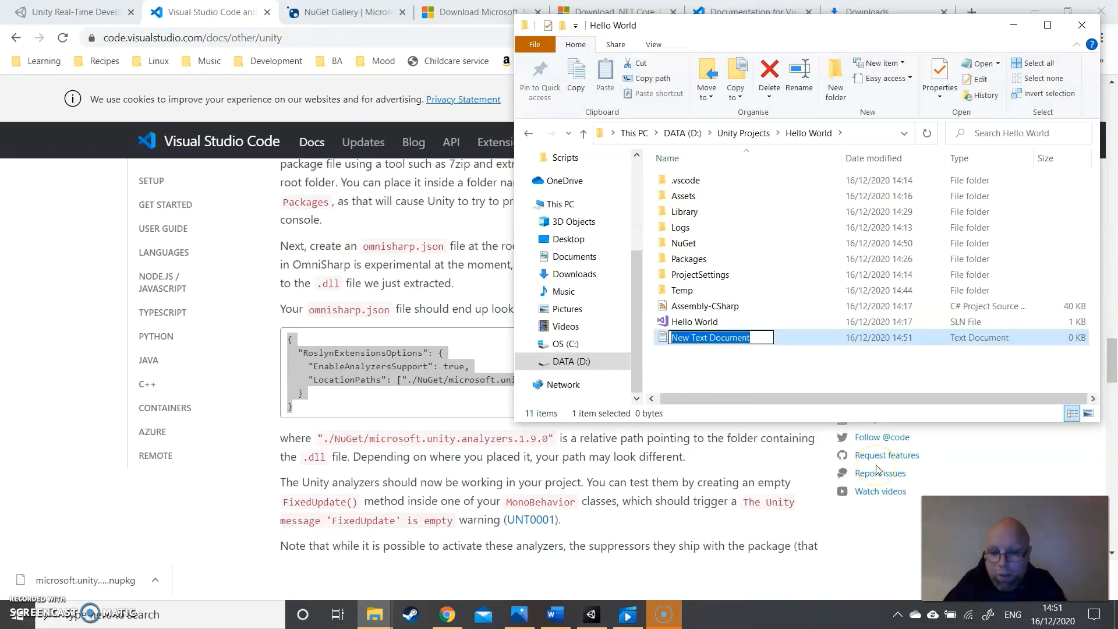
text(omnisharp)
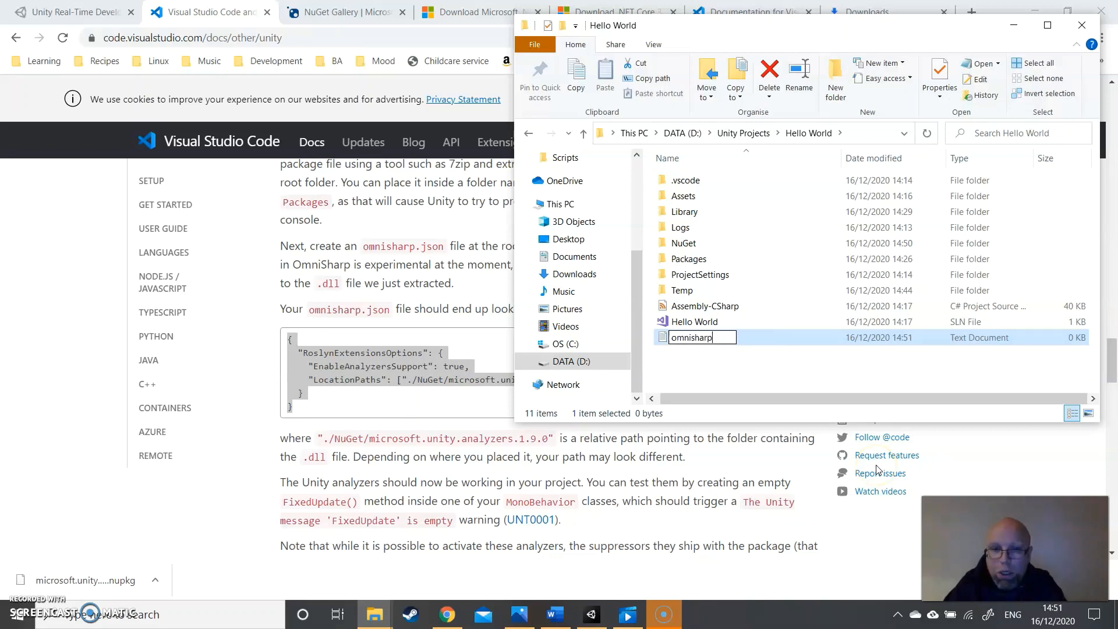
text(.json)
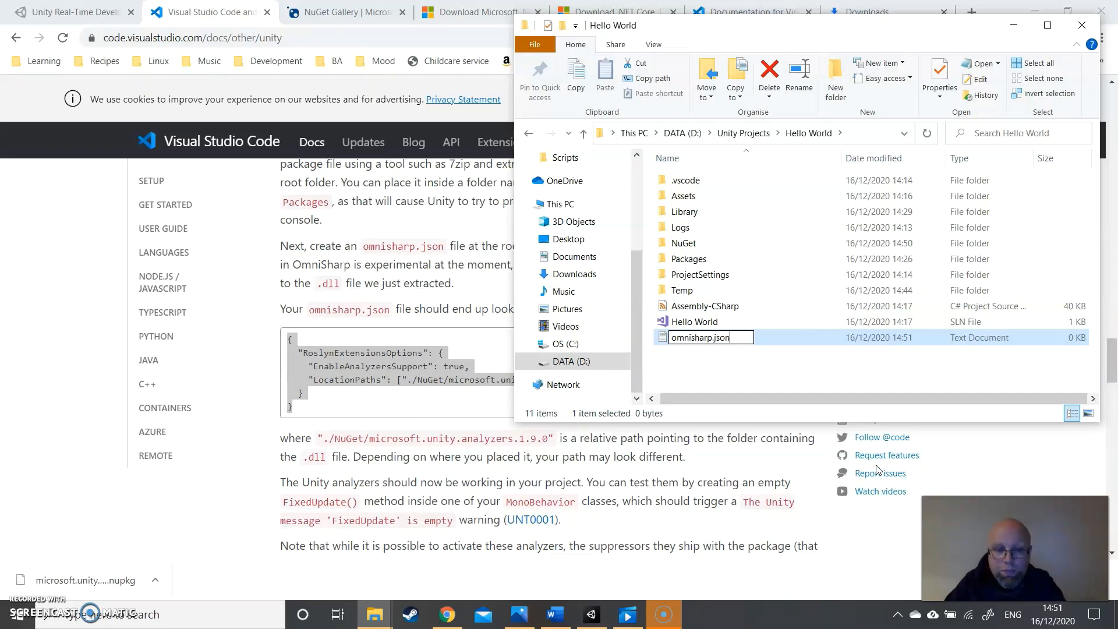
key(Return)
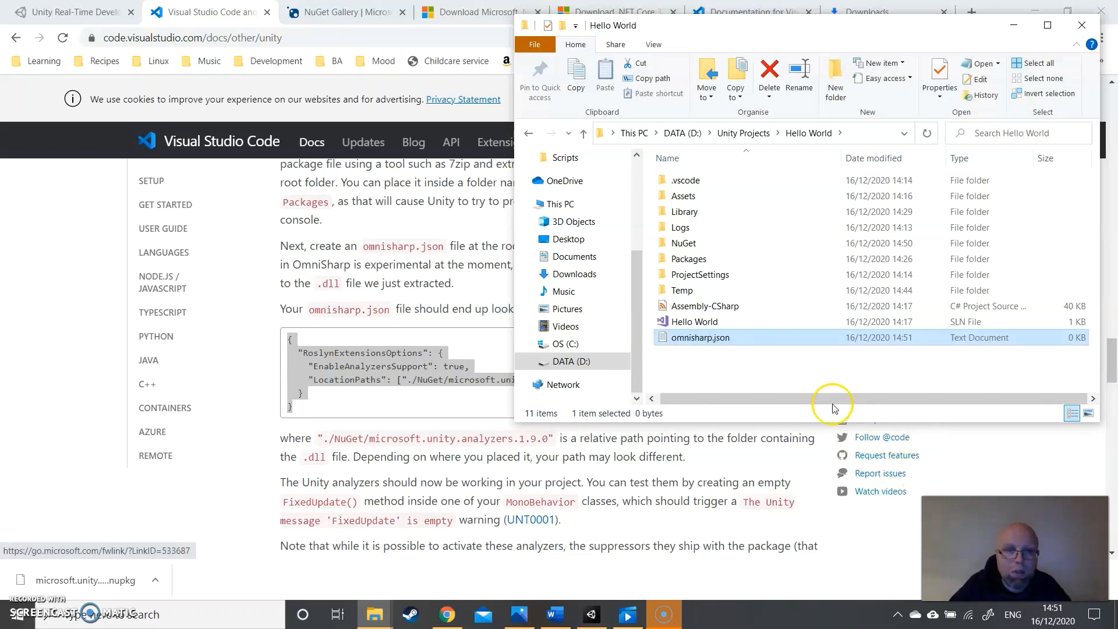
- Examine the properties of the omnisharp.json file, including its file type and previous versions, and close them without changes
click(708, 341)
right_click(706, 340)
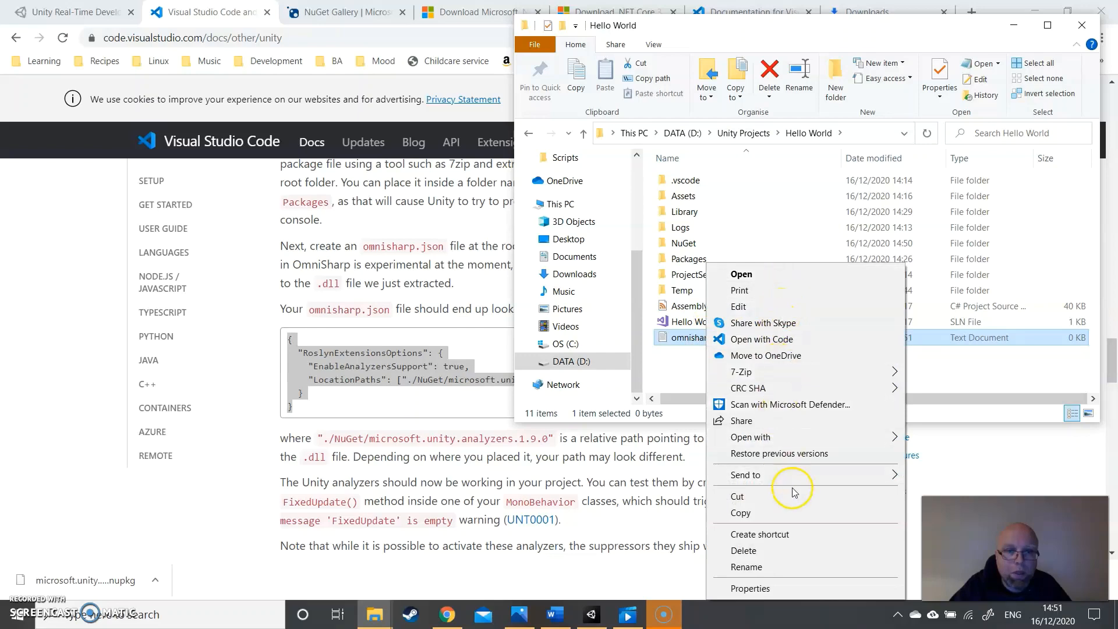
click(777, 592)
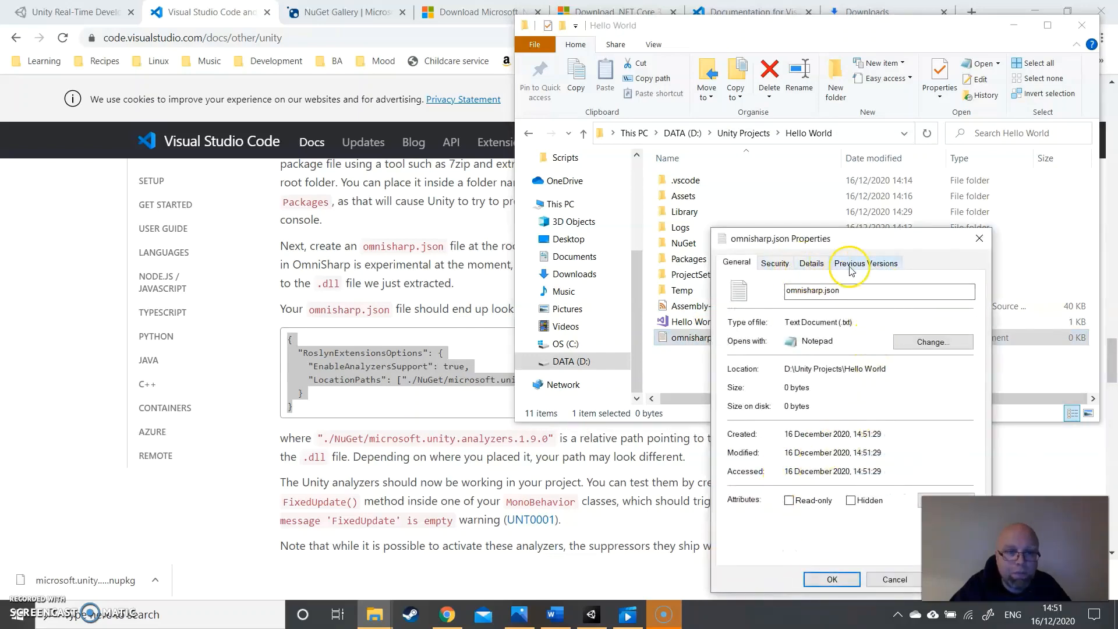
click(775, 264)
click(856, 263)
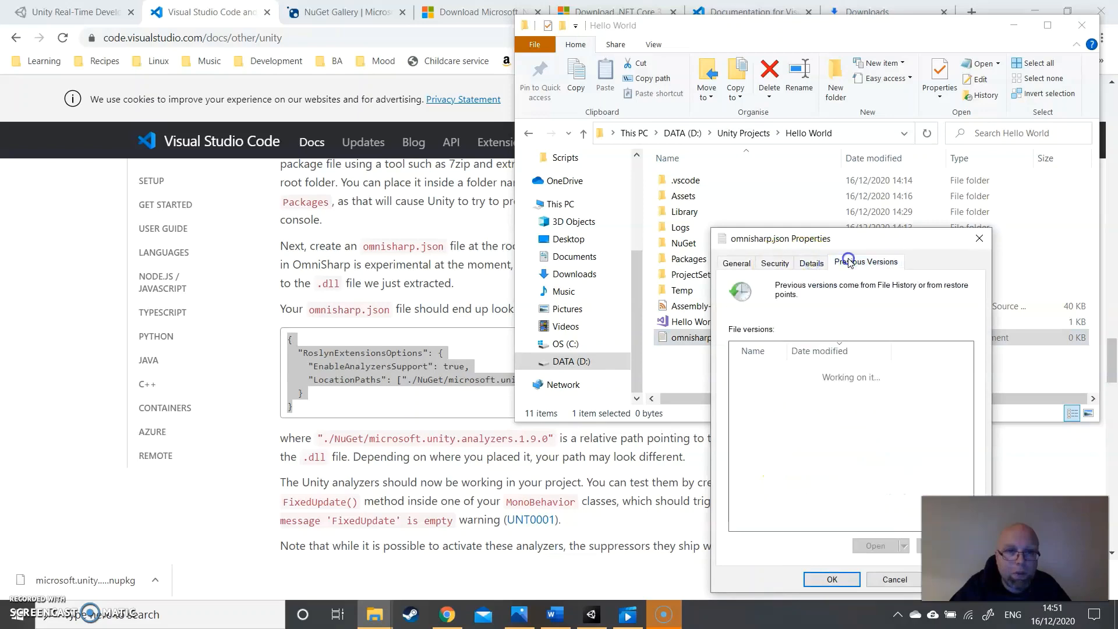
click(913, 579)
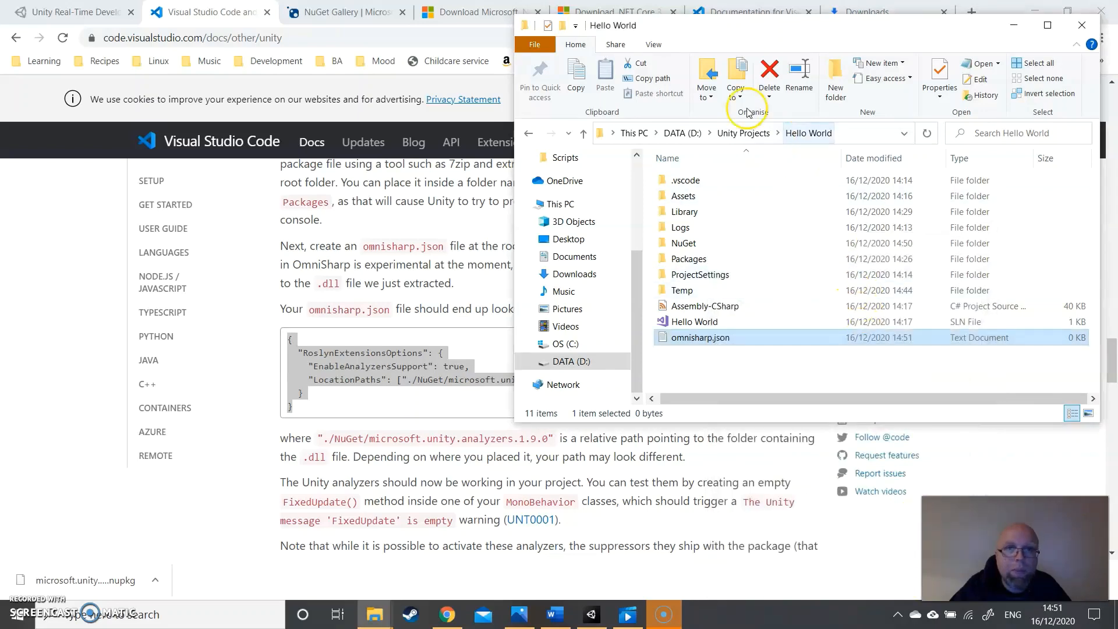
- Show file name extensions just long enough to rename omnisharp.json.txt to omnisharp.json, accepting the extension change
click(655, 47)
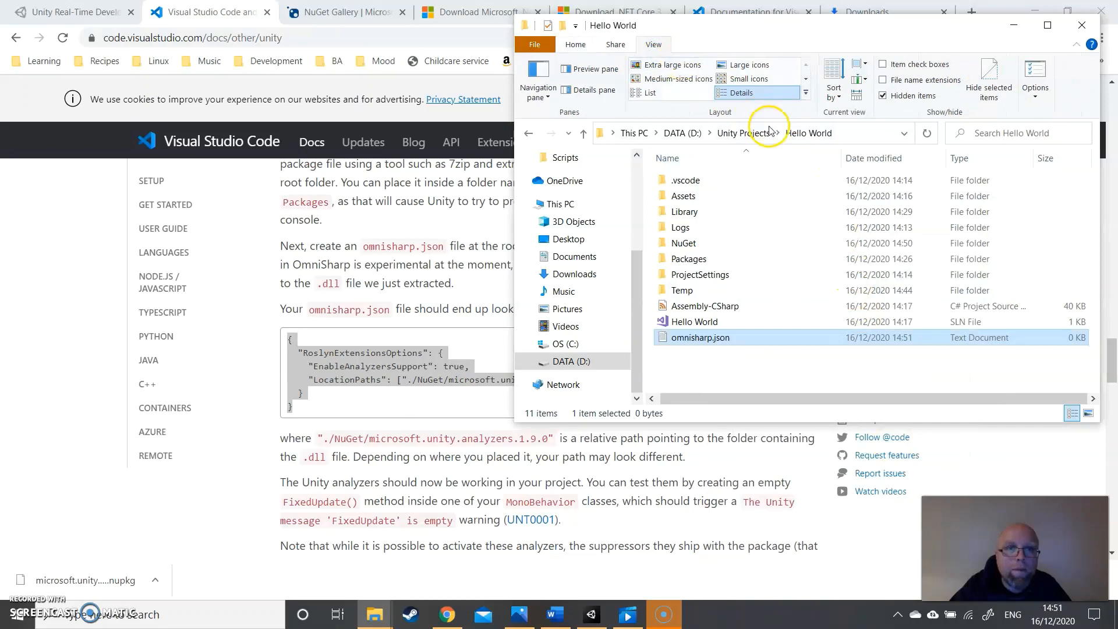
click(883, 80)
click(762, 339)
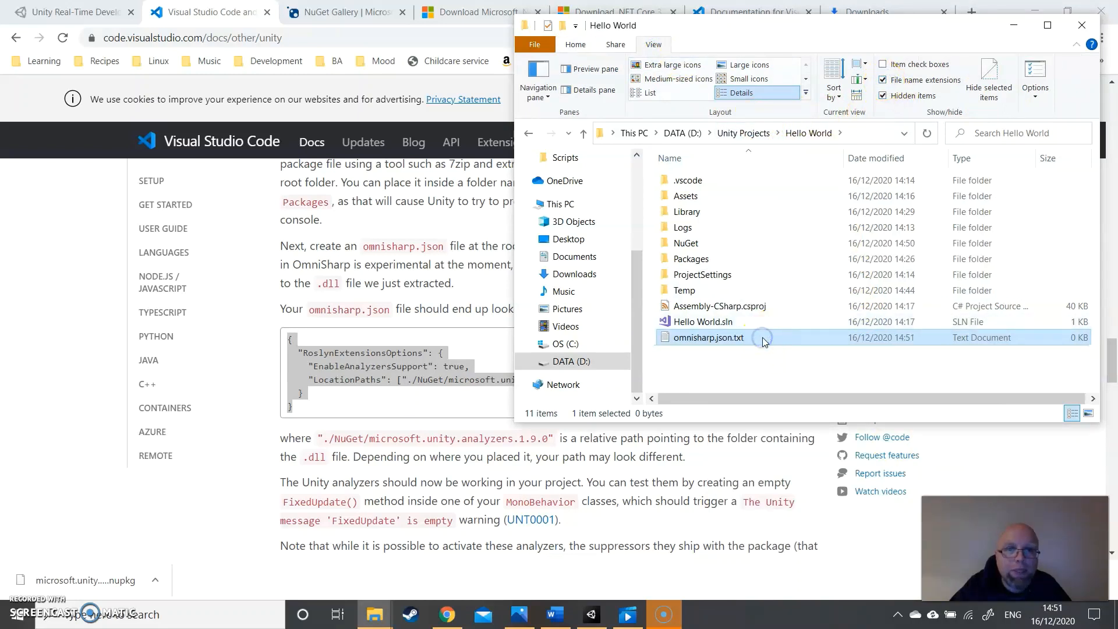
click(763, 338)
key(BackSpace)
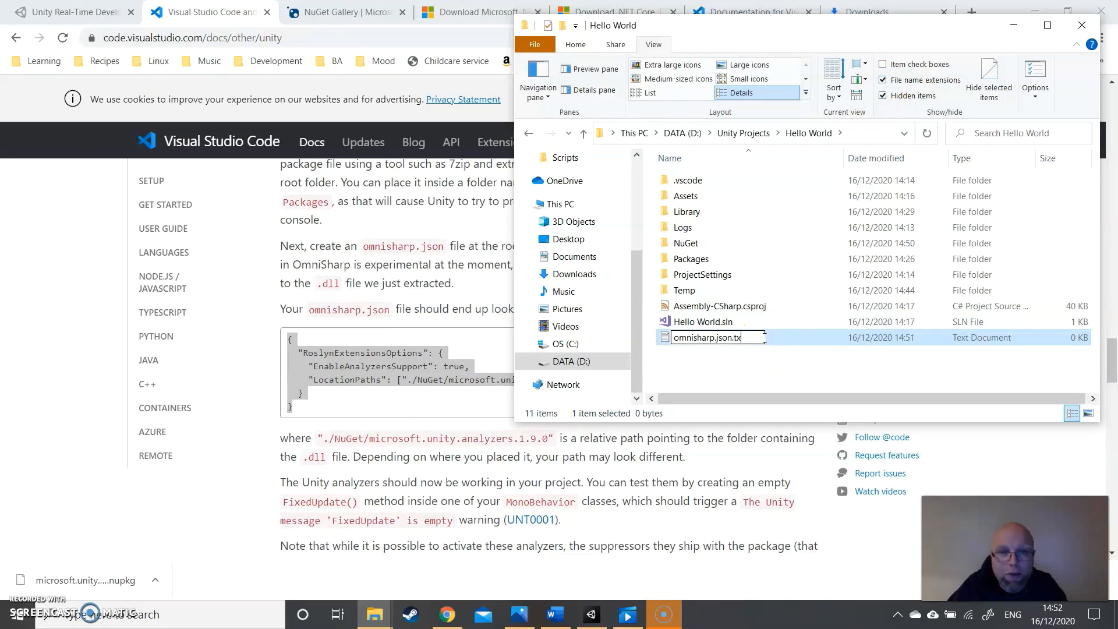
key(BackSpace)
key(BackSpace)
key(Return)
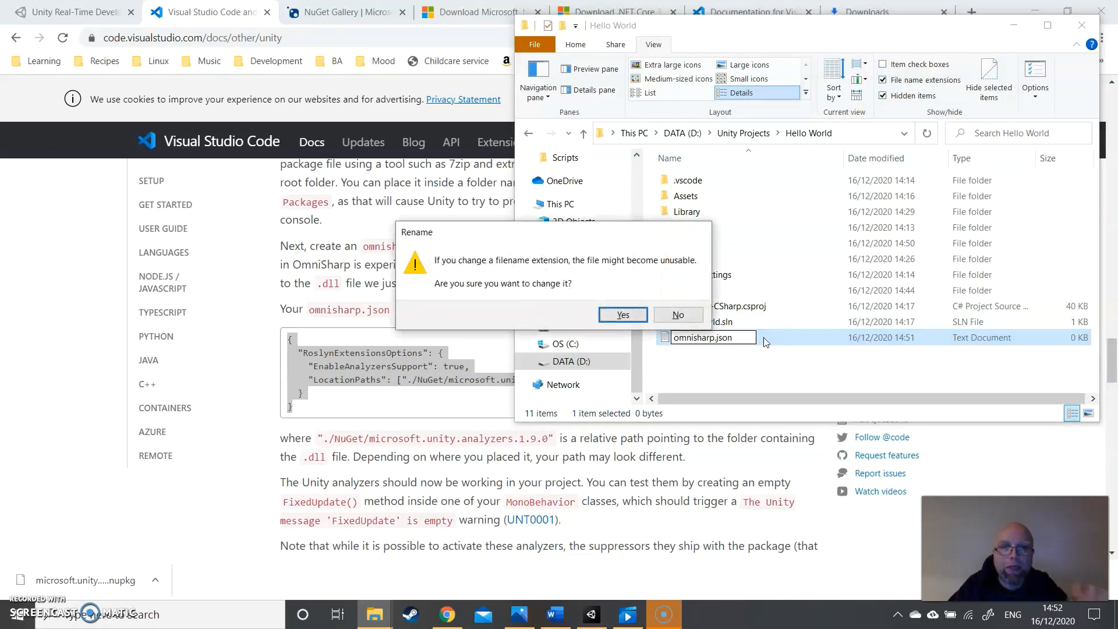
click(613, 318)
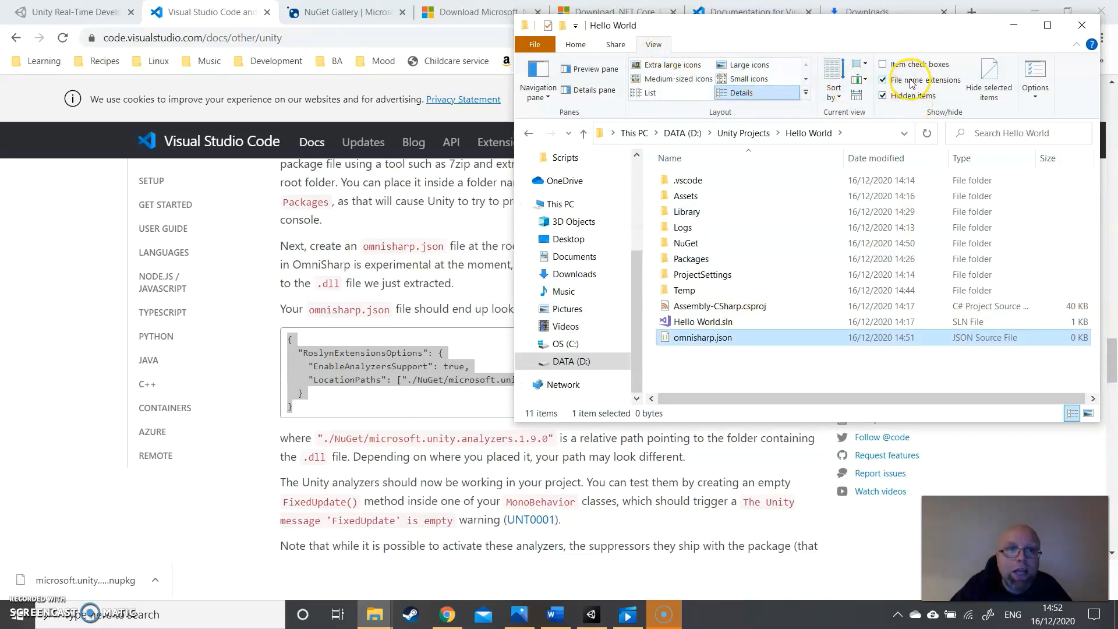
click(884, 80)
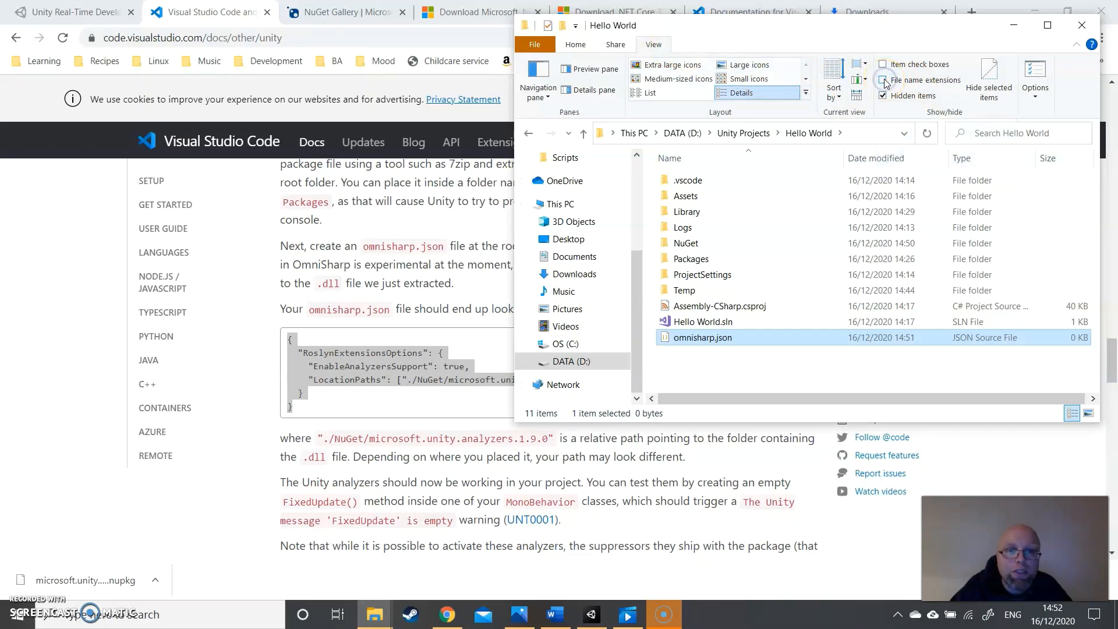
- Open omnisharp.json in Visual Studio Code, paste in the copied RoslynExtensionsOptions block, save it, and close the editor and project folder
click(698, 340)
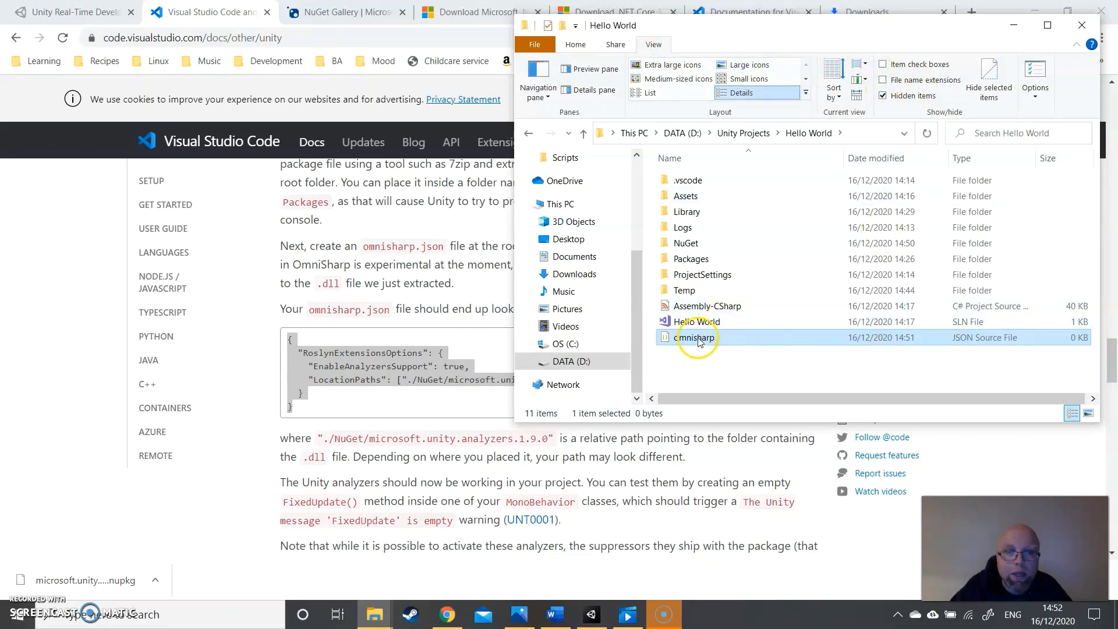
click(699, 341)
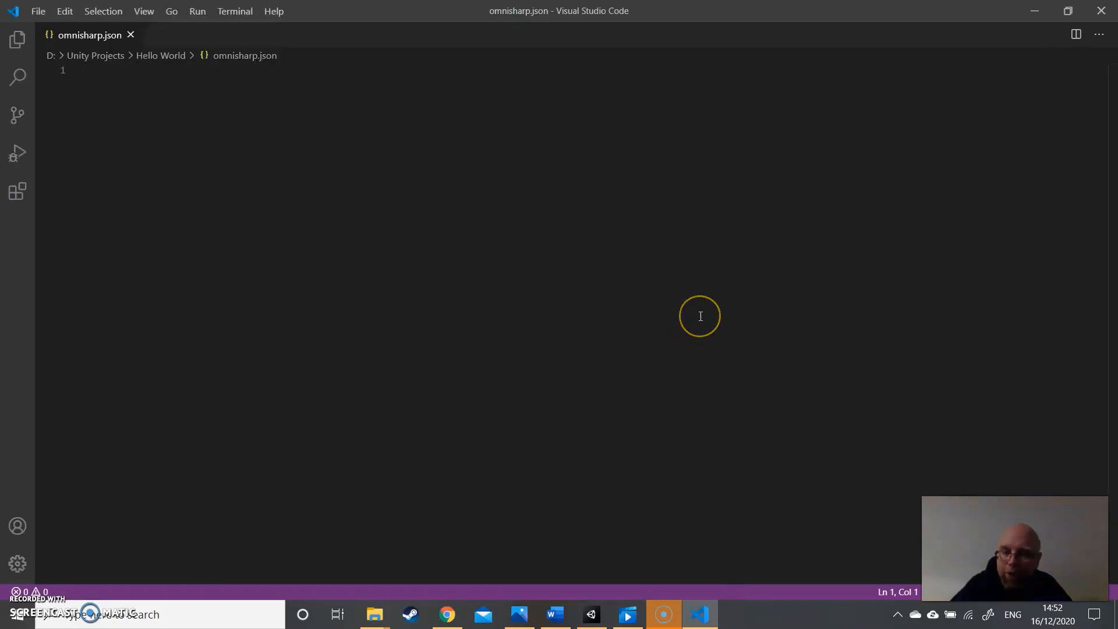
key(ctrl+v)
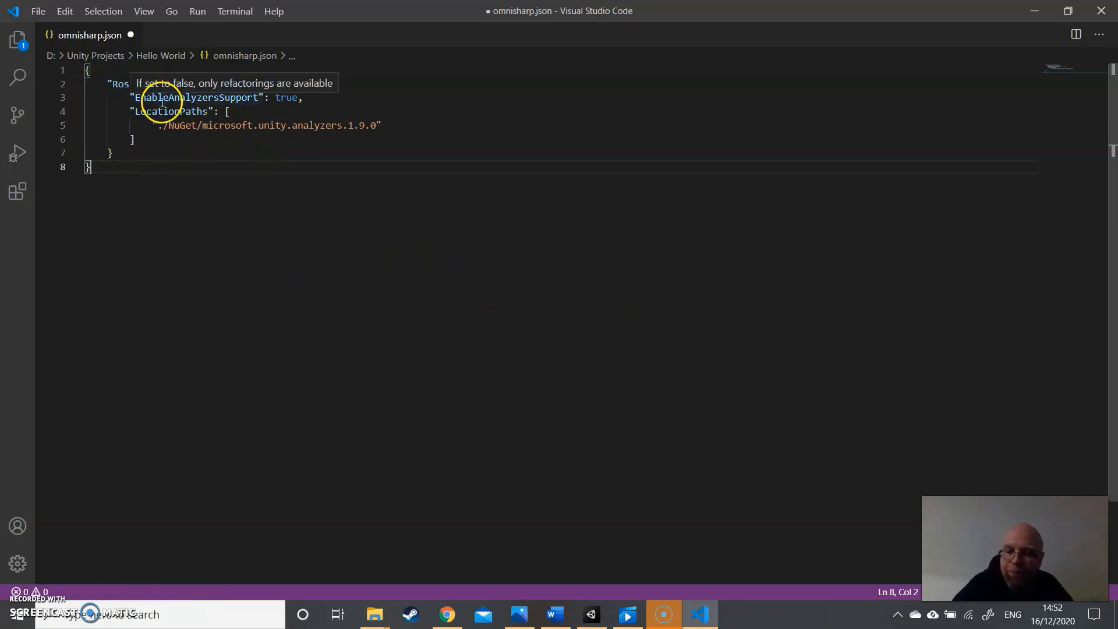
key(ctrl+s)
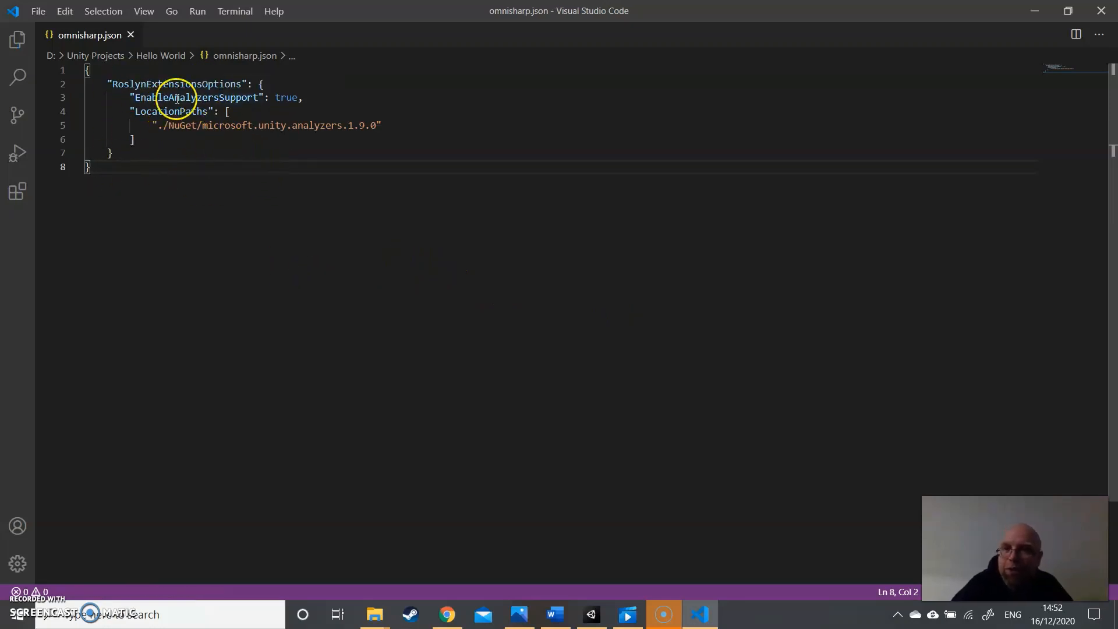
click(1103, 15)
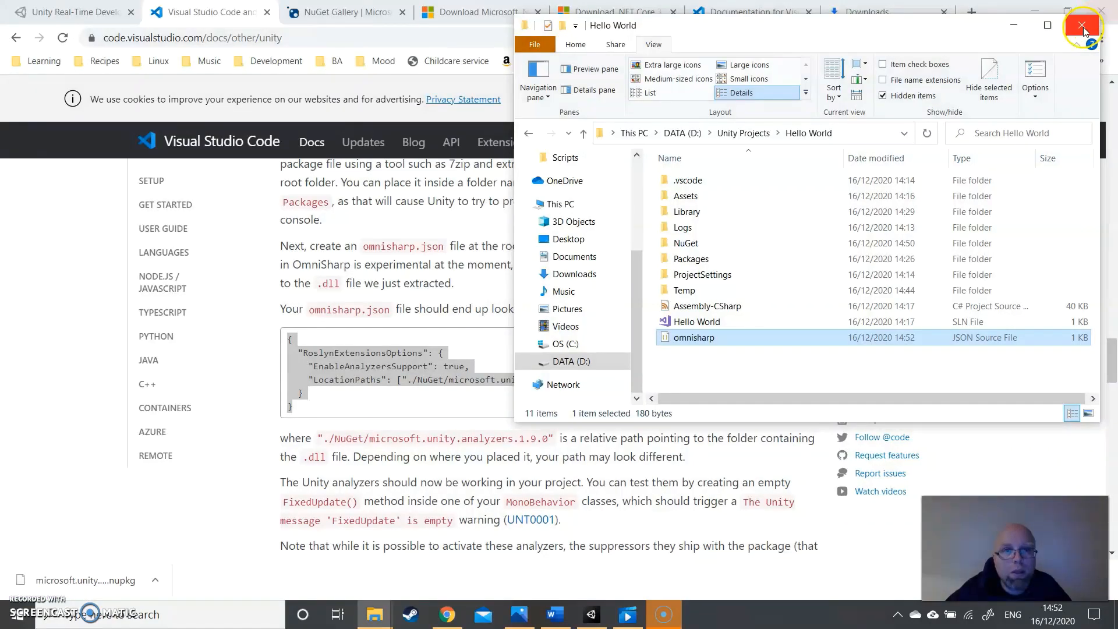
click(1101, 12)
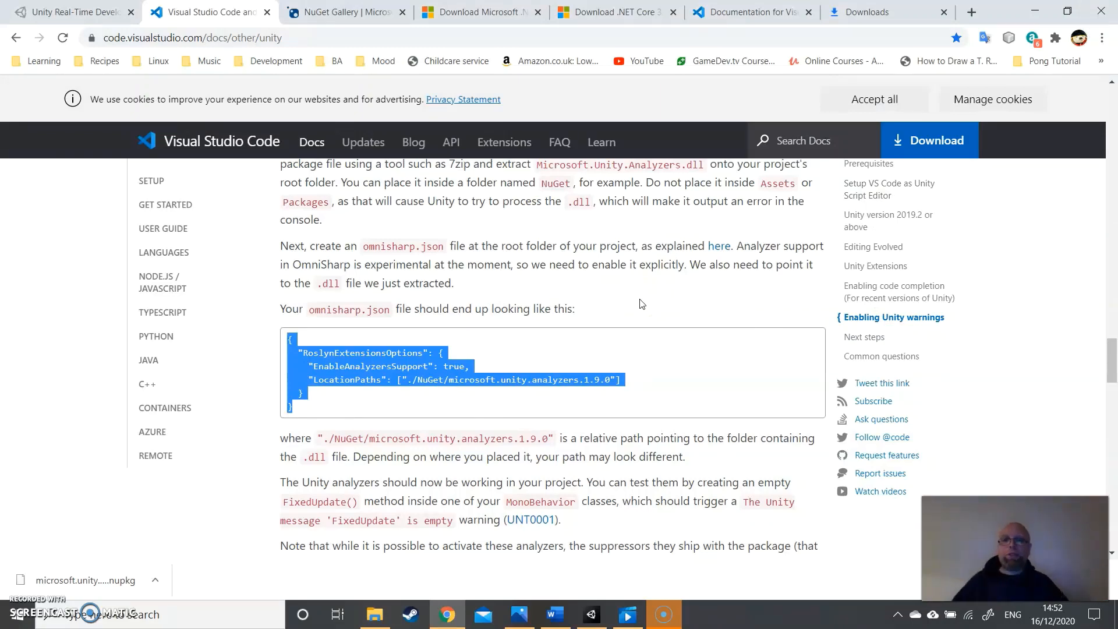
- Review the Unity documentation page in Chrome, covering the Unity warnings, .editorconfig rules, files.exclude settings and code completion sections
scroll(635, 340, up, 1)
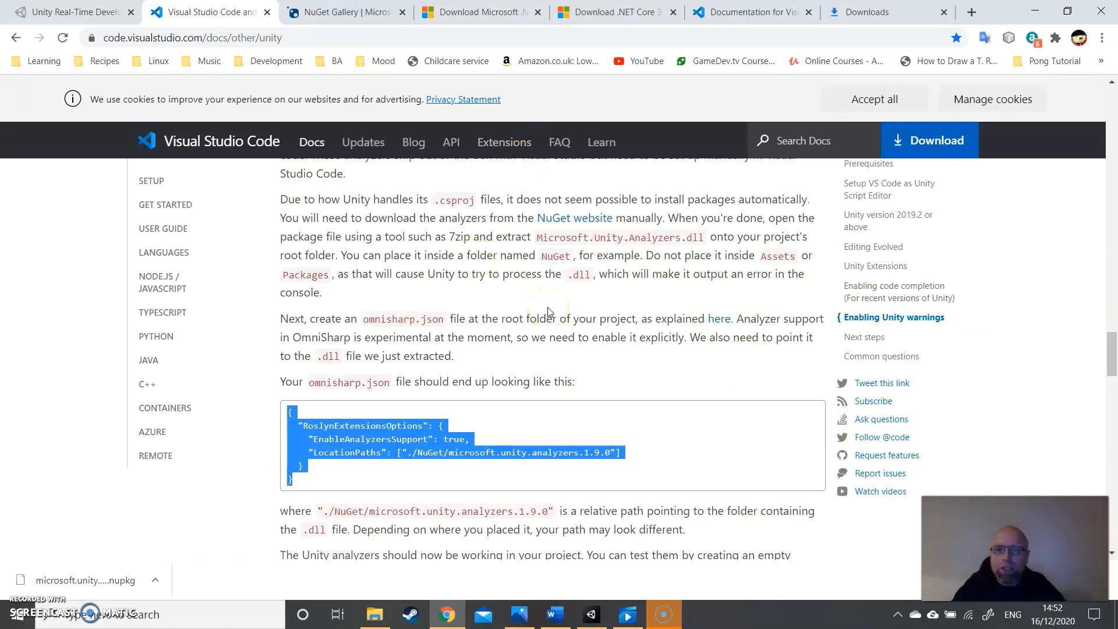
scroll(550, 309, down, 10)
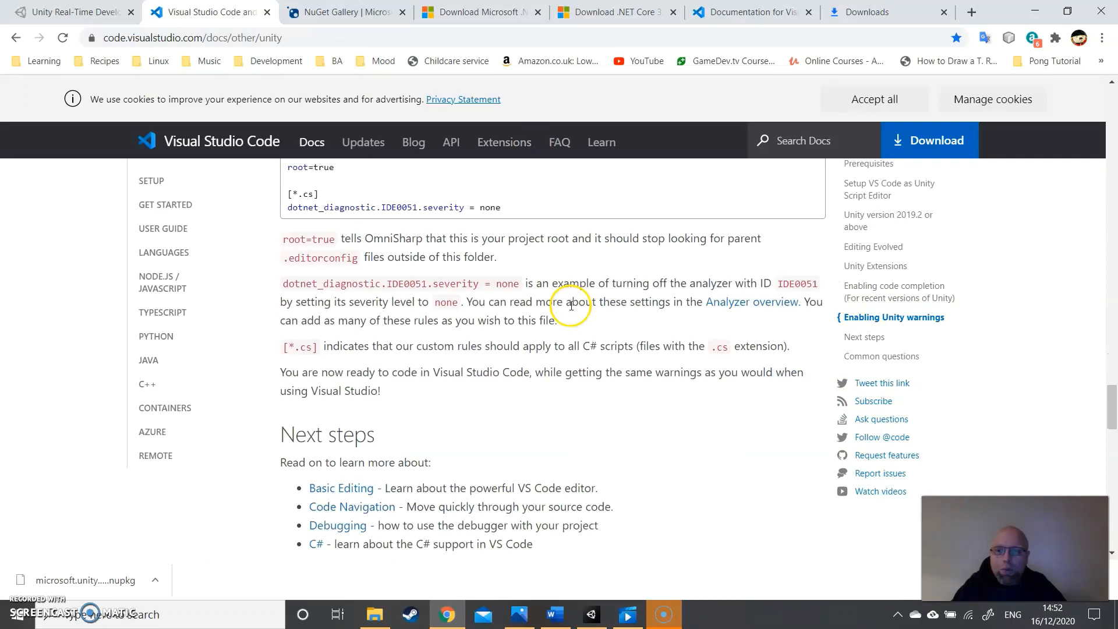
scroll(580, 237, up, 4)
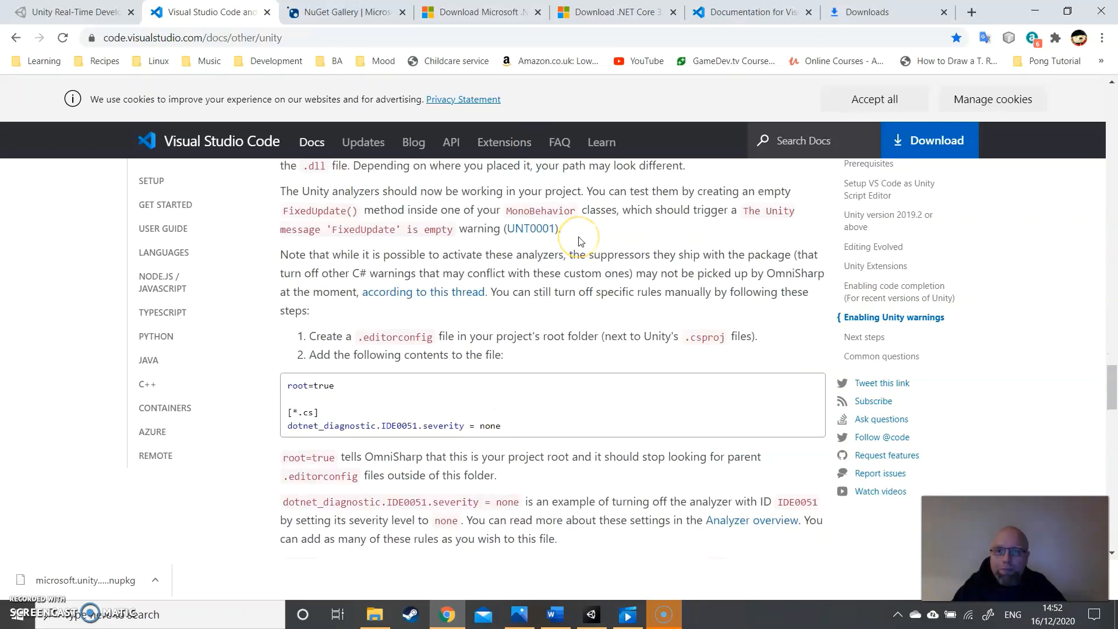
scroll(580, 241, down, 4)
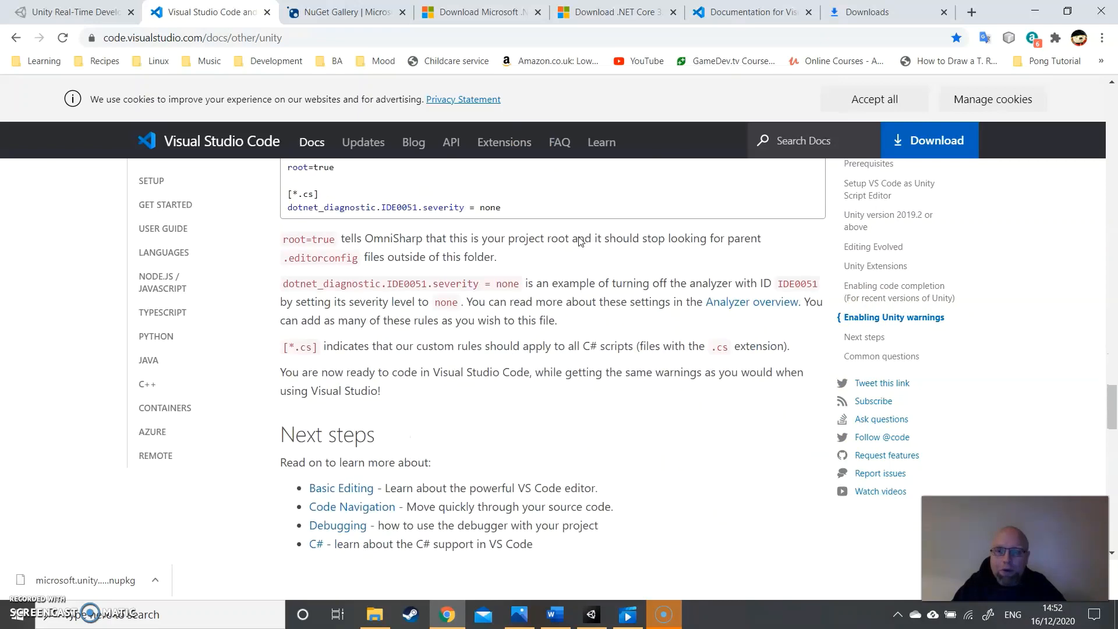
scroll(579, 239, down, 11)
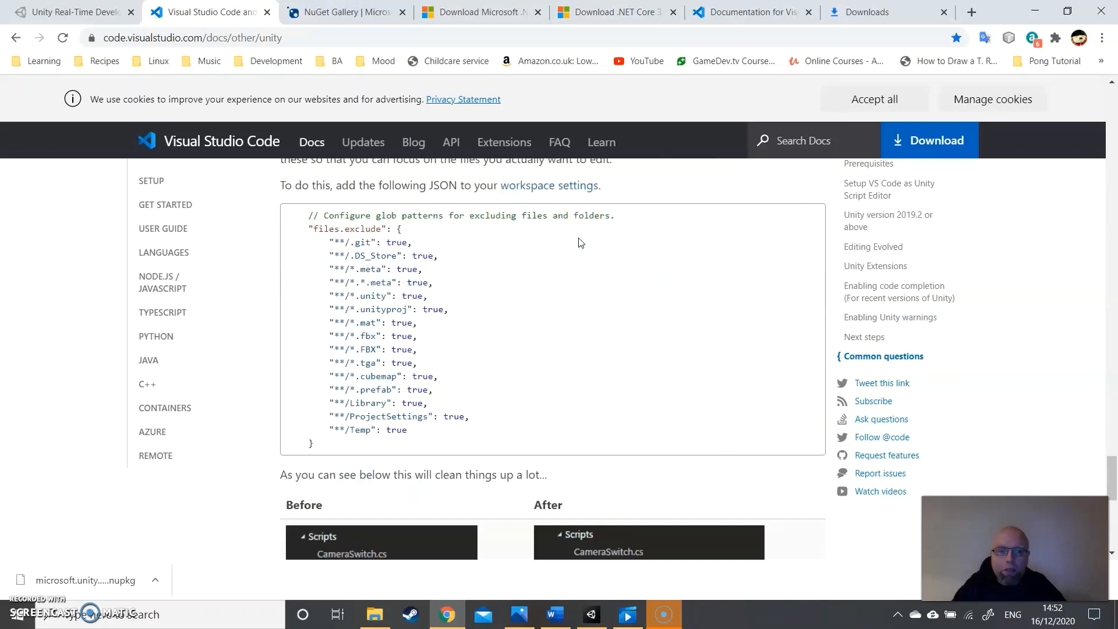
scroll(580, 243, up, 20)
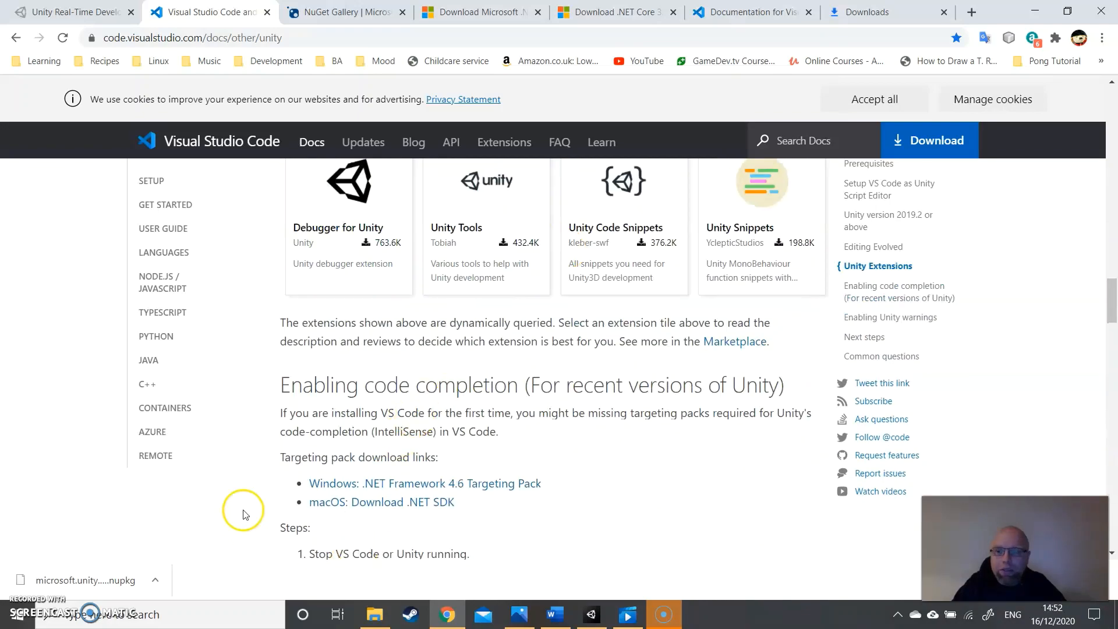
click(663, 612)
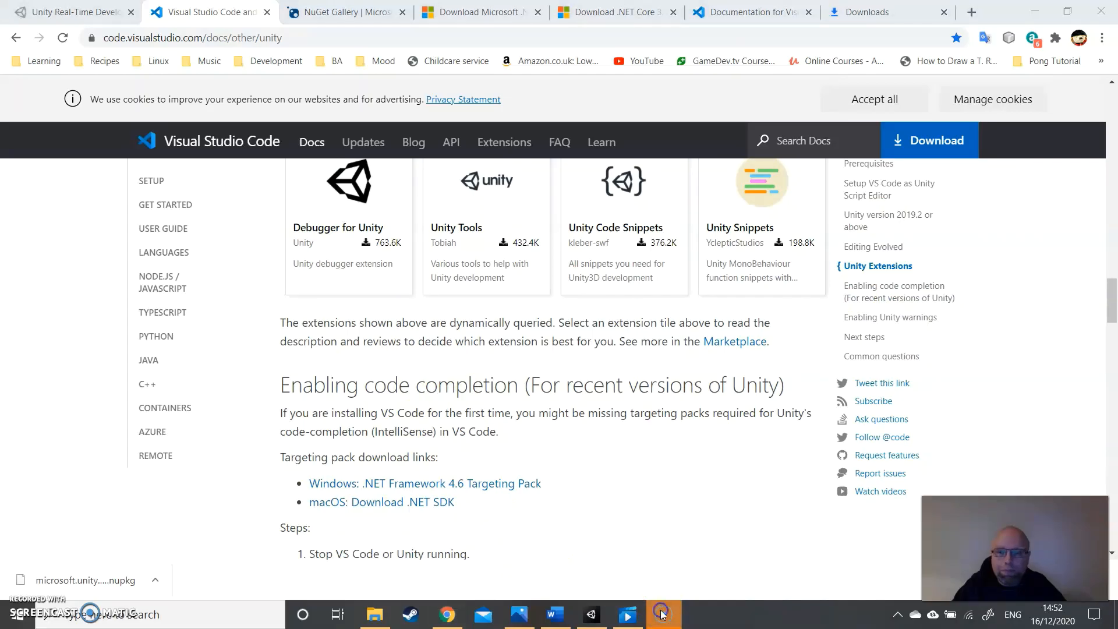
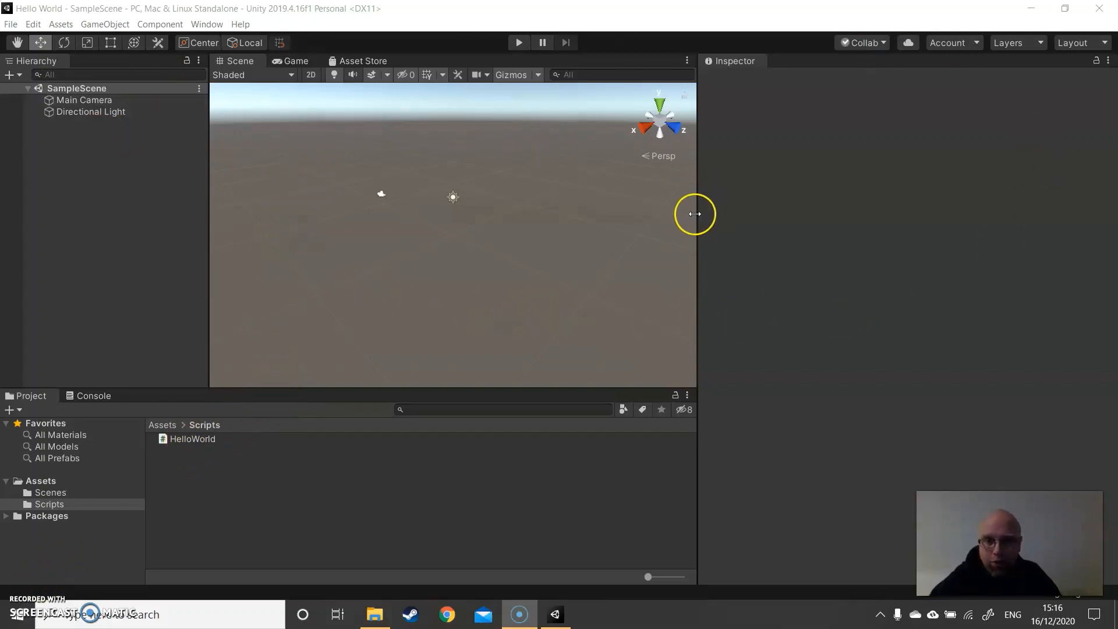
- Open the HelloWorld script from Assets/Scripts in Visual Studio Code and place the cursor inside the empty Start method
click(190, 441)
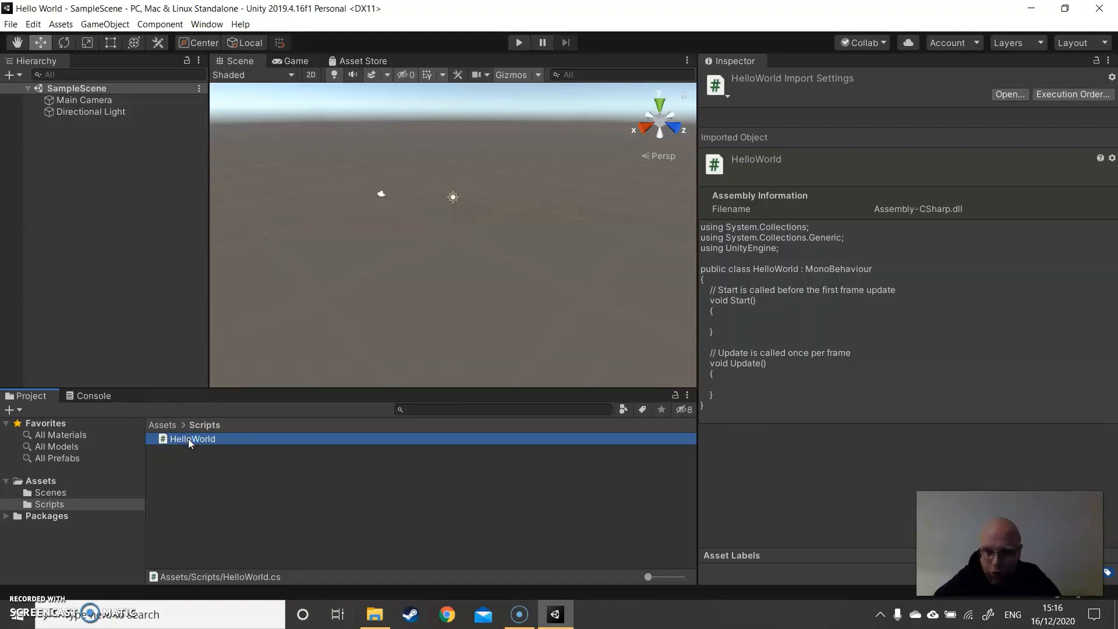
double_click(189, 441)
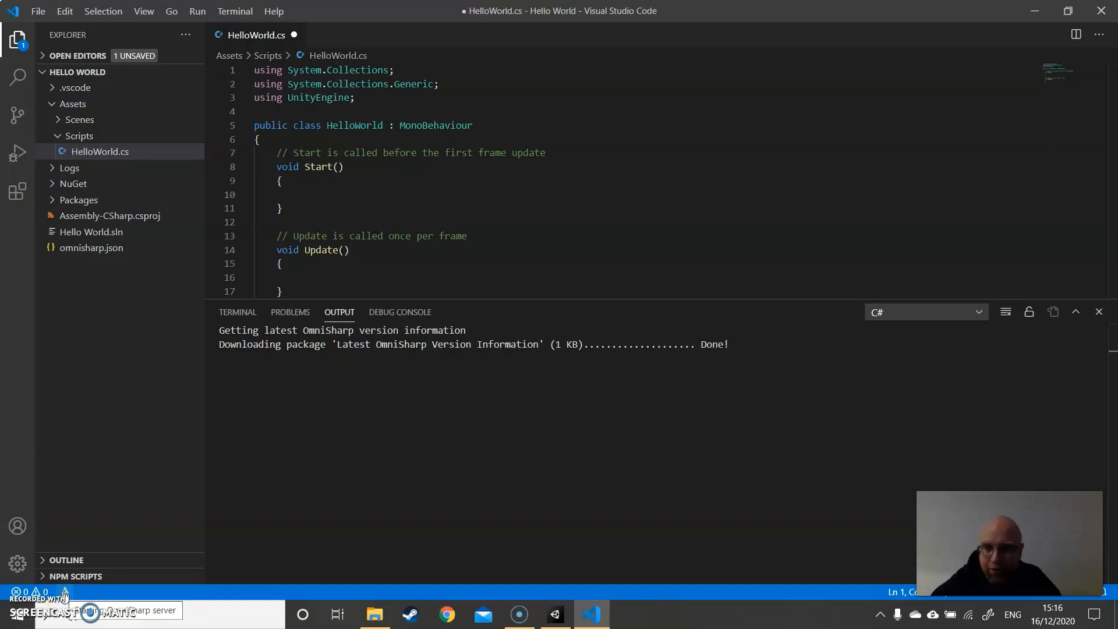
click(327, 193)
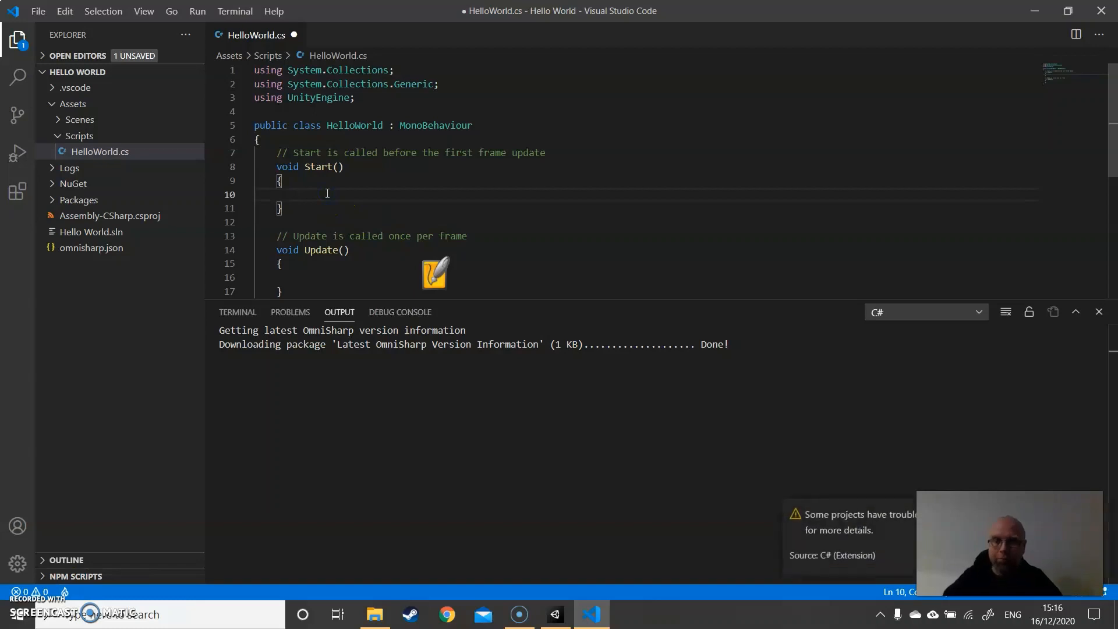
- Try code completion in the Start method by entering Vector2, and delete the trial text
text(Vector2)
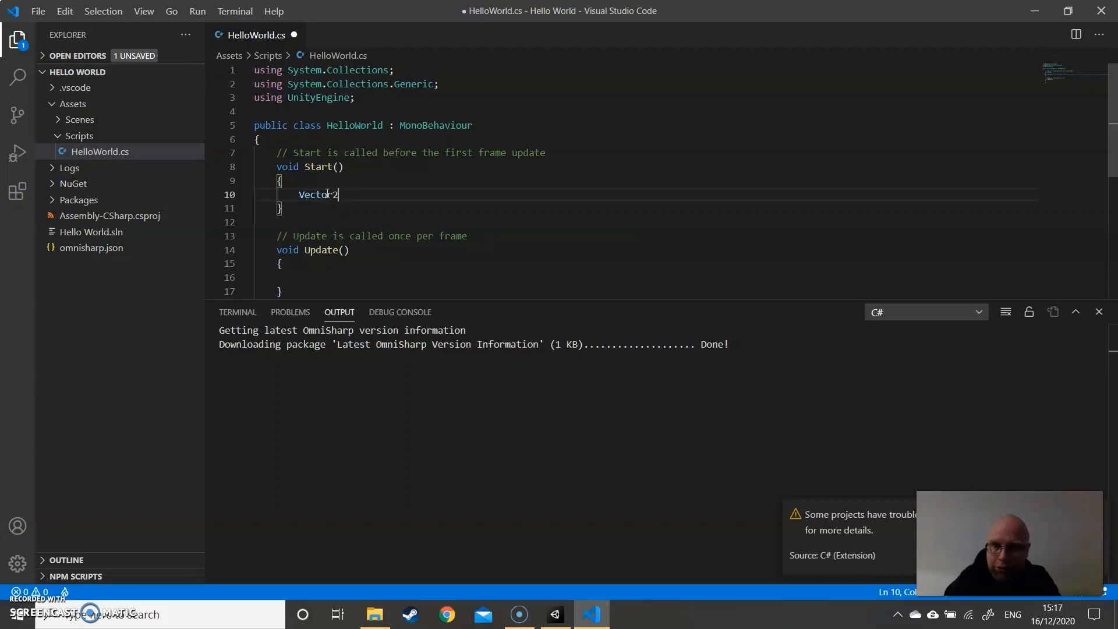
key(BackSpace)
key(BackSpace)
key(BackSpace)
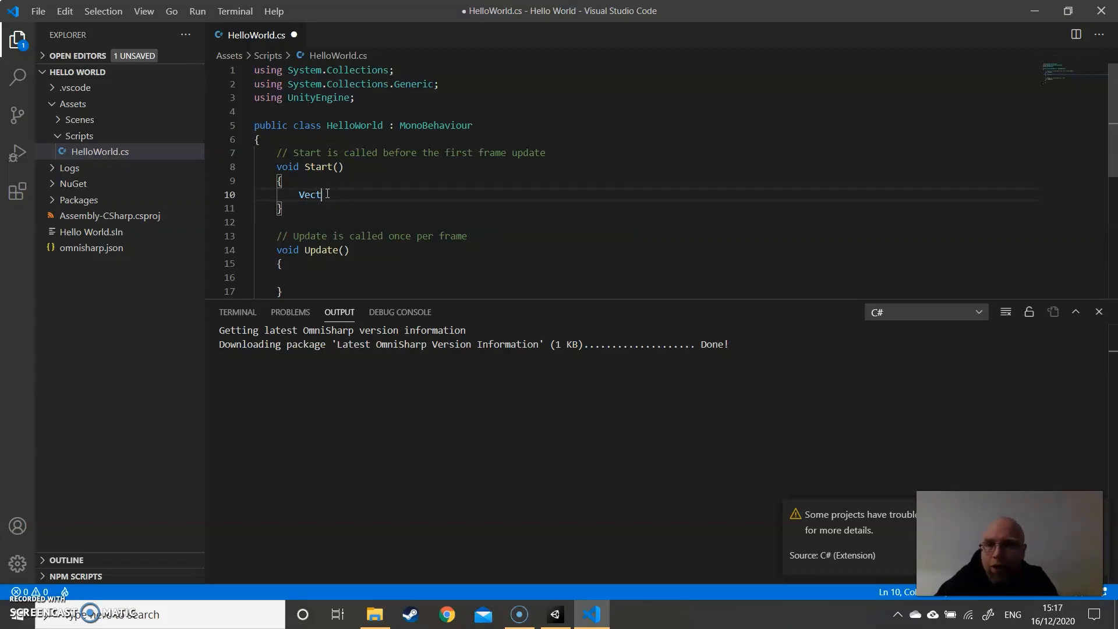
key(BackSpace)
key(BackSpace)
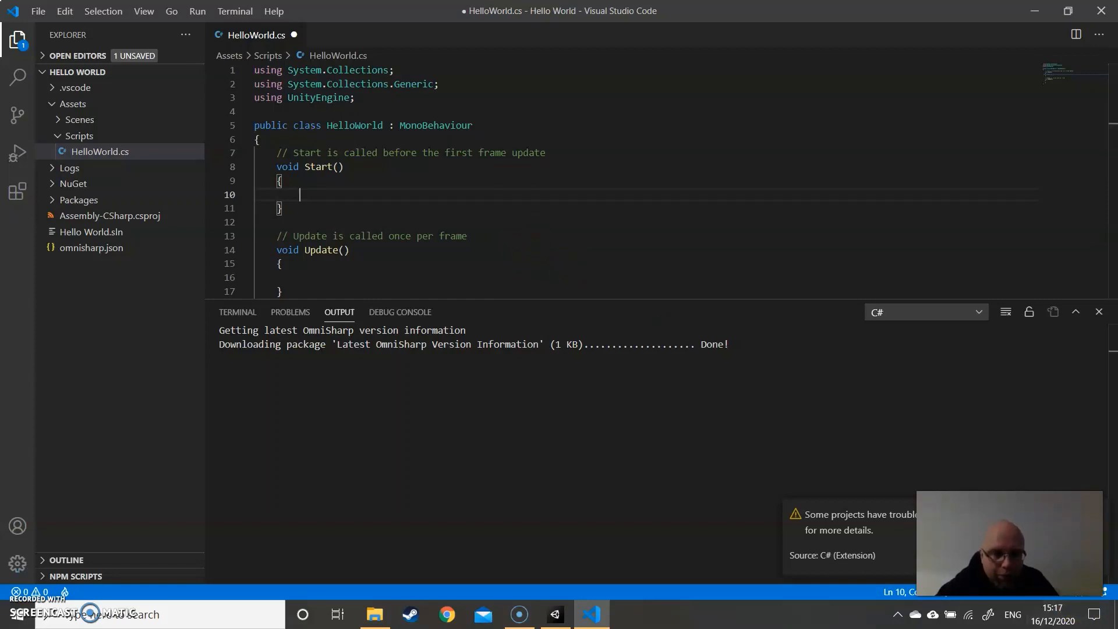
- Open the OmniSharp log from the C# extension's project warning and examine its analyzer and project loading entries
key(alt+p)
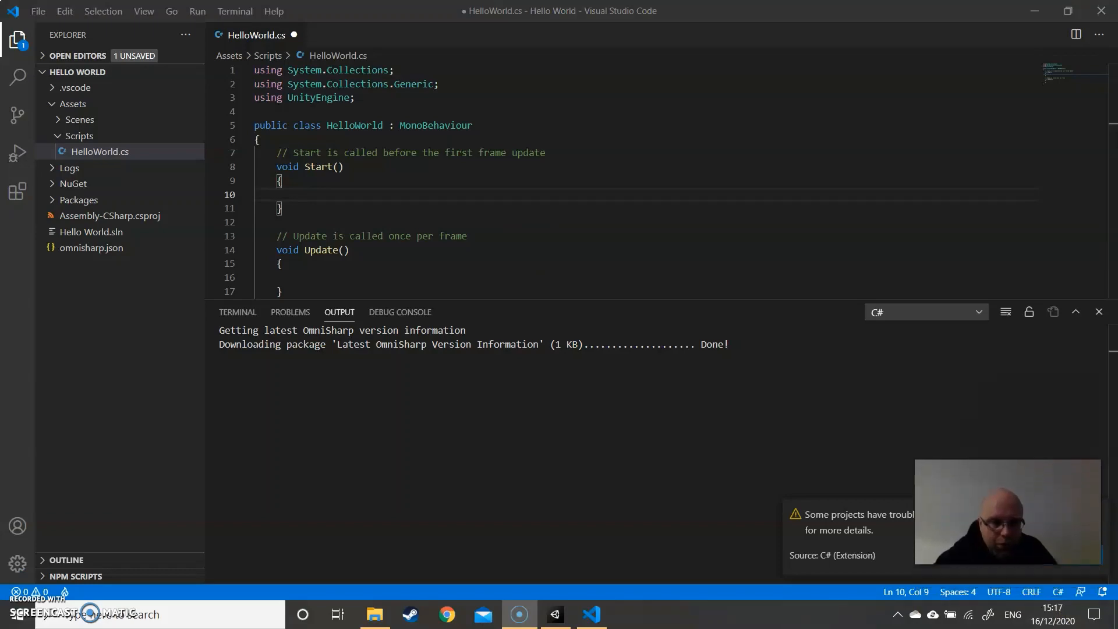
click(1069, 556)
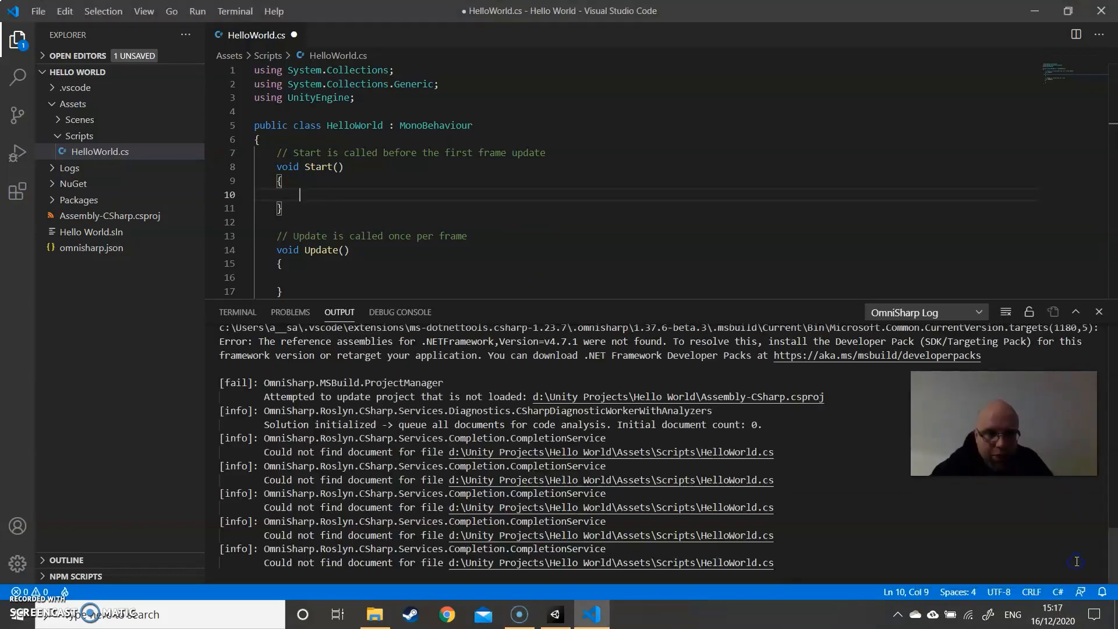
scroll(674, 449, up, 15)
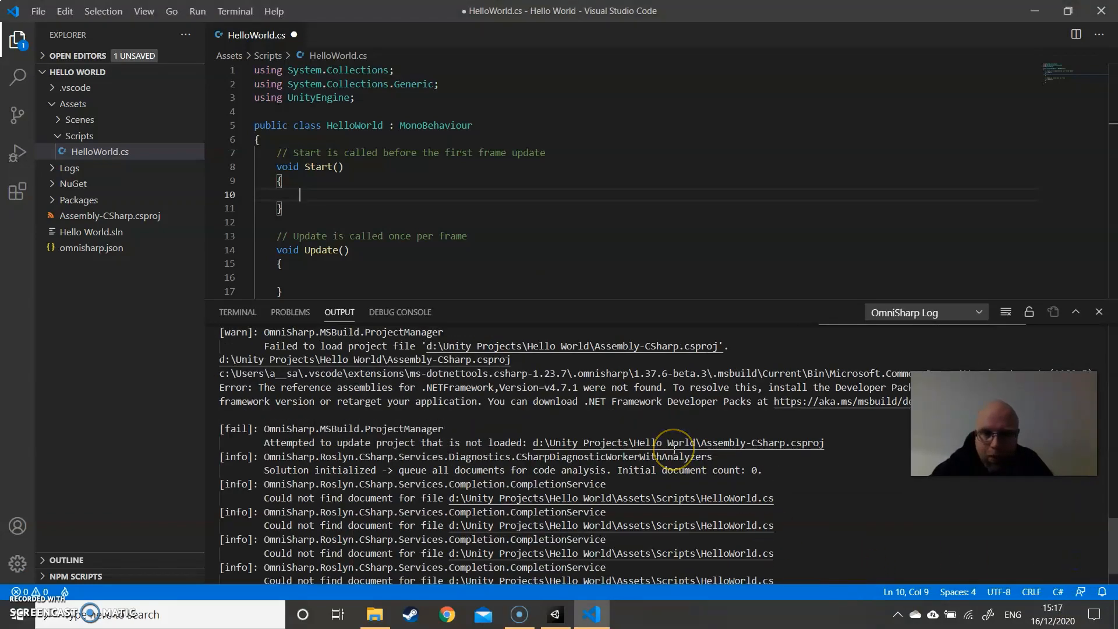
scroll(675, 449, up, 4)
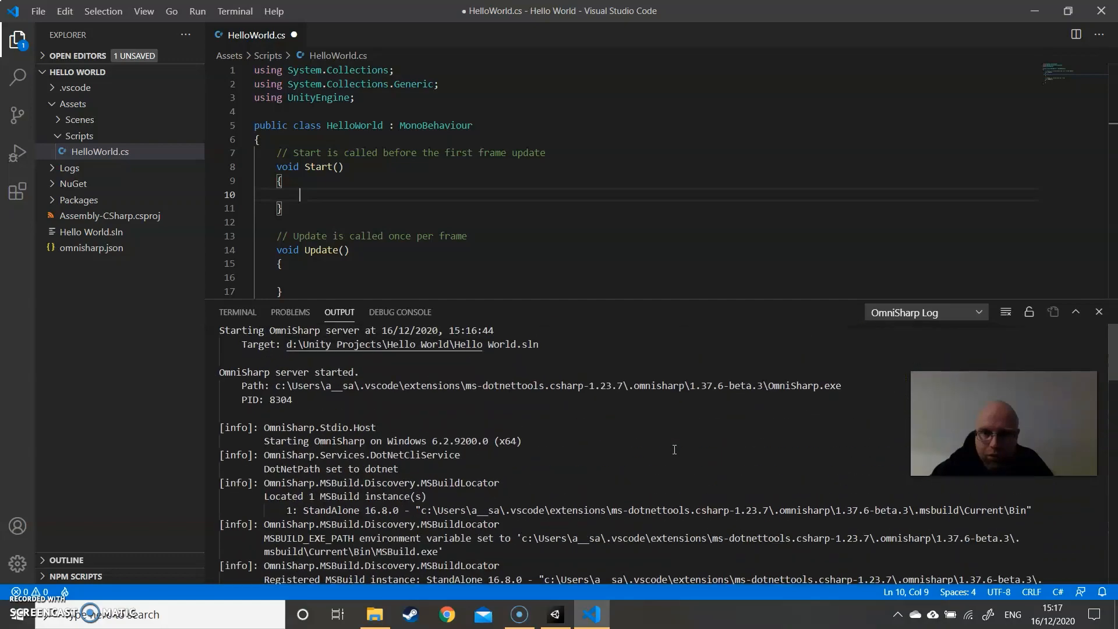
scroll(672, 429, down, 2)
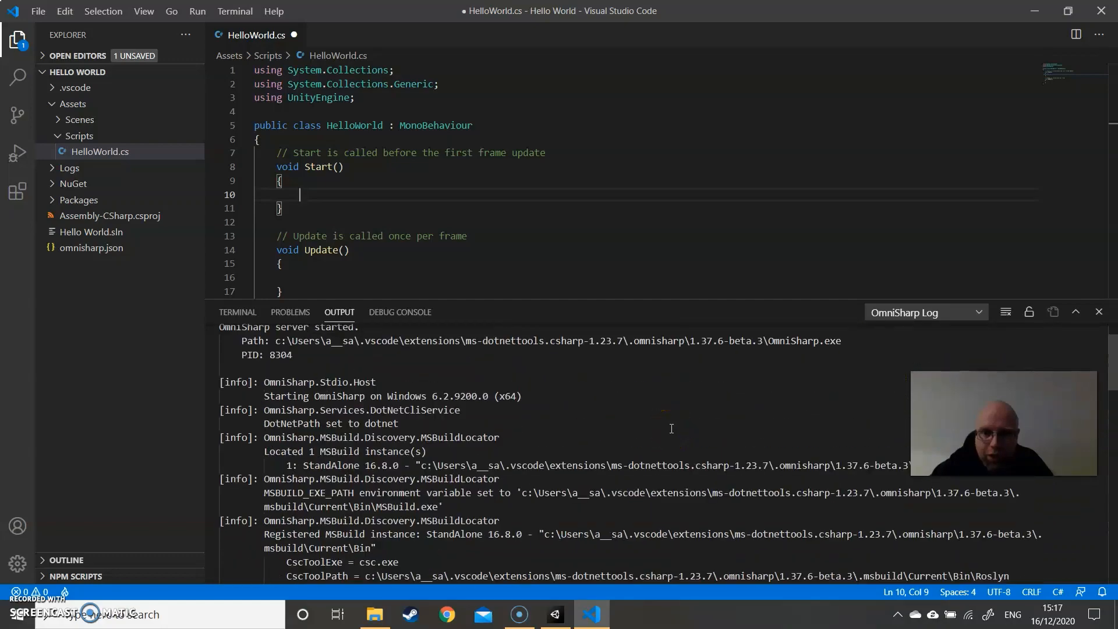
scroll(672, 429, down, 1)
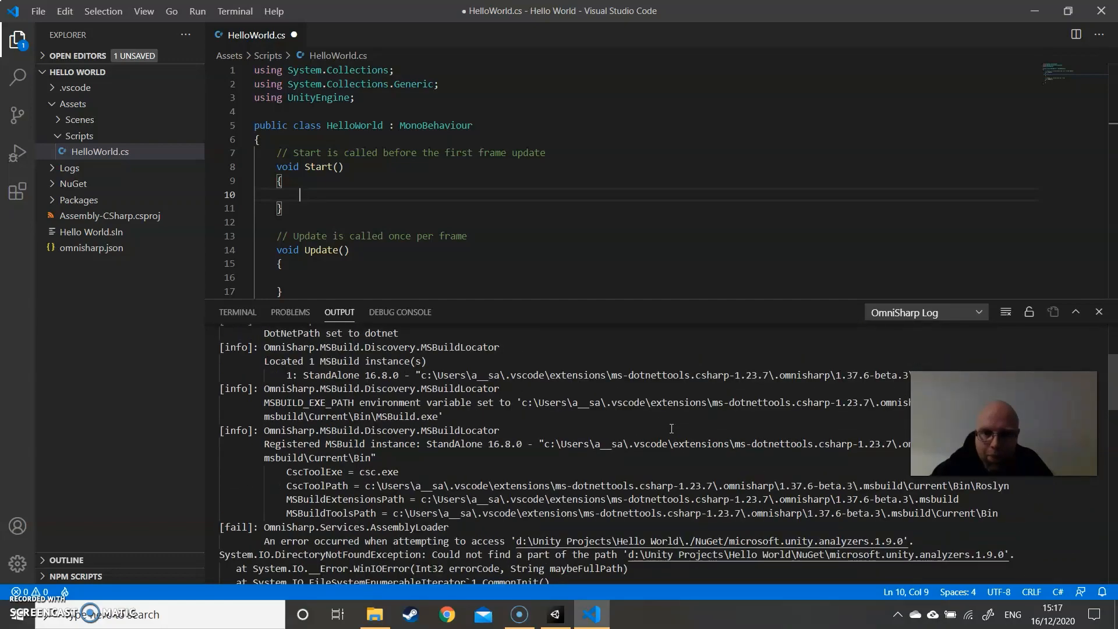
scroll(672, 428, down, 1)
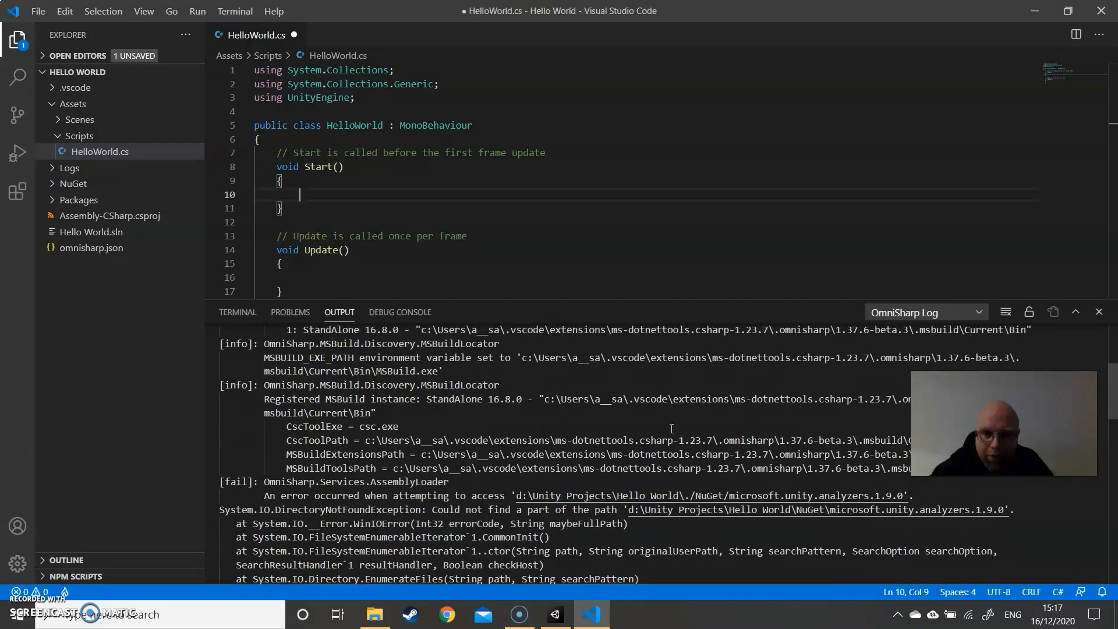
scroll(672, 429, down, 1)
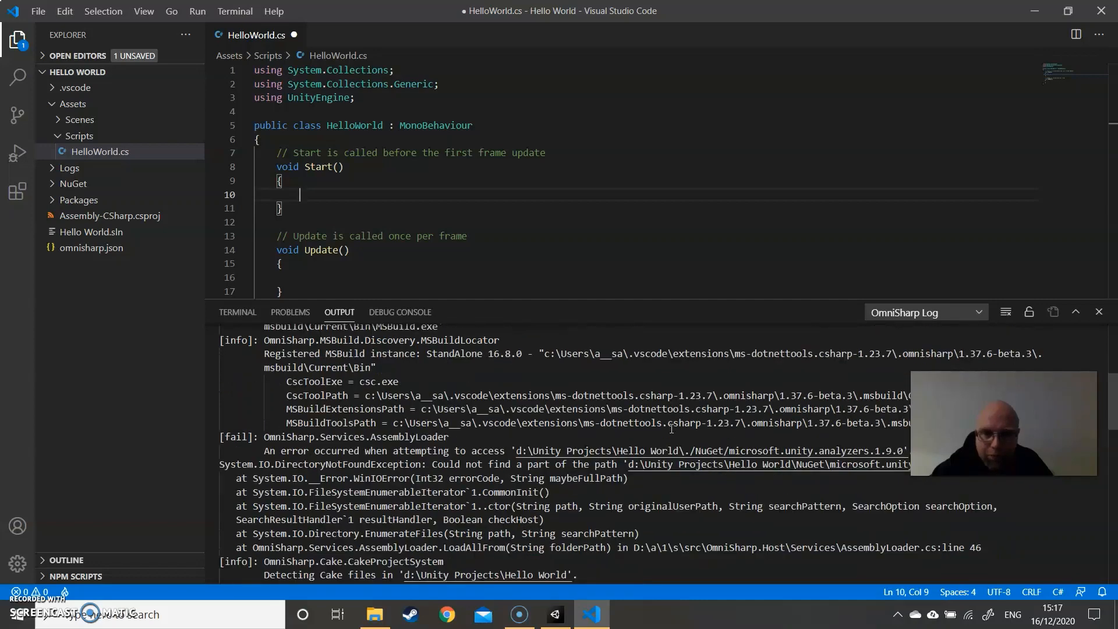
scroll(671, 429, down, 2)
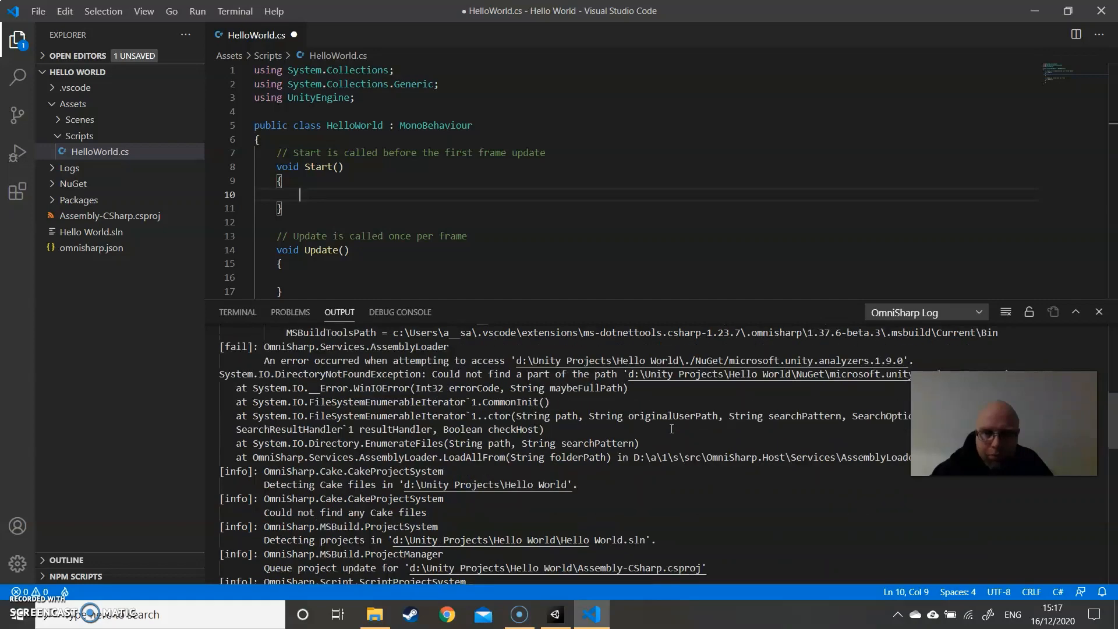
scroll(671, 428, down, 1)
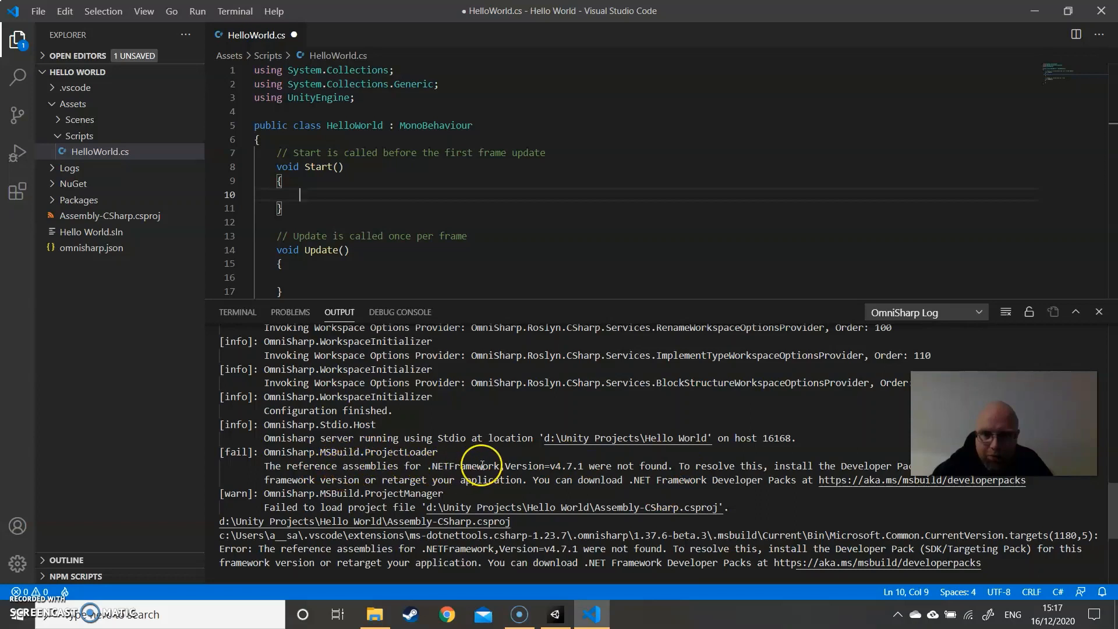
- Follow the log's developer packs link and start the .NET Framework 4.7.1 Developer Pack download, cancelling the save
ctrl+click(865, 486)
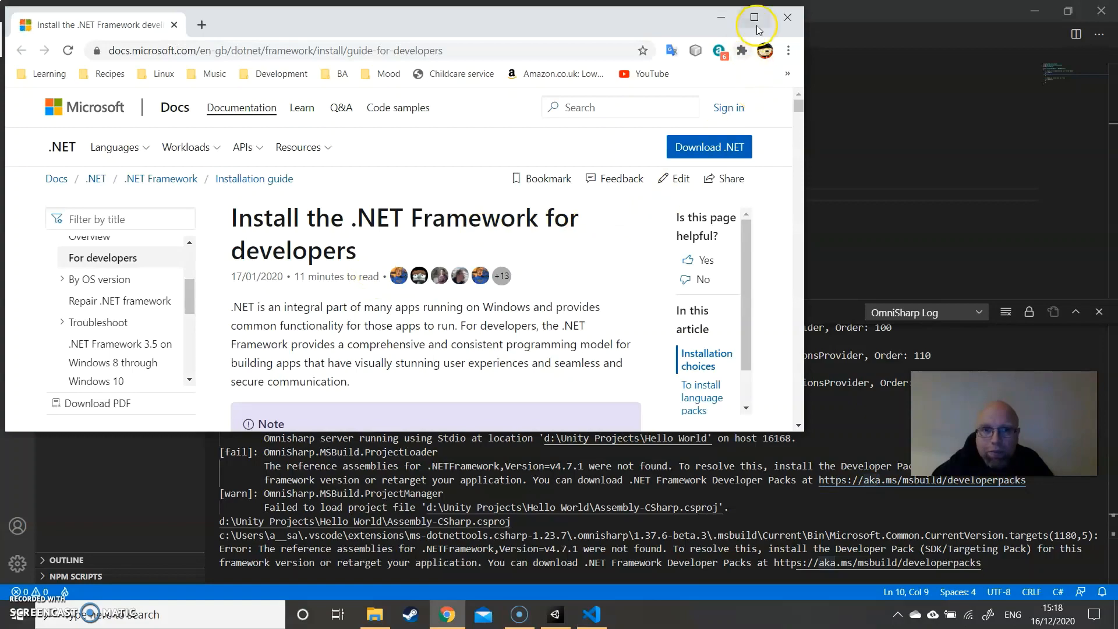
click(755, 18)
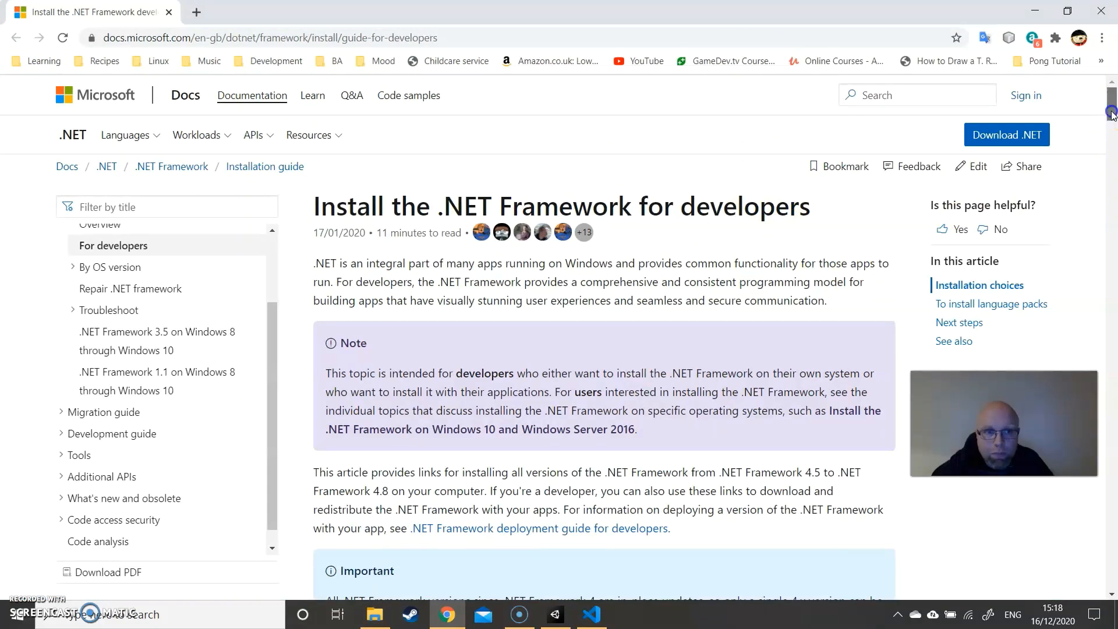
drag(1112, 112, 1112, 201)
click(524, 290)
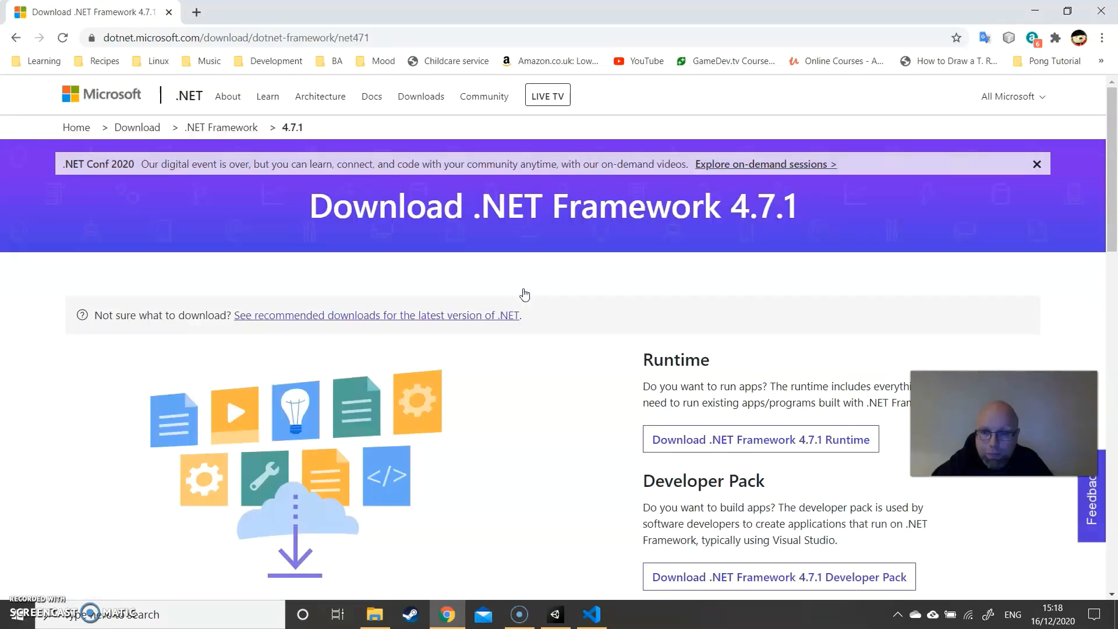
scroll(664, 321, down, 2)
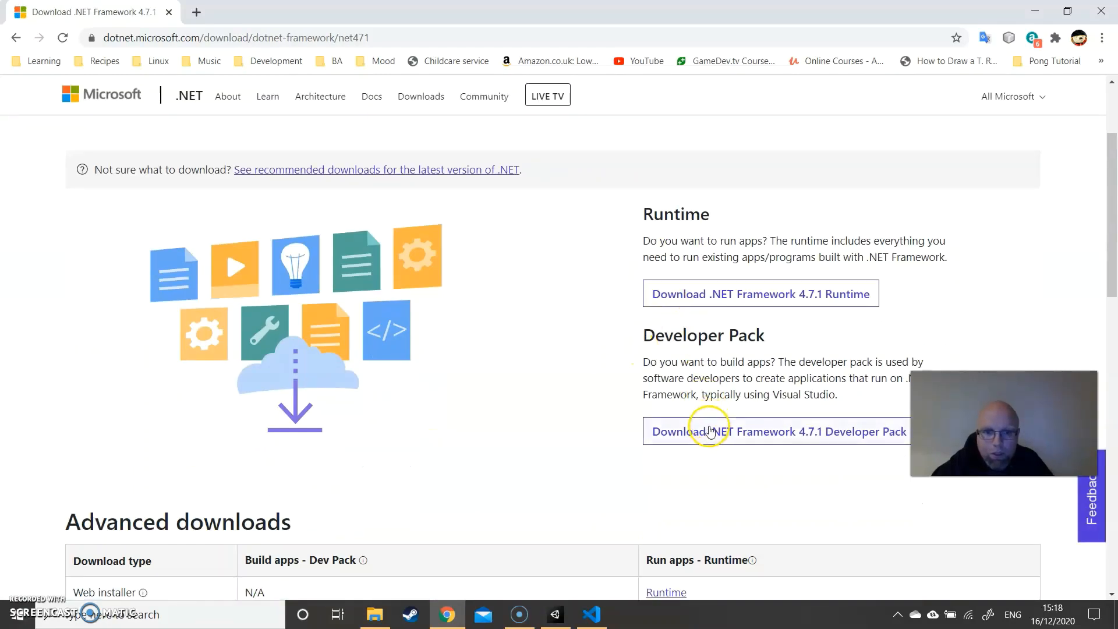
click(709, 433)
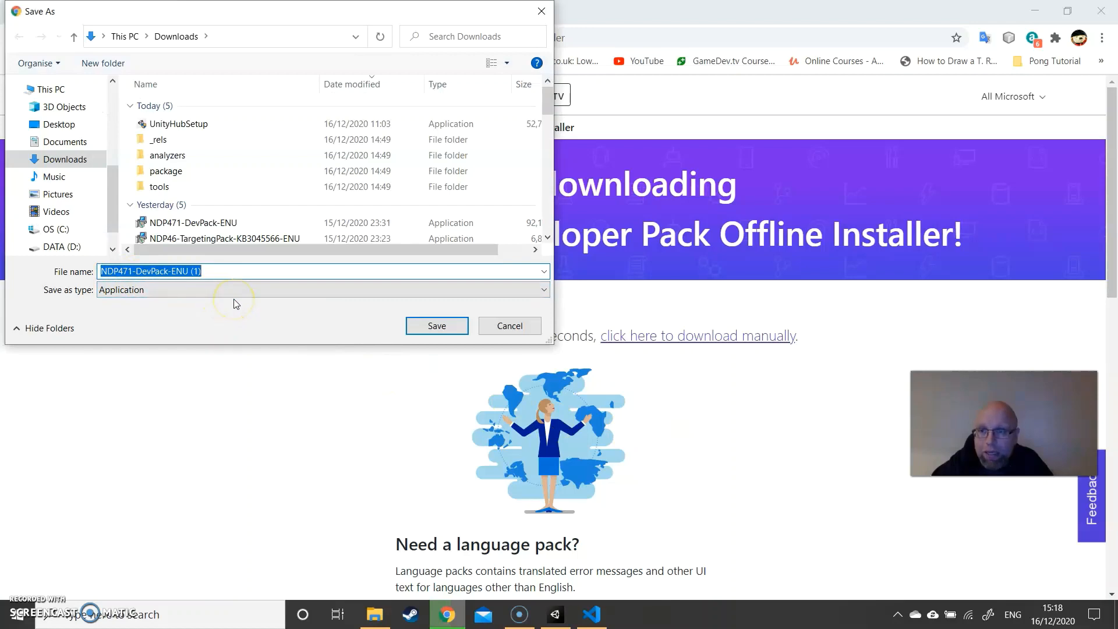
click(510, 326)
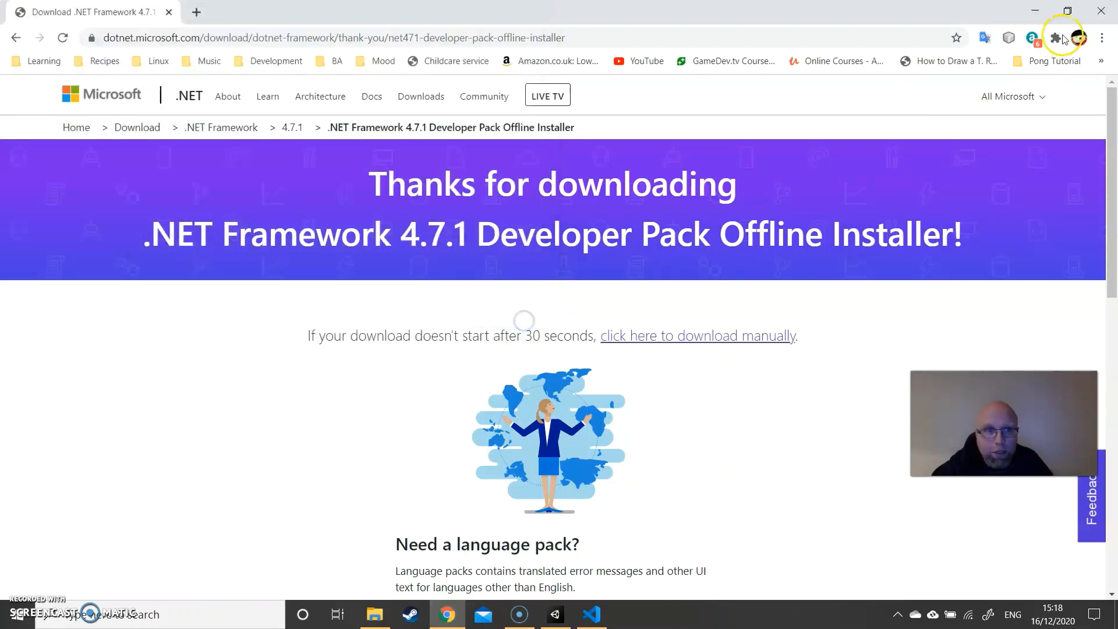
- Run the NDP471-DevPack-ENU.exe from Chrome's download history, accept the license terms and install the .NET Framework 4.7.1 Developer Pack
click(1102, 41)
click(1031, 131)
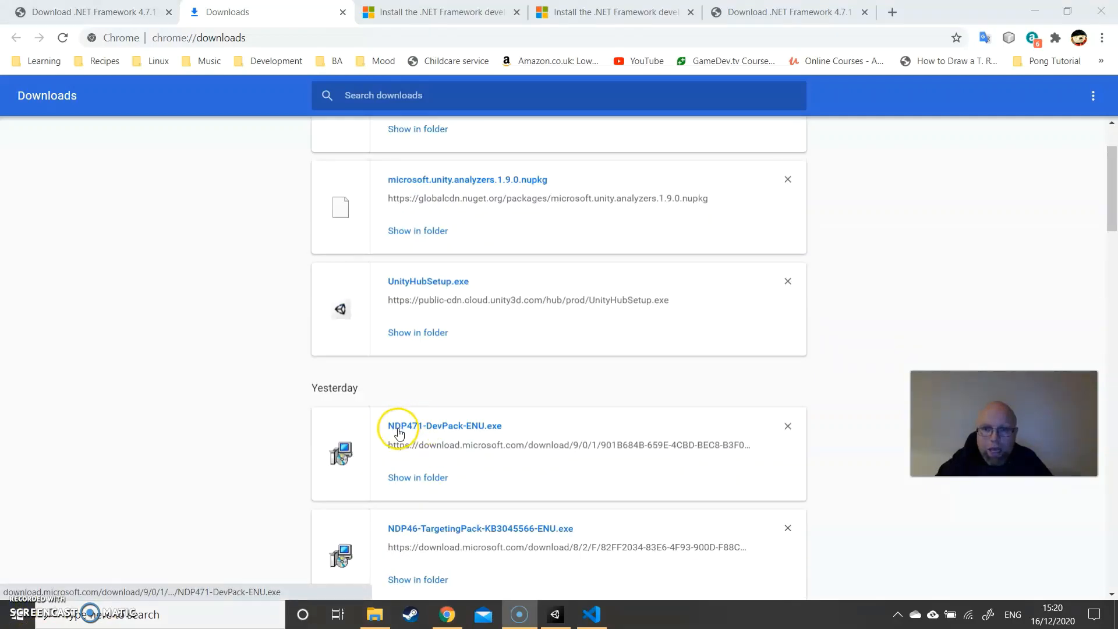
click(406, 431)
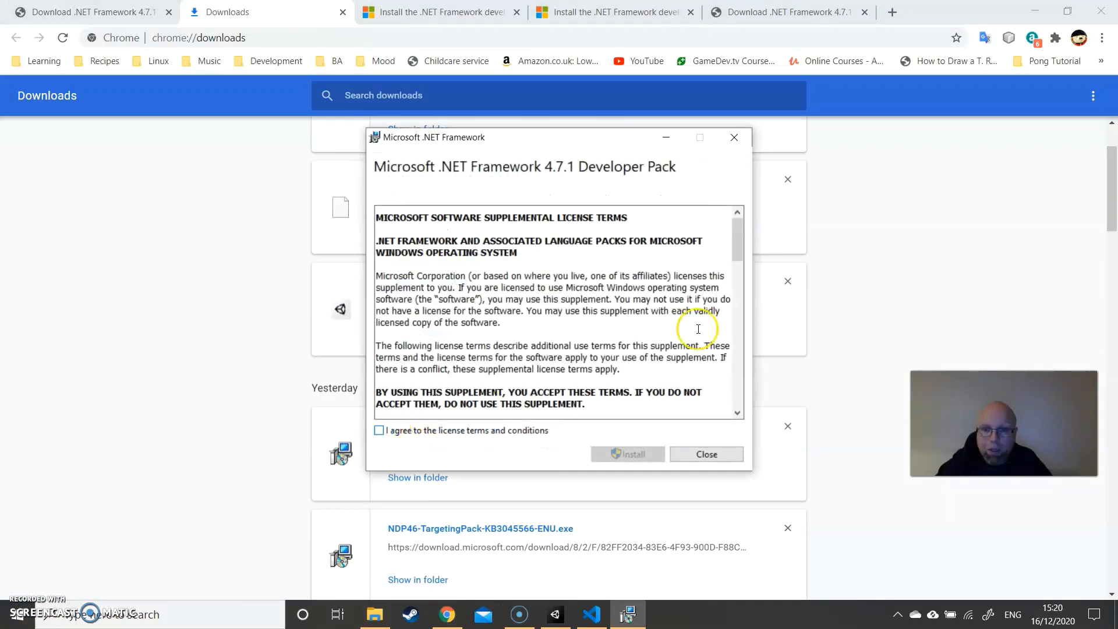
drag(739, 242, 739, 405)
click(379, 430)
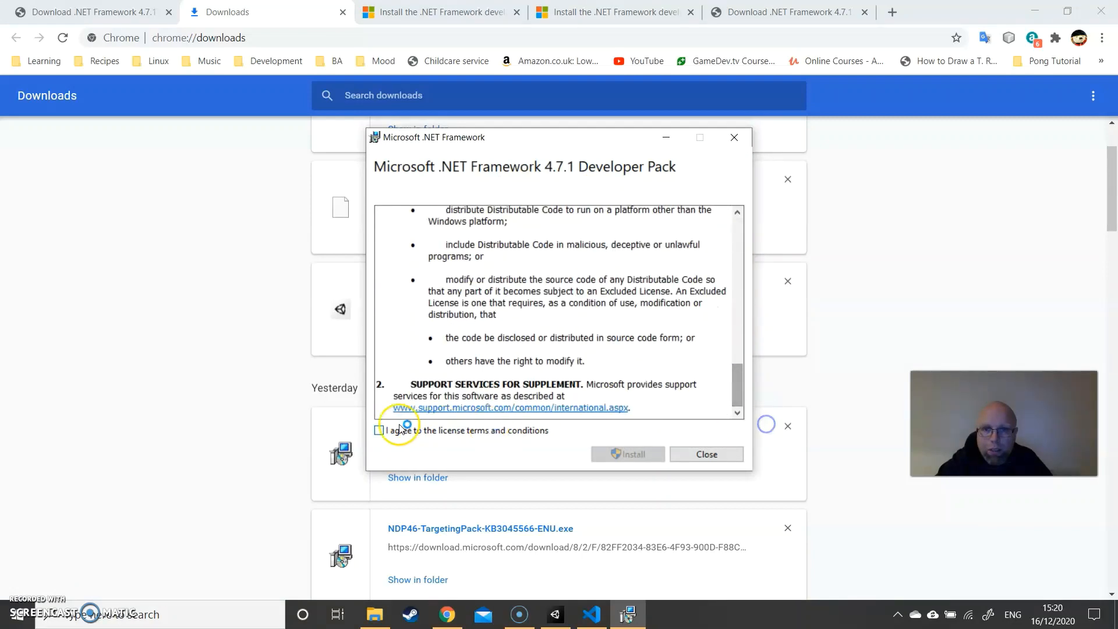
click(629, 454)
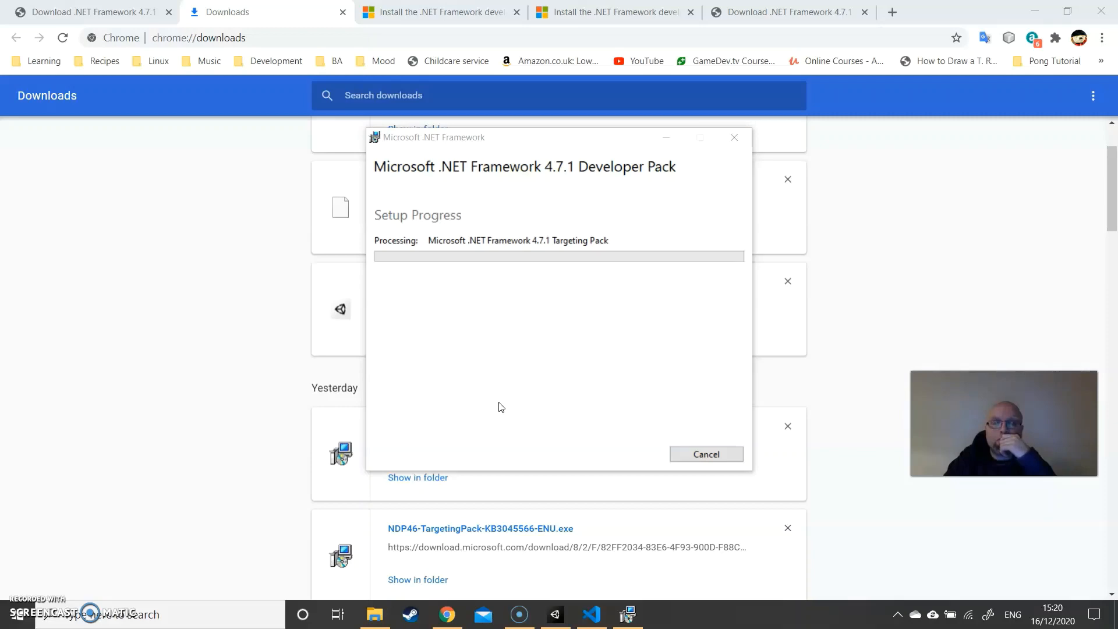
- Switch back to Visual Studio Code and examine the OmniSharp log and the LocationPaths entry in omnisharp.json
click(593, 614)
scroll(607, 452, up, 15)
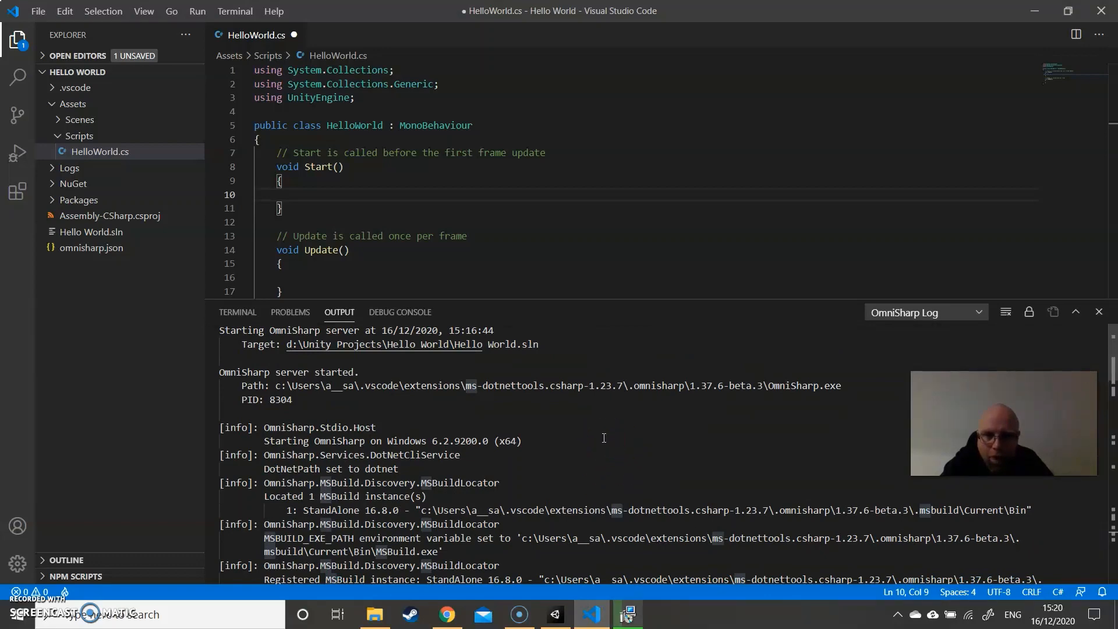
scroll(604, 438, down, 1)
scroll(604, 438, down, 1)
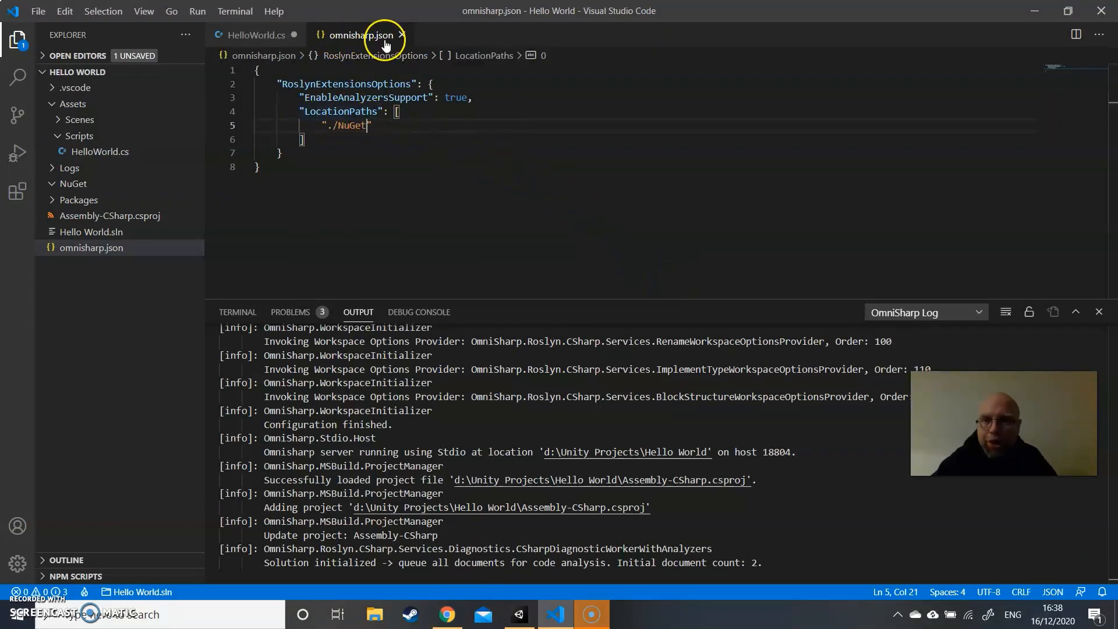
drag(373, 126, 338, 123)
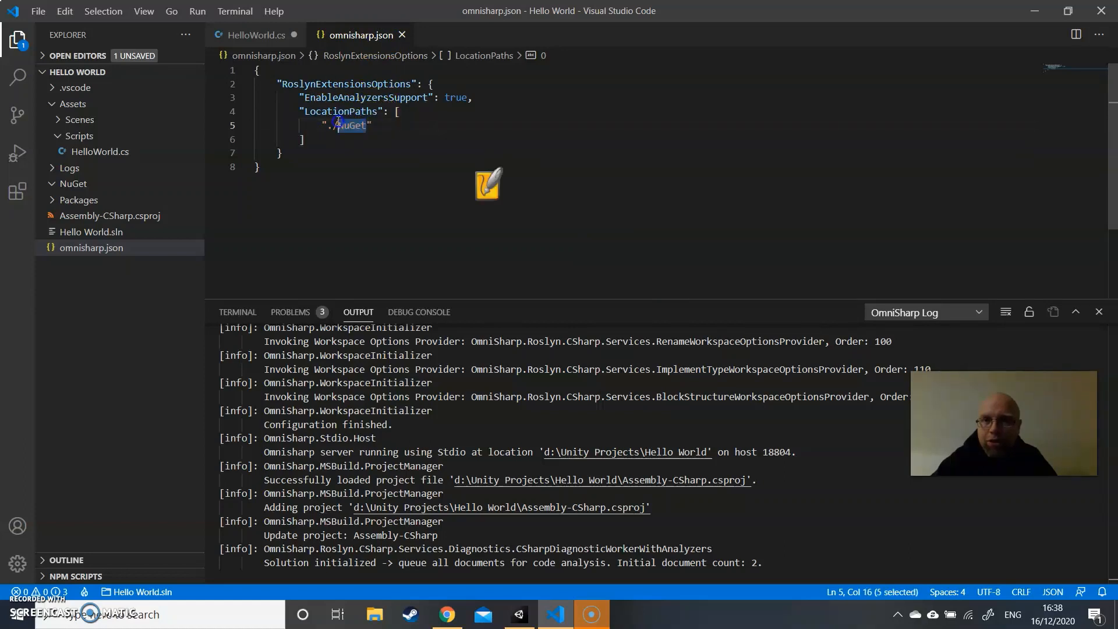
click(383, 125)
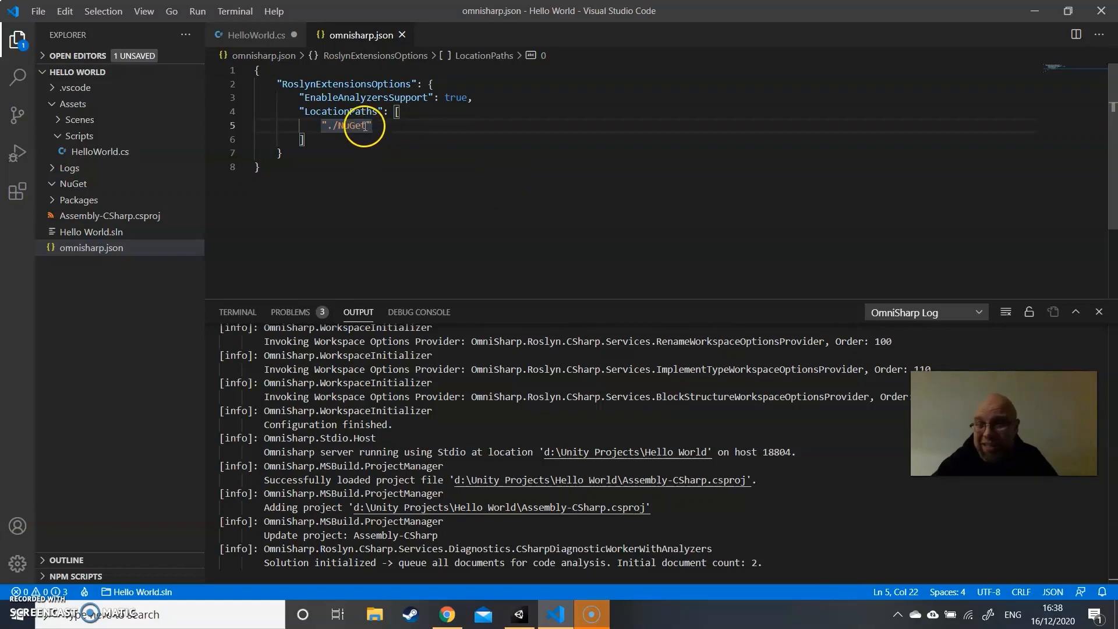
click(382, 124)
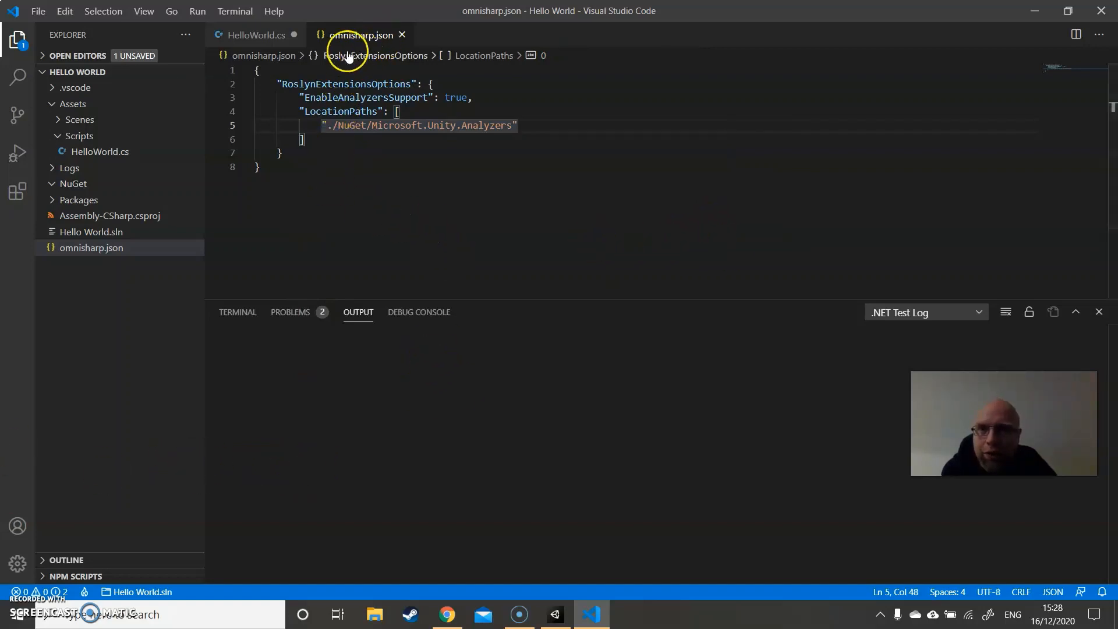
- In HelloWorld.cs, insert Vector2 in the Start method through code completion and add a dot to bring up its members
click(270, 43)
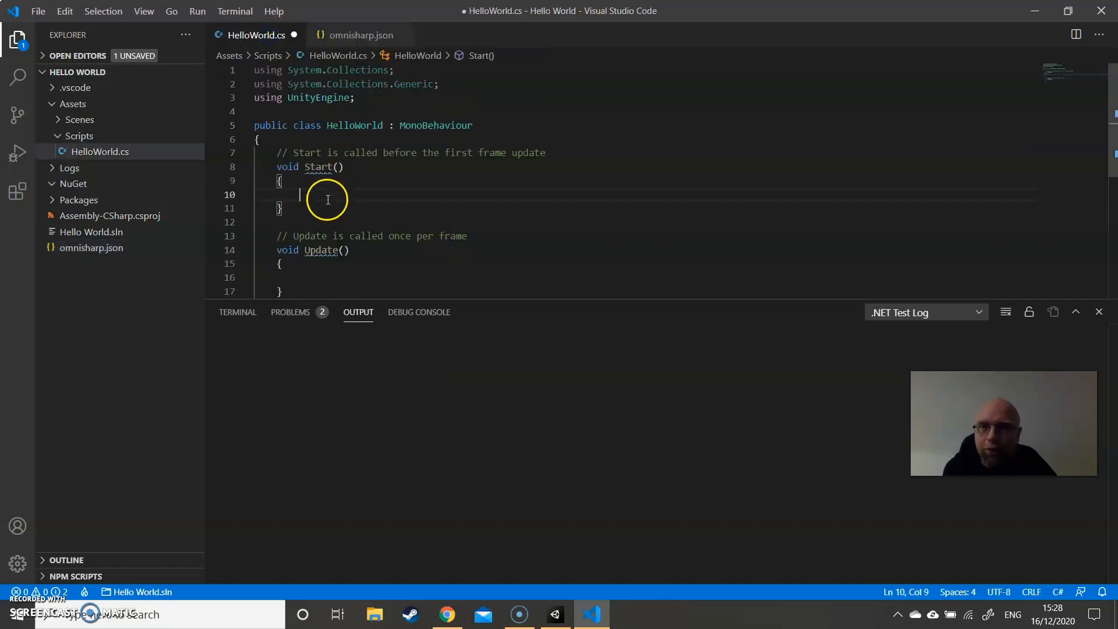
text(v)
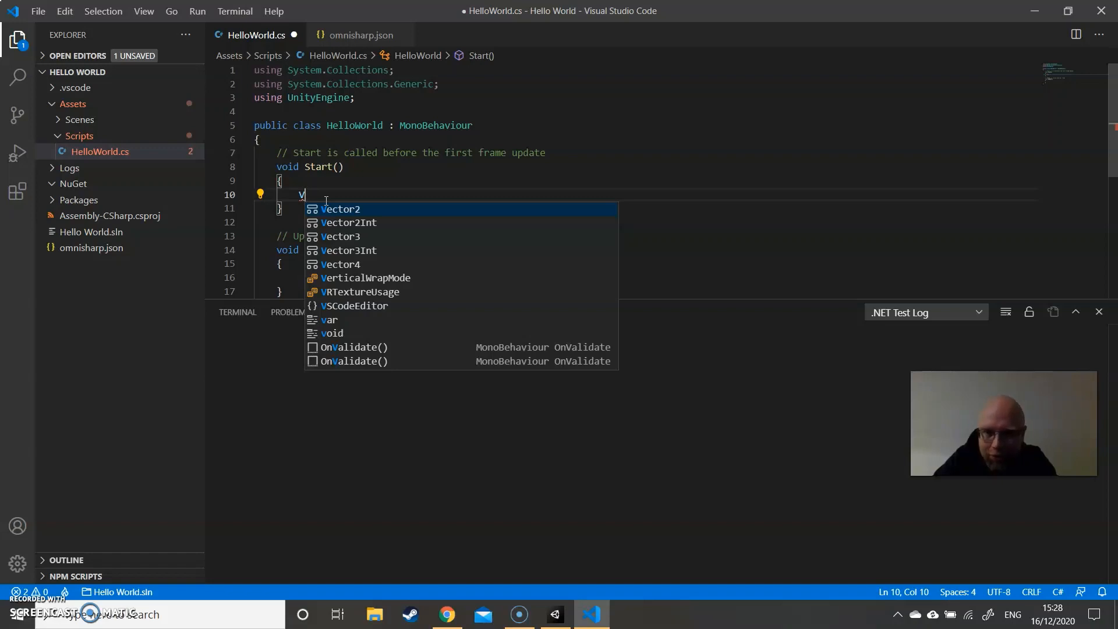
key(Return)
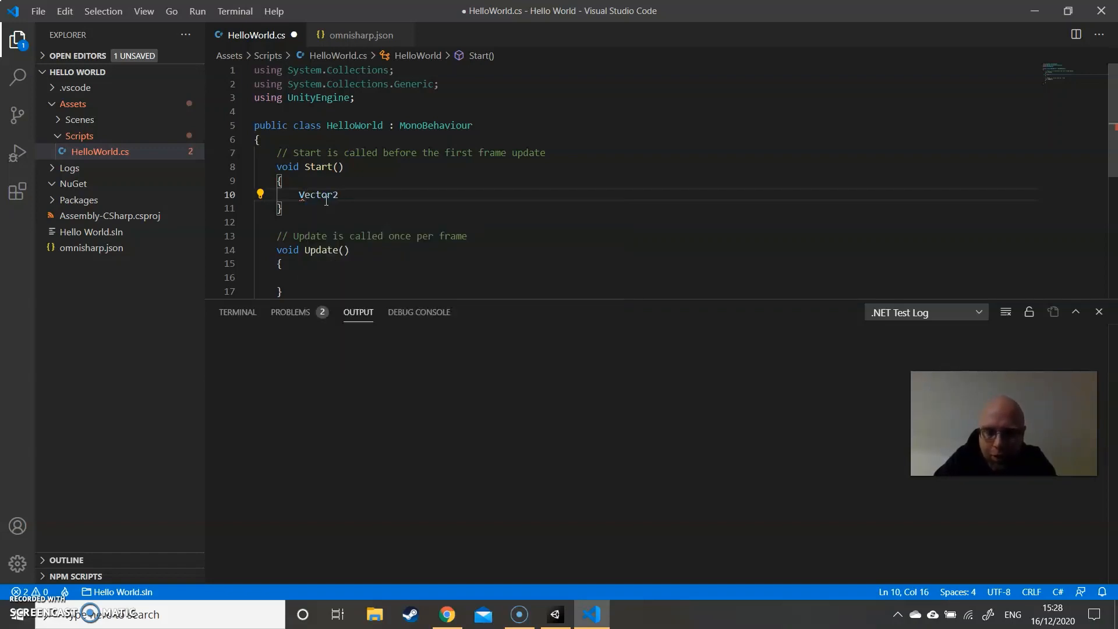
text(.)
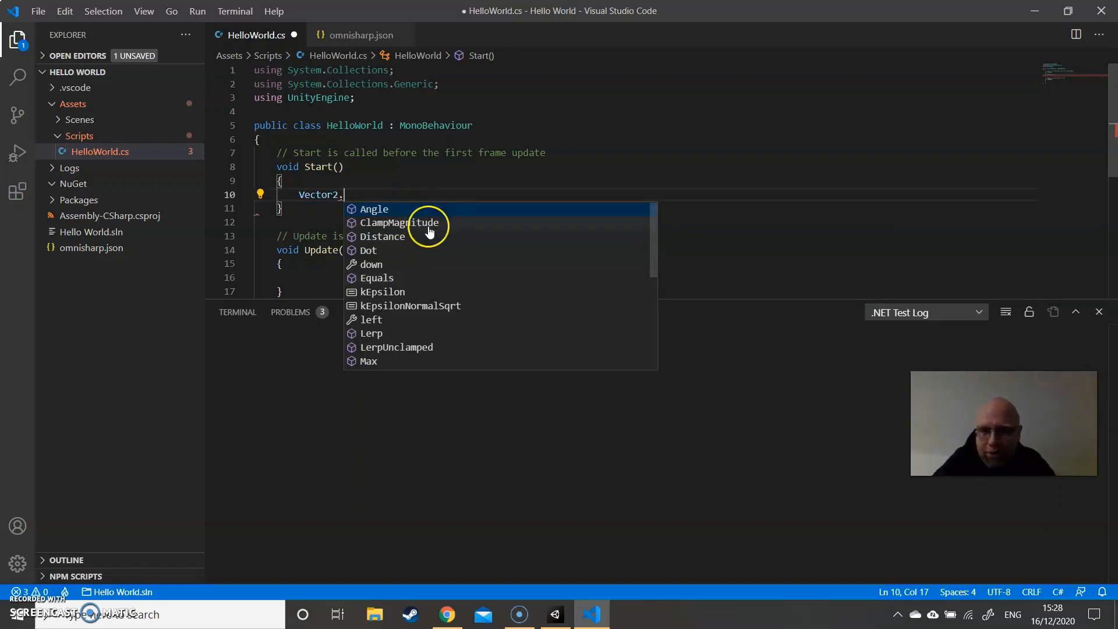
- Look through the Vector2 member suggestions and delete the Vector2 text from the Start method
scroll(434, 228, down, 3)
scroll(441, 236, down, 6)
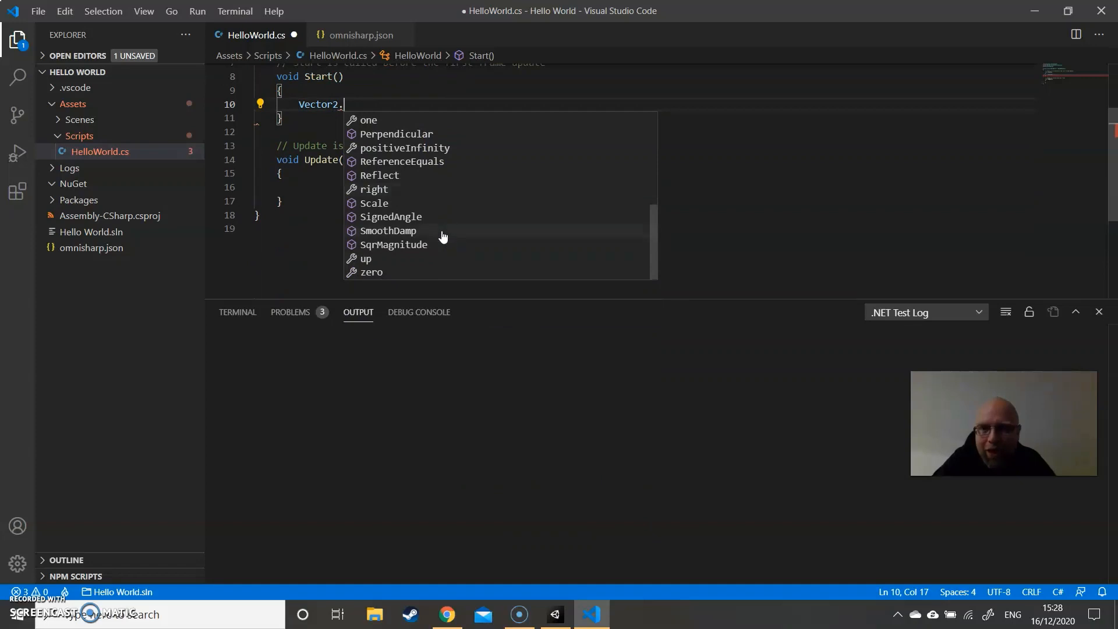
scroll(442, 236, up, 8)
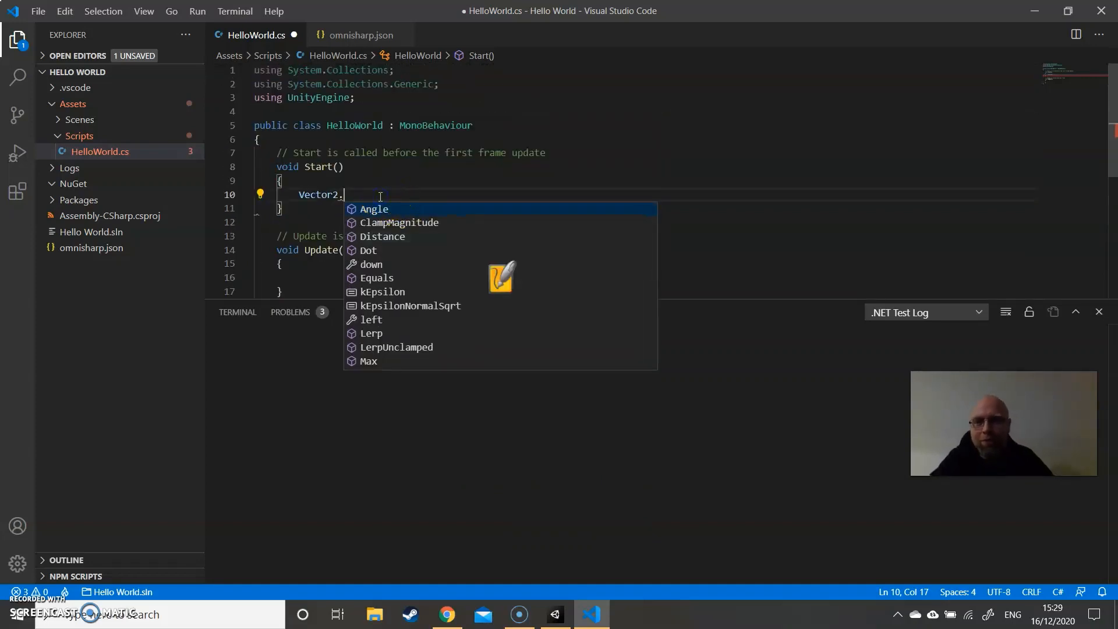
key(BackSpace)
key(BackSpace)
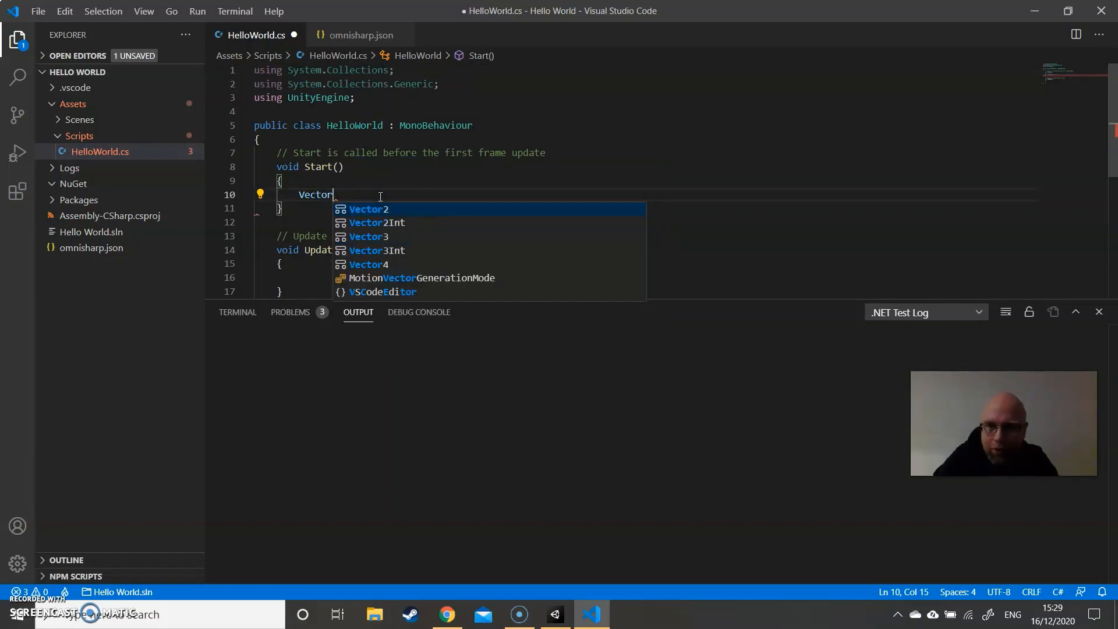
key(BackSpace)
key(BackSpace)
key(BackSpace)
key(BackSpace)
key(BackSpace)
key(BackSpace)
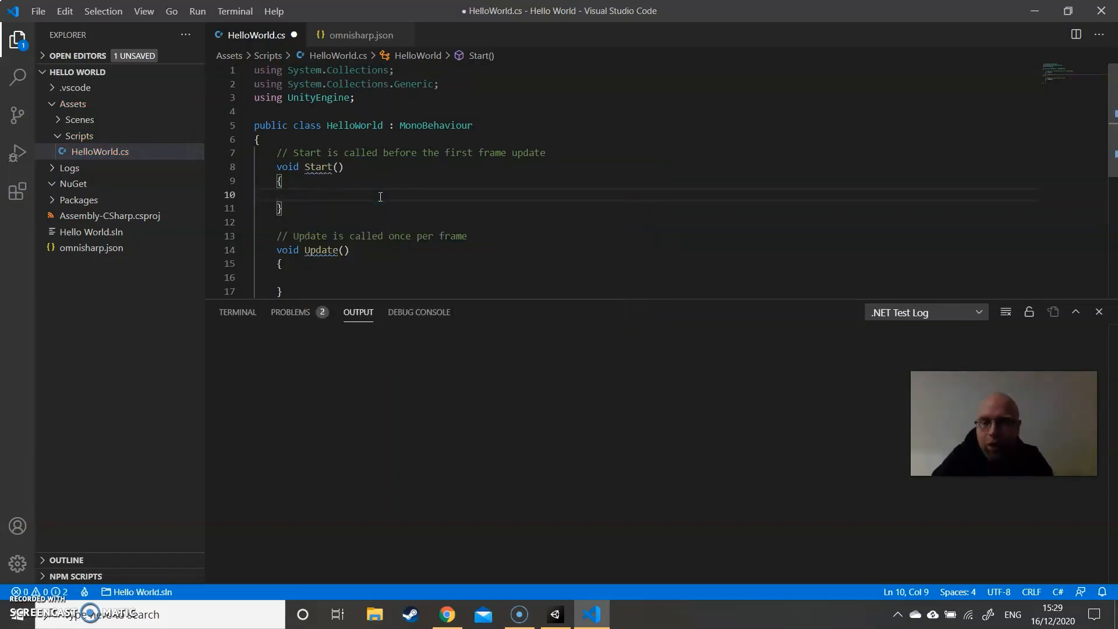
- Begin a Debug statement in the Start method and bring up its members with a dot
text(D)
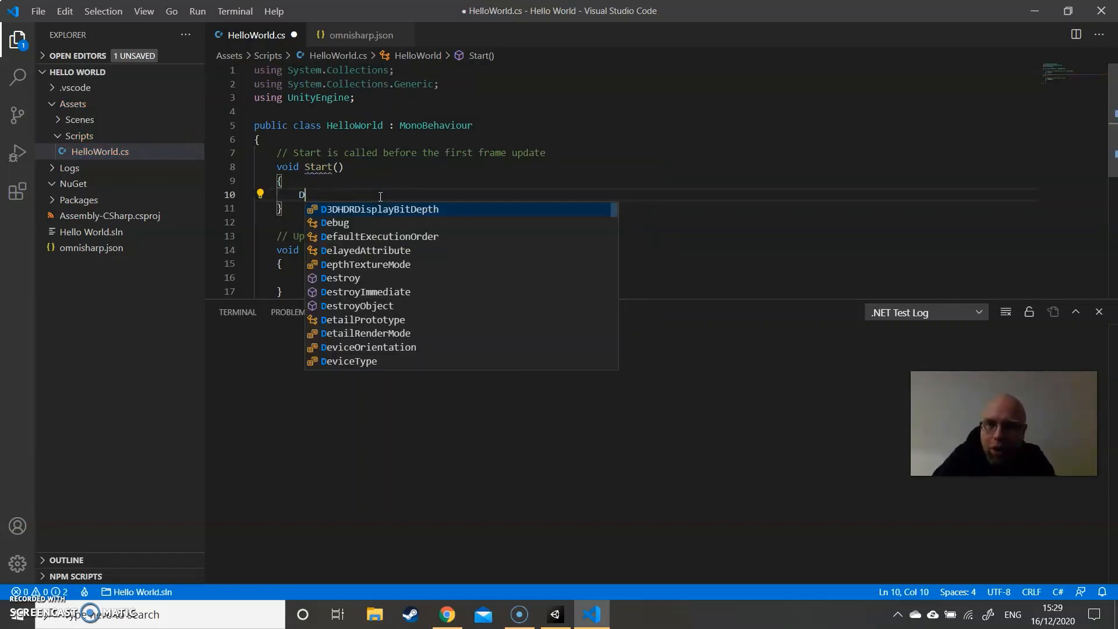
text(ebug)
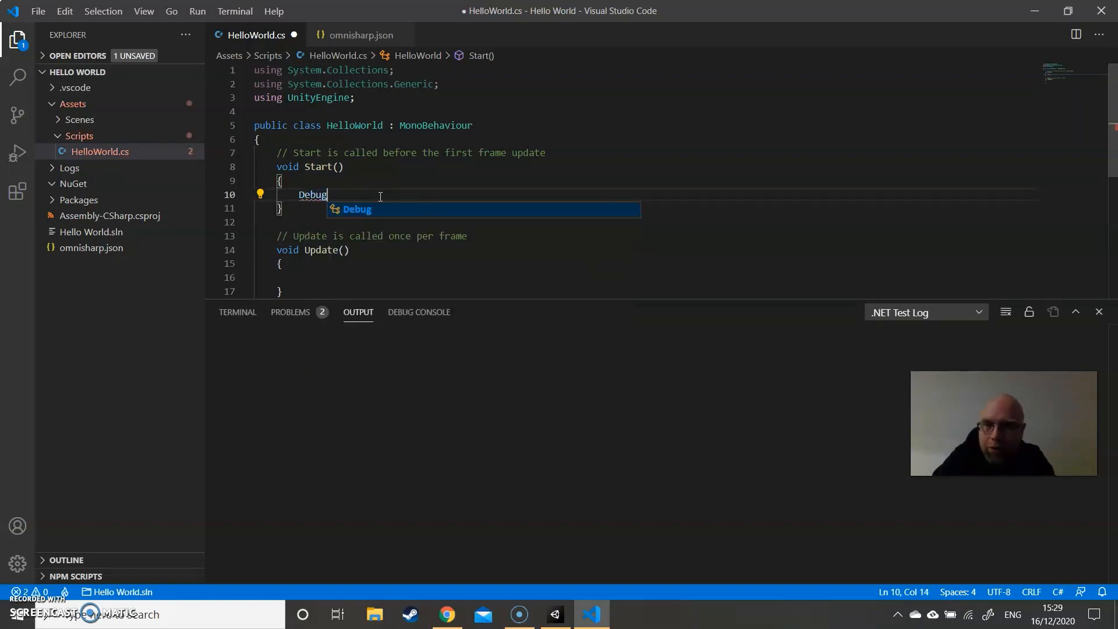
text(.)
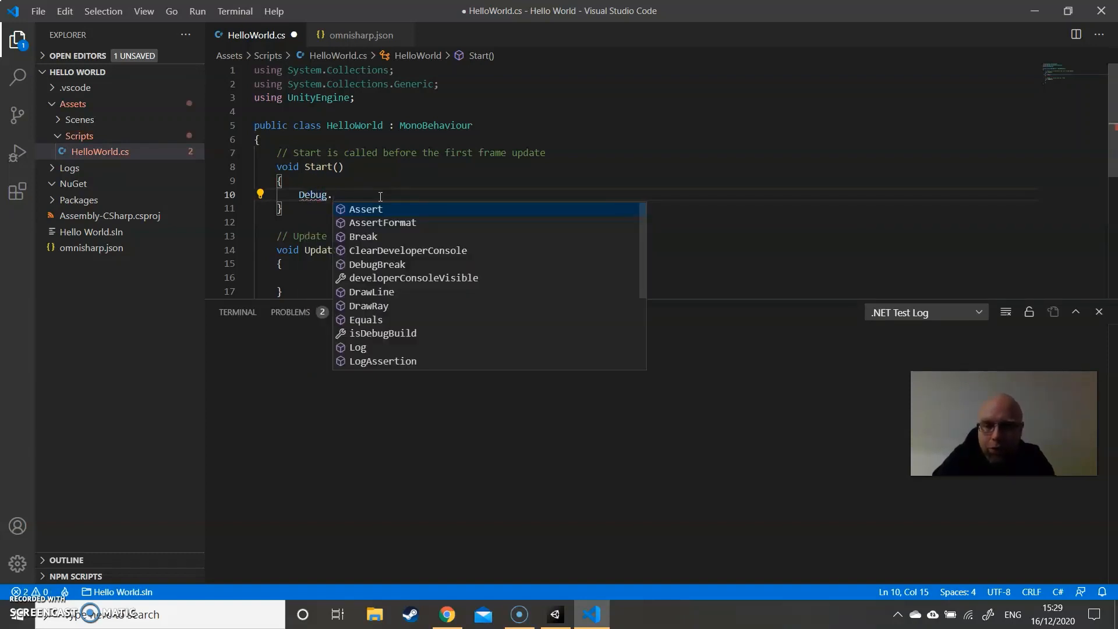
text(prin)
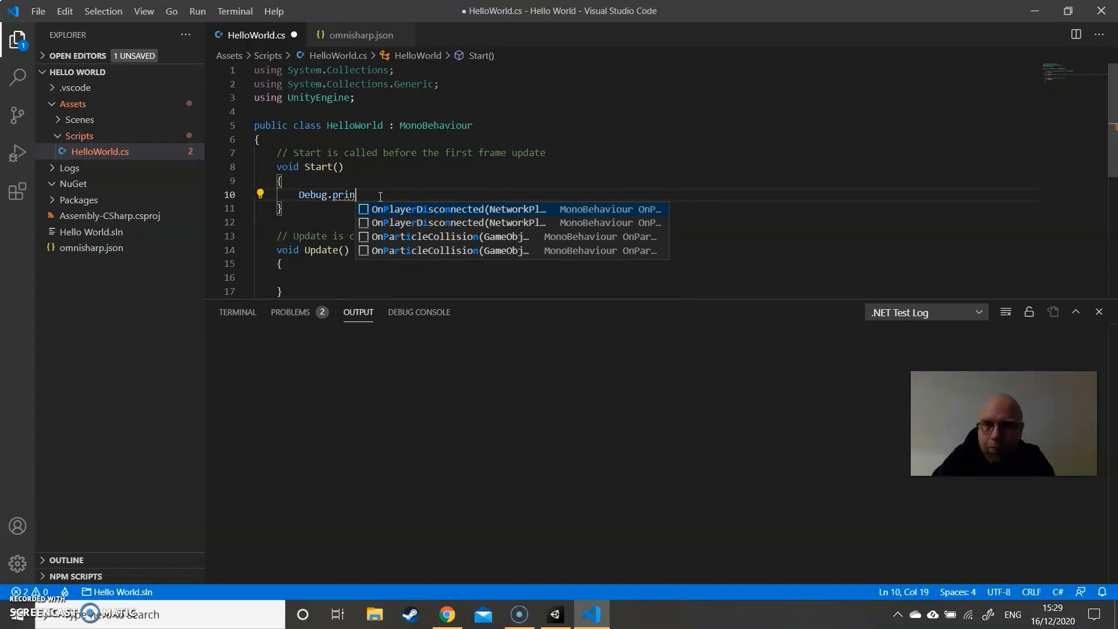
key(BackSpace)
key(BackSpace)
key(BackSpace)
key(BackSpace)
- Pick Log through code completion and give it the message "Hello World!", forming Debug.Log("Hello World!")
key(ctrl+space)
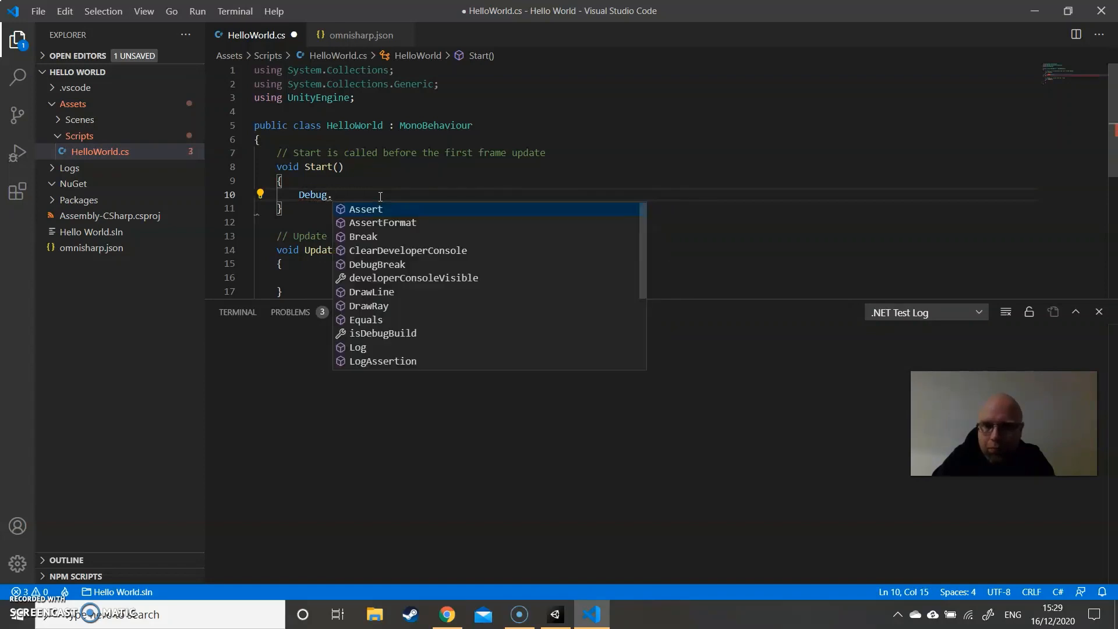
text(lo)
key(Tab)
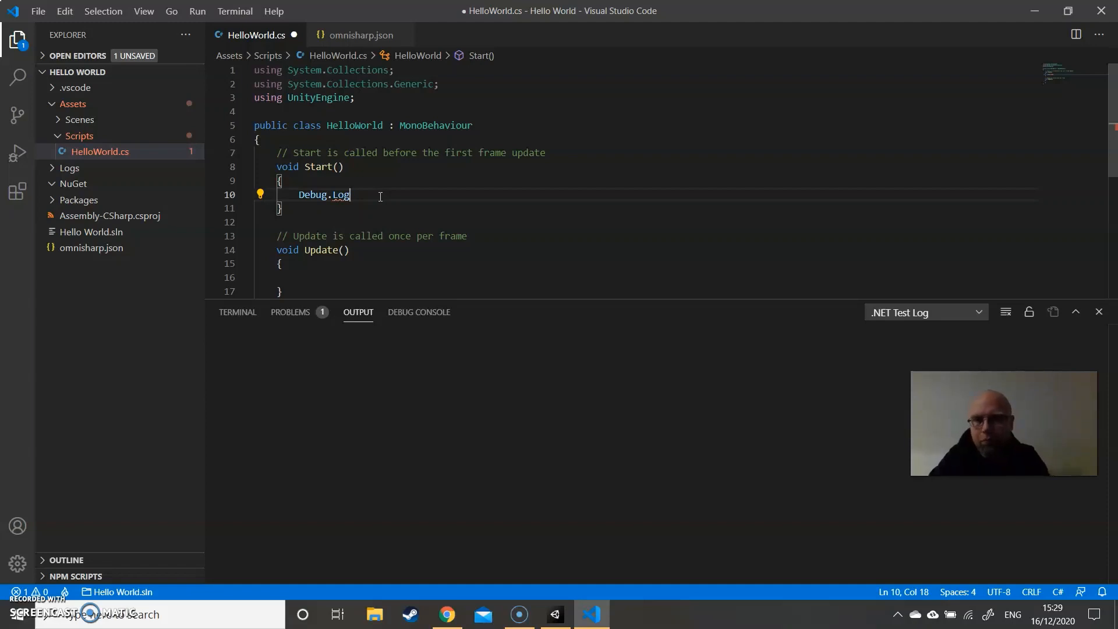
text(()
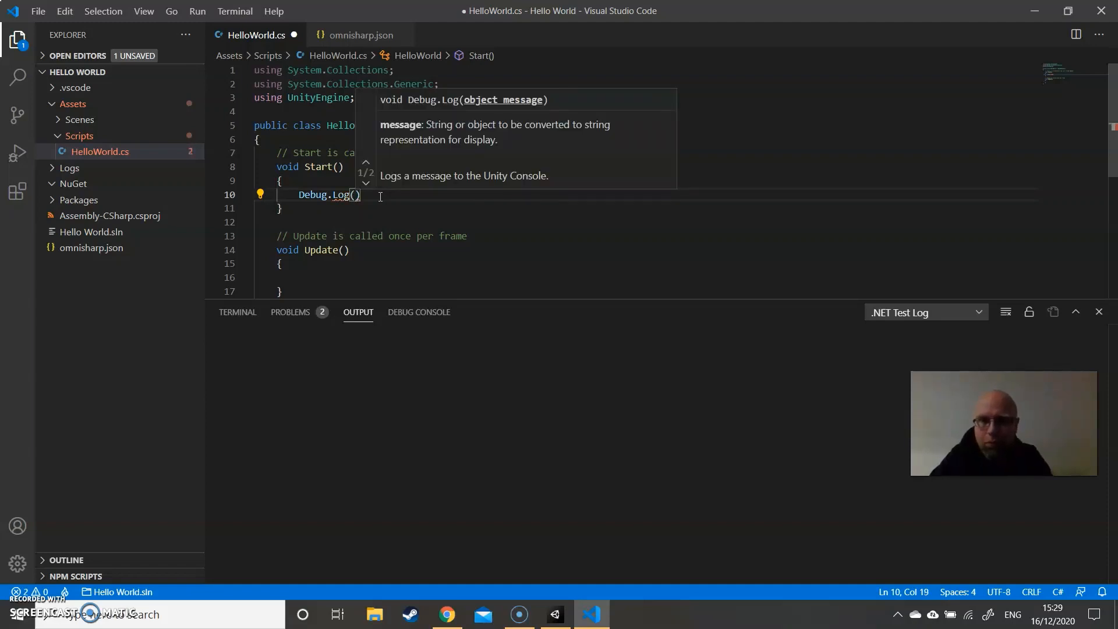
text(")
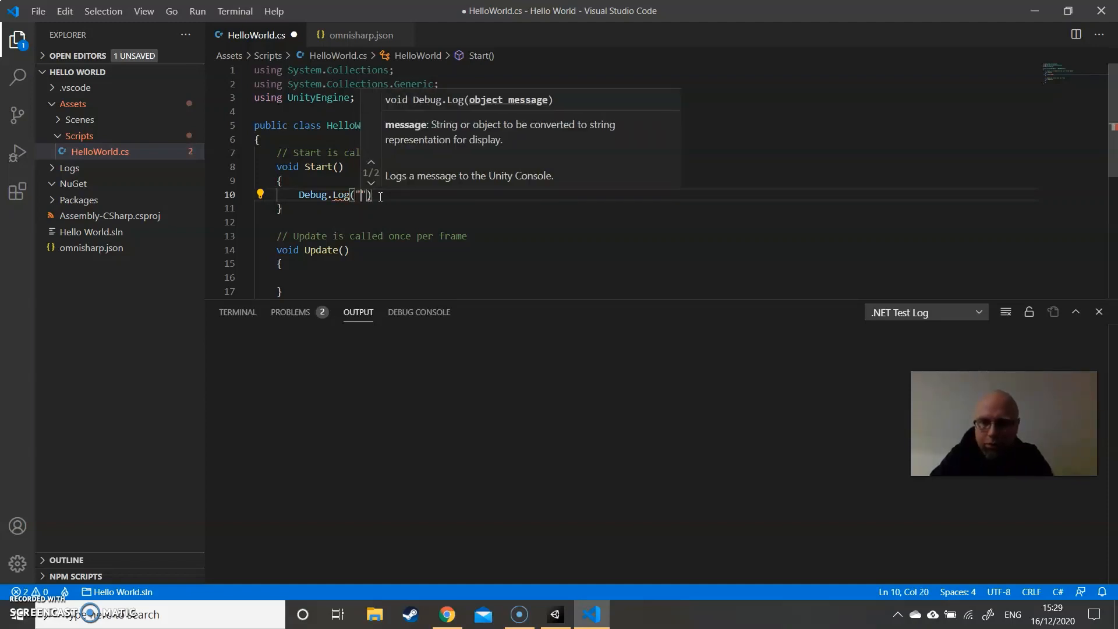
text(Hello W)
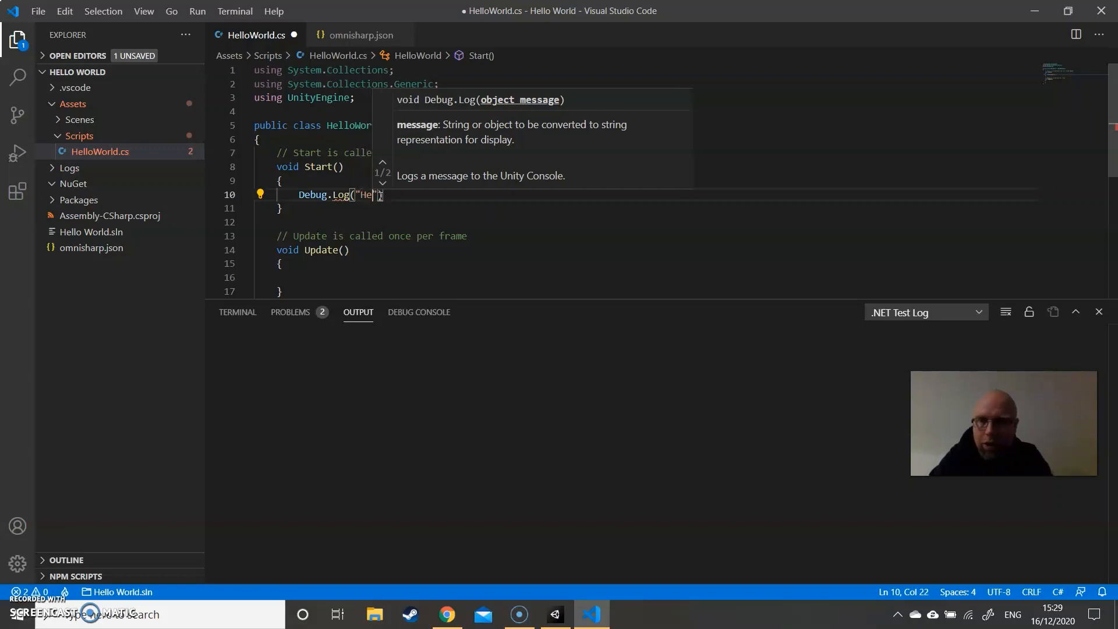
text(orld)
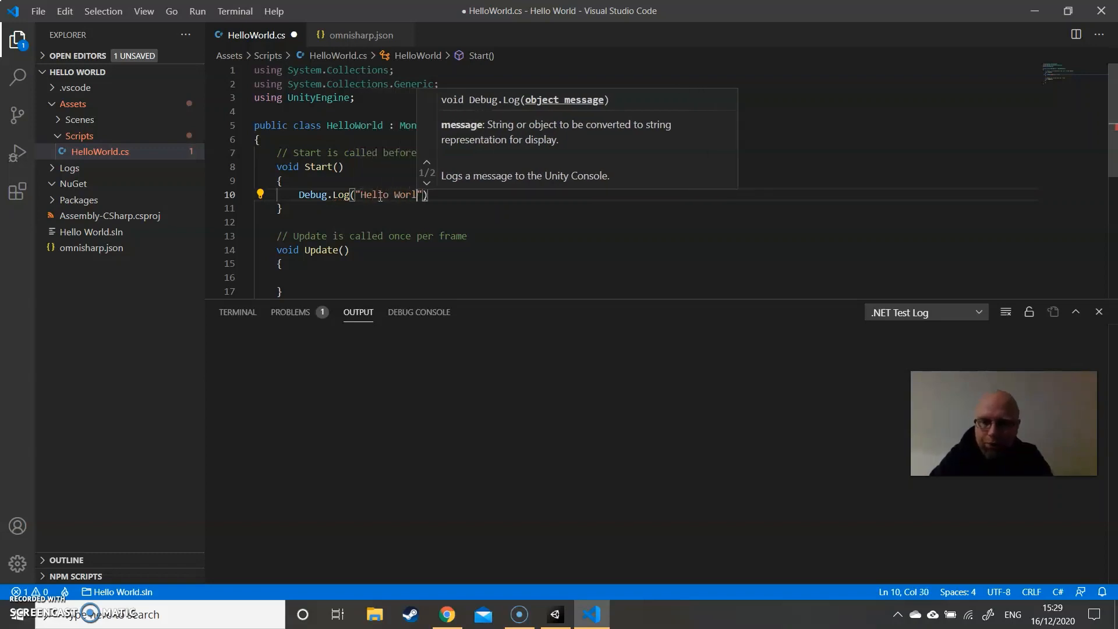
text(!)
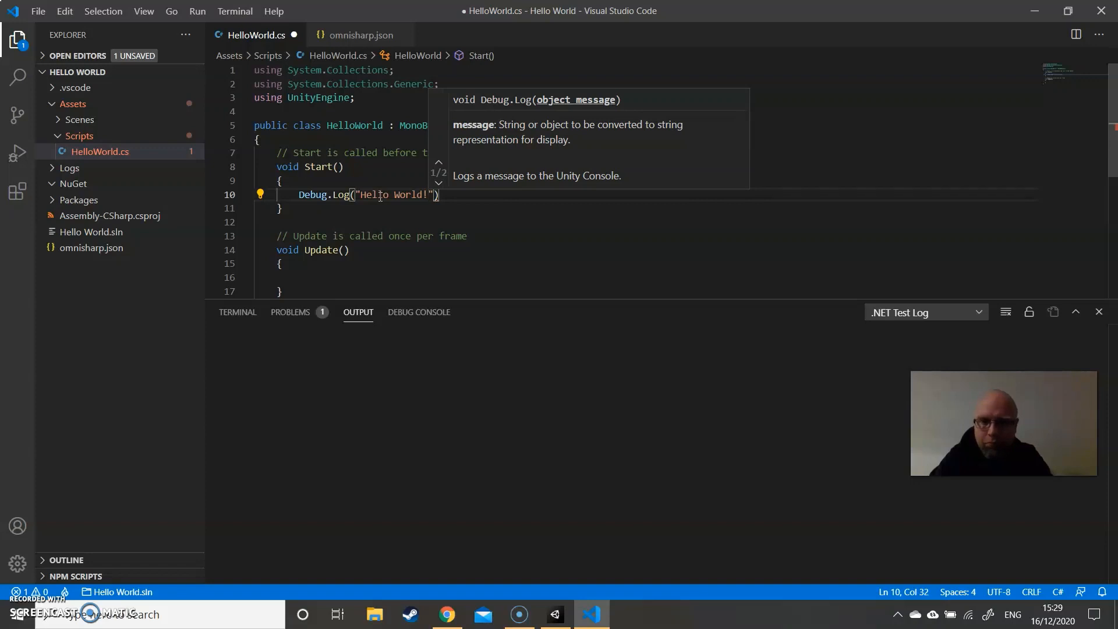
- End the Debug.Log line with a semicolon, keep the method's closing brace on its own line, and save HelloWorld.cs
key(Right)
key(Right)
key(Right)
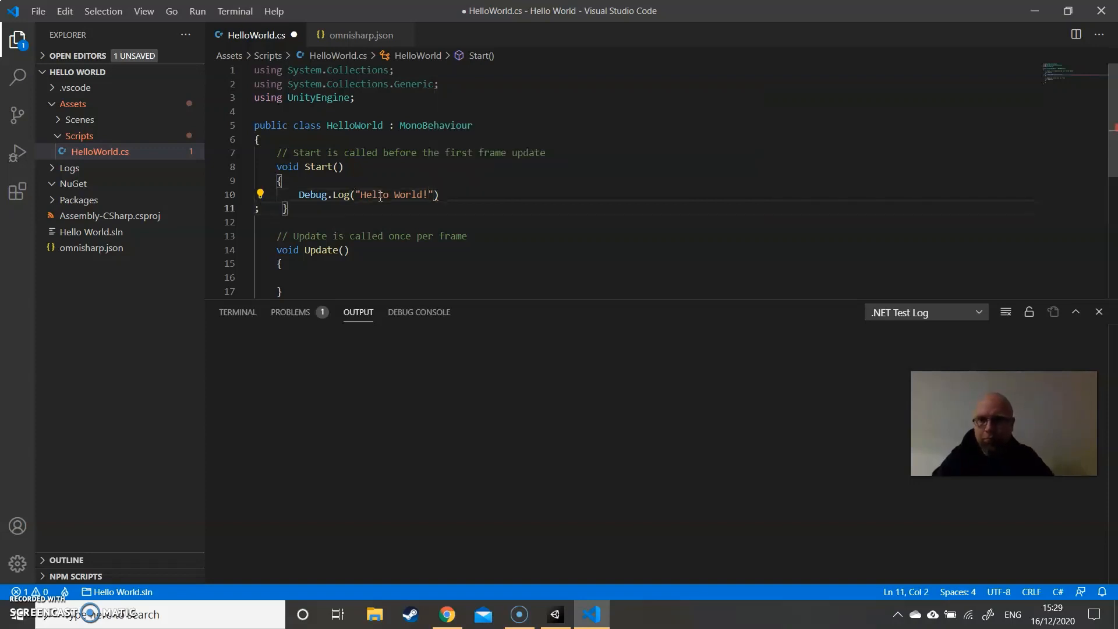
click(257, 210)
key(BackSpace)
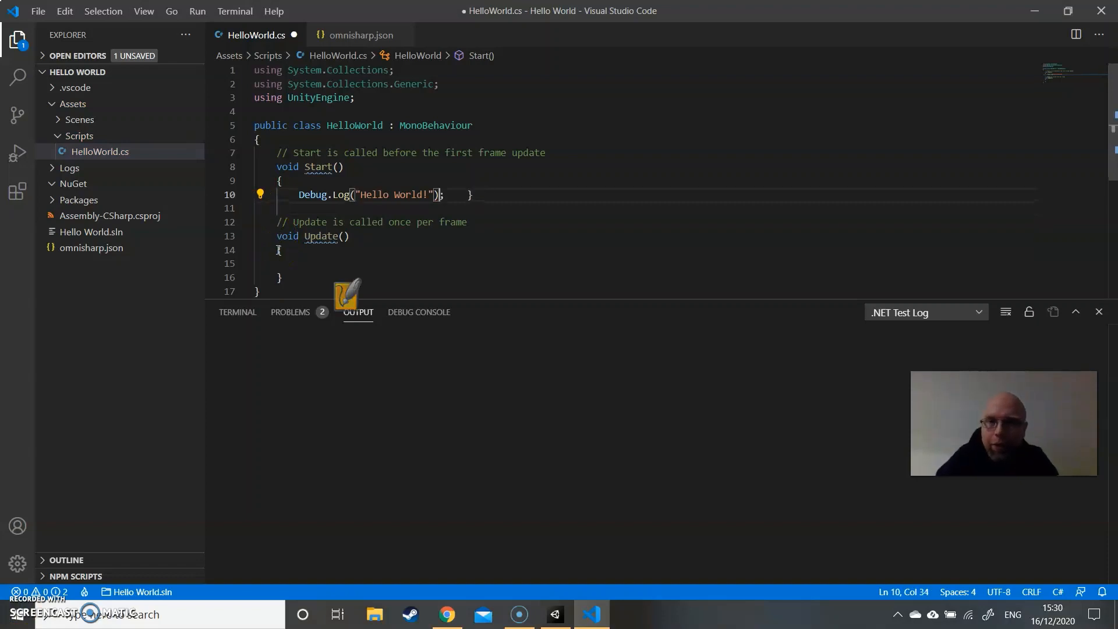
key(Right)
key(Return)
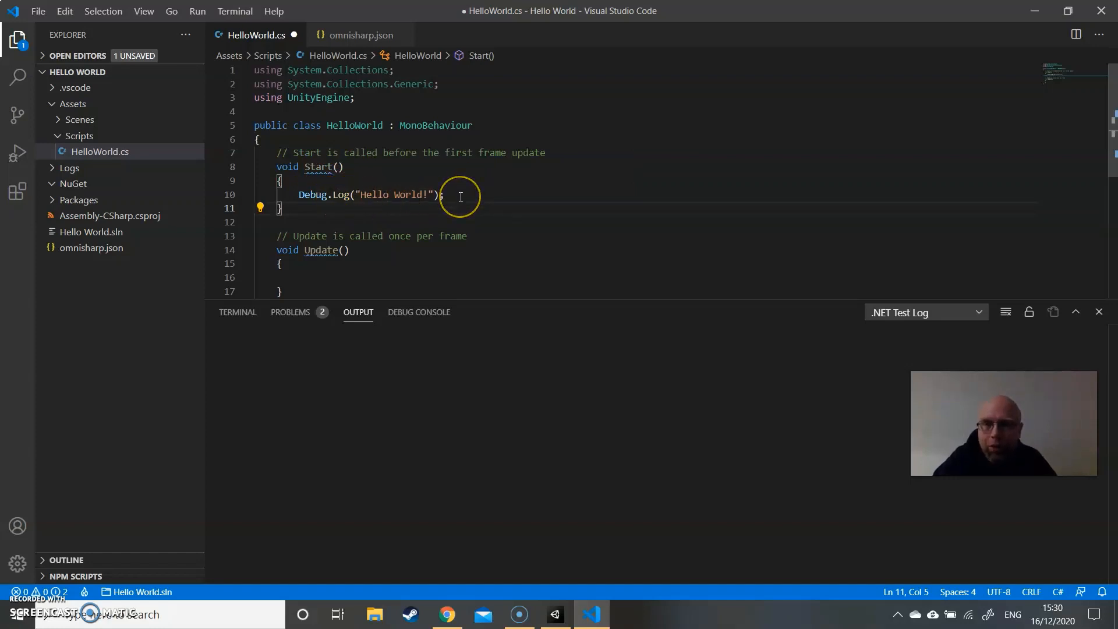
key(ctrl+s)
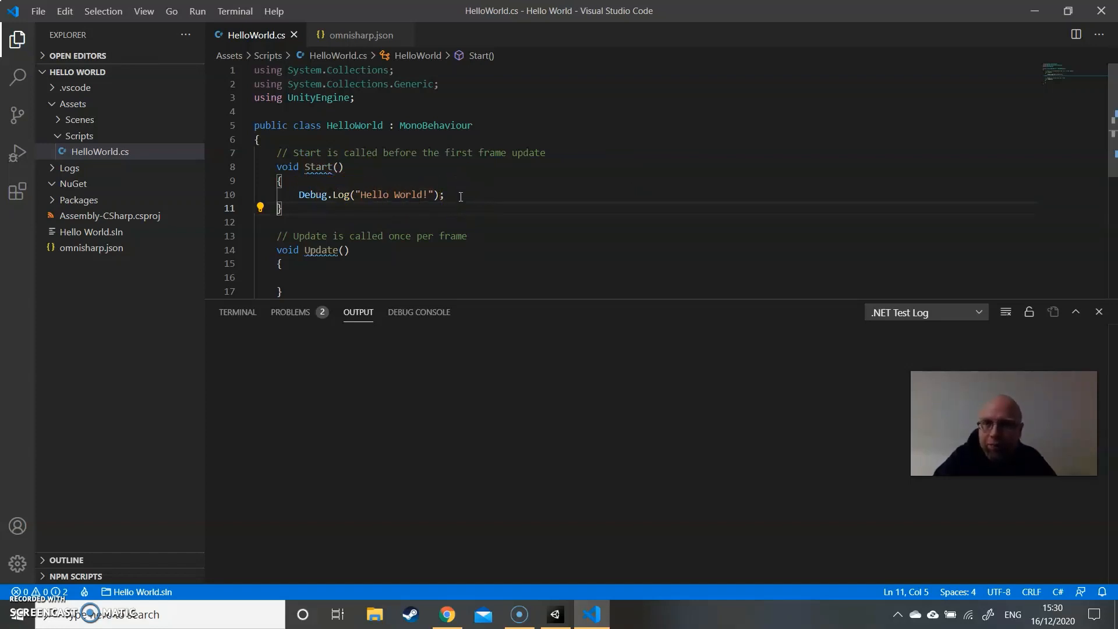
- Close Visual Studio Code and switch to the Unity editor
click(1105, 19)
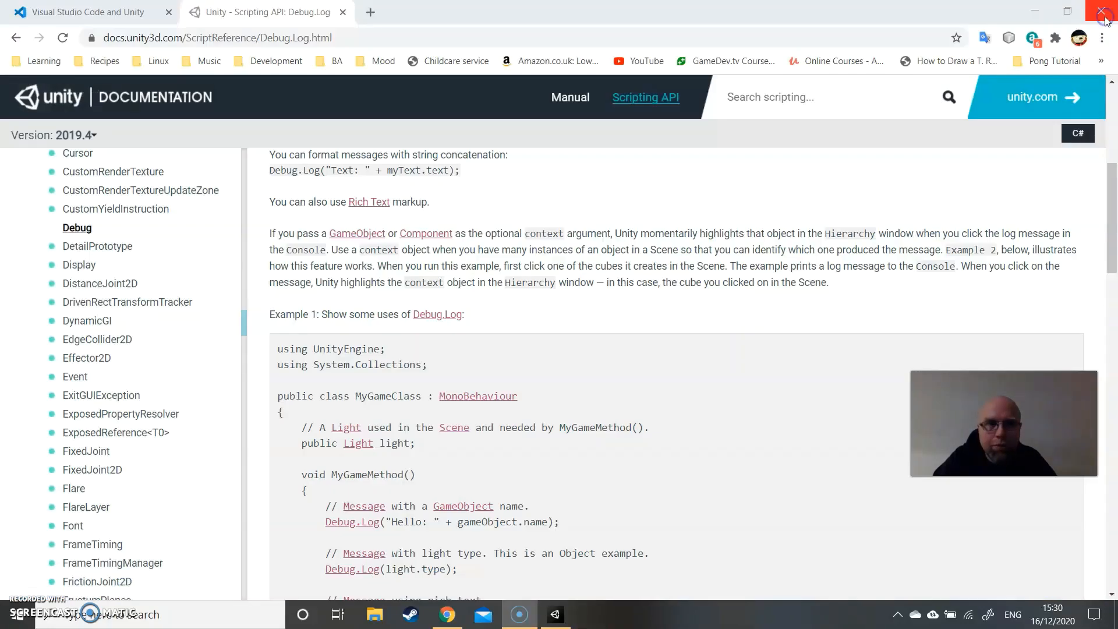
click(553, 615)
mouse_move(553, 612)
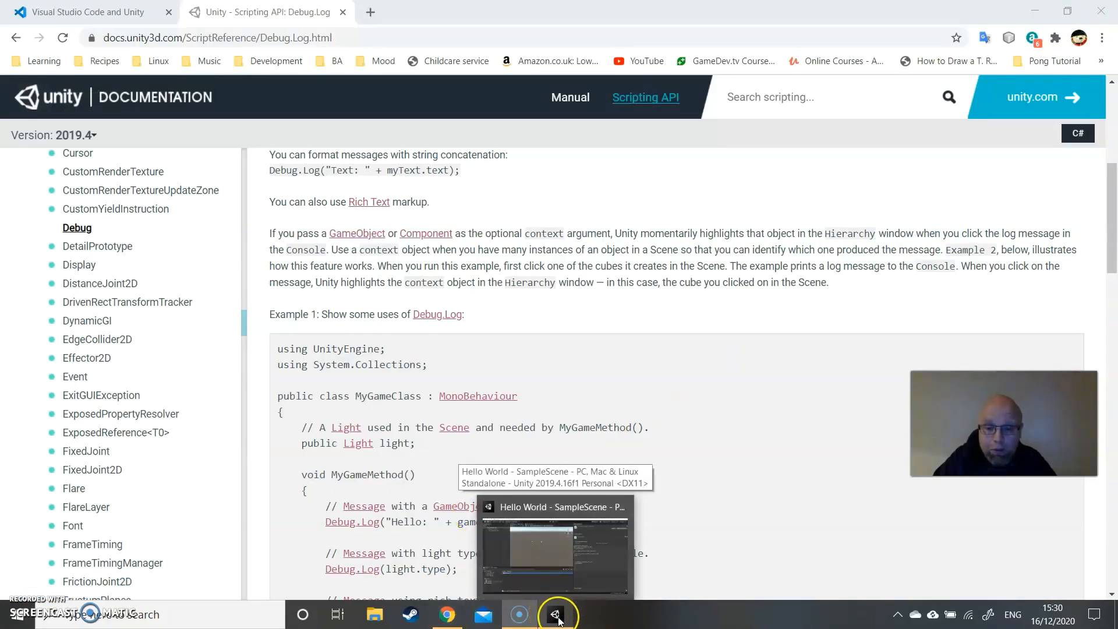
click(556, 615)
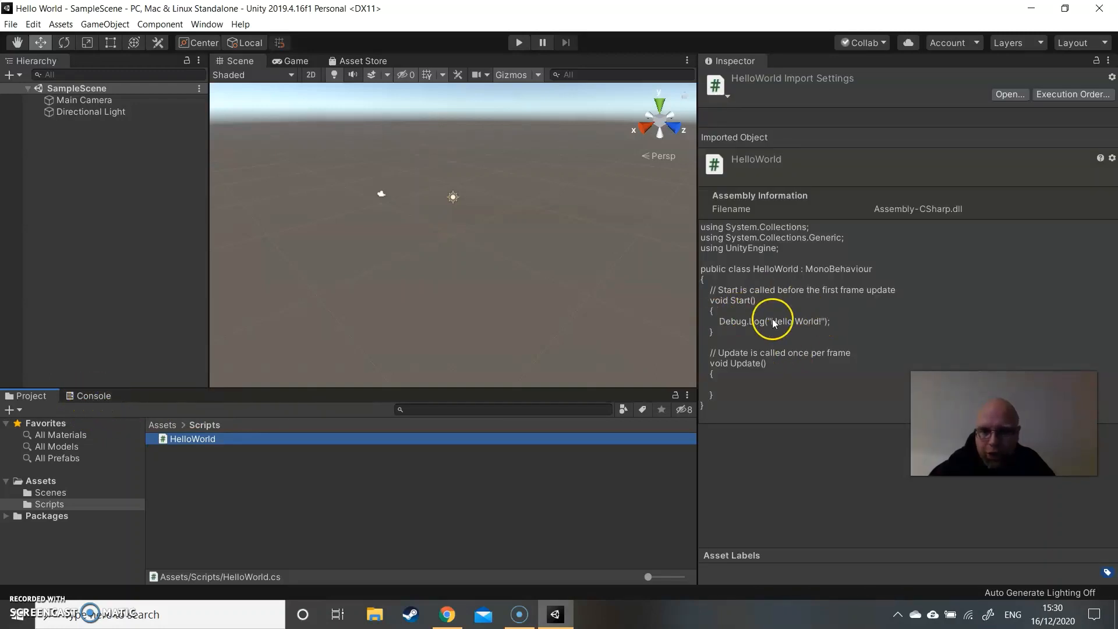
- Show the Console, run SampleScene in play mode to check for log output, and stop it
click(96, 398)
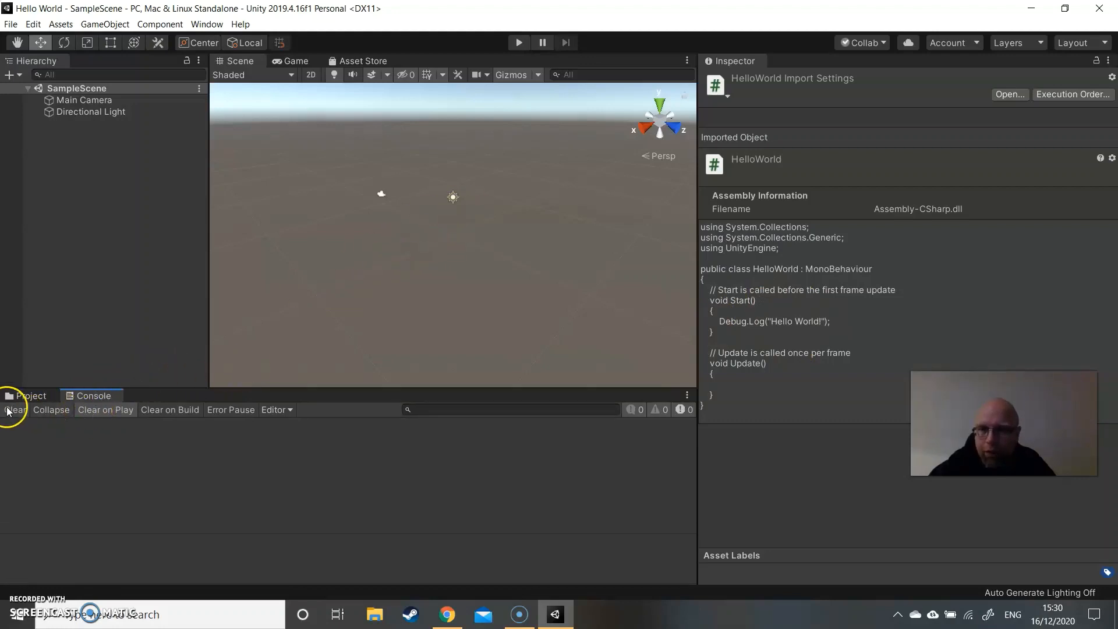
click(513, 45)
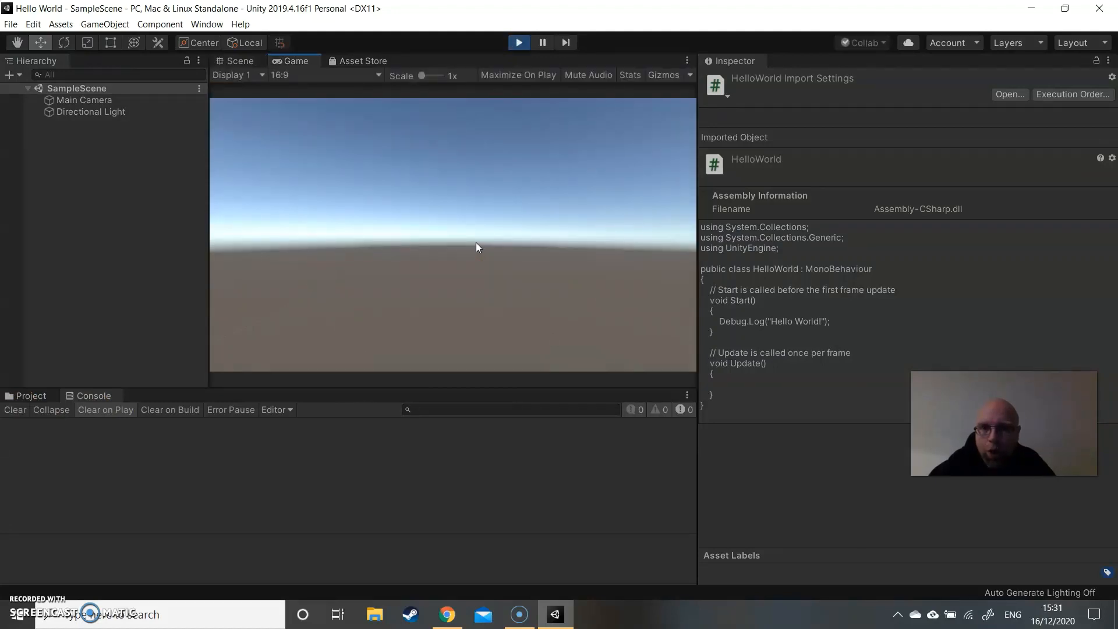
click(527, 46)
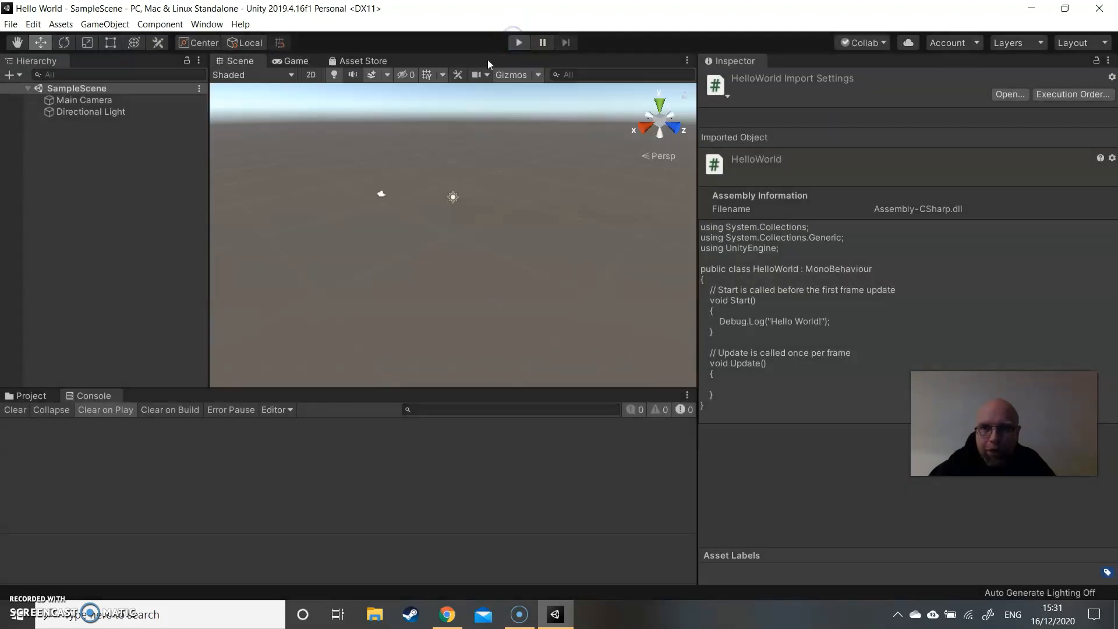
- Add the Hello World script as a component to the Main Camera
right_click(62, 149)
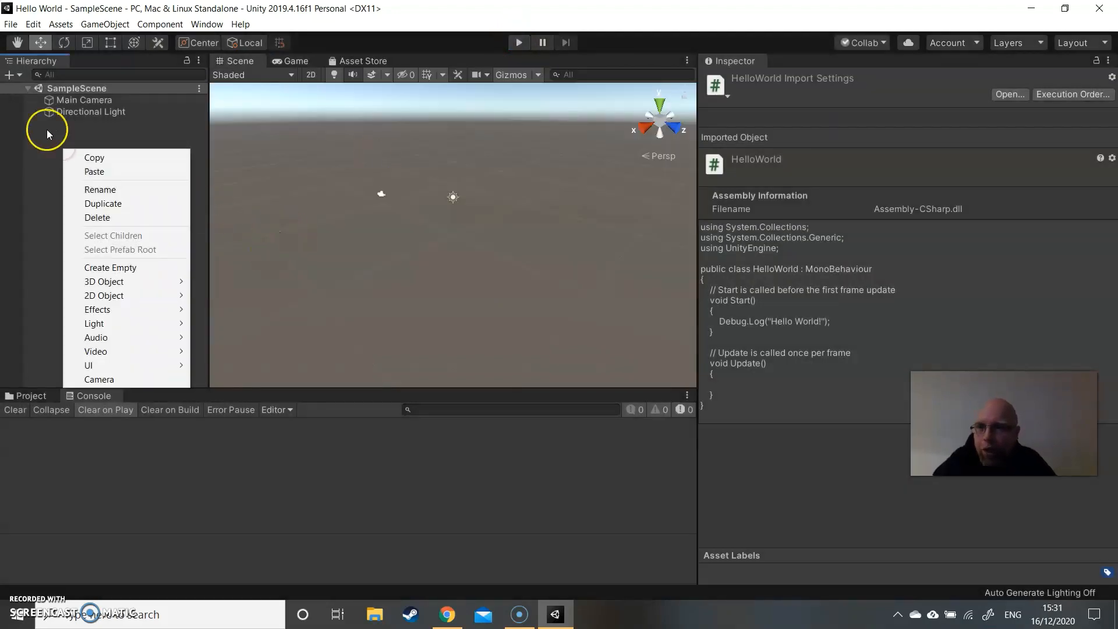
click(48, 132)
click(71, 100)
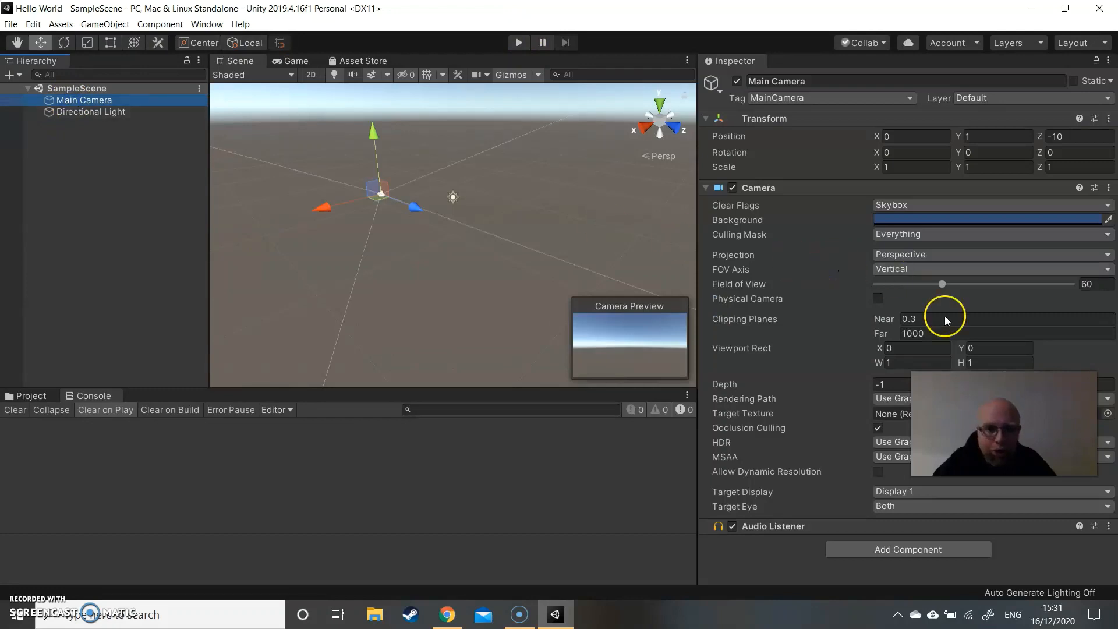
click(899, 552)
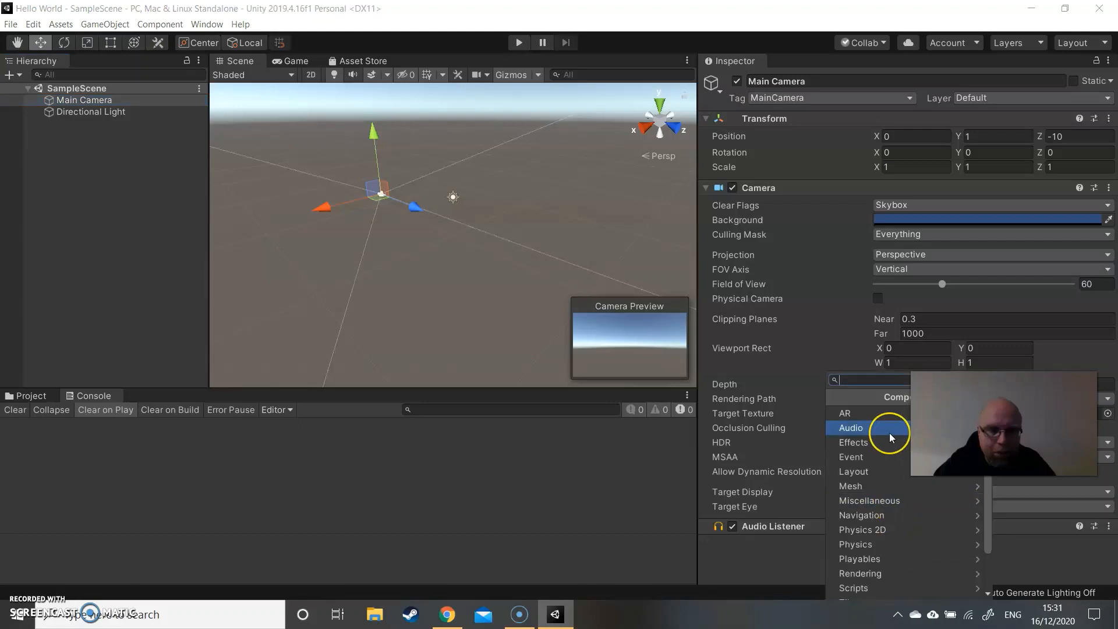
text(hello)
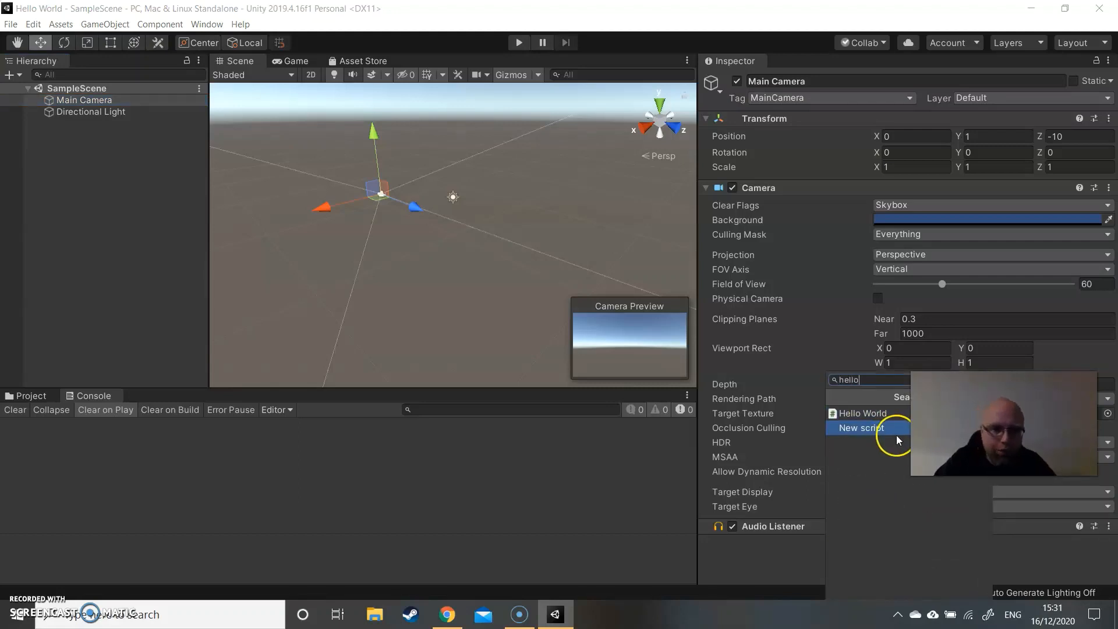
click(889, 418)
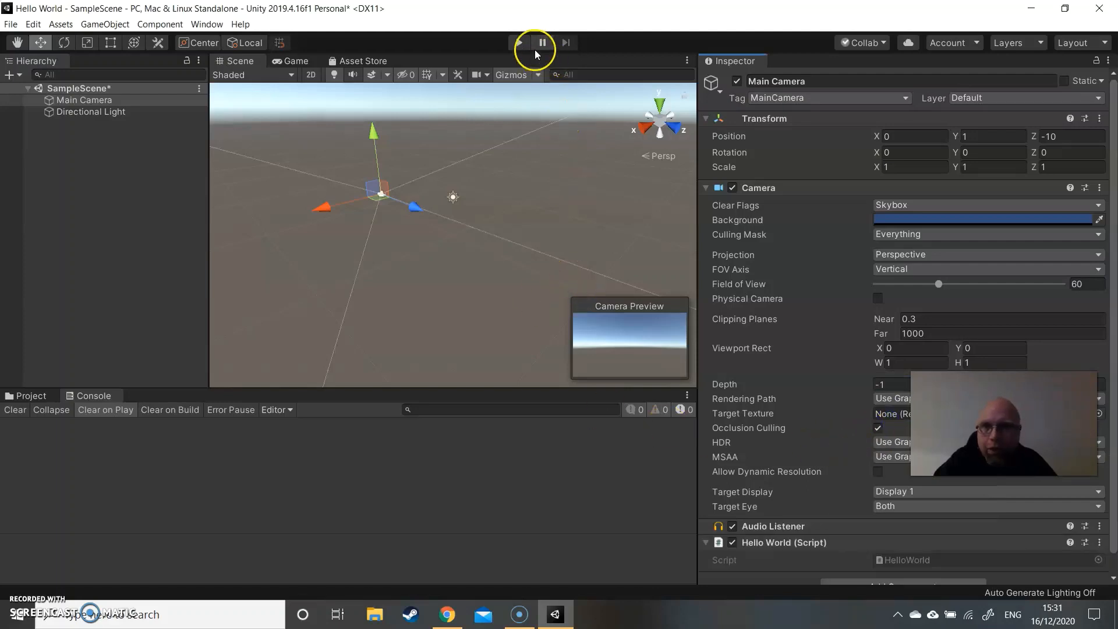
- Run the scene in play mode and inspect the details of the Hello World! entry in the Console
click(522, 42)
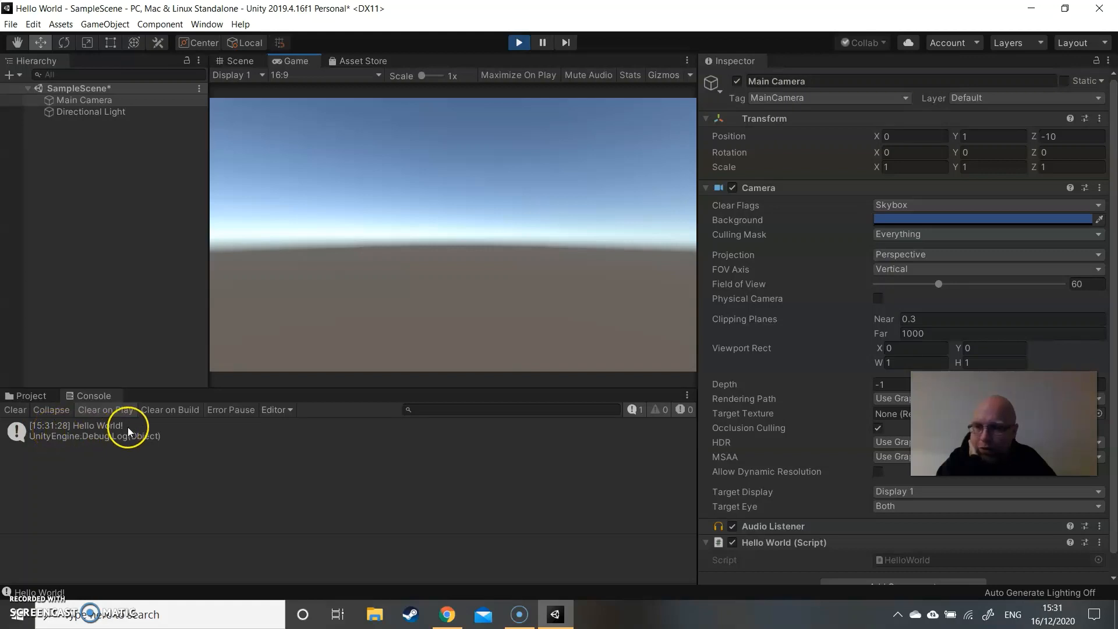
click(175, 435)
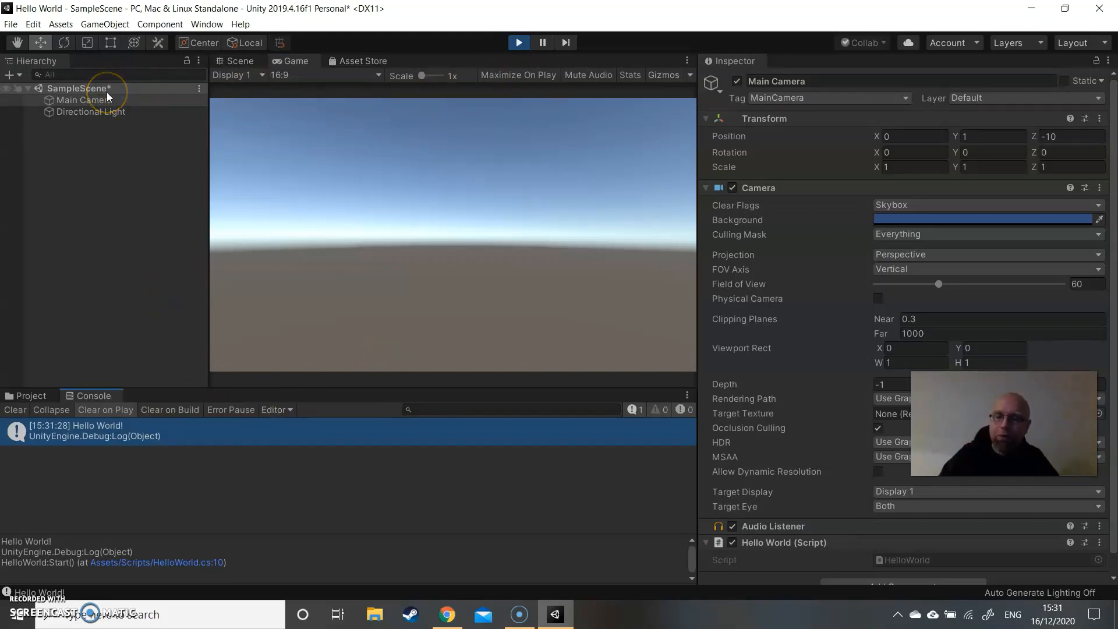
- Exit play mode, save SampleScene and bring the project's Scripts folder back into view
key(ctrl+s)
click(517, 42)
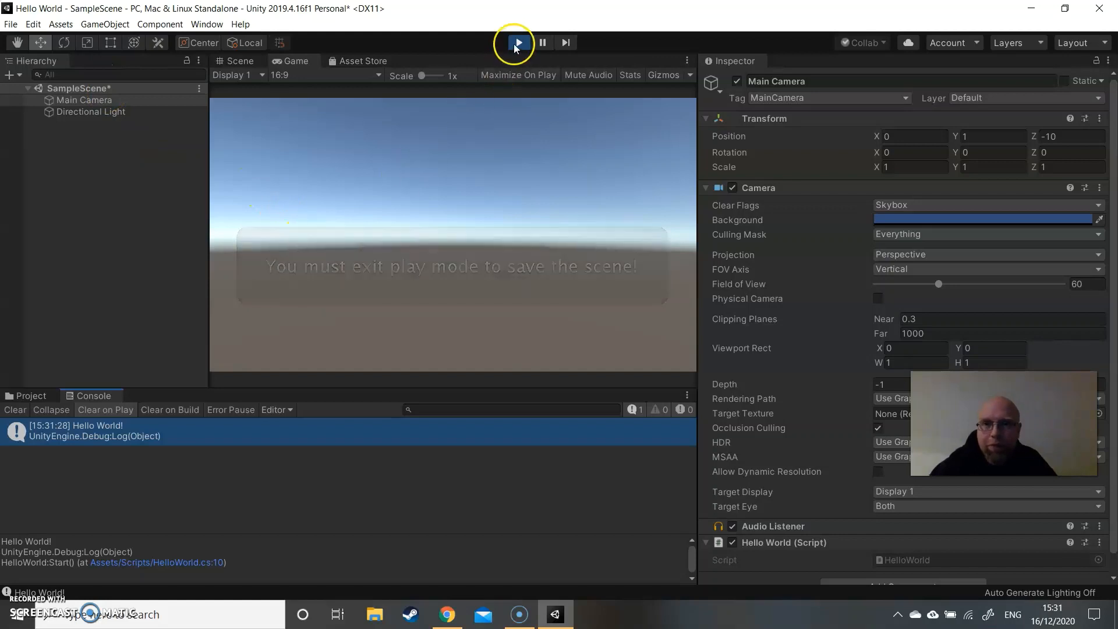
click(432, 208)
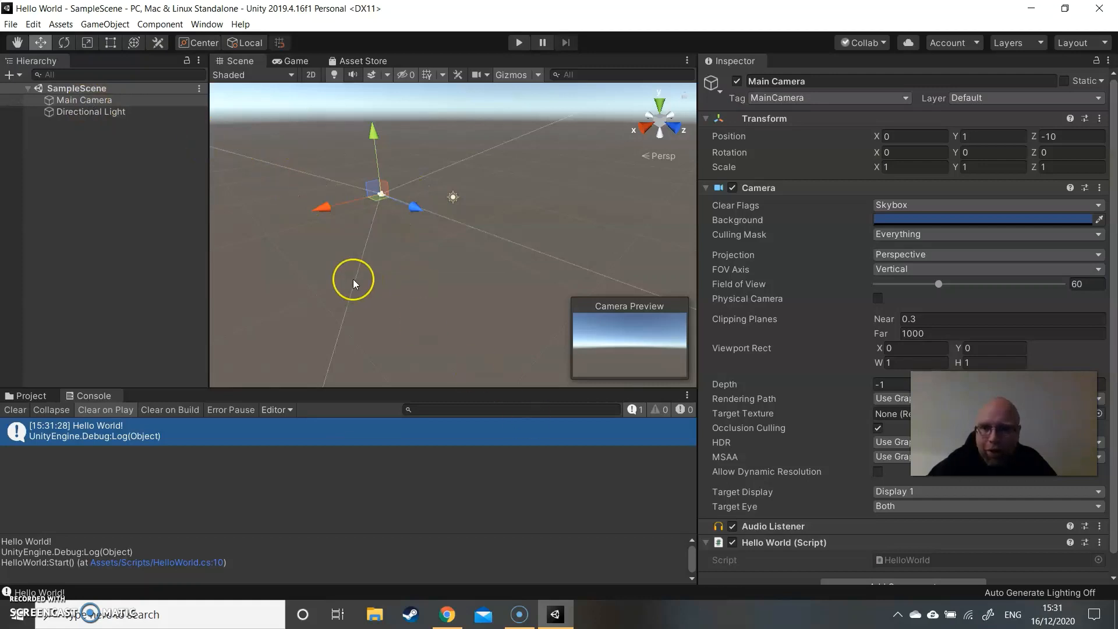
click(41, 402)
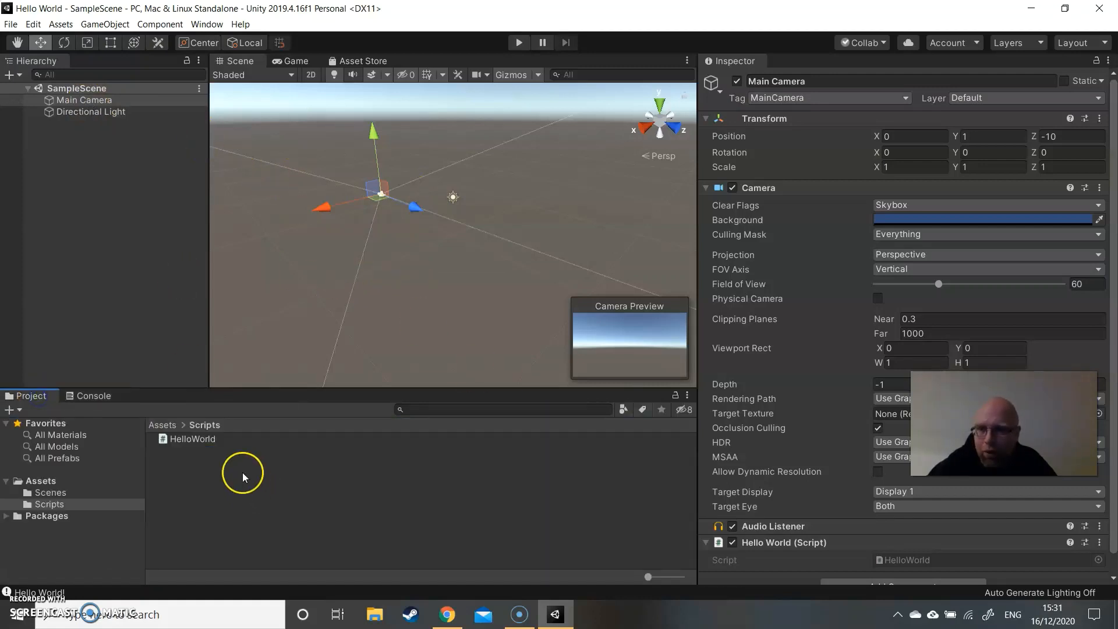
- Open the HelloWorld script from the Scripts folder in Visual Studio Code and bring its Update method into view
click(188, 441)
click(194, 446)
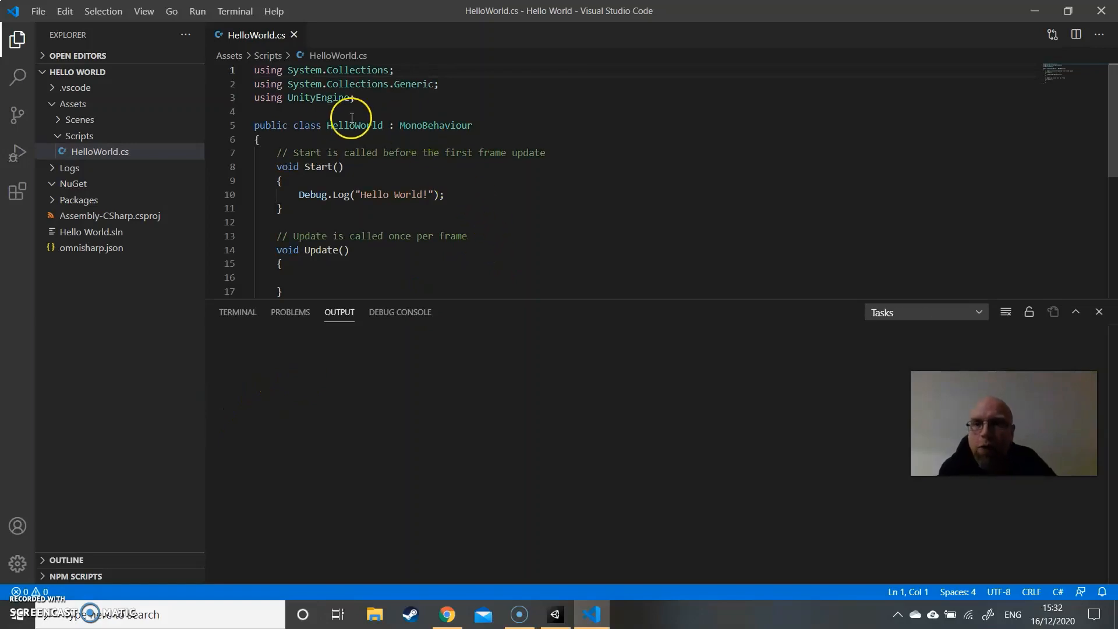
scroll(442, 188, down, 2)
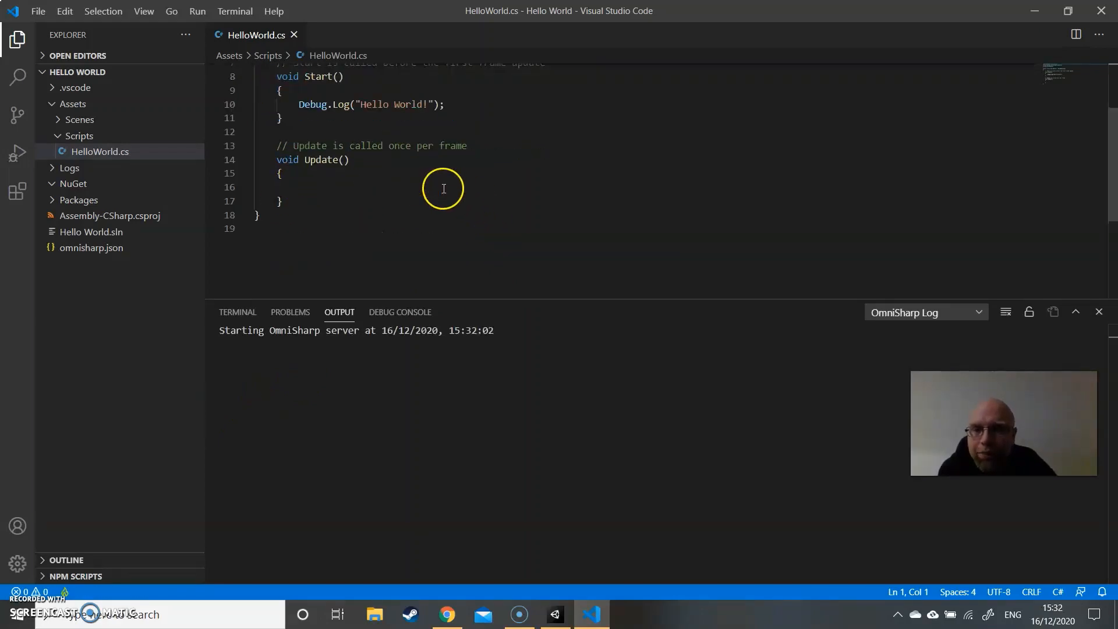
- Check code completion for Vector types inside the empty Update method, clear the test text, and show the script's problems list
click(334, 187)
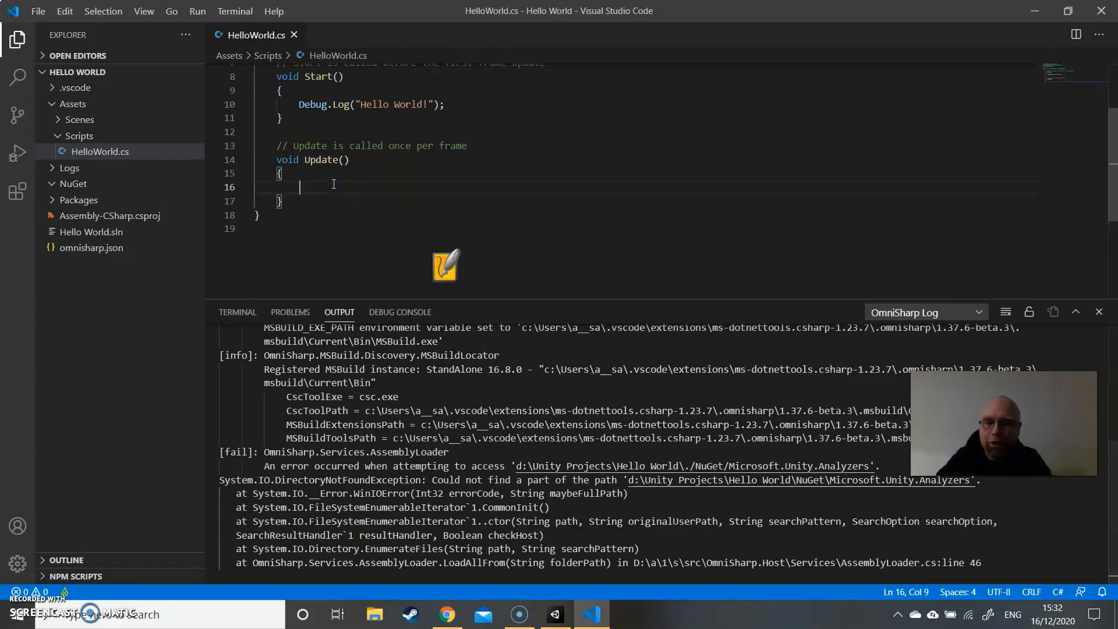
text(Vec)
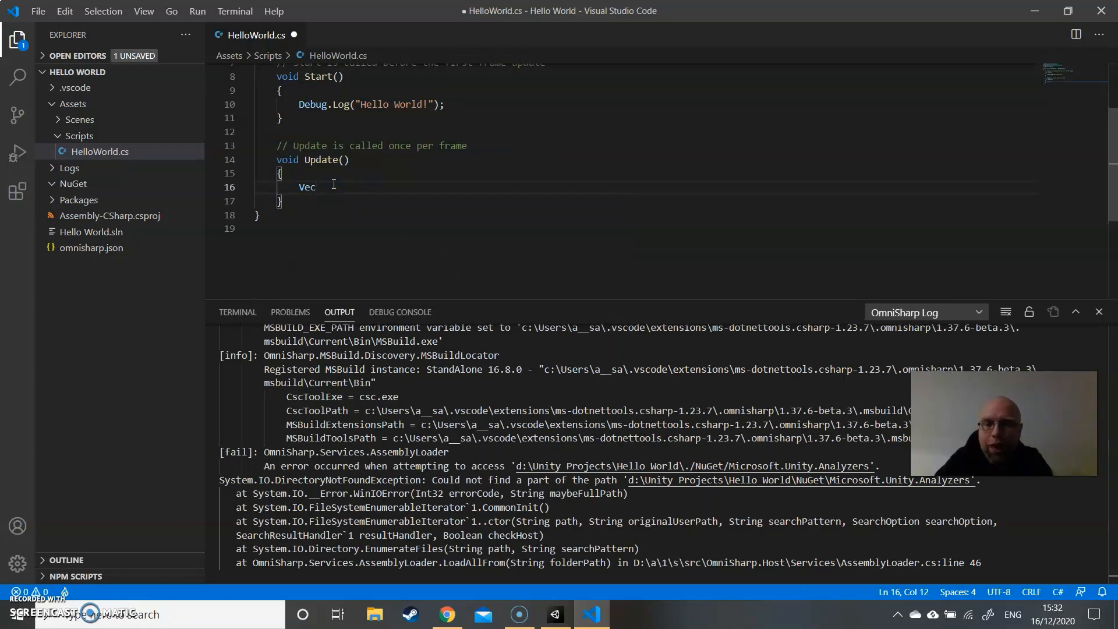
text(tor)
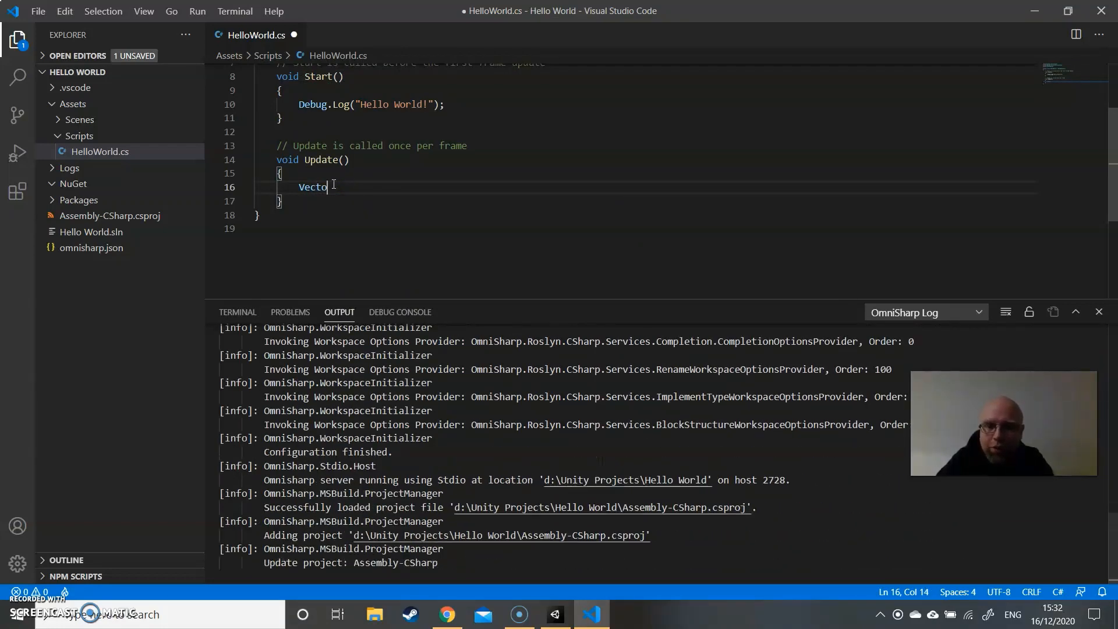
key(BackSpace)
key(BackSpace)
key(BackSpace)
key(BackSpace)
key(BackSpace)
key(BackSpace)
key(BackSpace)
key(BackSpace)
key(BackSpace)
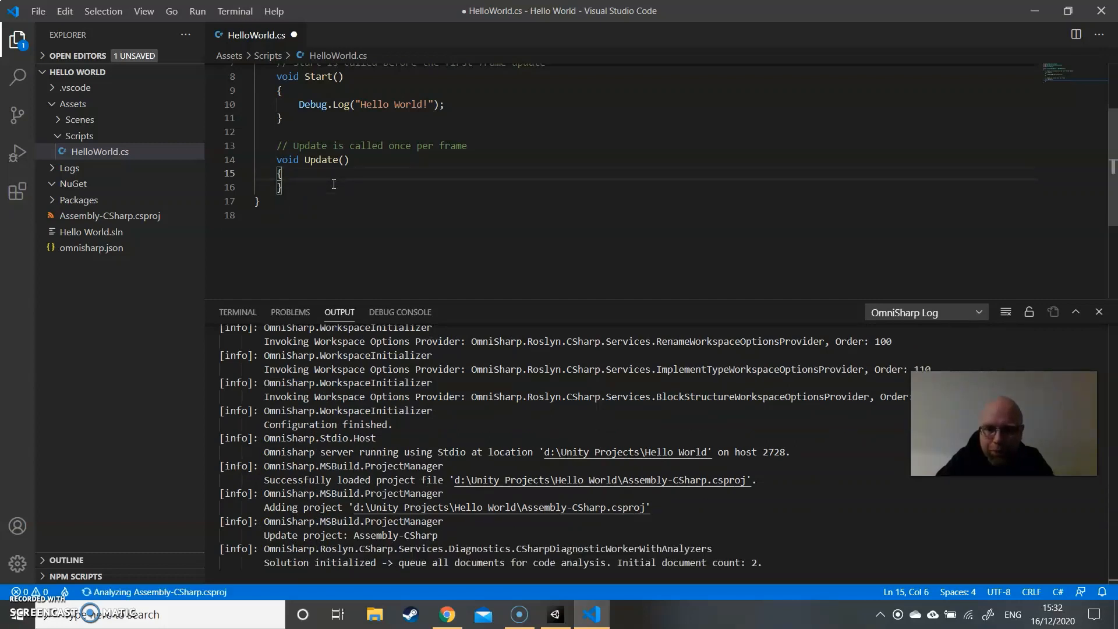
key(Return)
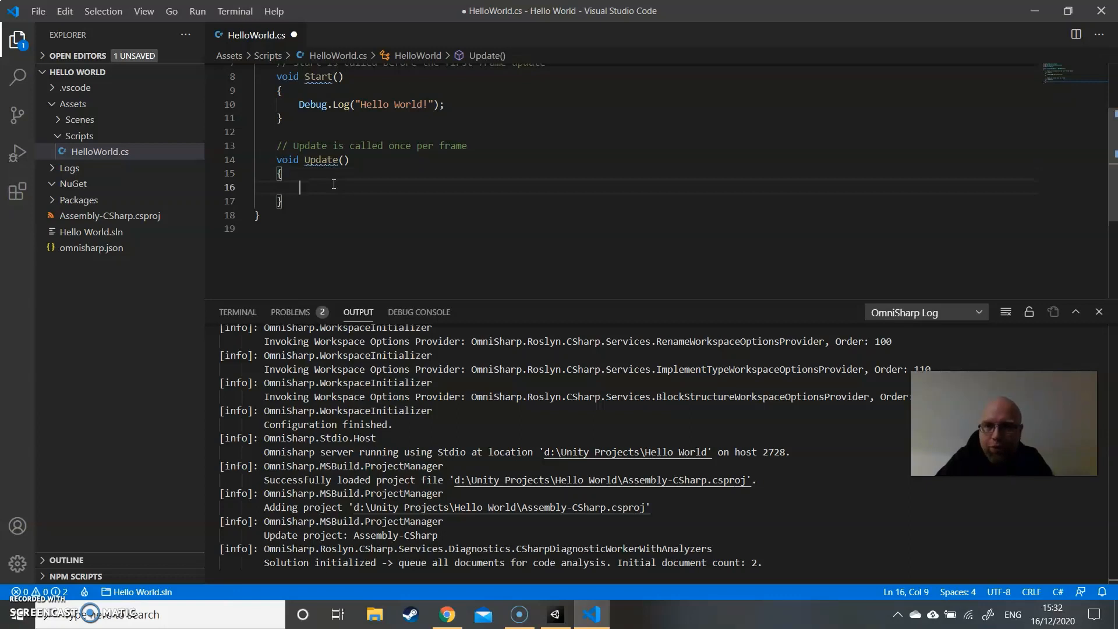
text(v)
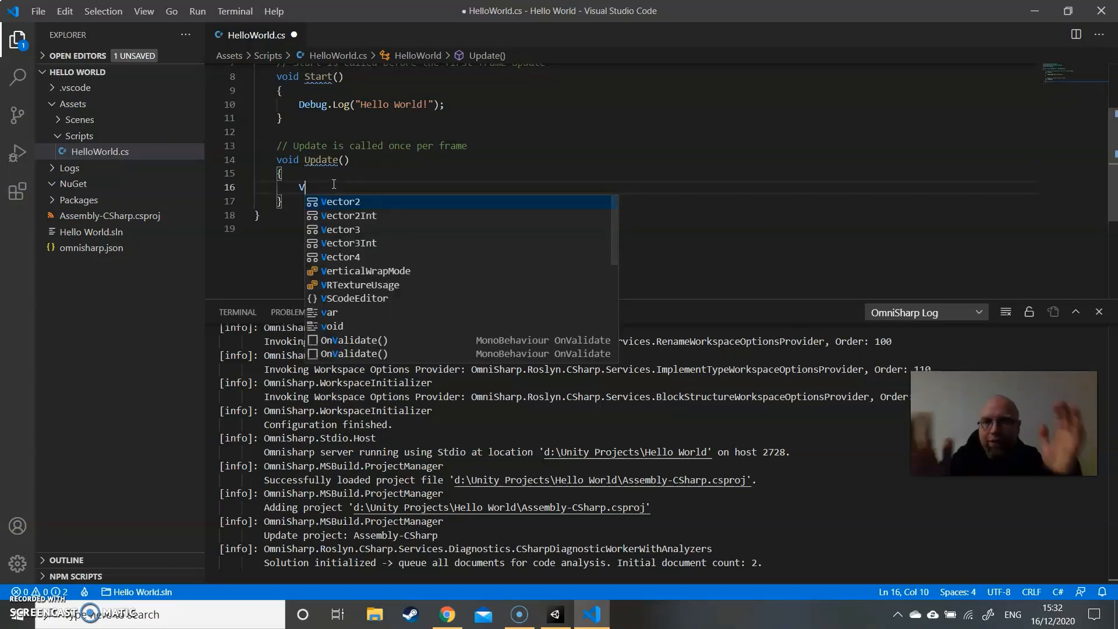
key(BackSpace)
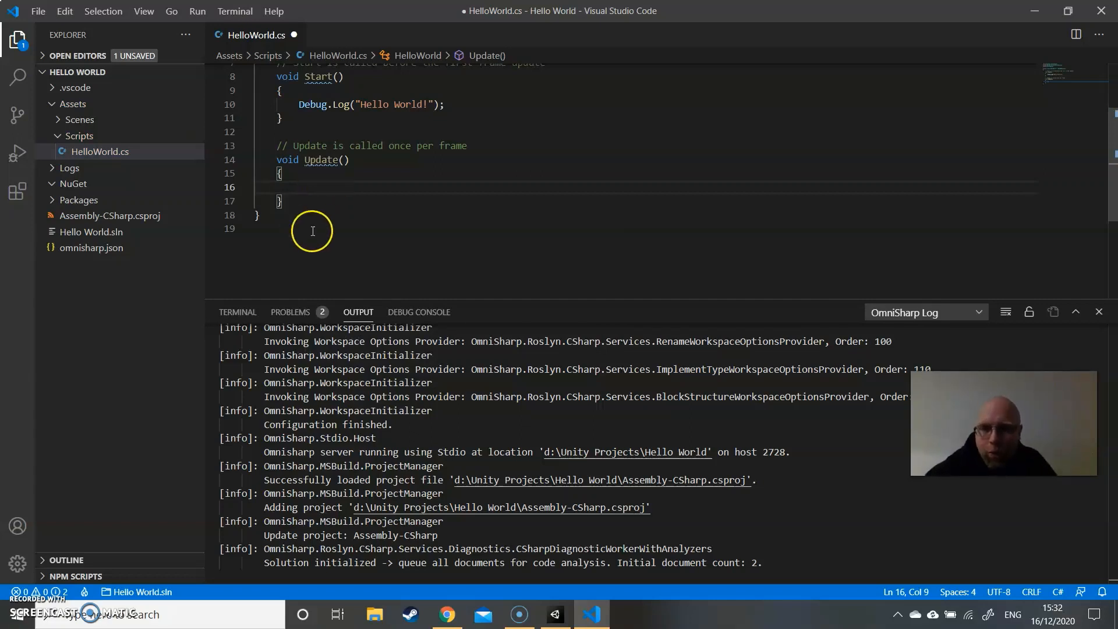
click(291, 313)
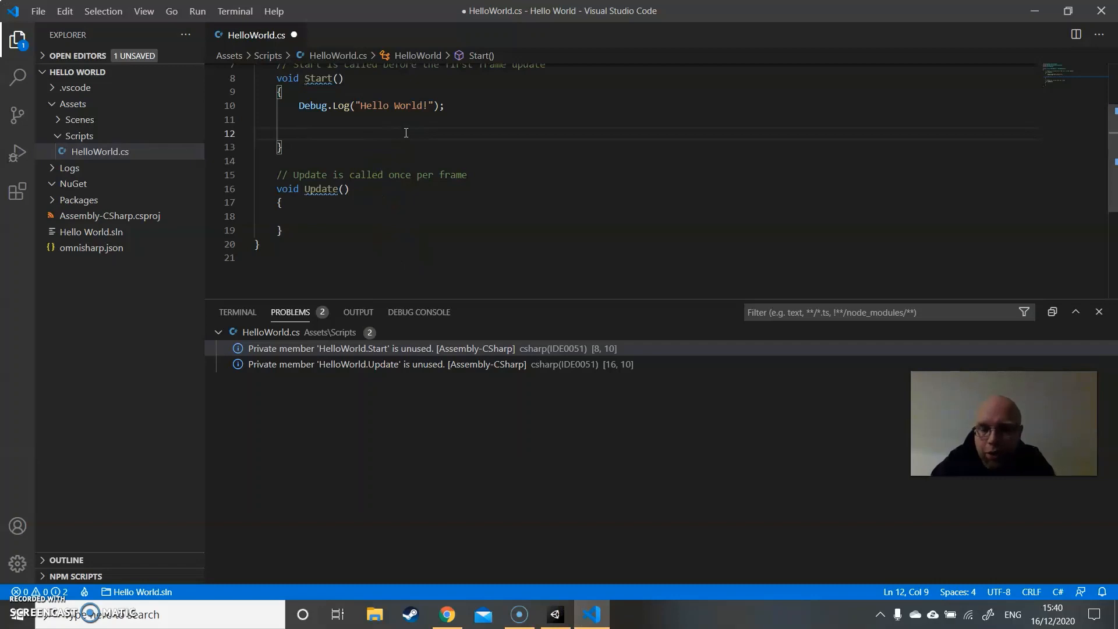
- Add an empty for loop to the Start method below the log statement: for(int i =0; i<5; i++) with braces
text(for)
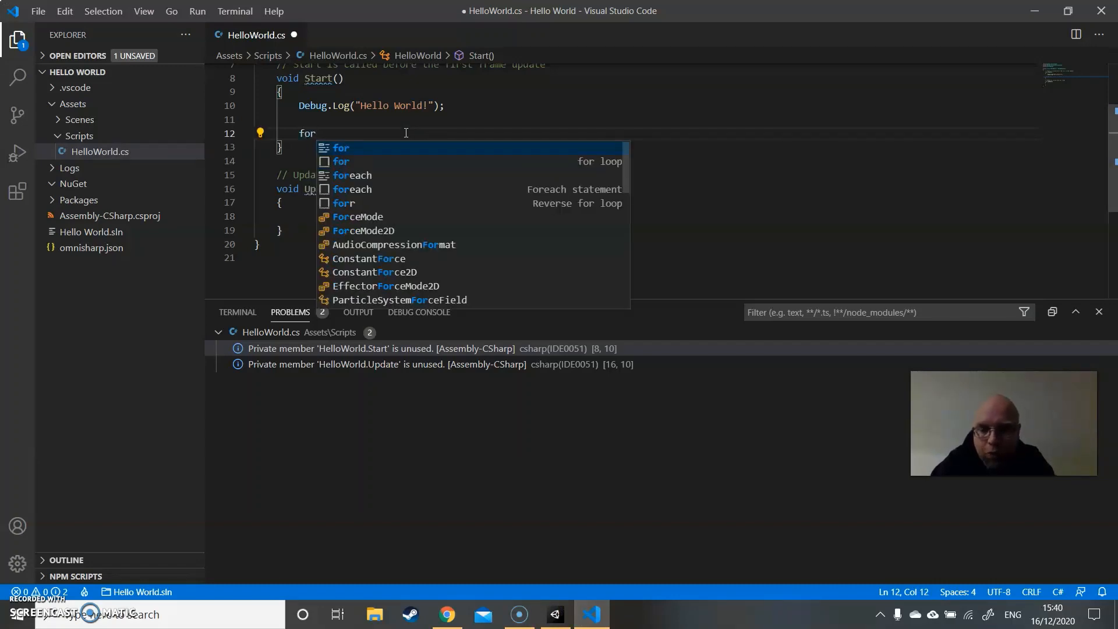
text((int i )
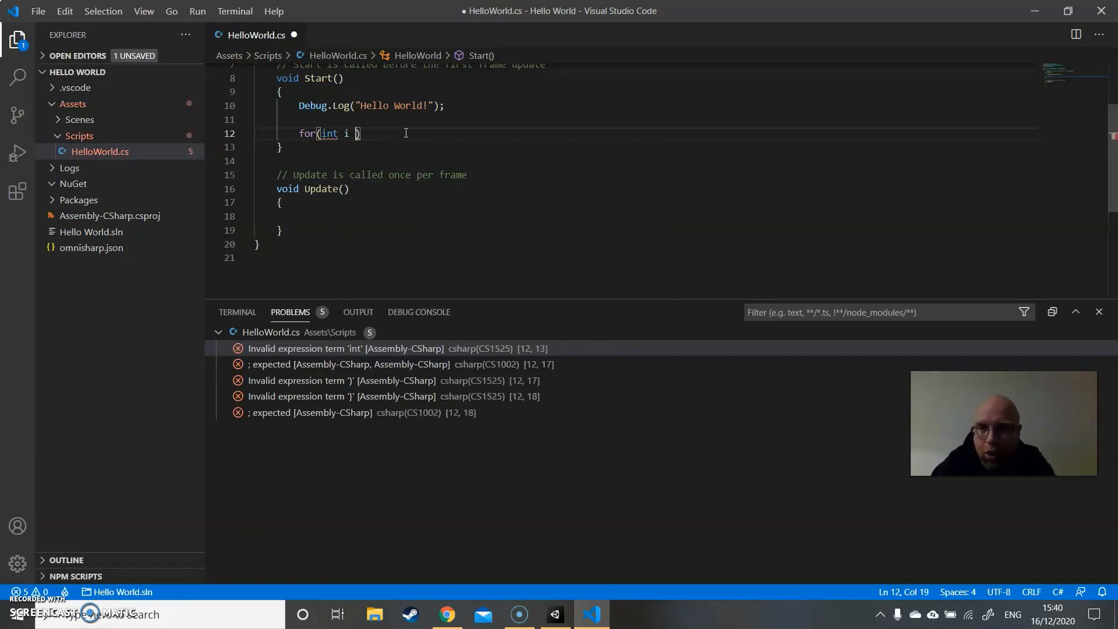
text(=0;)
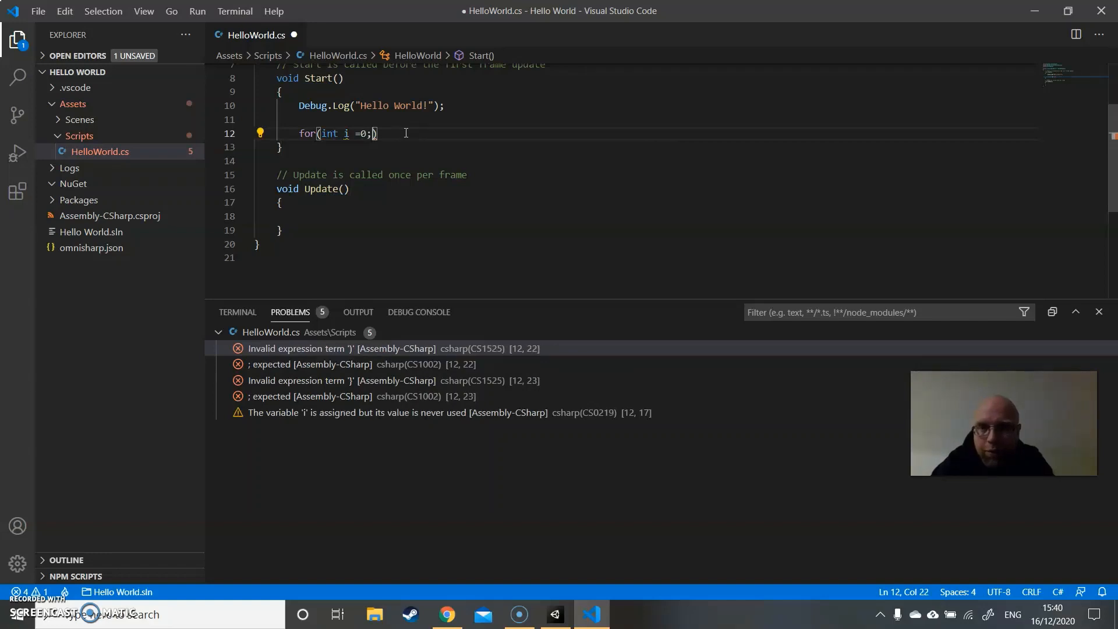
text( i)
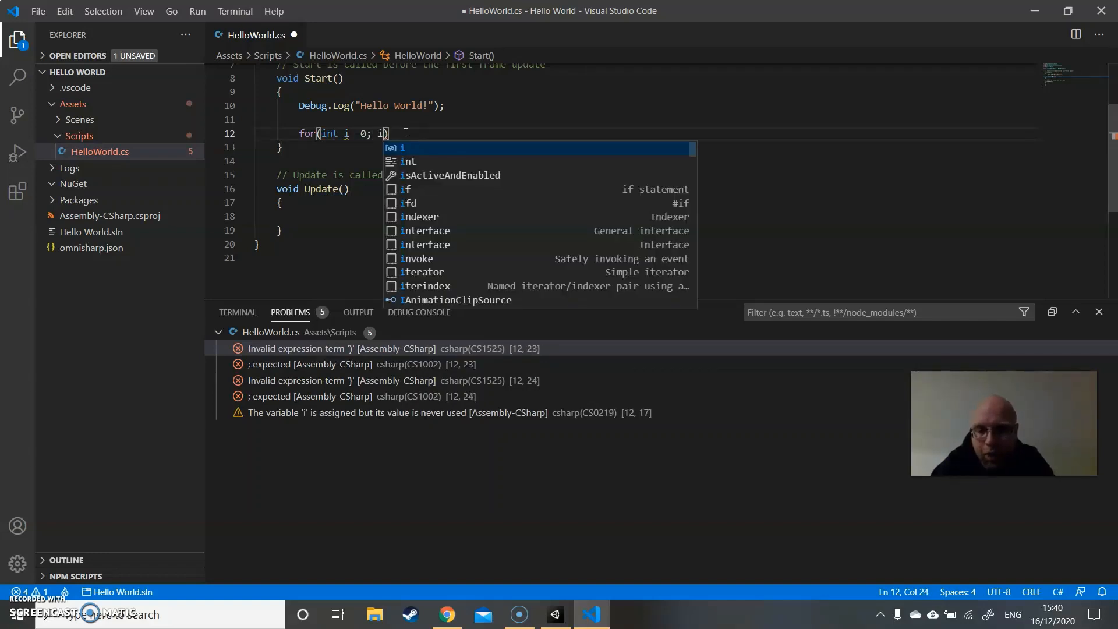
text(<)
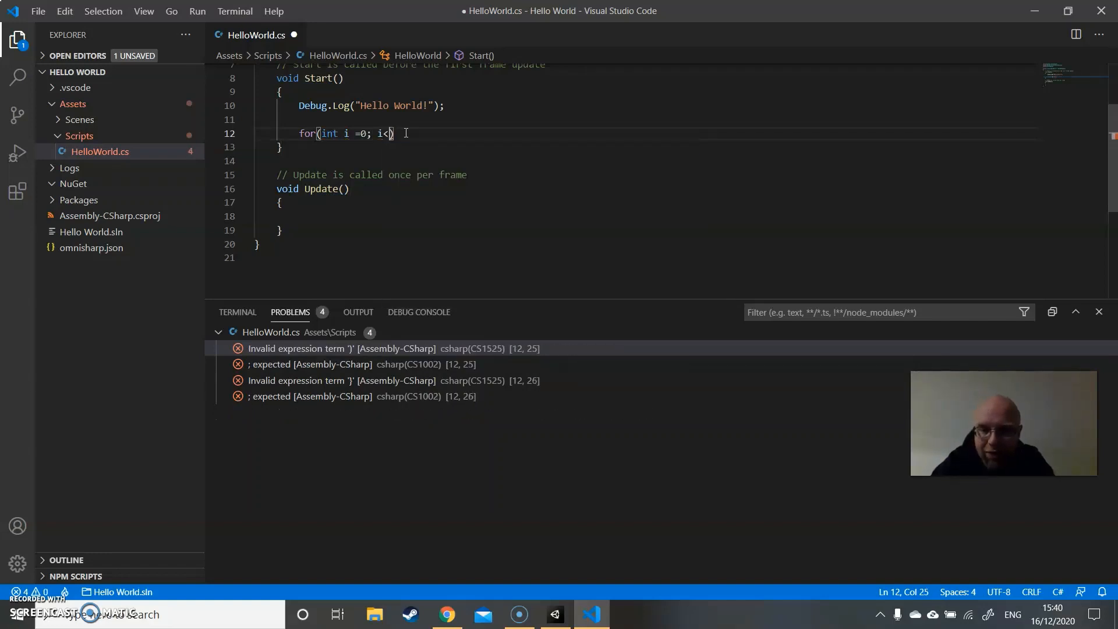
text(5; )
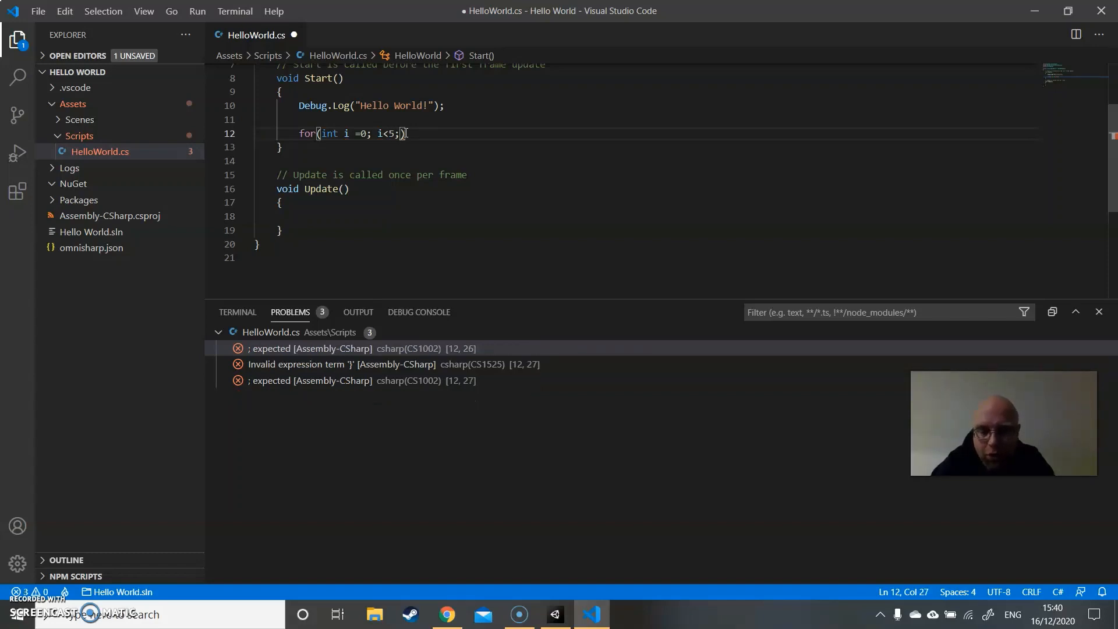
text(i++)
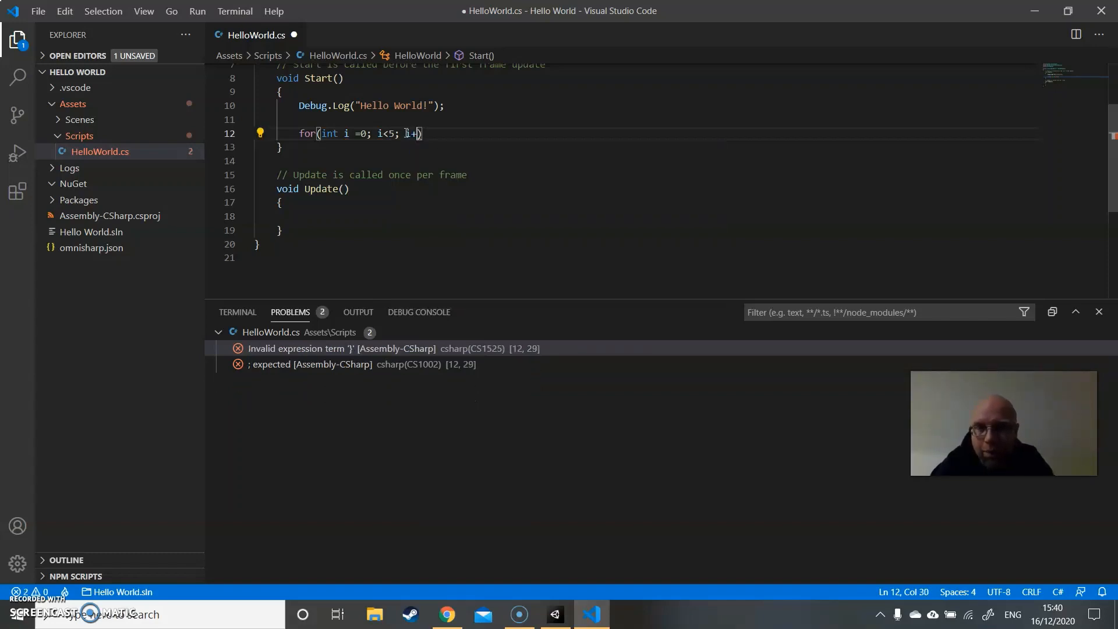
click(430, 134)
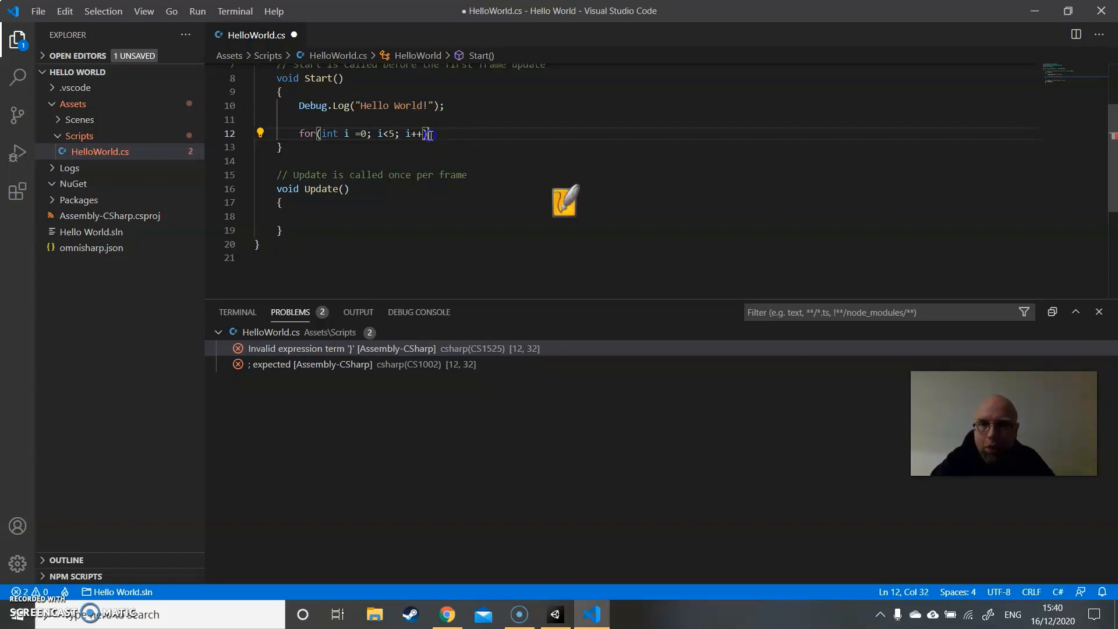
text({)
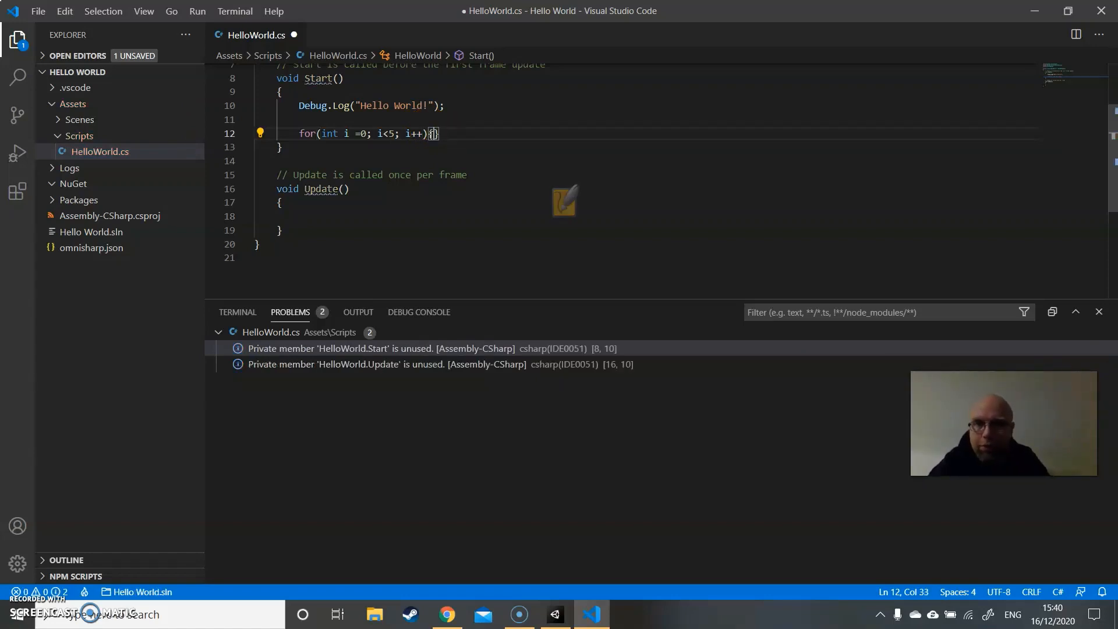
key(Return)
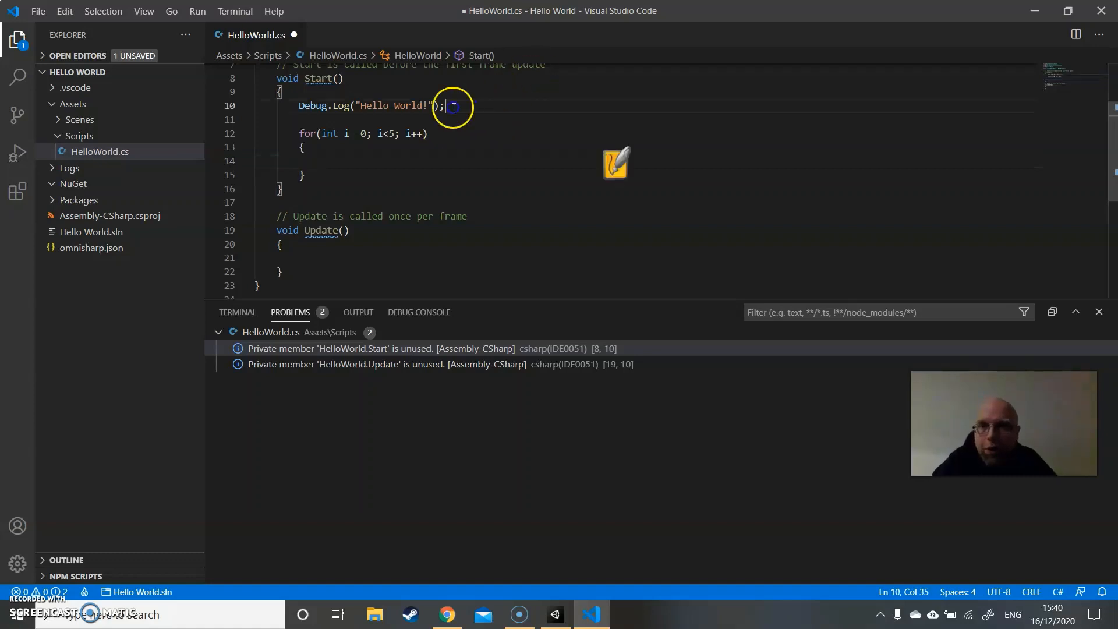
- Move the Debug.Log("Hello World!"); statement from the start of the Start method into the for loop's body
drag(445, 106, 299, 106)
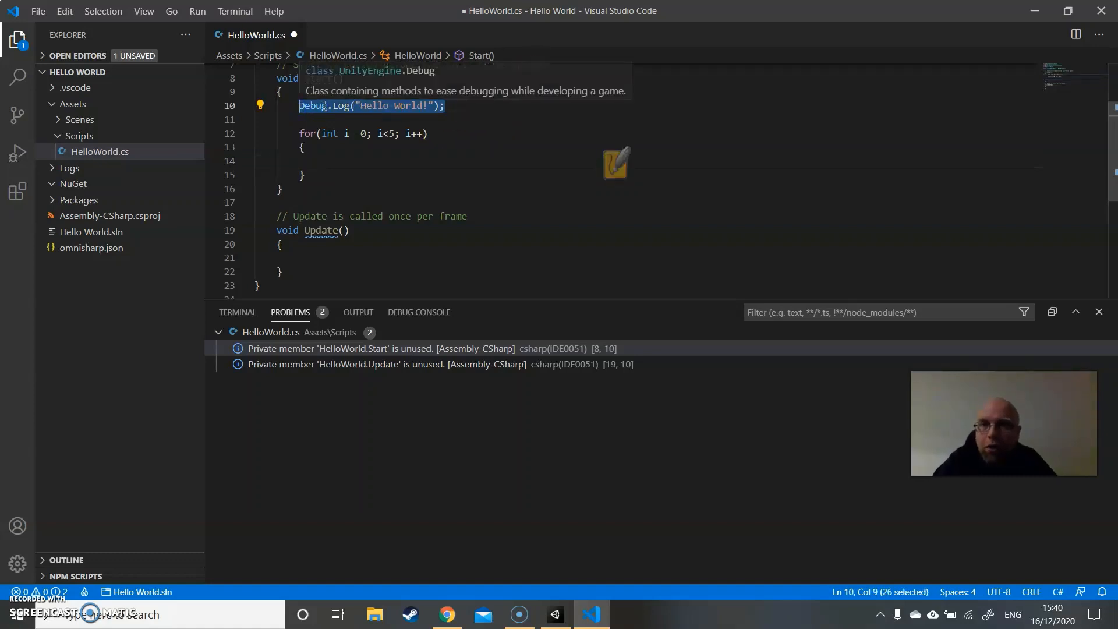
key(ctrl+x)
click(352, 155)
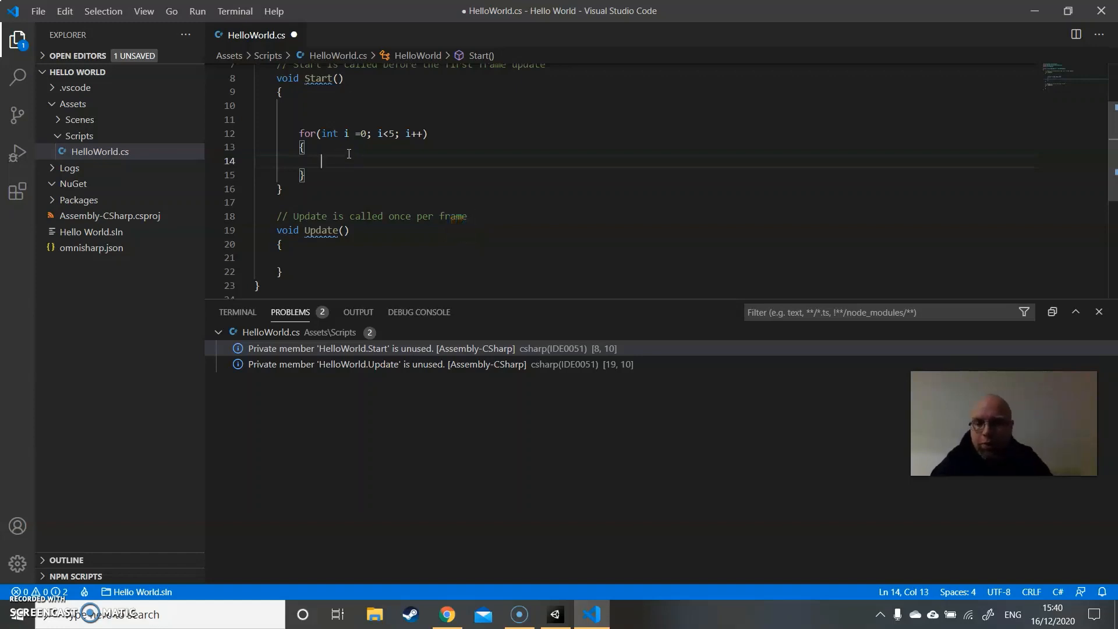
key(ctrl+v)
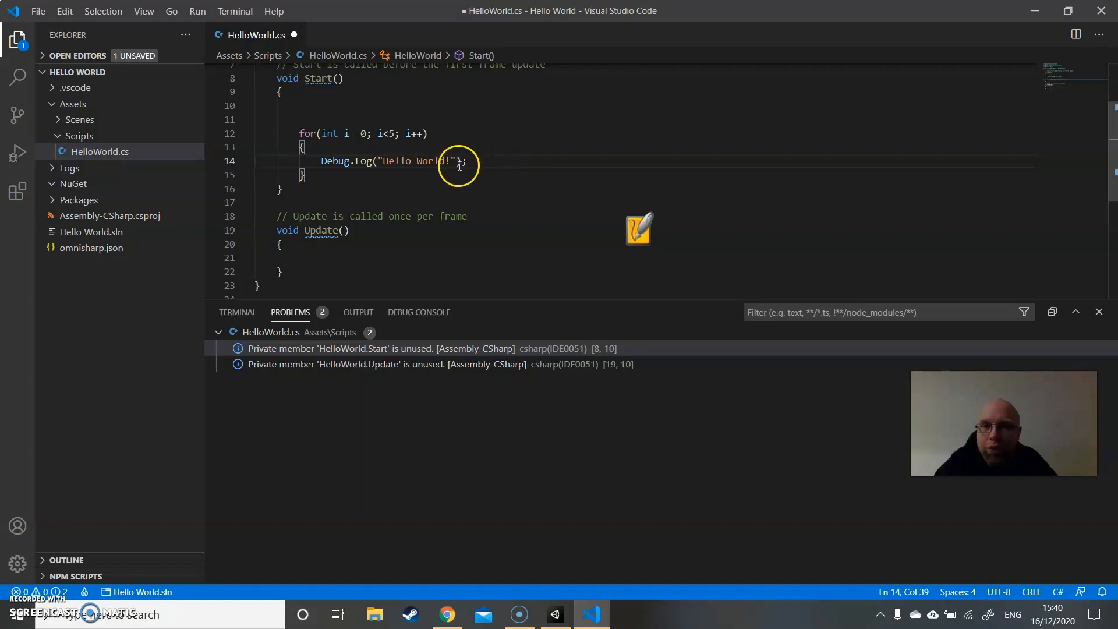
- Declare int count = i+1; on a new line above the log statement inside the for loop
click(404, 150)
key(Return)
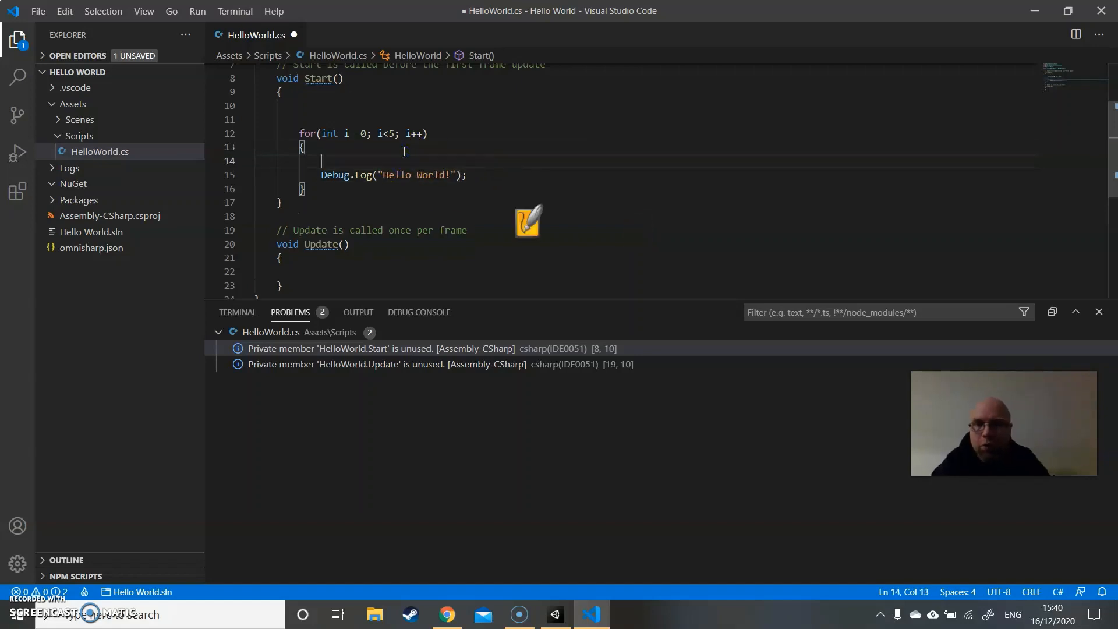
key(Return)
key(BackSpace)
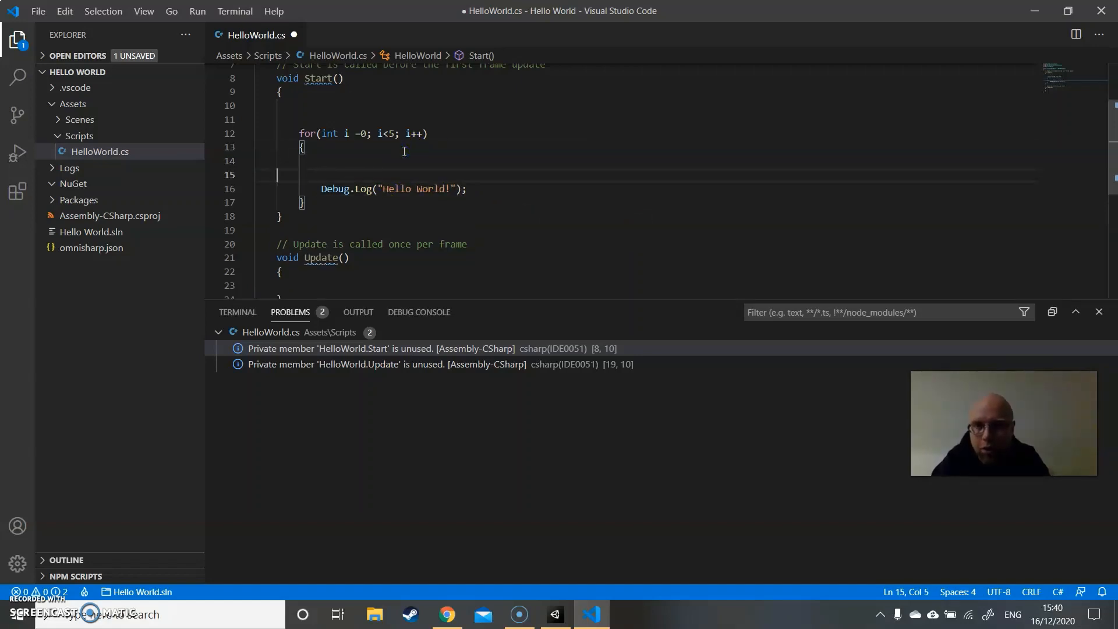
key(BackSpace)
text(i)
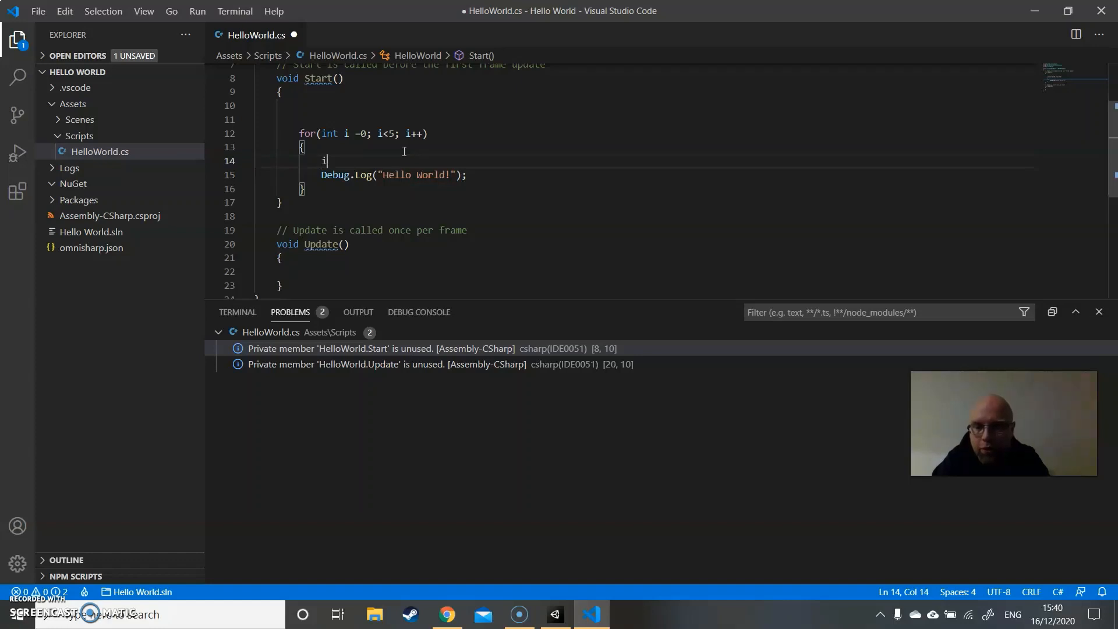
text(nt coun)
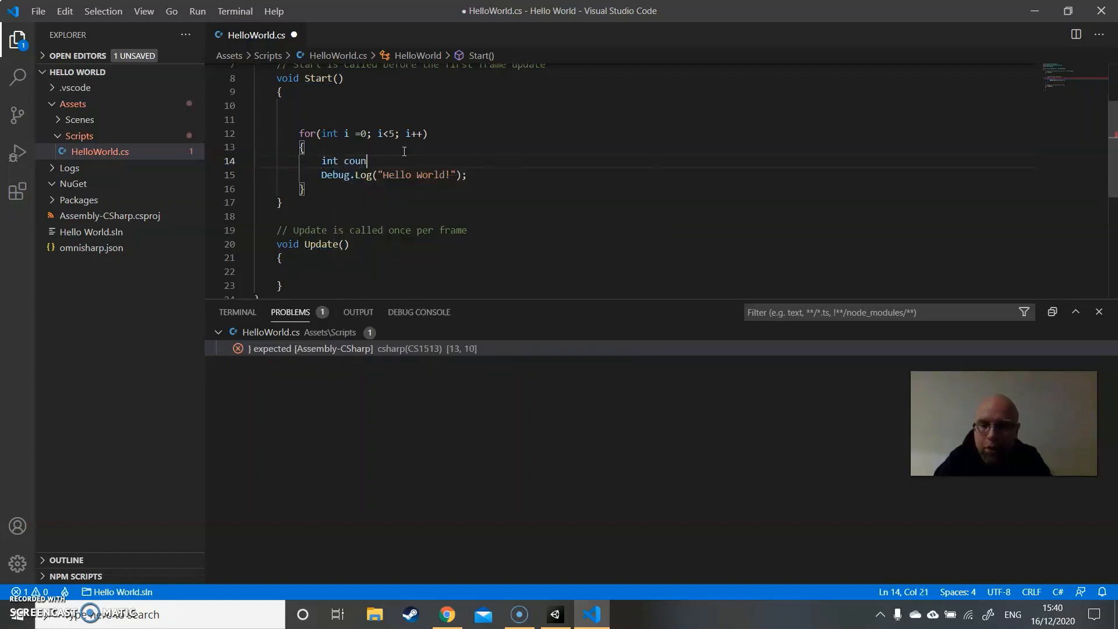
text(t =)
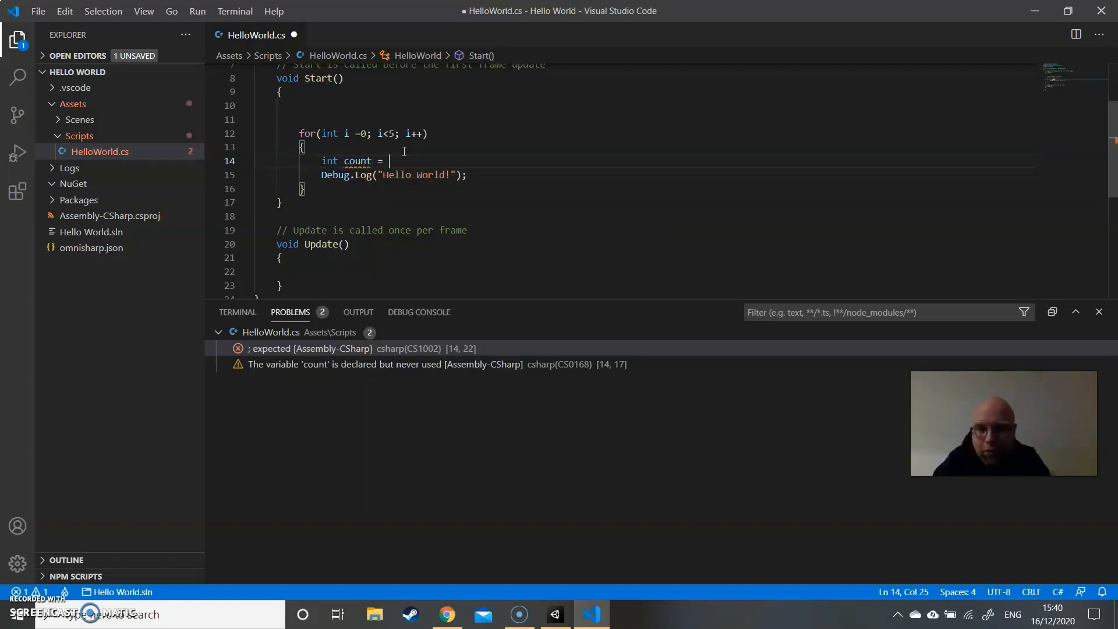
text( i+1)
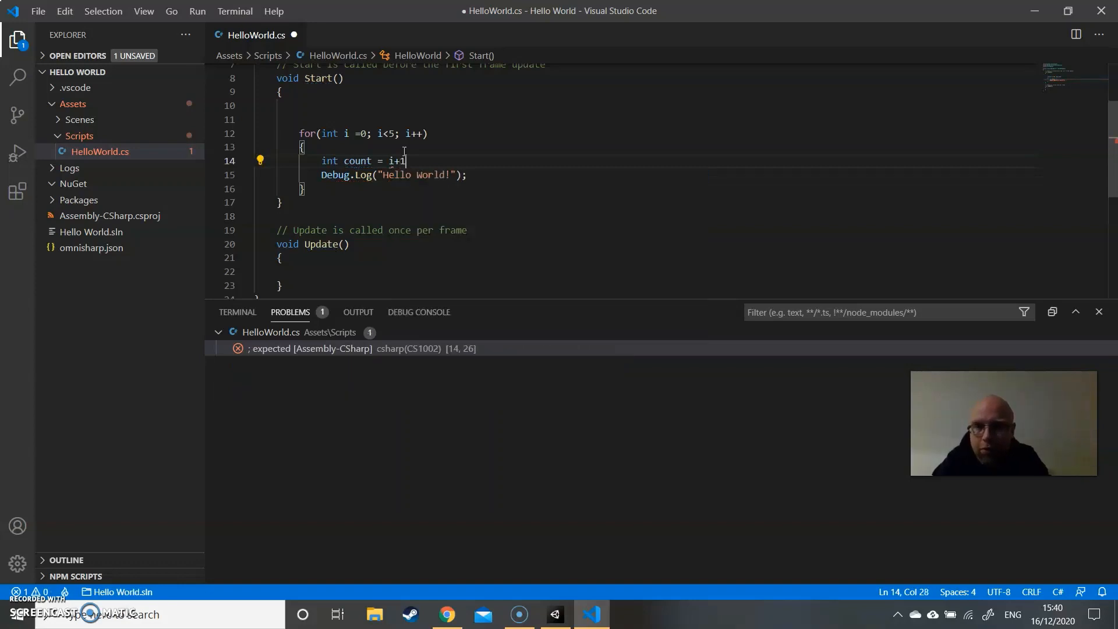
text(;)
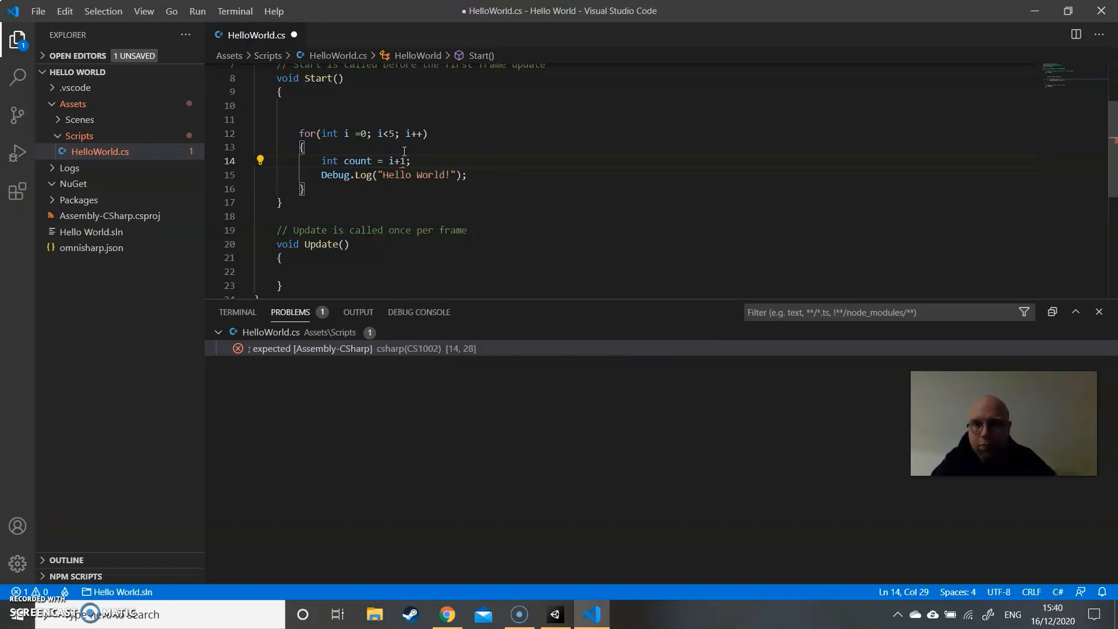
- Append the count variable to the log message so the statement reads Debug.Log("Hello World!" + count);
click(456, 175)
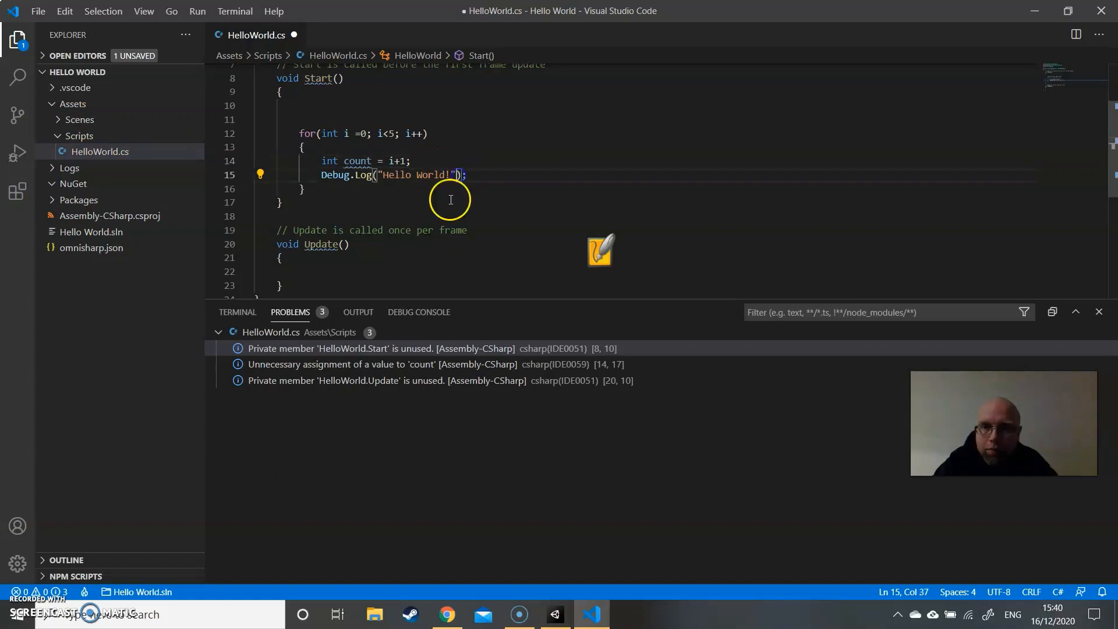
text(+)
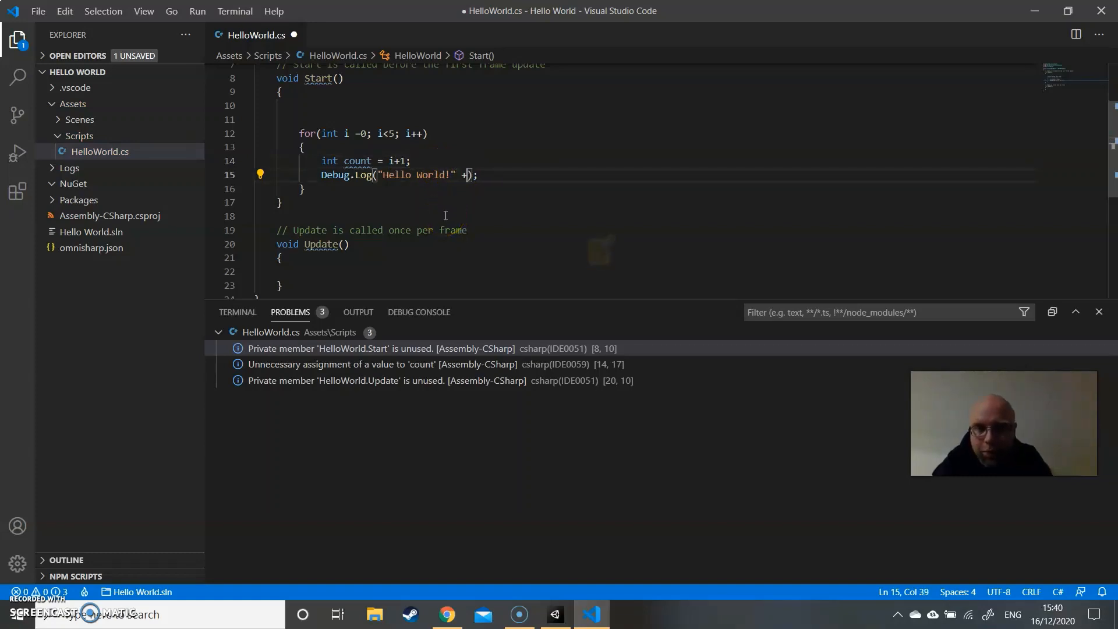
text( count)
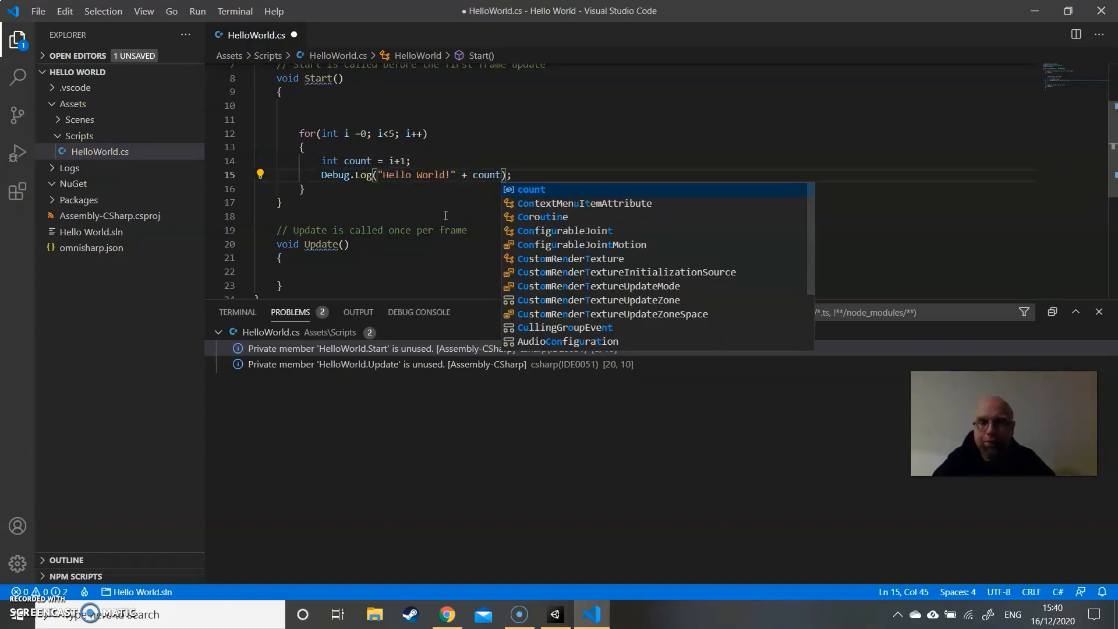
click(495, 161)
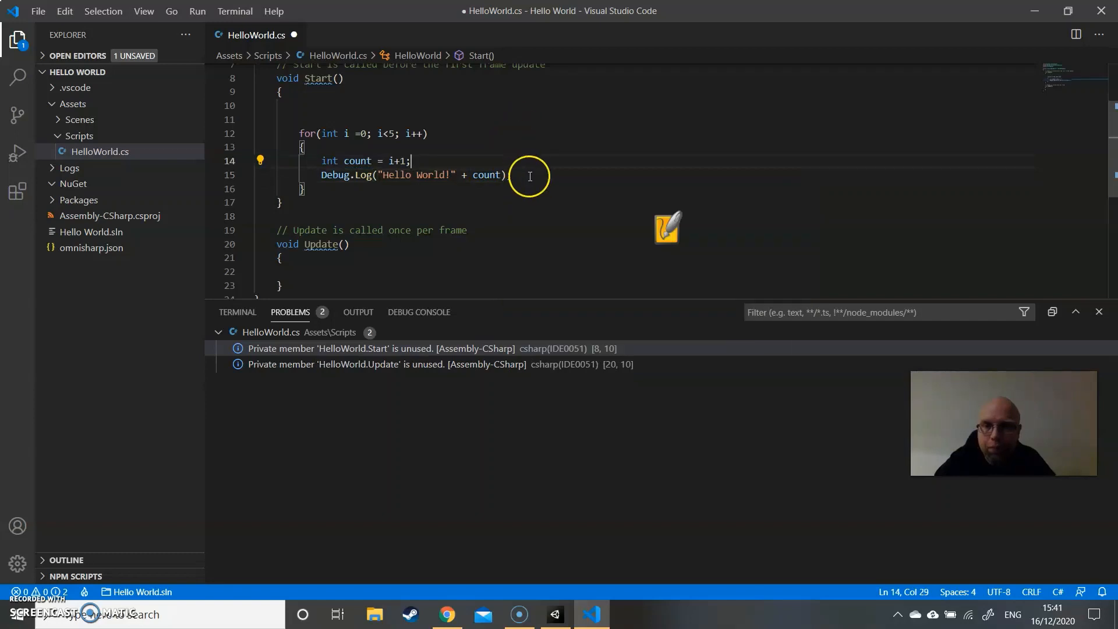
click(530, 177)
text(;)
key(Down)
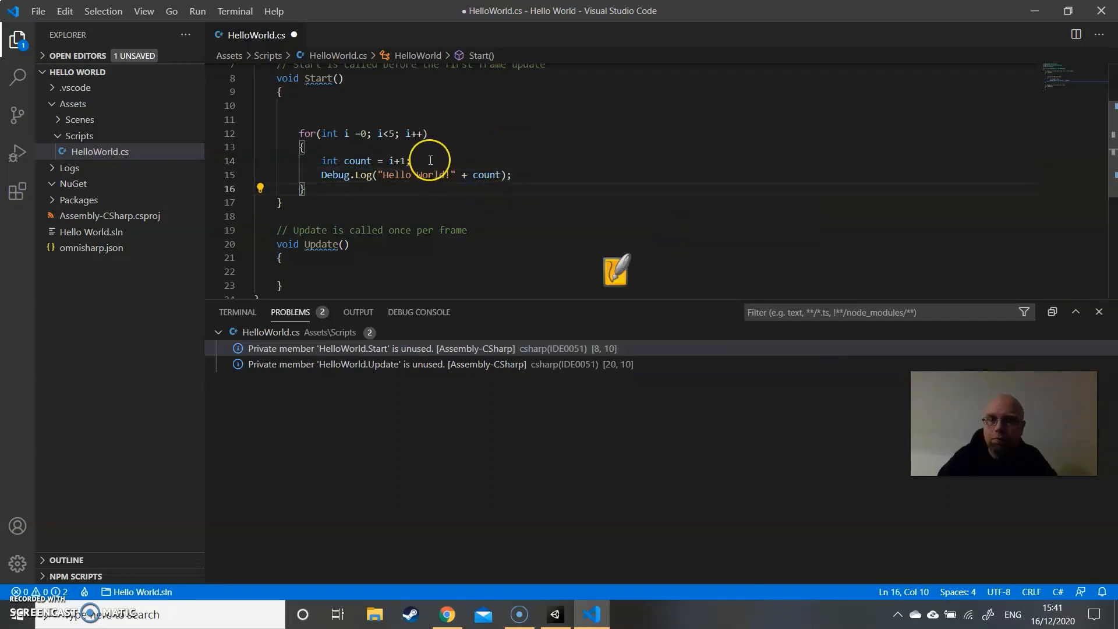
- Save HelloWorld.cs, switch to Unity and run the scene in Play mode to check the numbered log messages
key(ctrl+s)
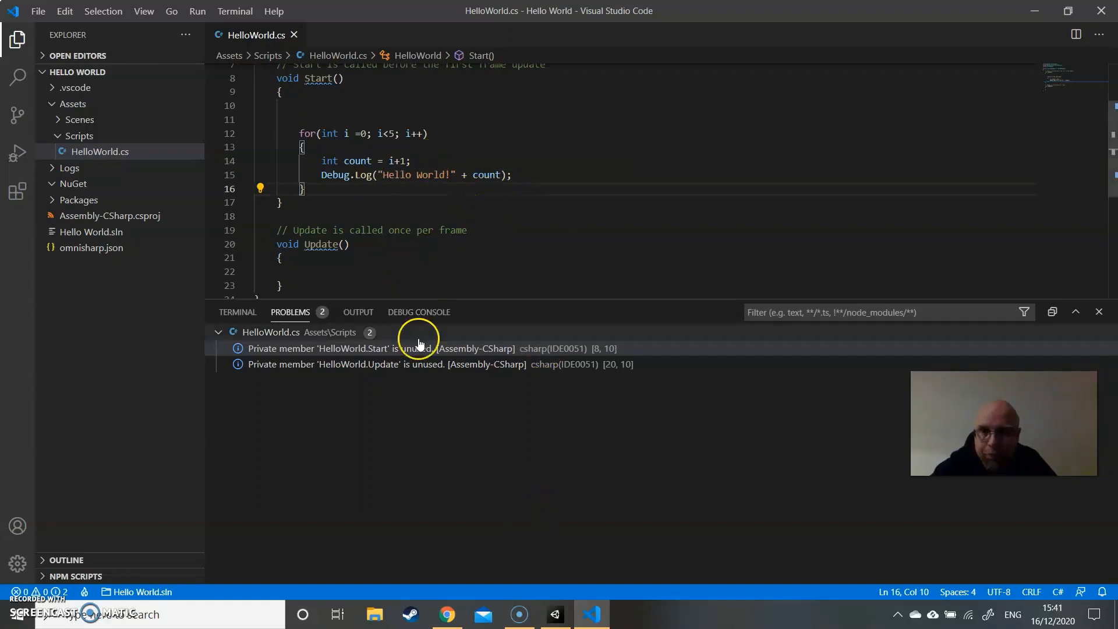
click(555, 615)
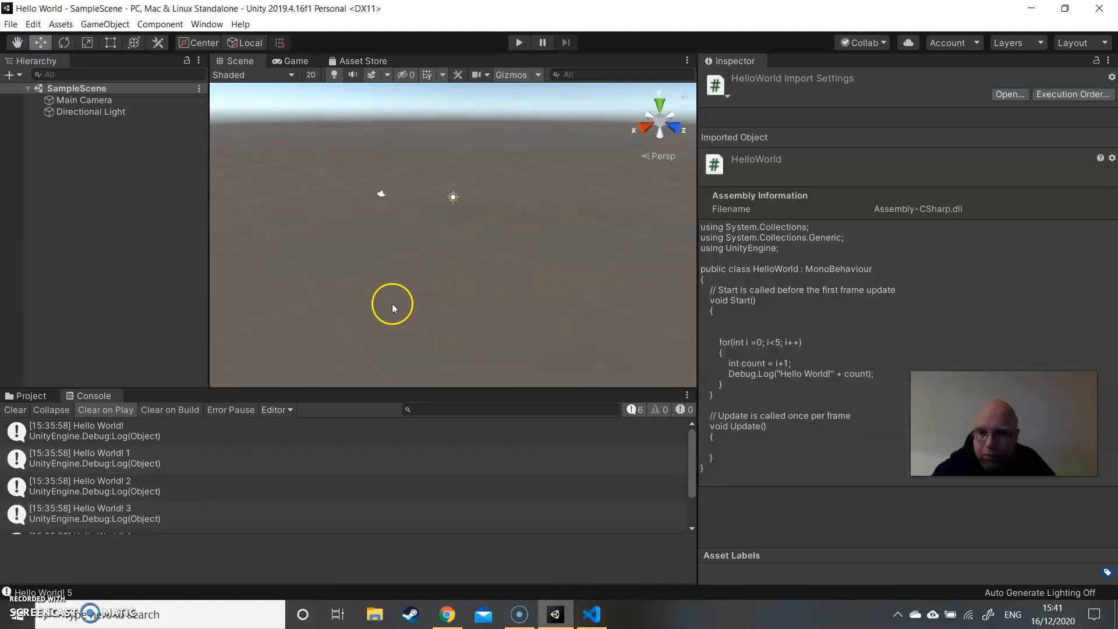
click(517, 42)
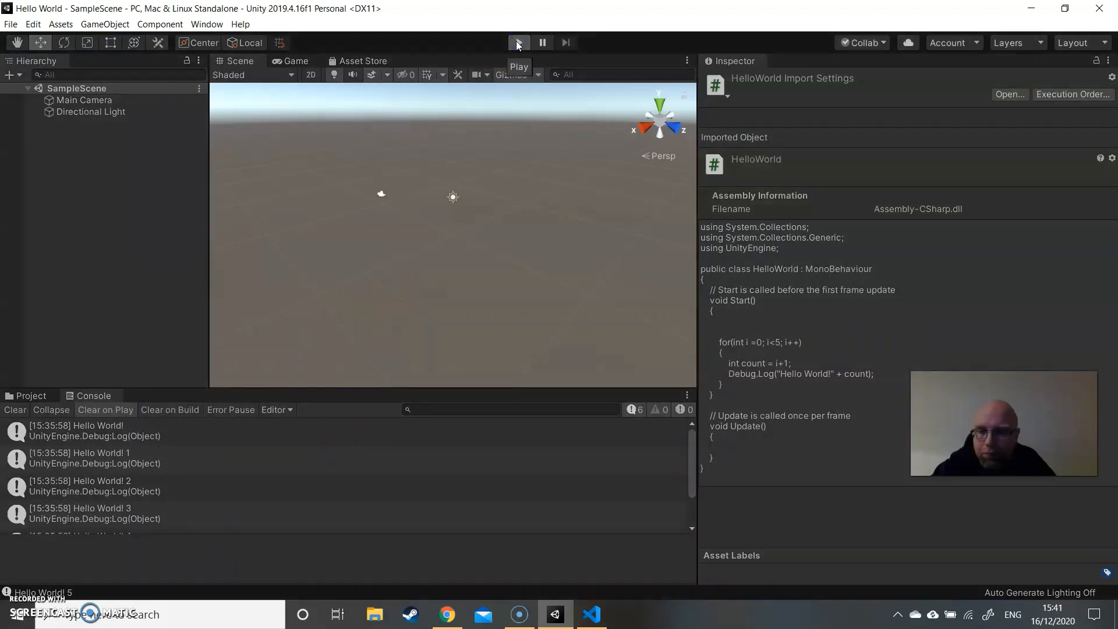
click(519, 42)
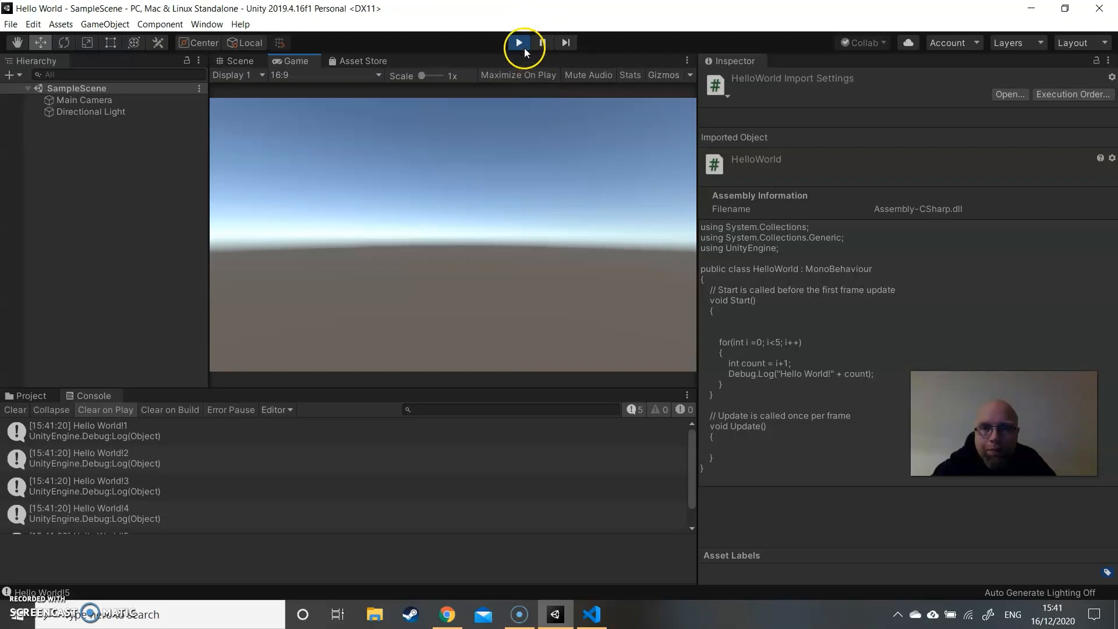
- Return to Visual Studio Code, set a breakpoint on the Debug.Log line and try to start debugging with the Unity Debugger environment
click(592, 615)
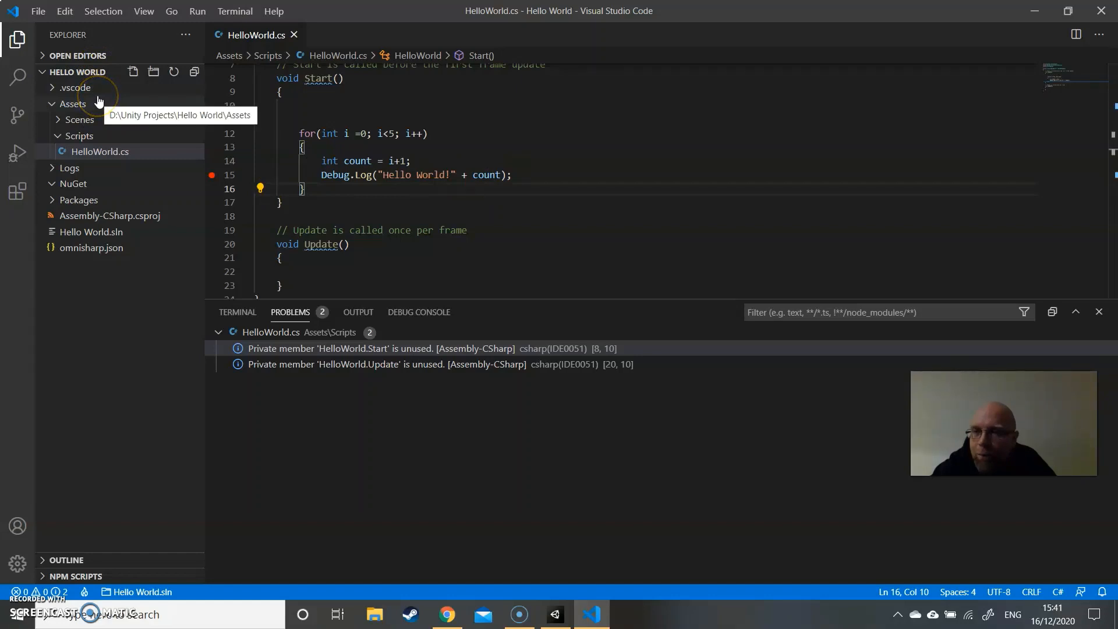
click(17, 153)
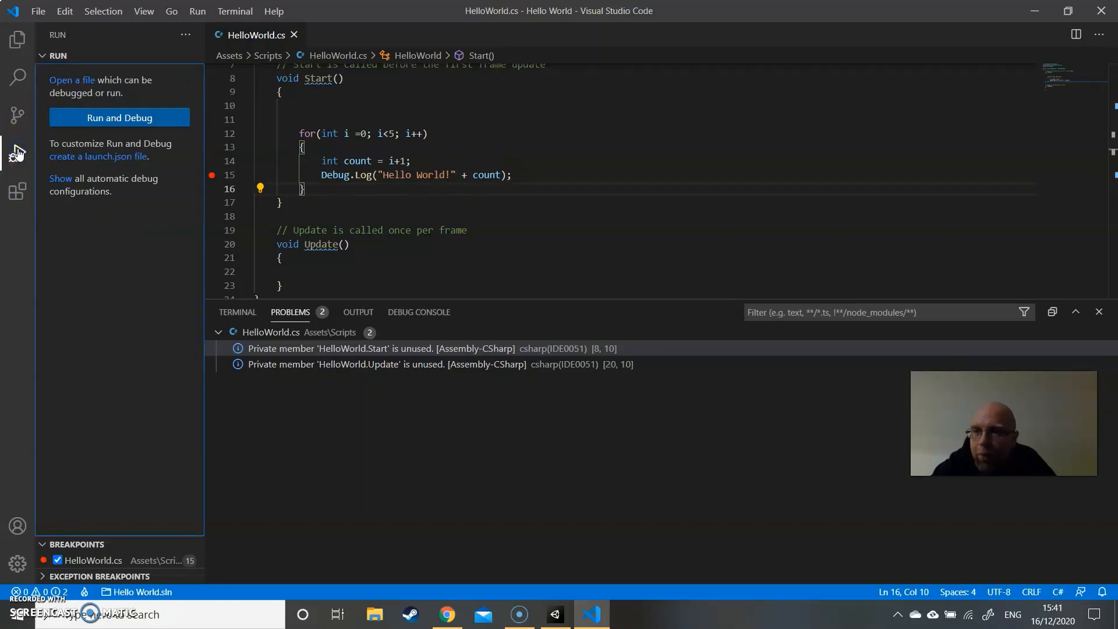
click(121, 118)
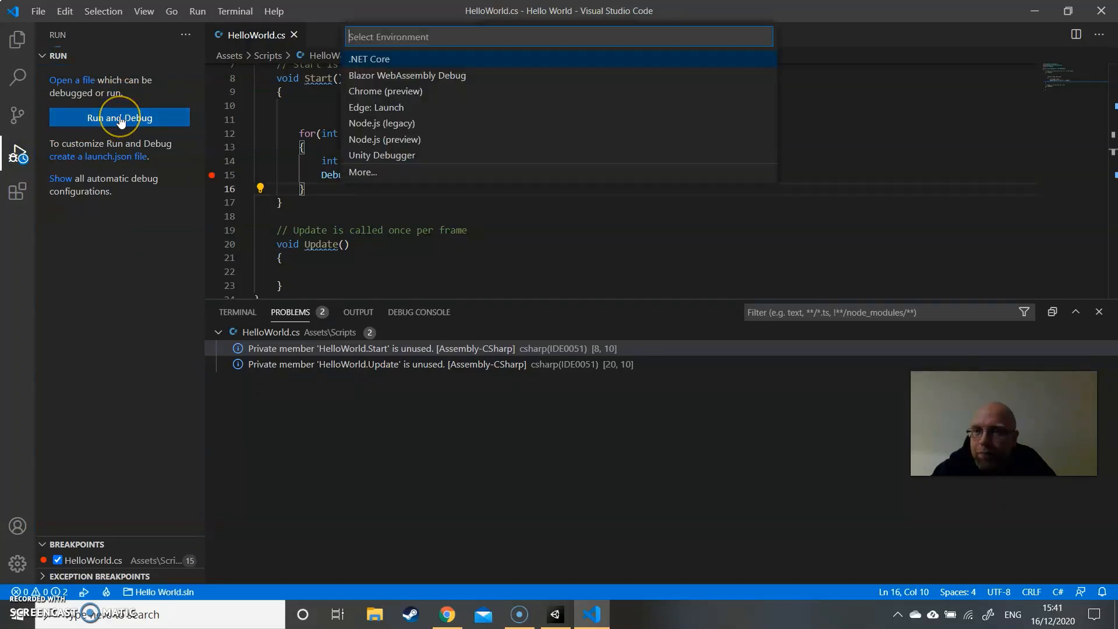
click(394, 156)
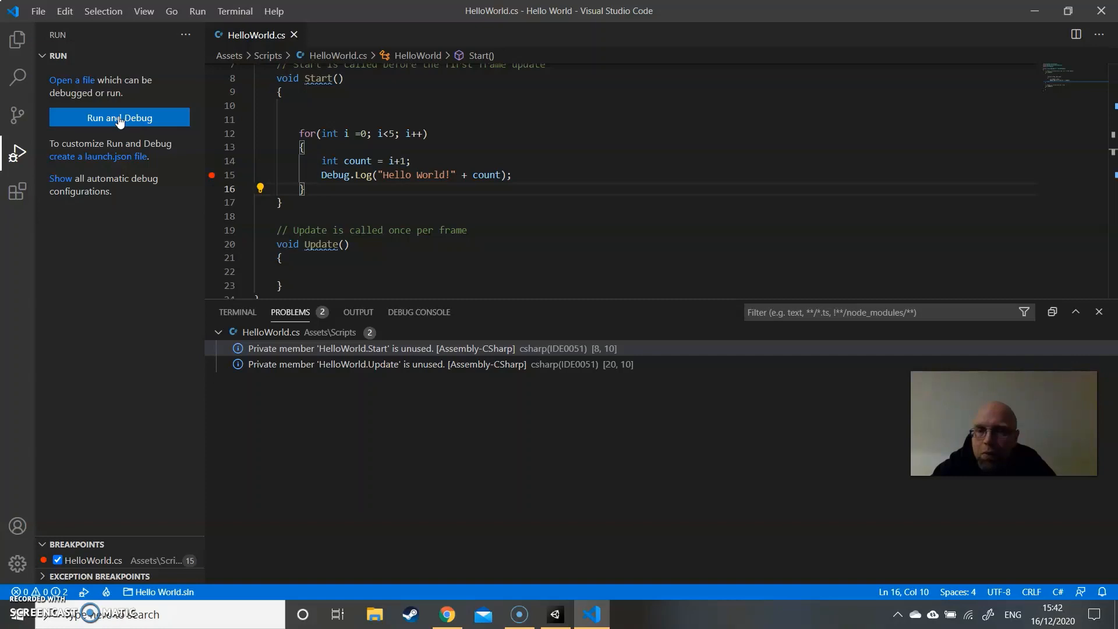
- Look for a Unity debug configuration, and try once more to run and debug with the Unity Debugger environment
click(85, 594)
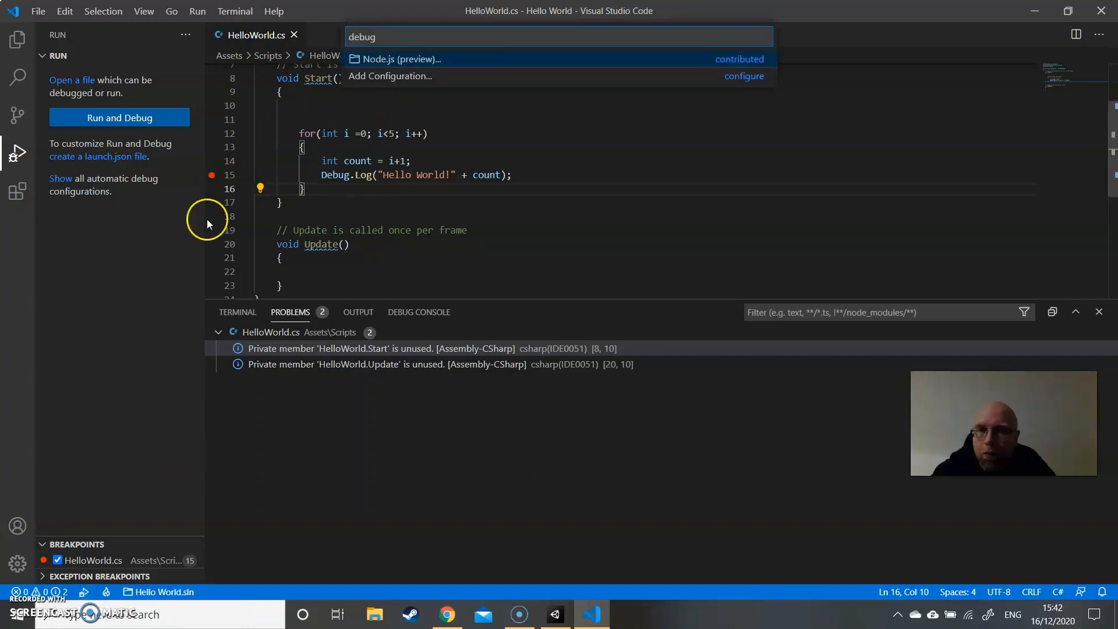
click(179, 252)
click(120, 119)
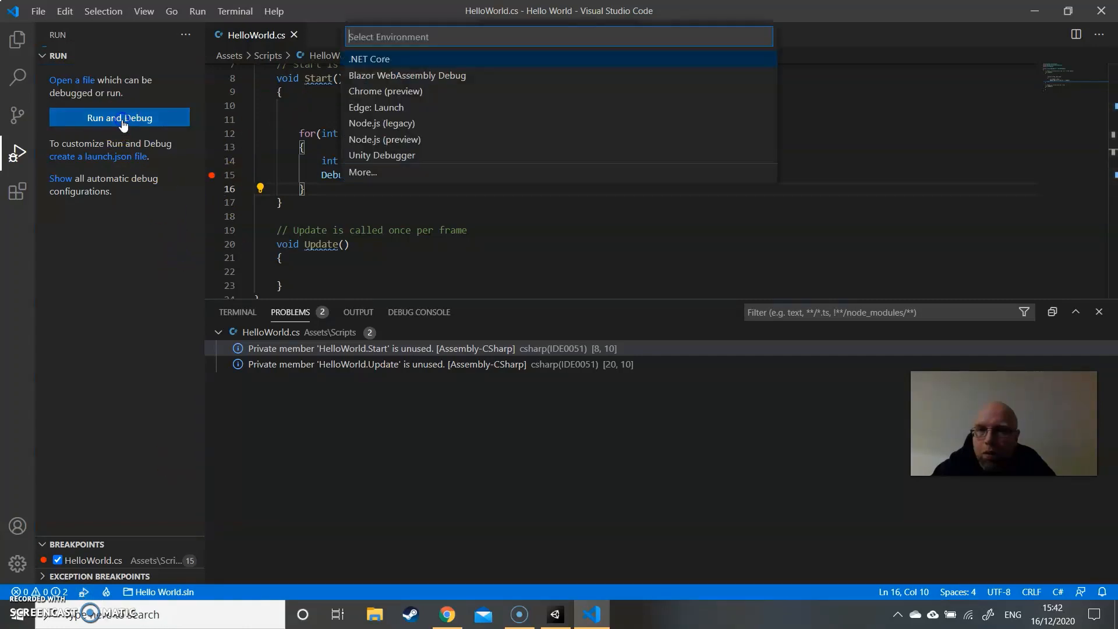
click(385, 153)
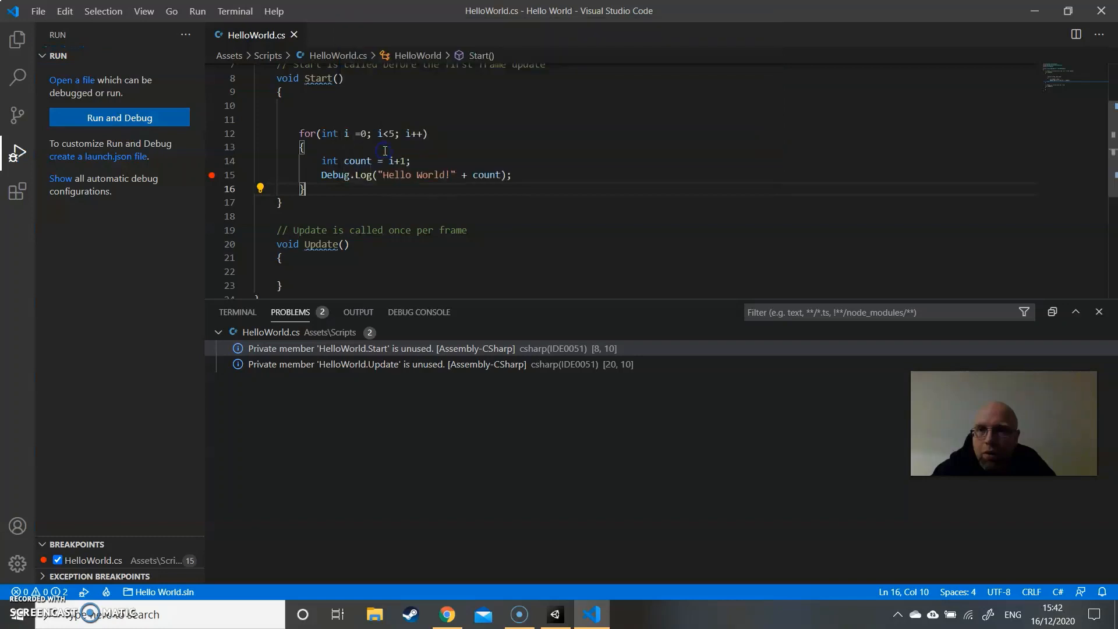
- Create a launch.json file for the Unity Debugger environment and look through its generated configurations
click(113, 157)
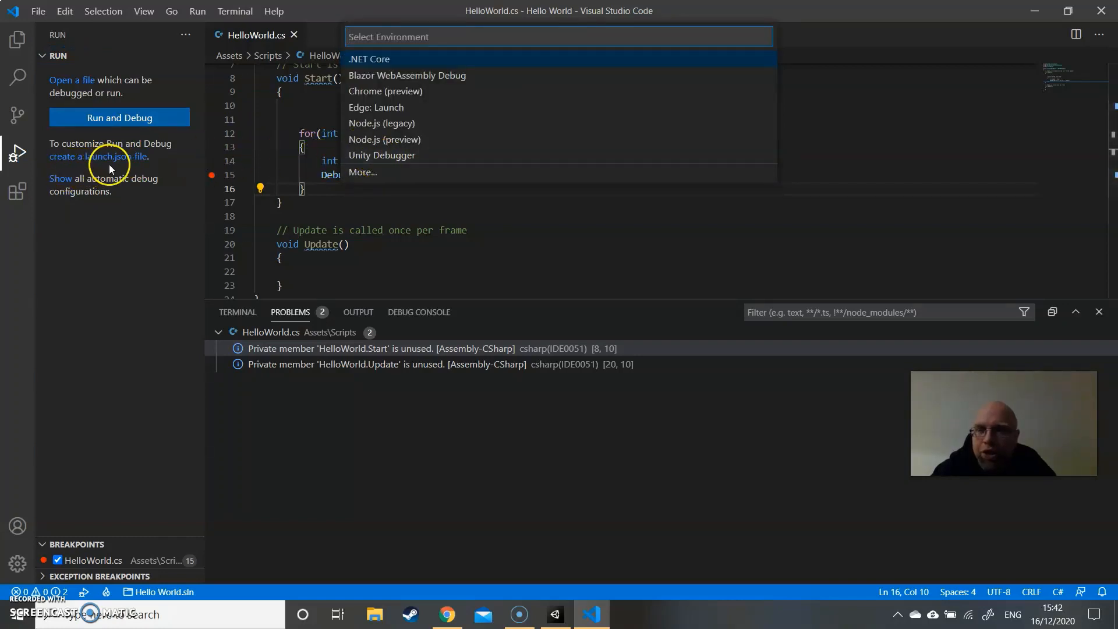
click(394, 154)
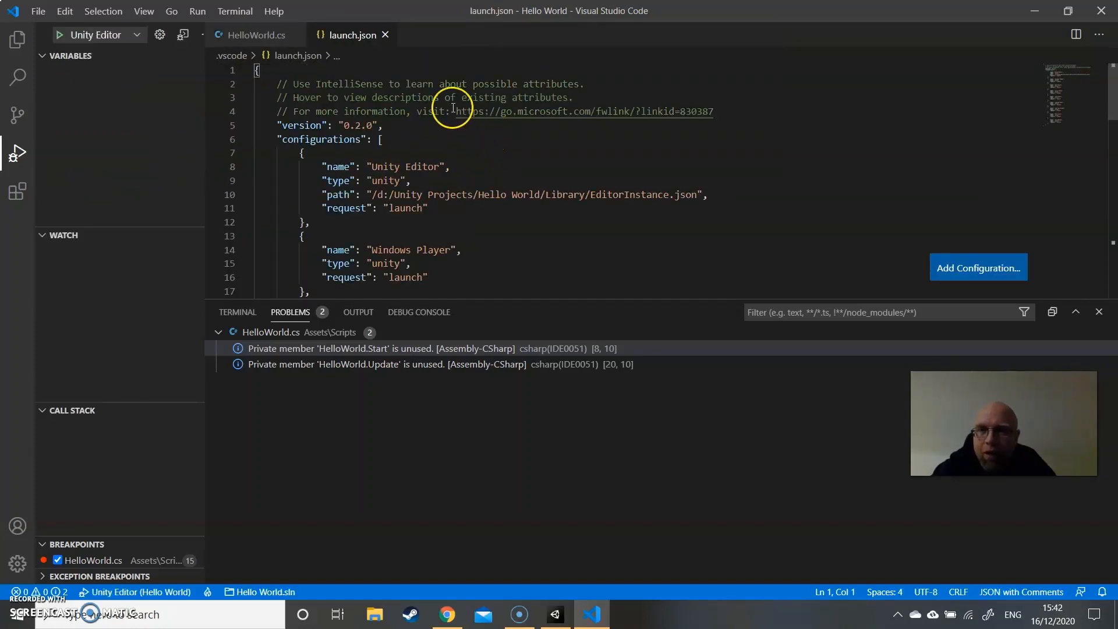
scroll(461, 138, down, 5)
scroll(460, 138, down, 12)
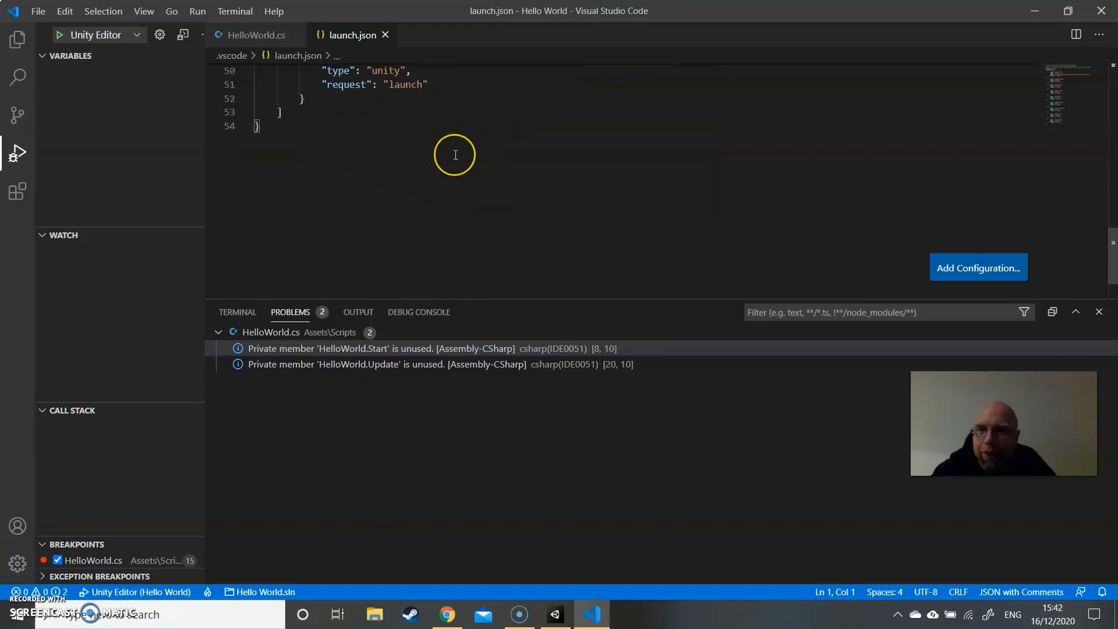
scroll(456, 153, up, 18)
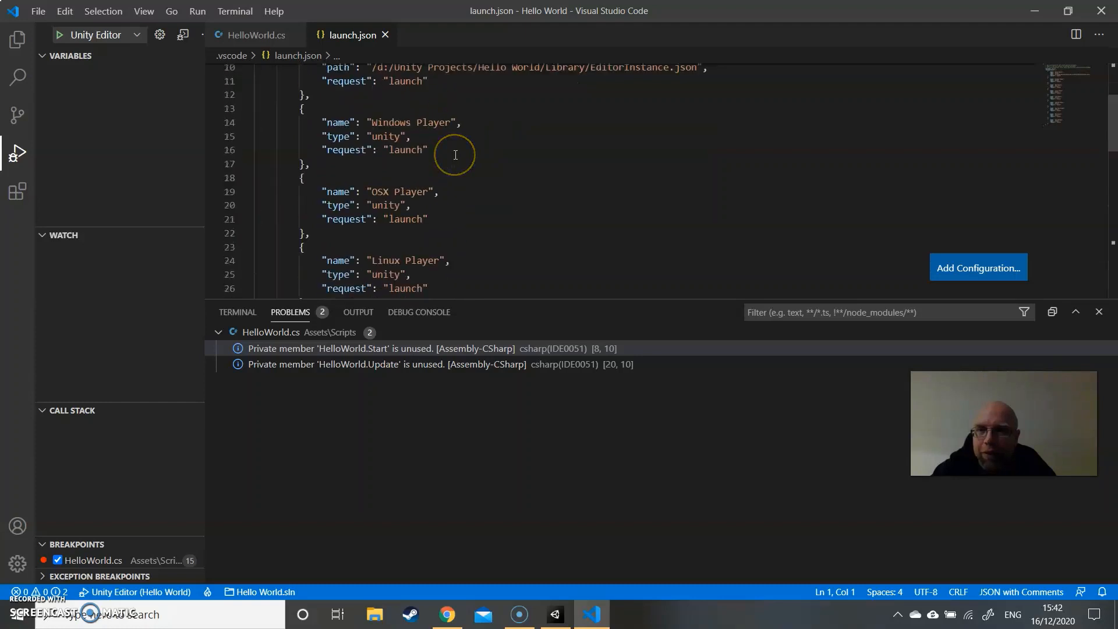
- Start a debug session with the Unity Editor configuration
click(18, 153)
click(18, 153)
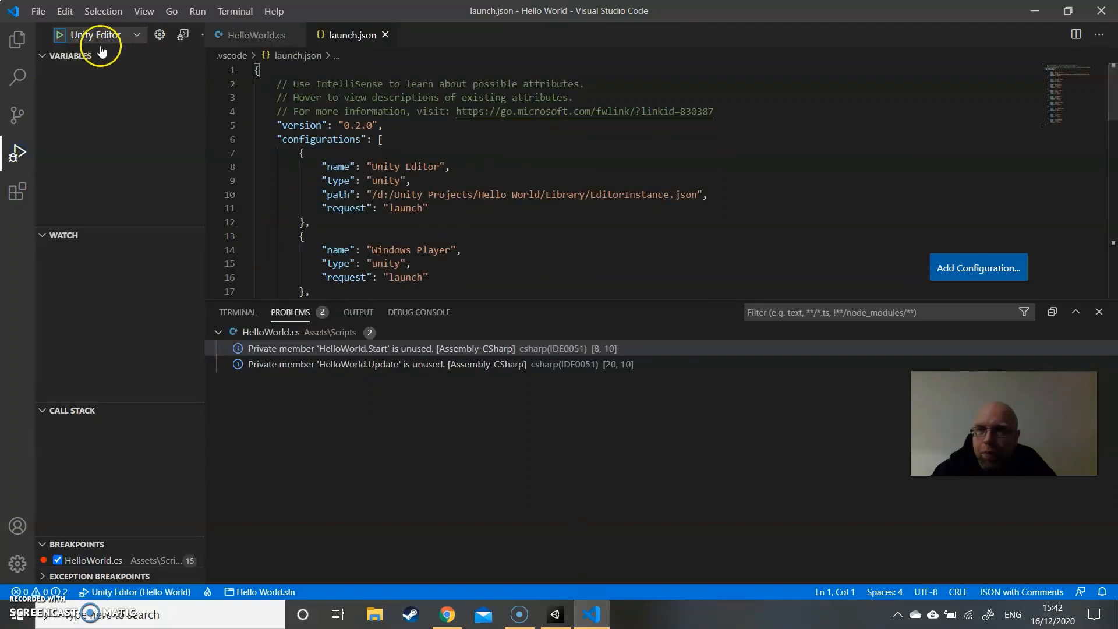
click(59, 36)
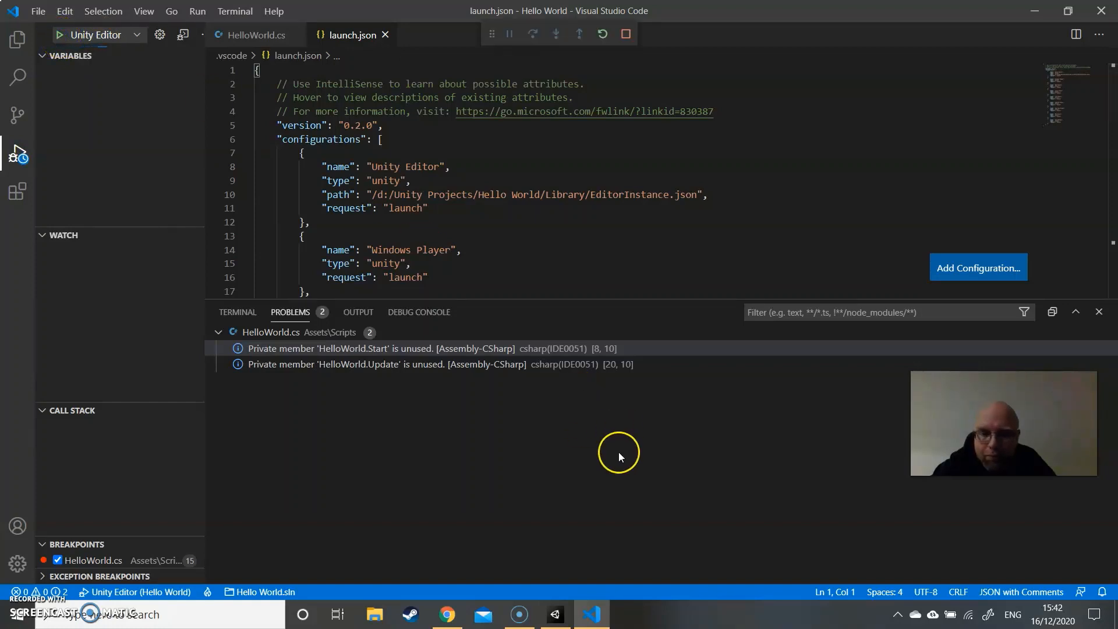
- Switch to Unity and allow UnityDebug to communicate on private networks in the Windows firewall alert
click(556, 614)
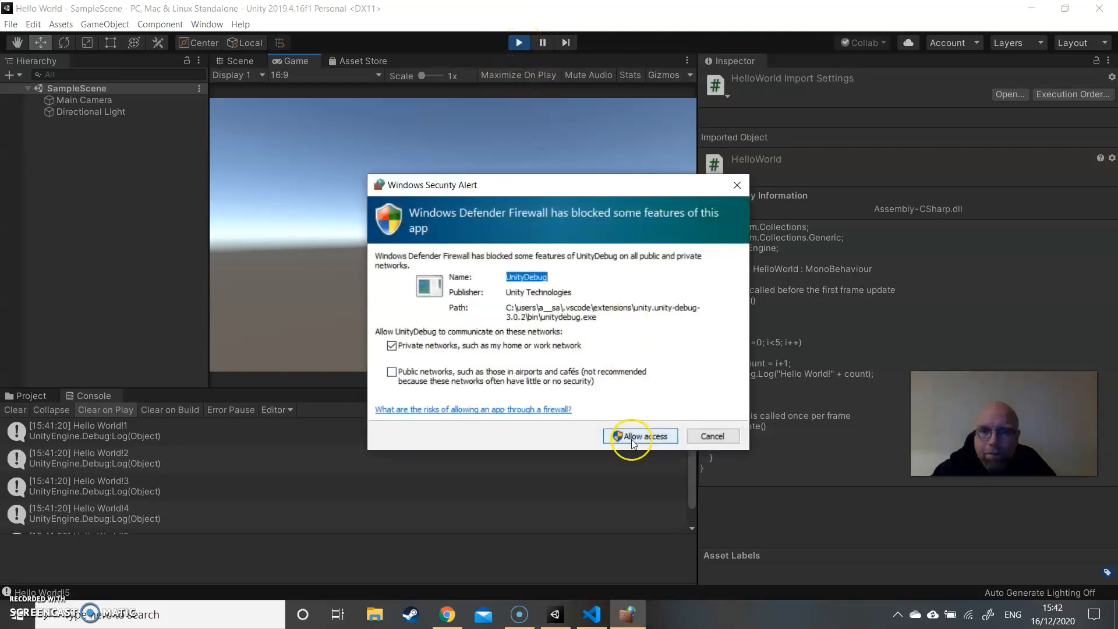
click(633, 438)
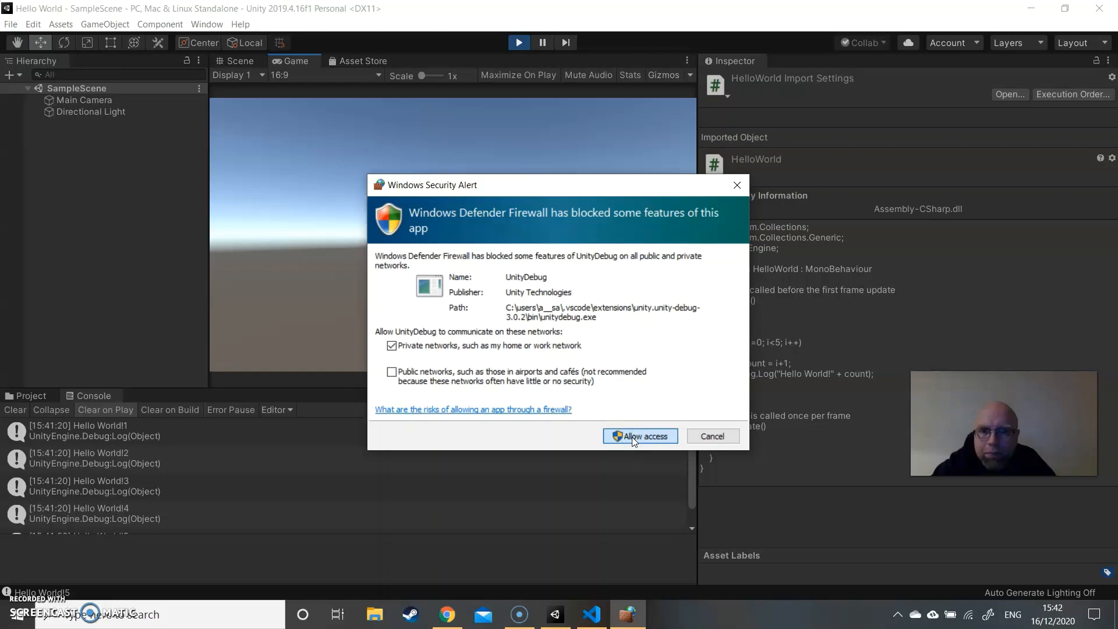
click(633, 440)
- Restart Play mode in Unity and inspect the values of count and i when execution pauses at the breakpoint
click(519, 44)
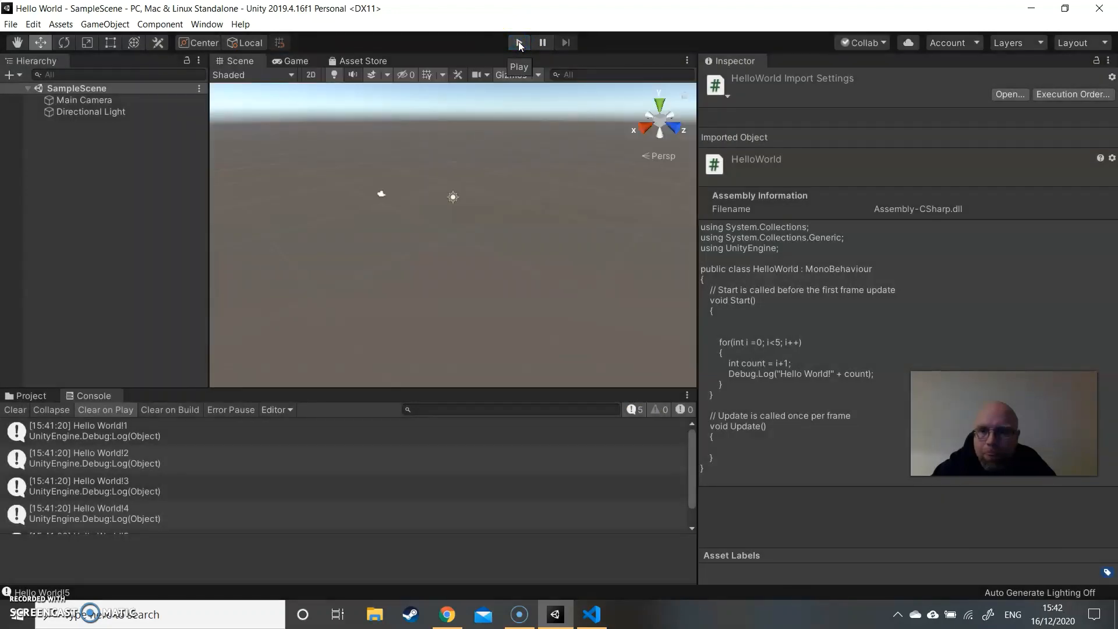
click(519, 43)
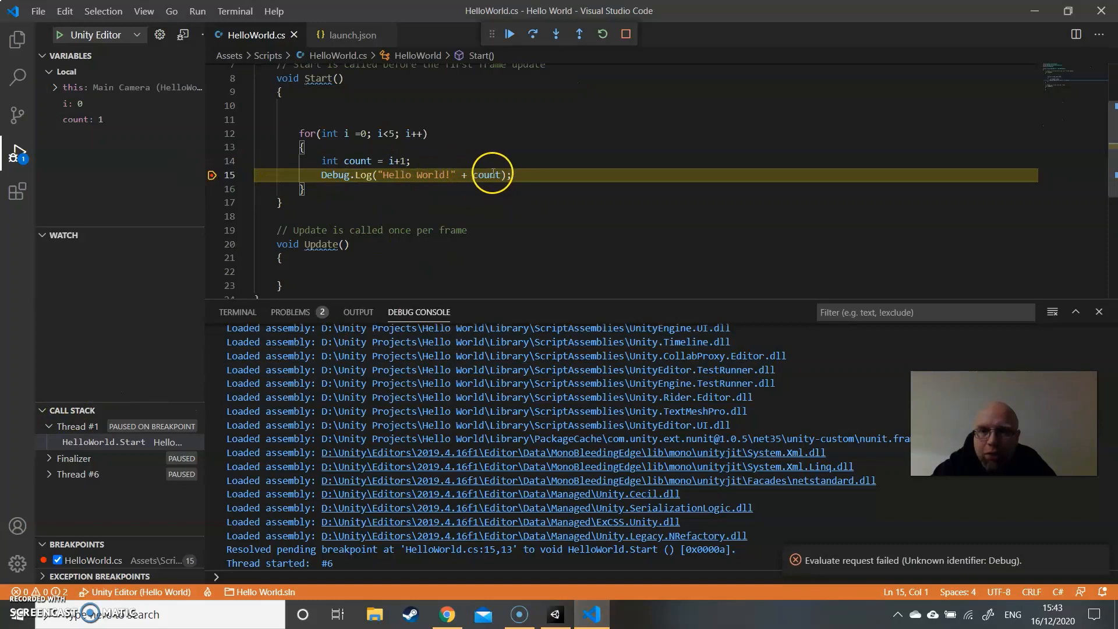
mouse_move(493, 175)
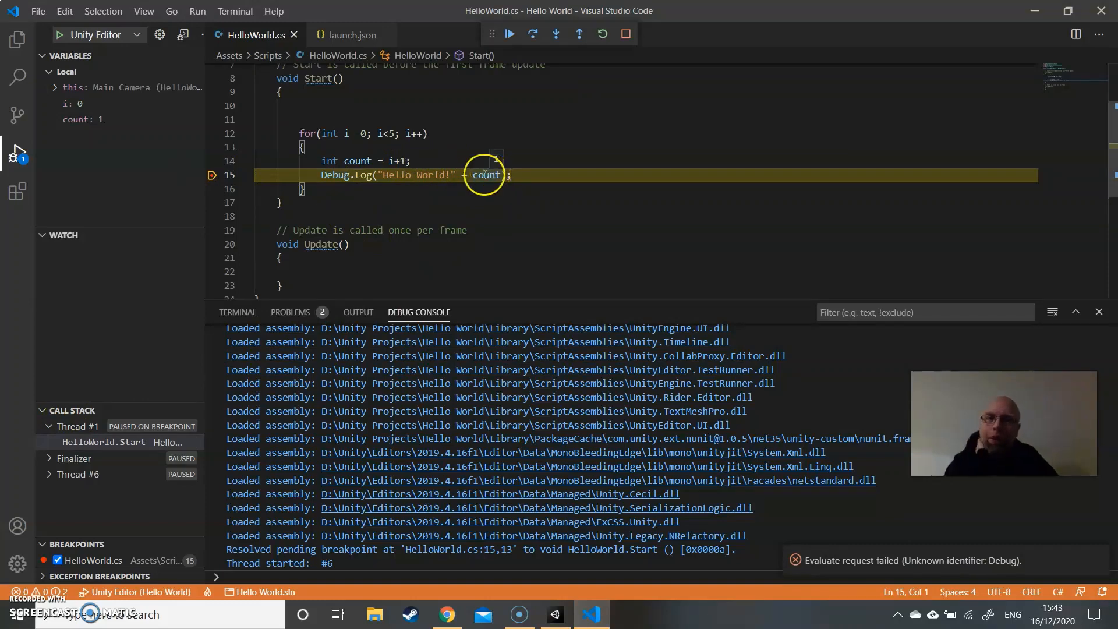
mouse_move(392, 162)
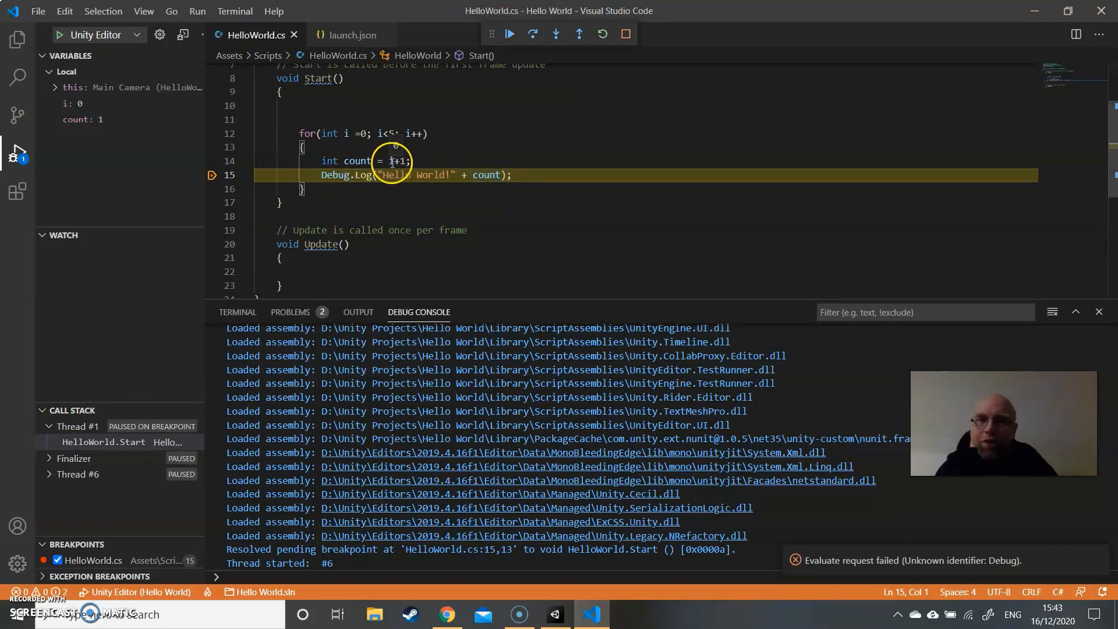
- Continue execution through the next two breakpoint hits, inspecting the count variable's value at the pauses
click(510, 36)
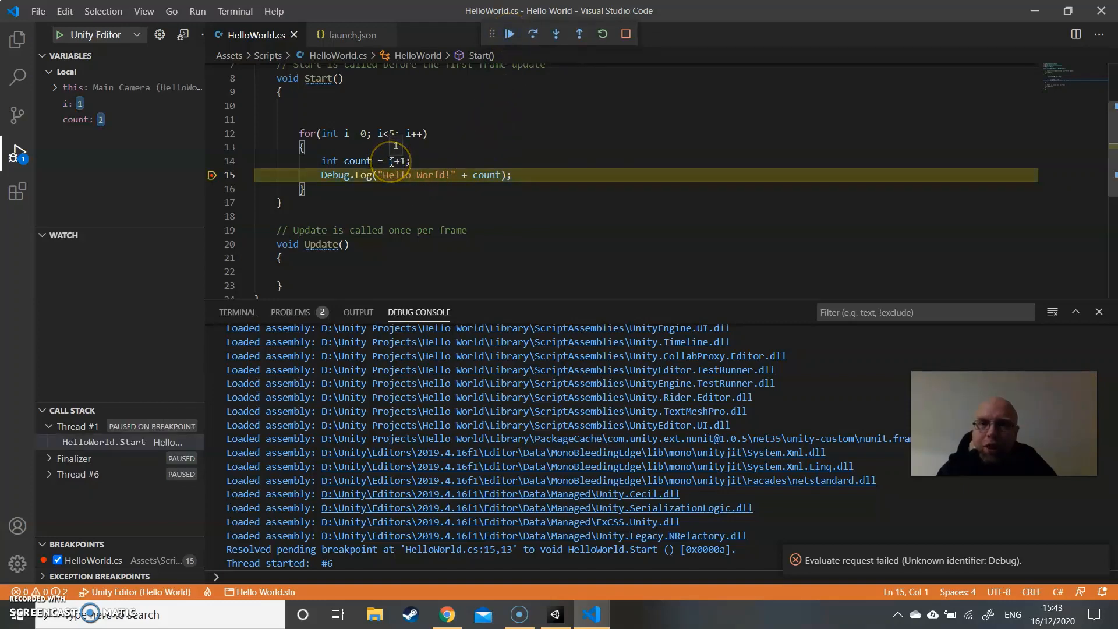
mouse_move(485, 177)
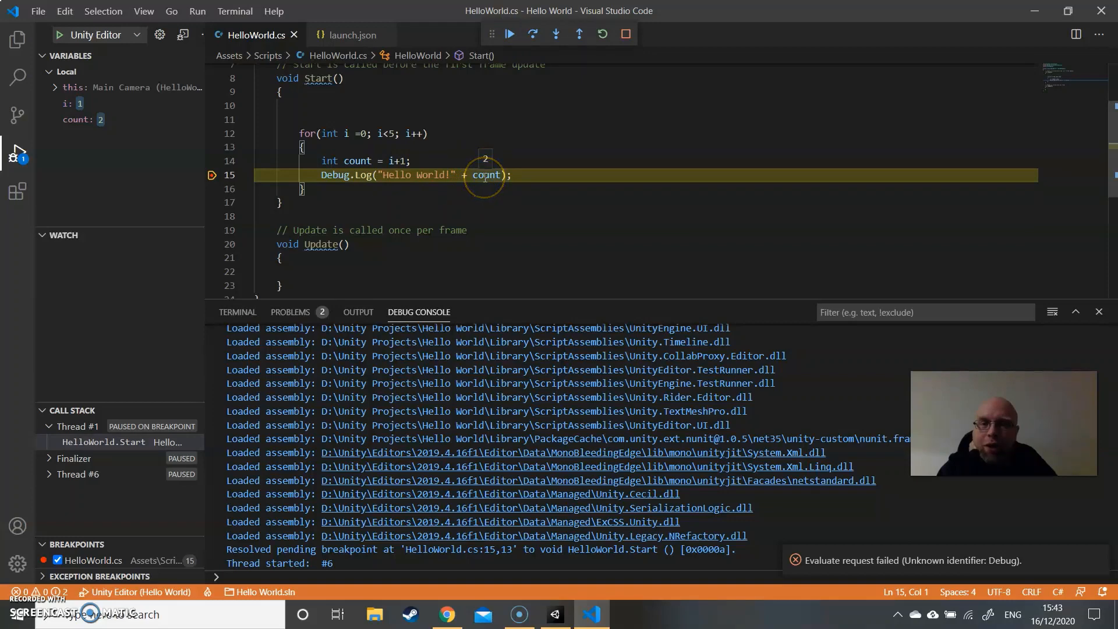
click(556, 618)
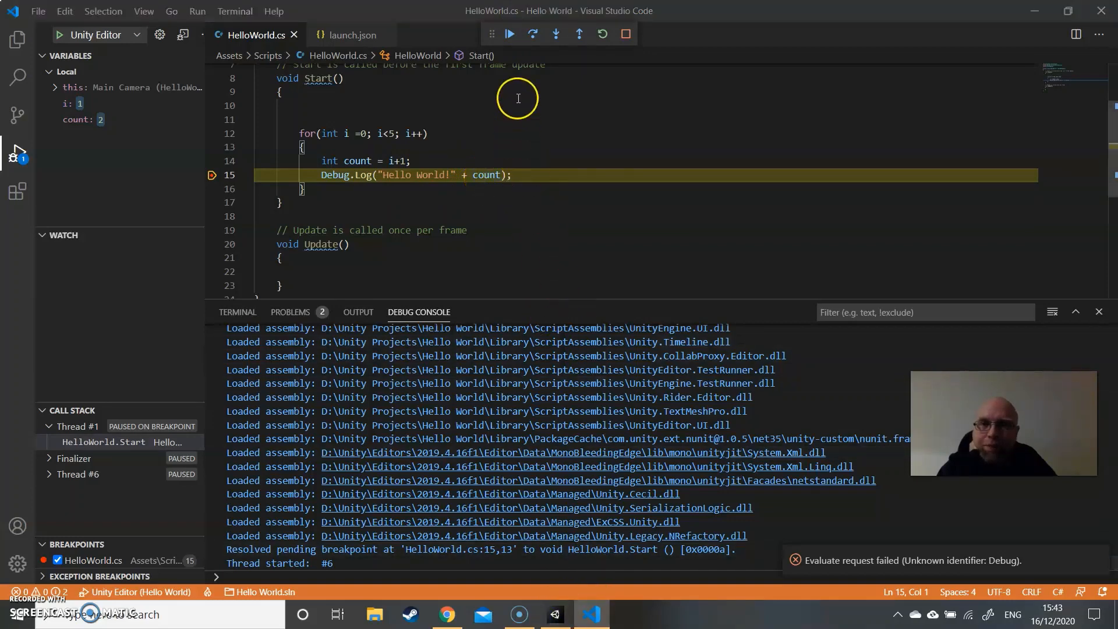
click(510, 36)
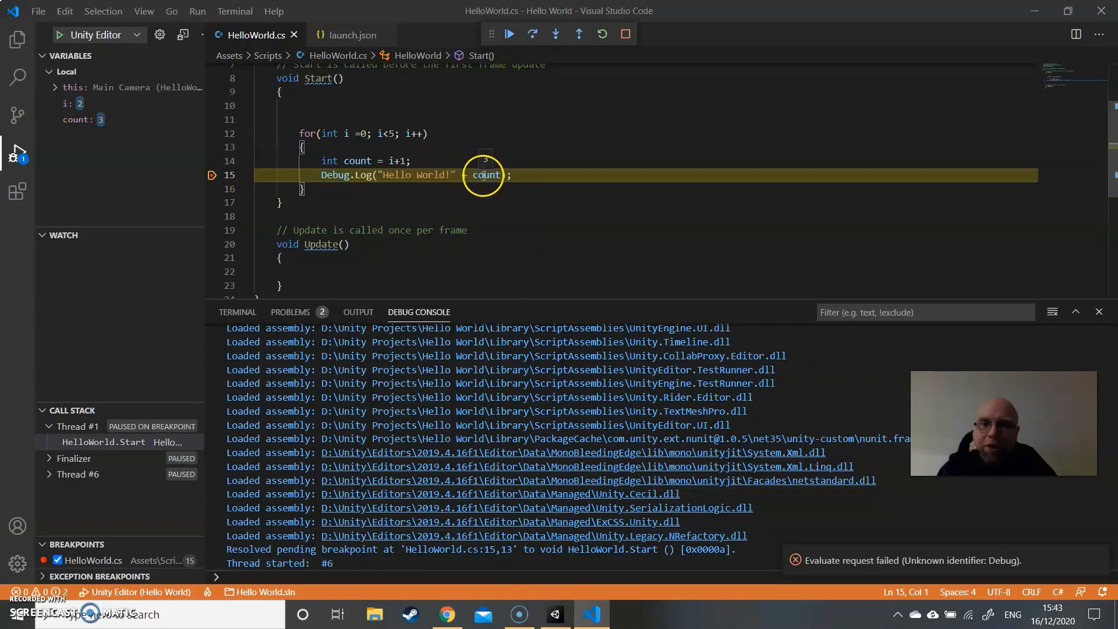
- Remove the breakpoint from the Debug.Log line and resume execution, checking the logged messages in Unity's Console
click(212, 175)
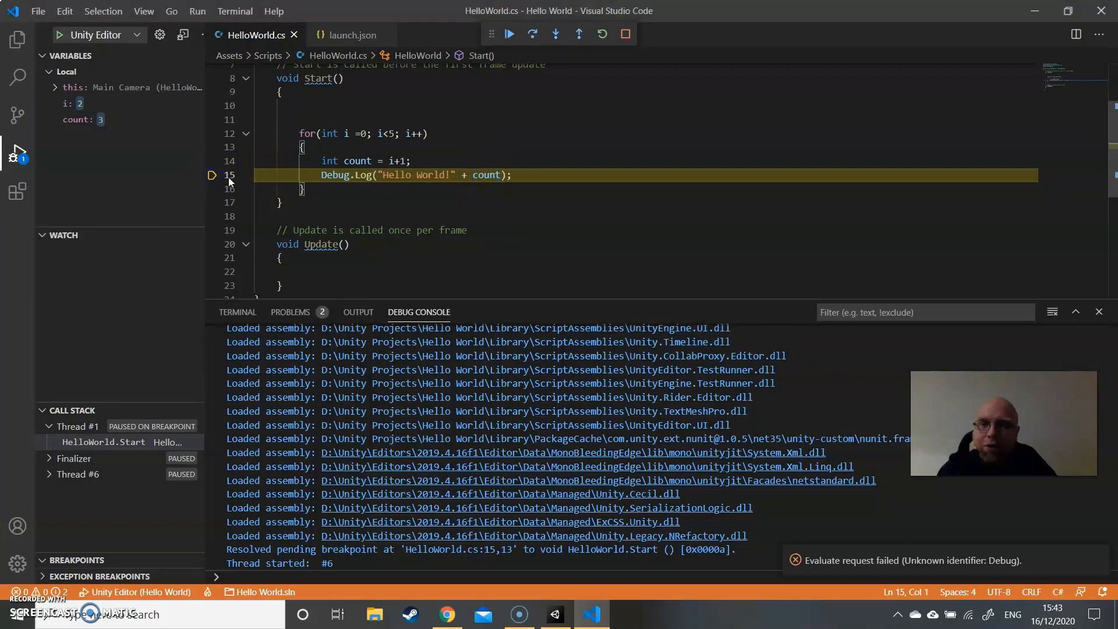
click(557, 618)
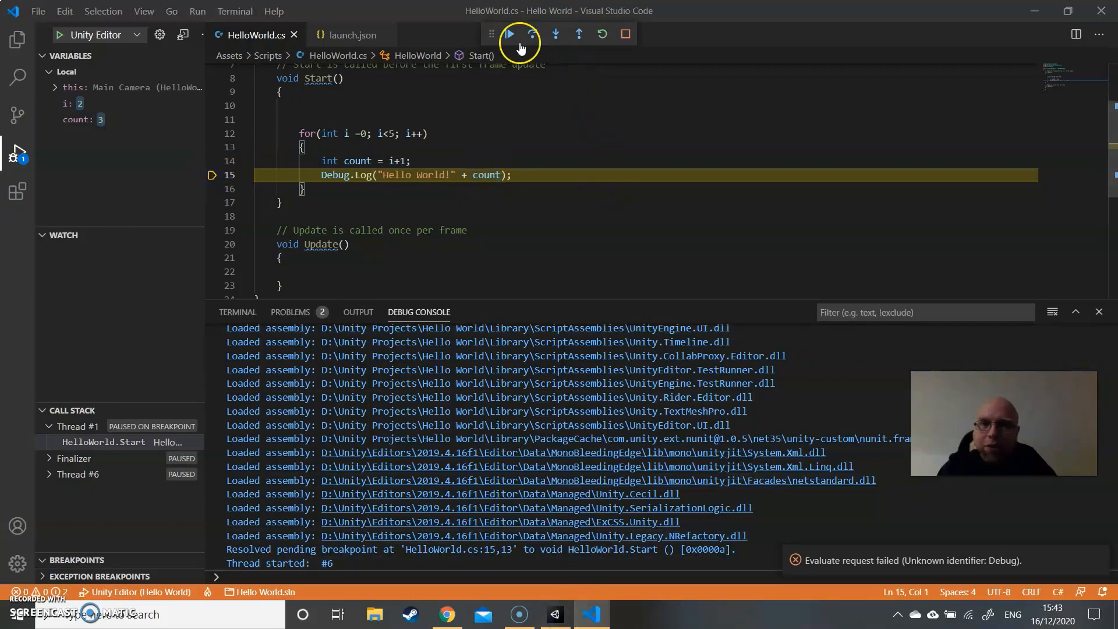
click(510, 35)
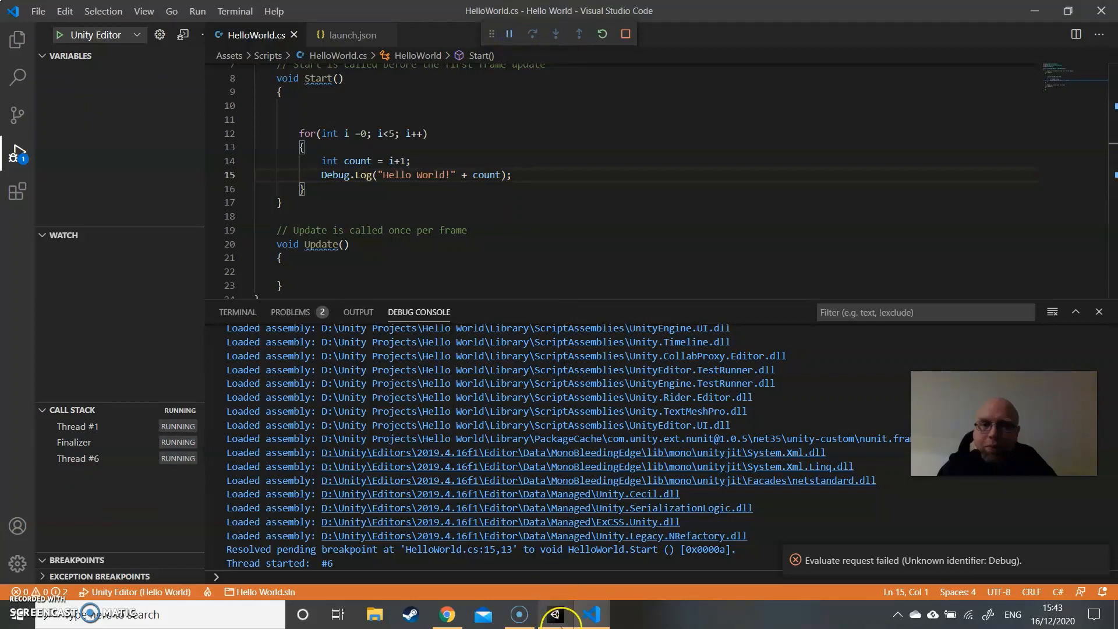
click(556, 614)
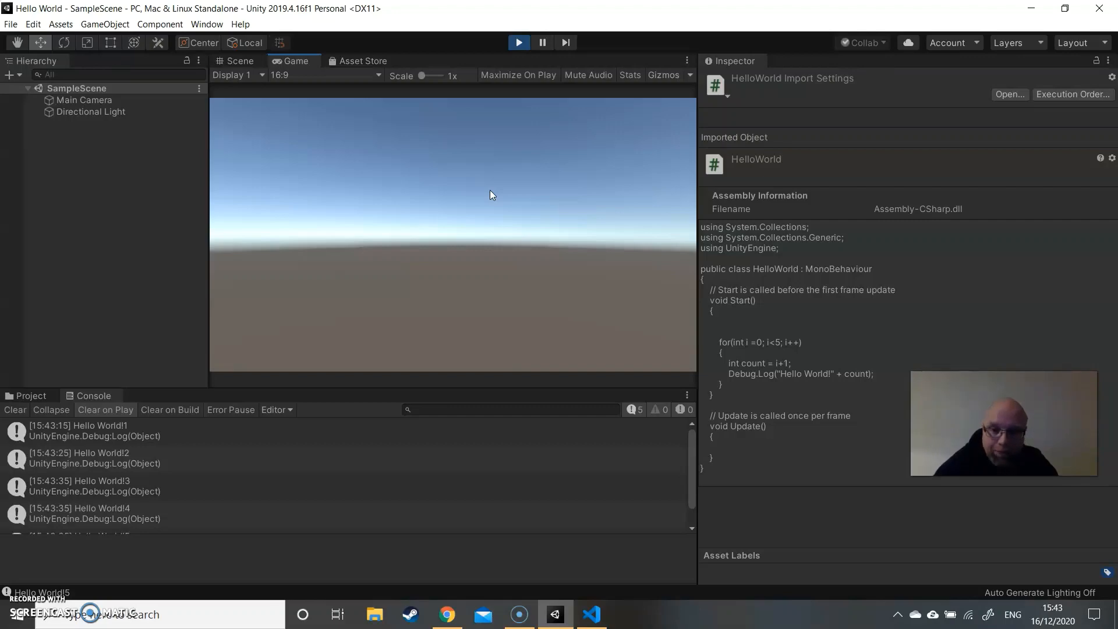
- Switch to Chrome to review the Visual Studio Code Unity guide and the Debug.Log reference, and return to Visual Studio Code
click(447, 613)
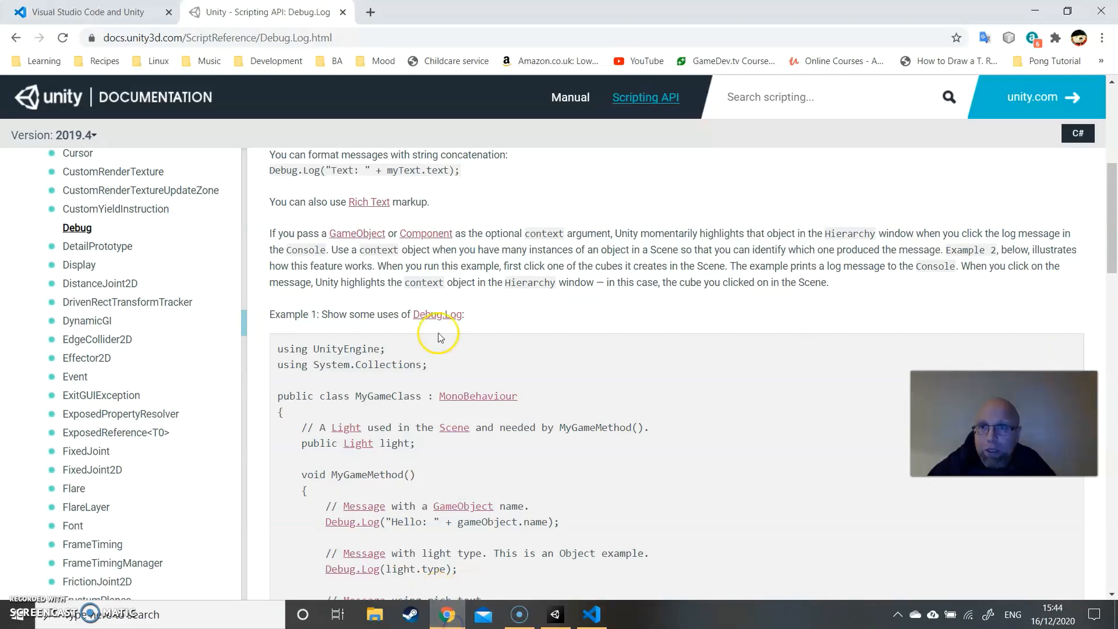
click(107, 7)
scroll(519, 397, down, 10)
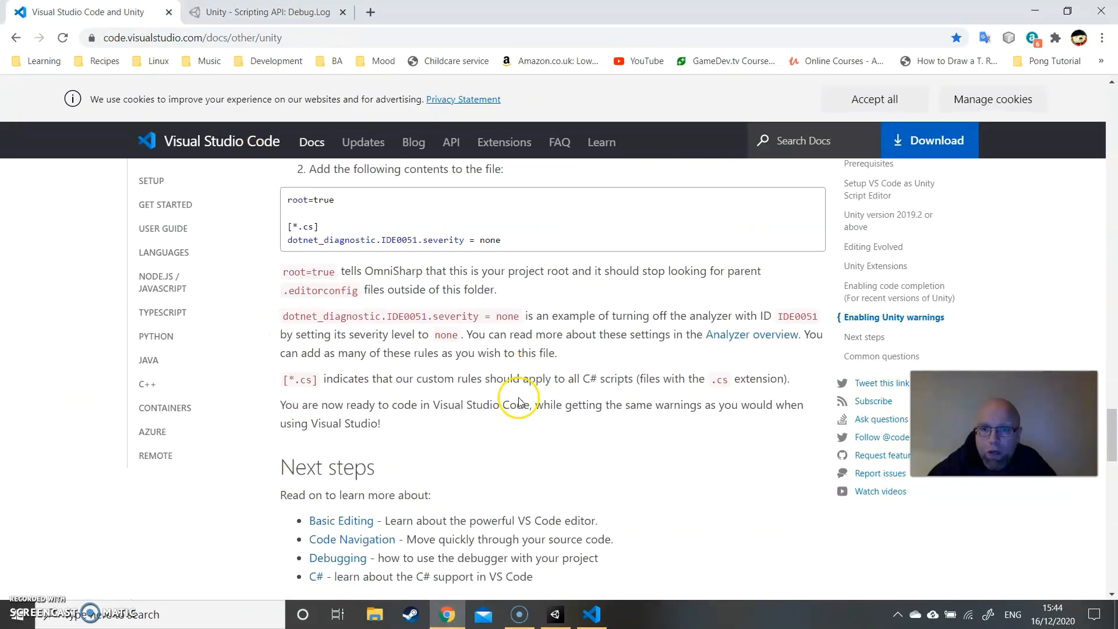
scroll(518, 396, up, 15)
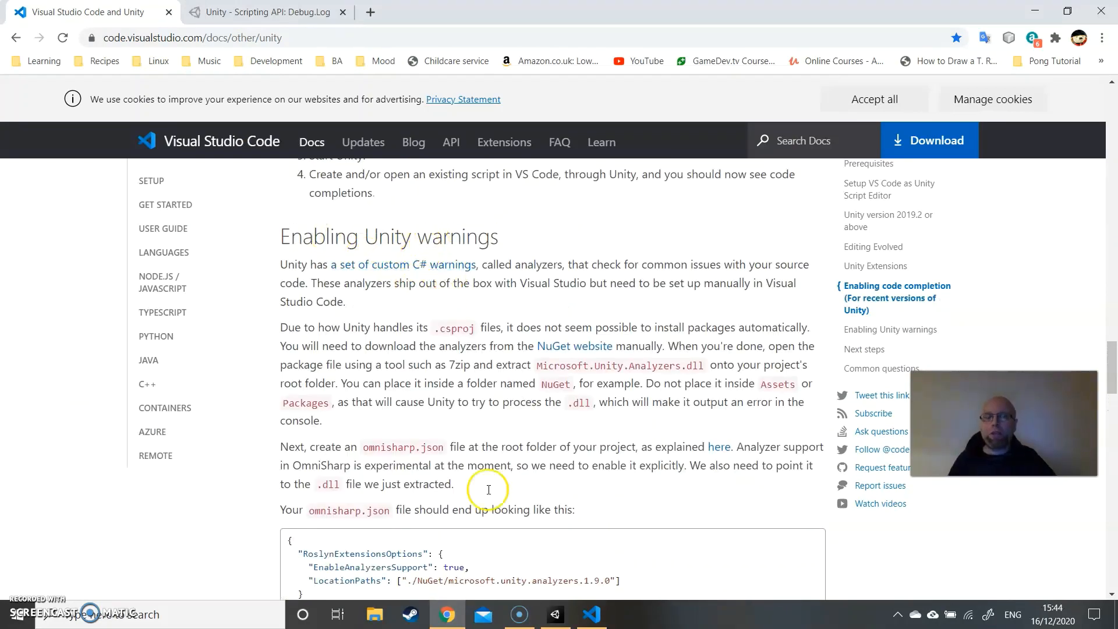
click(233, 12)
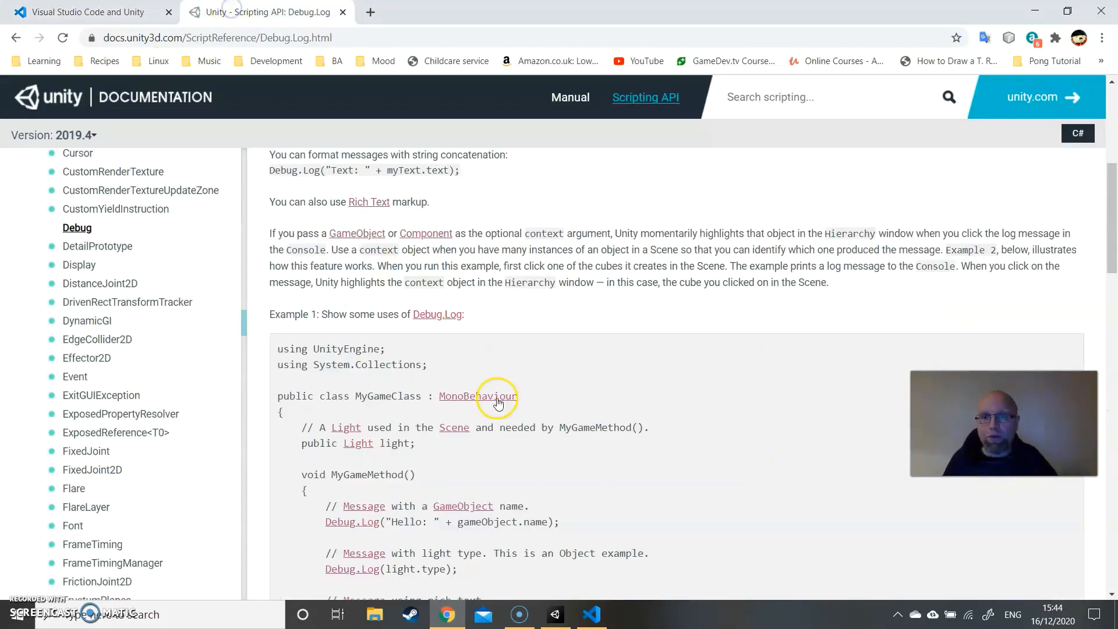
click(592, 615)
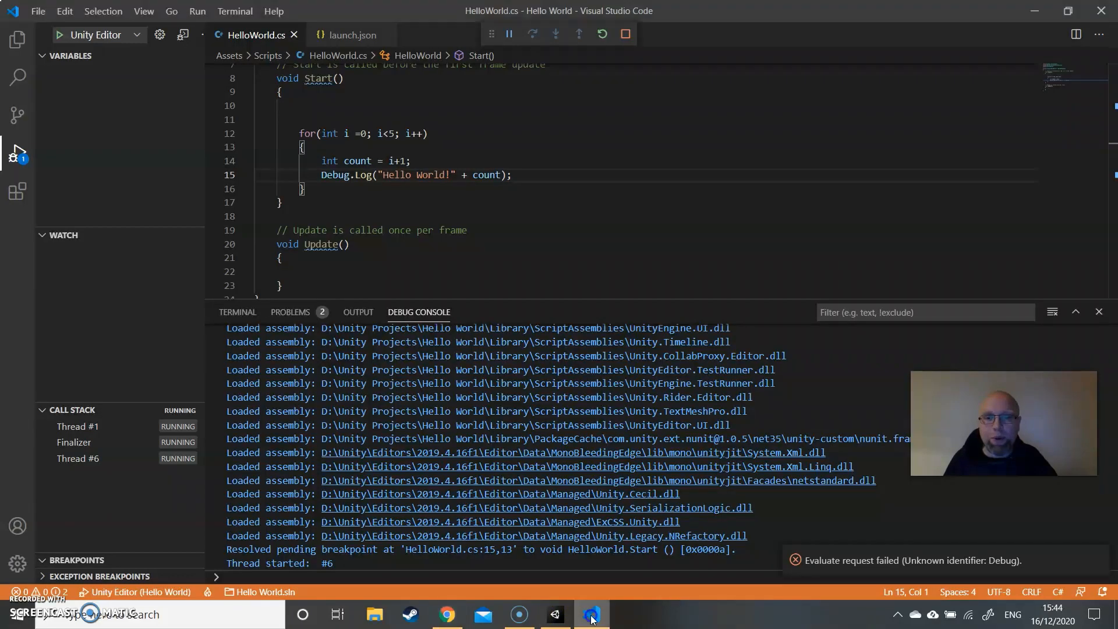